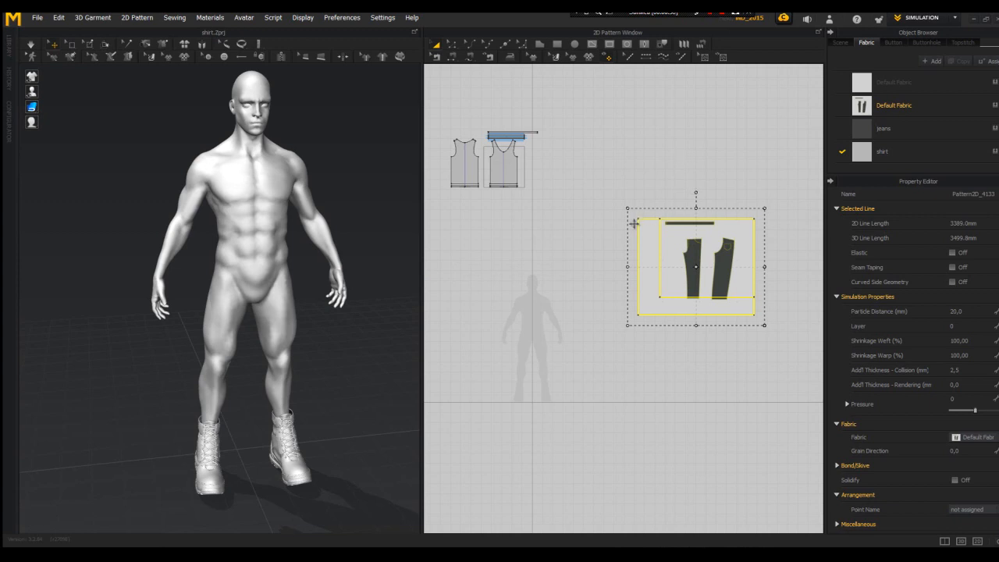
- Replace the Default Fabric's texture on the reference panel with the jacket pattern image
{"action": "scroll", "coordinate": [557, 263], "scroll_direction": "up", "scroll_amount": 2}
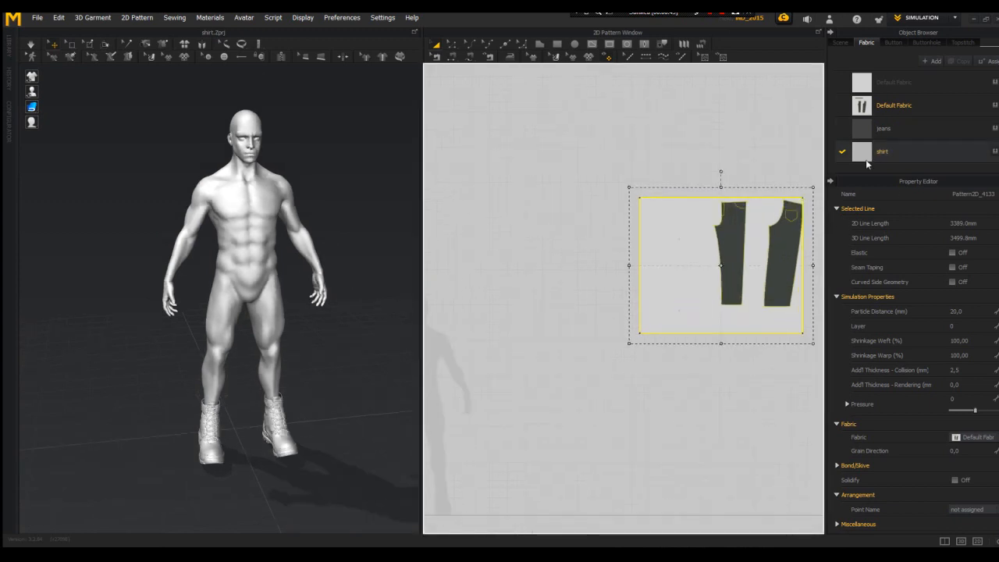
{"action": "left_click", "coordinate": [894, 105]}
{"action": "left_click", "coordinate": [949, 262]}
{"action": "double_click", "coordinate": [134, 105]}
{"action": "double_click", "coordinate": [134, 104]}
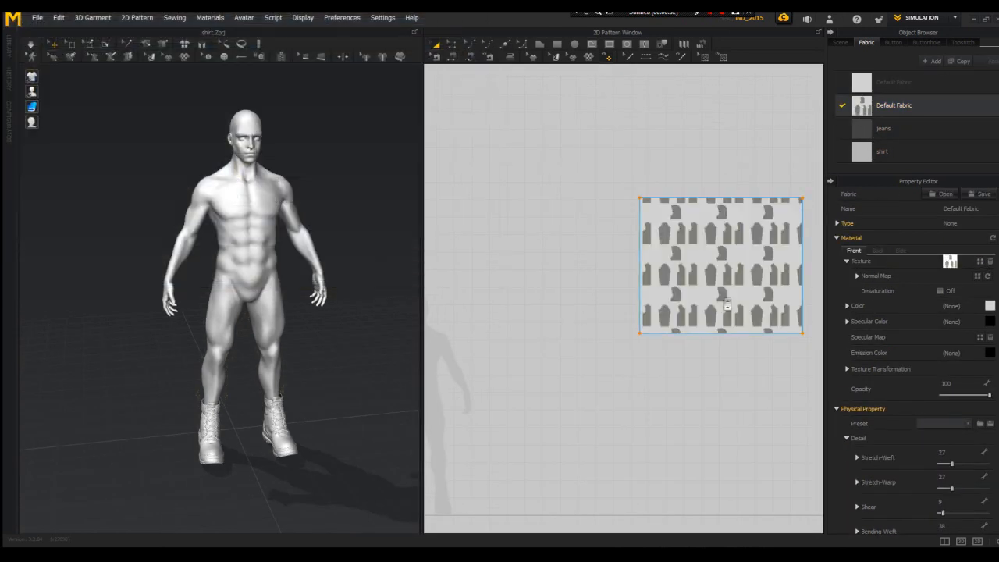
- Enlarge and reposition the reference texture so one full set of jacket pieces fits on the rectangular panel
{"action": "left_click", "coordinate": [585, 246]}
{"action": "key", "text": "t"}
{"action": "mouse_move", "coordinate": [784, 103]}
{"action": "left_mouse_down"}
{"action": "mouse_move", "coordinate": [824, 80]}
{"action": "mouse_move", "coordinate": [780, 101]}
{"action": "left_mouse_up"}
{"action": "left_click_drag", "start_coordinate": [609, 257], "coordinate": [601, 279]}
{"action": "scroll", "coordinate": [605, 281], "scroll_direction": "up", "scroll_amount": 2}
{"action": "key", "text": "a"}
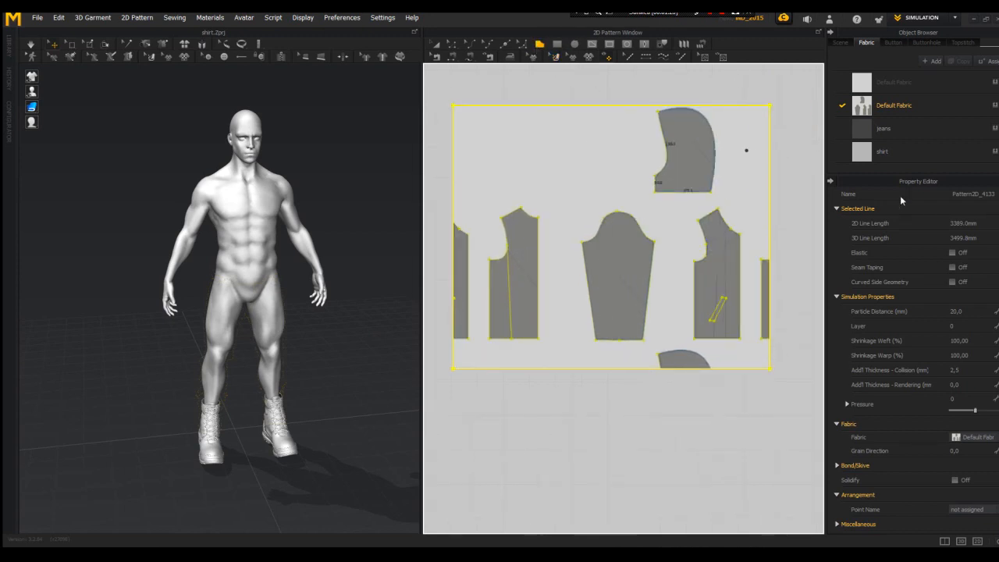
- Add a fabric named jacket with a dark grey colour and an opacity of 27
{"action": "left_click", "coordinate": [933, 61]}
{"action": "scroll", "coordinate": [912, 164], "scroll_direction": "down", "scroll_amount": 1}
{"action": "type", "text": "jacke"}
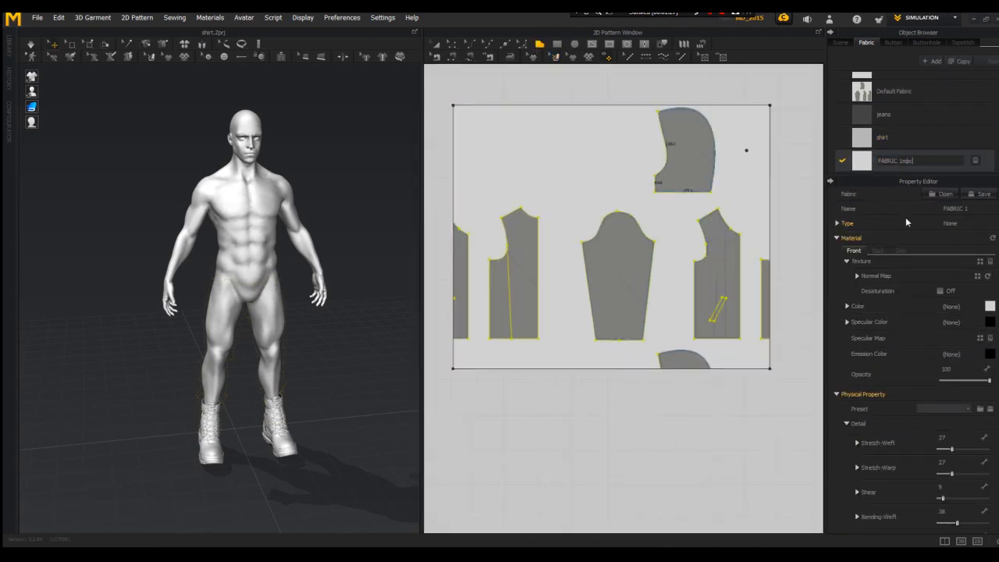
{"action": "type", "text": "t"}
{"action": "key", "text": "ctrl+z"}
{"action": "type", "text": "jac"}
{"action": "left_click", "coordinate": [989, 306]}
{"action": "left_click", "coordinate": [481, 383]}
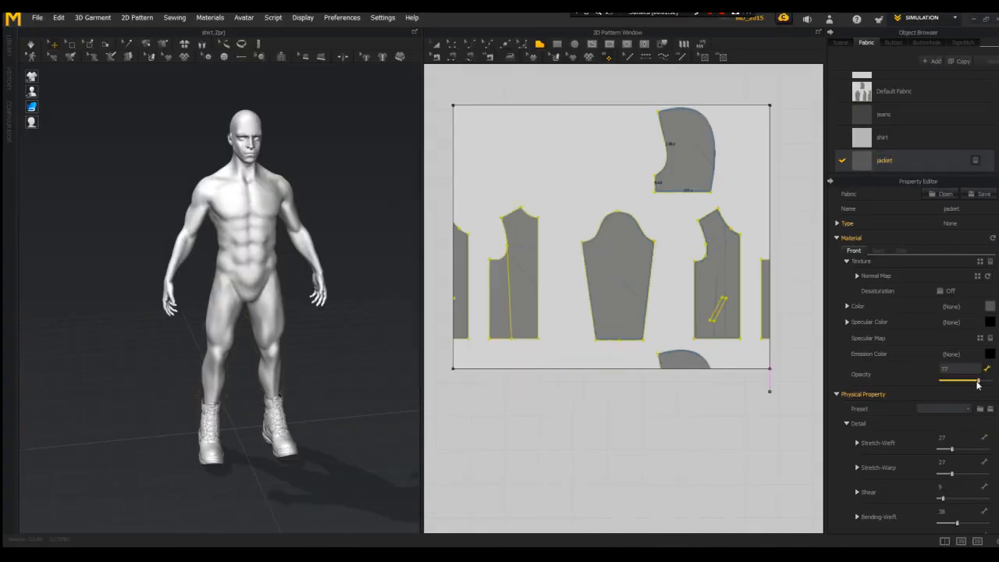
- Trace the jacket's back body piece over the reference image as a closed polygon pattern
{"action": "scroll", "coordinate": [554, 78], "scroll_direction": "down", "scroll_amount": 2}
{"action": "scroll", "coordinate": [536, 289], "scroll_direction": "up", "scroll_amount": 5}
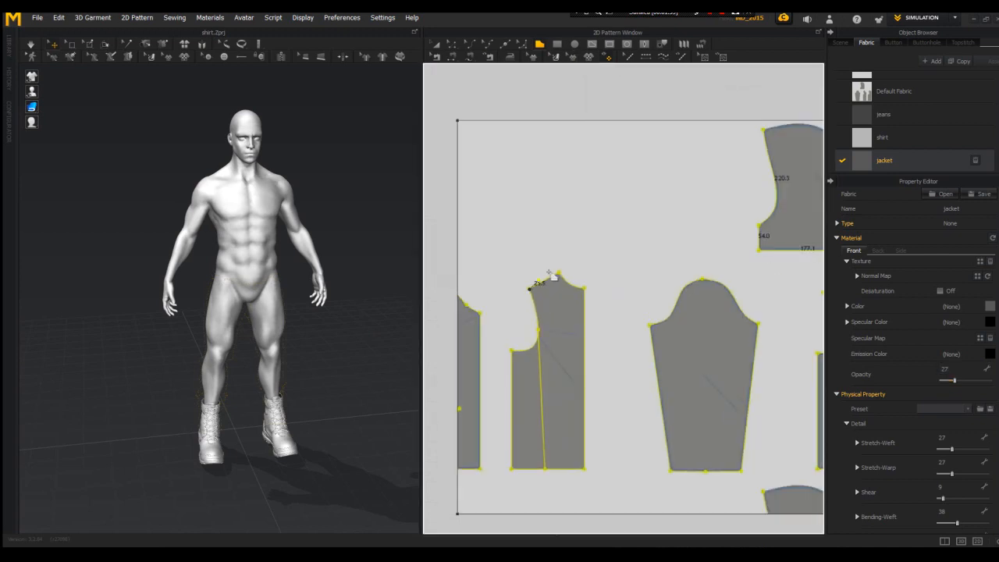
{"action": "scroll", "coordinate": [586, 289], "scroll_direction": "up", "scroll_amount": 3}
{"action": "scroll", "coordinate": [587, 346], "scroll_direction": "down", "scroll_amount": 1}
{"action": "middle_click_drag", "start_coordinate": [586, 346], "coordinate": [625, 357]}
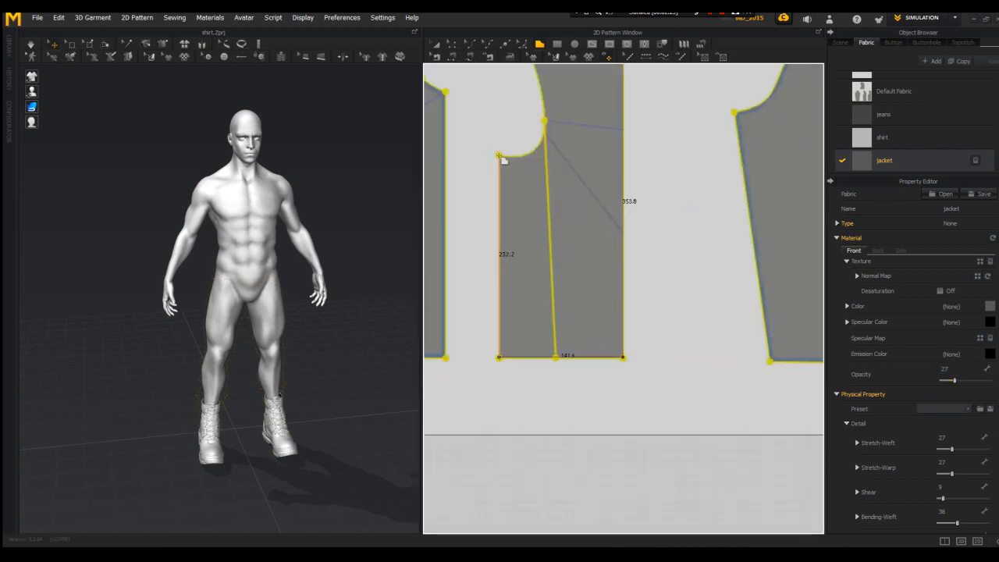
{"action": "middle_click_drag", "start_coordinate": [532, 65], "coordinate": [529, 168]}
{"action": "left_click", "coordinate": [616, 357]}
{"action": "scroll", "coordinate": [615, 357], "scroll_direction": "down", "scroll_amount": 2}
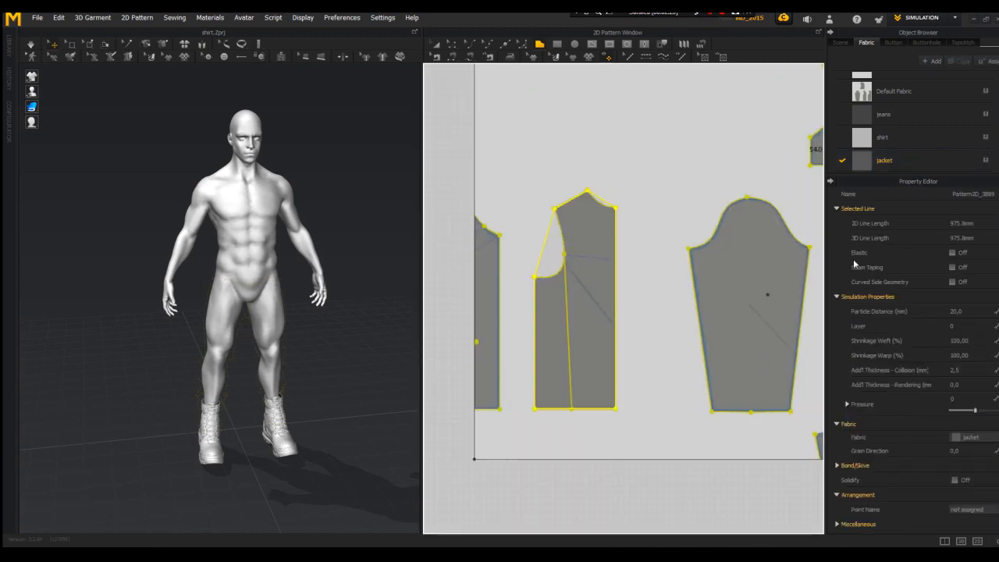
- Curve the armhole and neckline of the traced back piece to match the reference
{"action": "scroll", "coordinate": [555, 258], "scroll_direction": "up", "scroll_amount": 3}
{"action": "left_click", "coordinate": [556, 257]}
{"action": "left_click_drag", "start_coordinate": [555, 257], "coordinate": [591, 288]}
{"action": "left_click", "coordinate": [653, 181]}
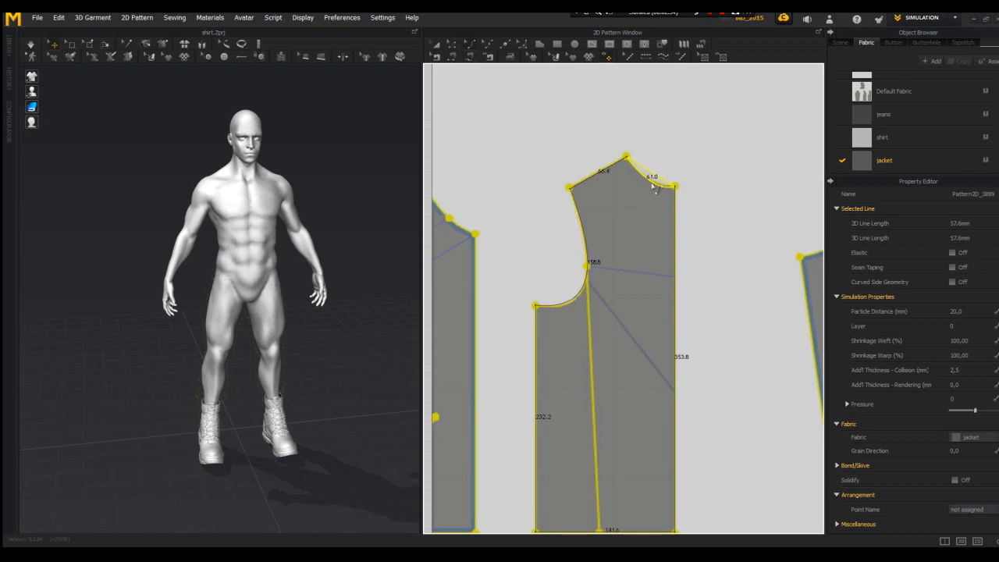
{"action": "scroll", "coordinate": [664, 388], "scroll_direction": "down", "scroll_amount": 3}
{"action": "scroll", "coordinate": [638, 313], "scroll_direction": "up", "scroll_amount": 1}
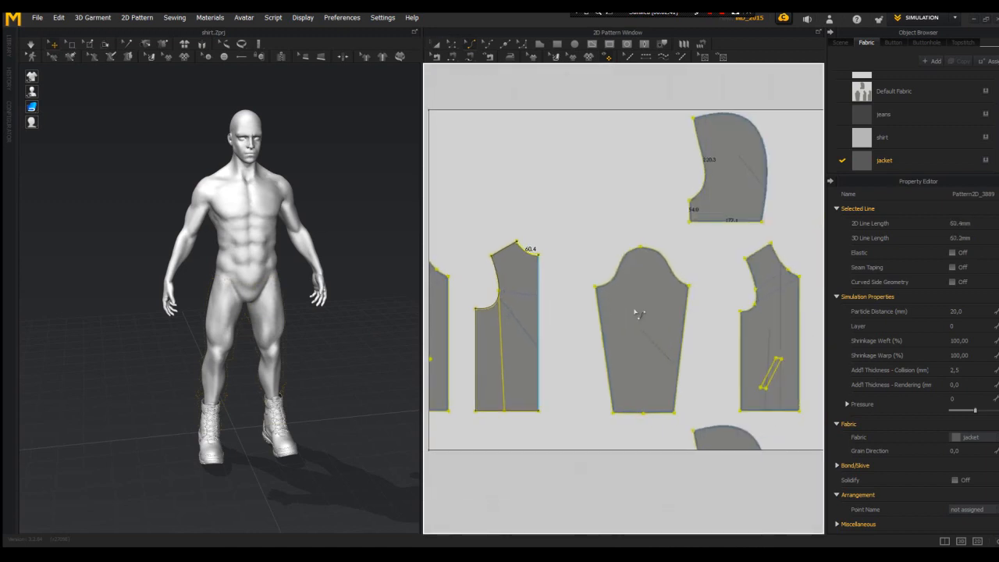
- Trace the jacket's front body piece, the one with the slanted pocket, as a closed polygon over the reference
{"action": "left_click", "coordinate": [504, 312]}
{"action": "scroll", "coordinate": [504, 312], "scroll_direction": "down", "scroll_amount": 2}
{"action": "scroll", "coordinate": [531, 199], "scroll_direction": "up", "scroll_amount": 3}
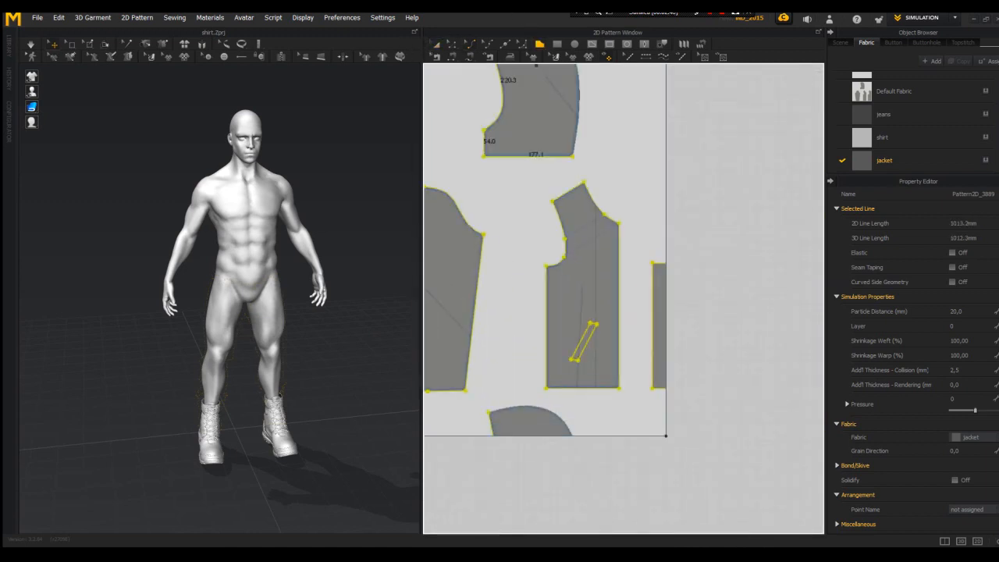
{"action": "scroll", "coordinate": [526, 192], "scroll_direction": "up", "scroll_amount": 2}
{"action": "left_click", "coordinate": [594, 147]}
{"action": "left_click", "coordinate": [669, 236]}
{"action": "middle_click_drag", "start_coordinate": [671, 437], "coordinate": [654, 204]}
{"action": "left_click", "coordinate": [652, 362]}
{"action": "left_click", "coordinate": [494, 364]}
{"action": "middle_click_drag", "start_coordinate": [495, 102], "coordinate": [486, 223]}
{"action": "left_click", "coordinate": [485, 220]}
{"action": "left_click", "coordinate": [498, 80]}
- Curve the armhole and neckline of the traced front piece to match the reference
{"action": "left_click", "coordinate": [527, 191]}
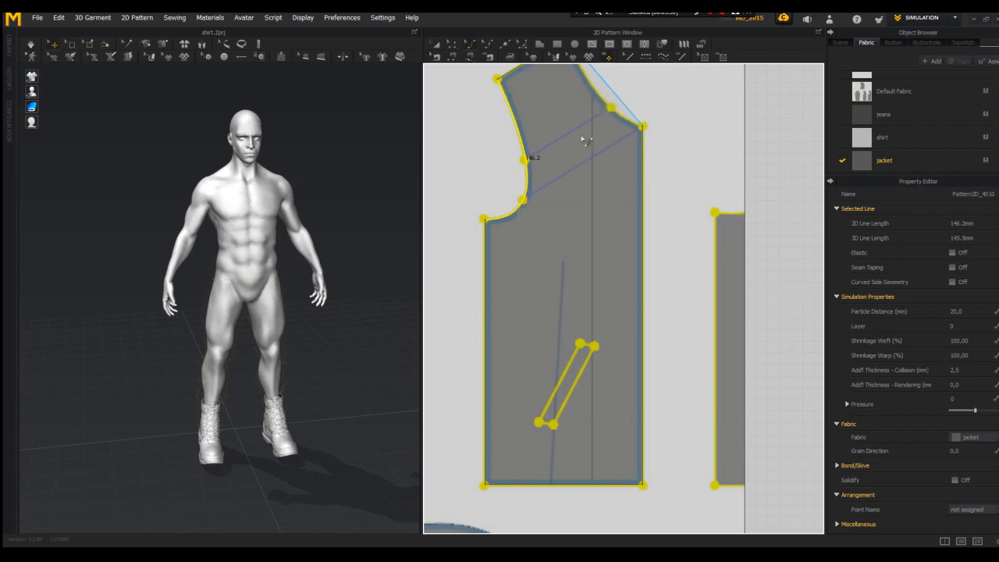
{"action": "scroll", "coordinate": [643, 238], "scroll_direction": "down", "scroll_amount": 7}
{"action": "scroll", "coordinate": [671, 235], "scroll_direction": "up", "scroll_amount": 2}
- Trace half of the sleeve up to its vertical centre line and curve its cap to match the reference
{"action": "scroll", "coordinate": [543, 171], "scroll_direction": "up", "scroll_amount": 3}
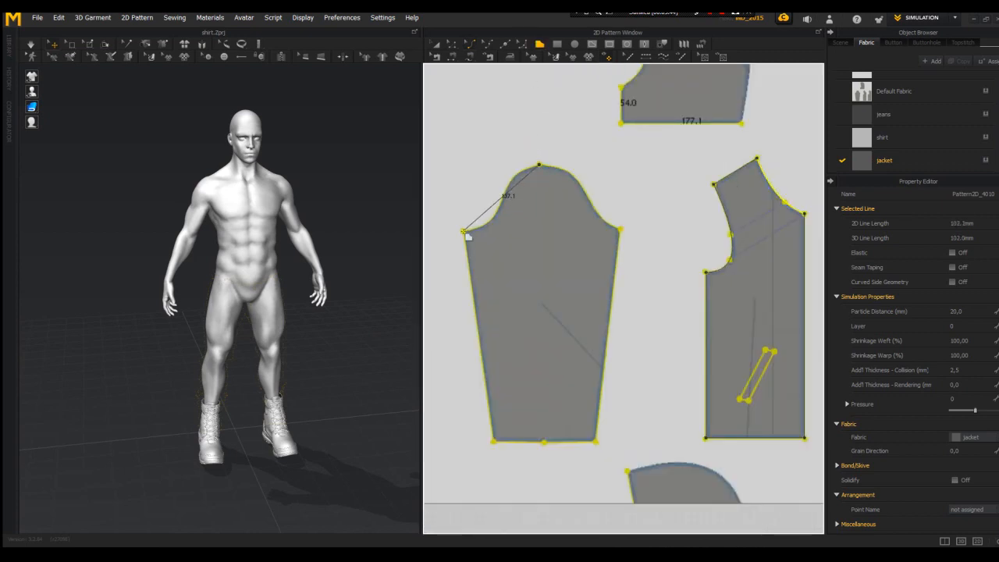
{"action": "left_click", "coordinate": [542, 443]}
{"action": "left_click", "coordinate": [495, 441]}
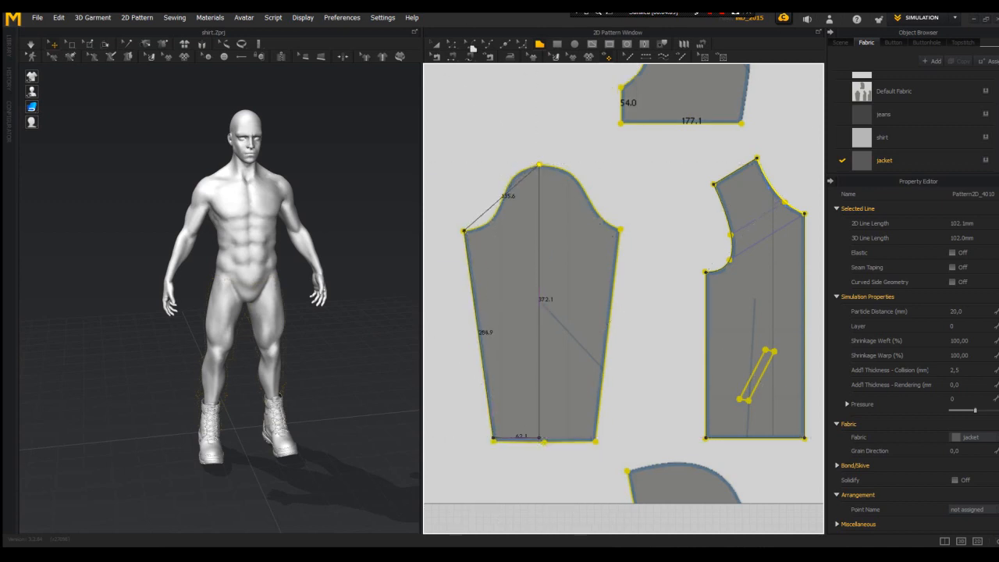
{"action": "left_click", "coordinate": [527, 159]}
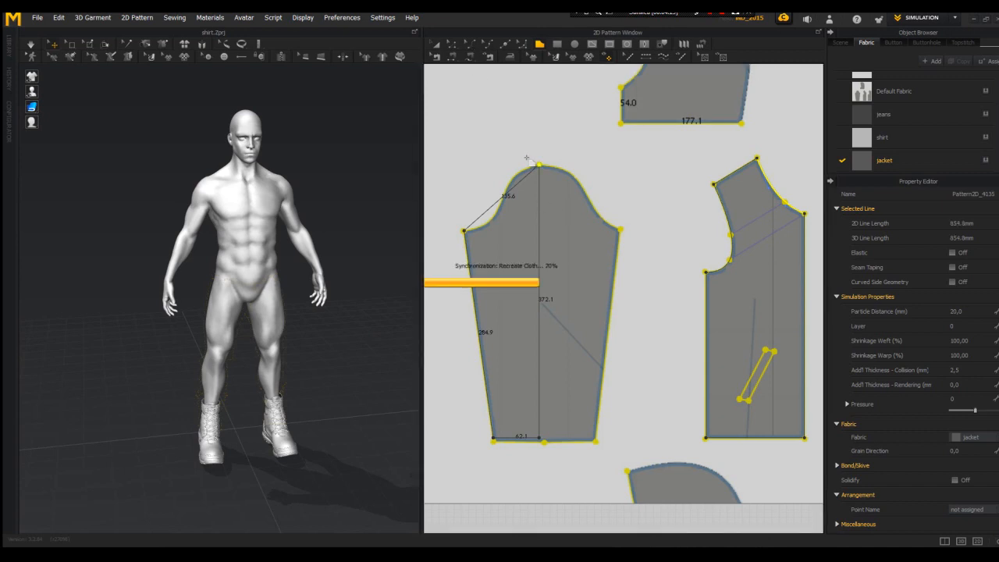
{"action": "left_click", "coordinate": [491, 223]}
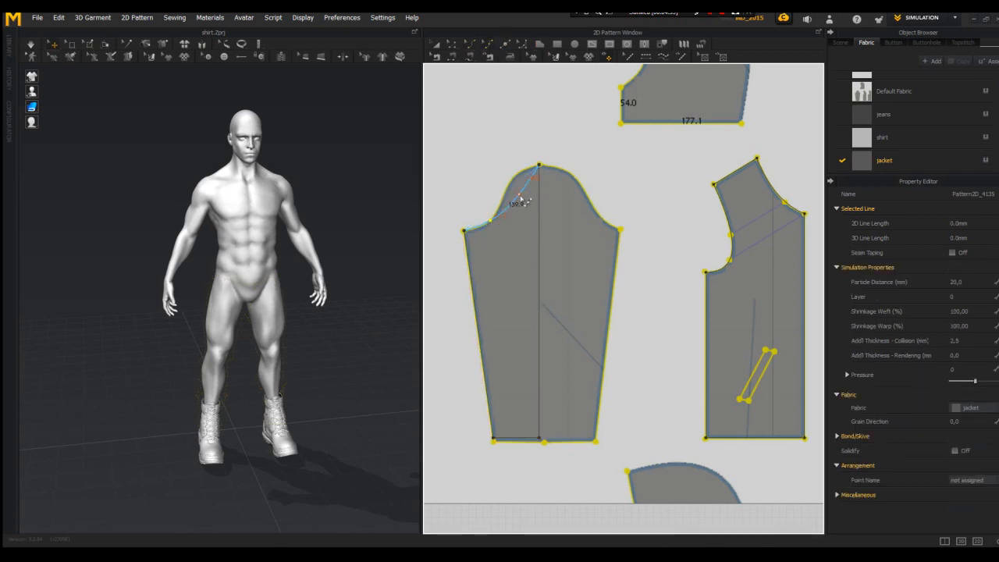
{"action": "left_click", "coordinate": [435, 45]}
{"action": "left_click", "coordinate": [540, 216]}
{"action": "scroll", "coordinate": [540, 215], "scroll_direction": "up", "scroll_amount": 5}
{"action": "scroll", "coordinate": [541, 215], "scroll_direction": "down", "scroll_amount": 8}
{"action": "left_click", "coordinate": [447, 235]}
{"action": "left_click", "coordinate": [547, 245], "text": "shift"}
{"action": "left_click", "coordinate": [642, 223], "text": "shift"}
{"action": "scroll", "coordinate": [643, 214], "scroll_direction": "down", "scroll_amount": 5}
{"action": "scroll", "coordinate": [643, 214], "scroll_direction": "up", "scroll_amount": 5}
- Trace the hood piece with straight segments through its corners as a closed polygon over the reference
{"action": "left_click", "coordinate": [540, 45]}
{"action": "scroll", "coordinate": [627, 152], "scroll_direction": "up", "scroll_amount": 4}
{"action": "middle_click_drag", "start_coordinate": [627, 155], "coordinate": [612, 242]}
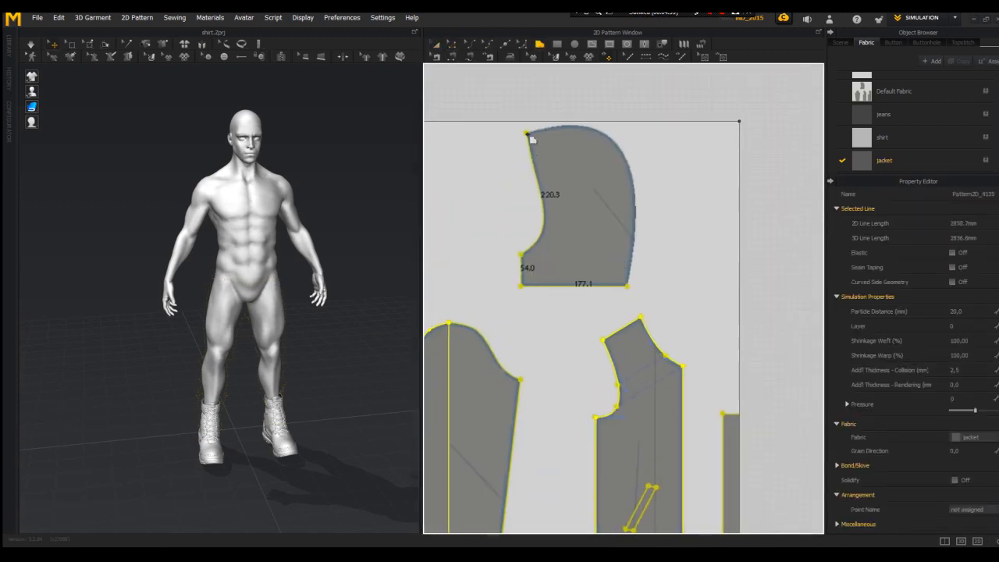
{"action": "scroll", "coordinate": [527, 260], "scroll_direction": "up", "scroll_amount": 5}
{"action": "left_click", "coordinate": [523, 256]}
{"action": "scroll", "coordinate": [523, 257], "scroll_direction": "down", "scroll_amount": 4}
{"action": "left_click", "coordinate": [692, 337]}
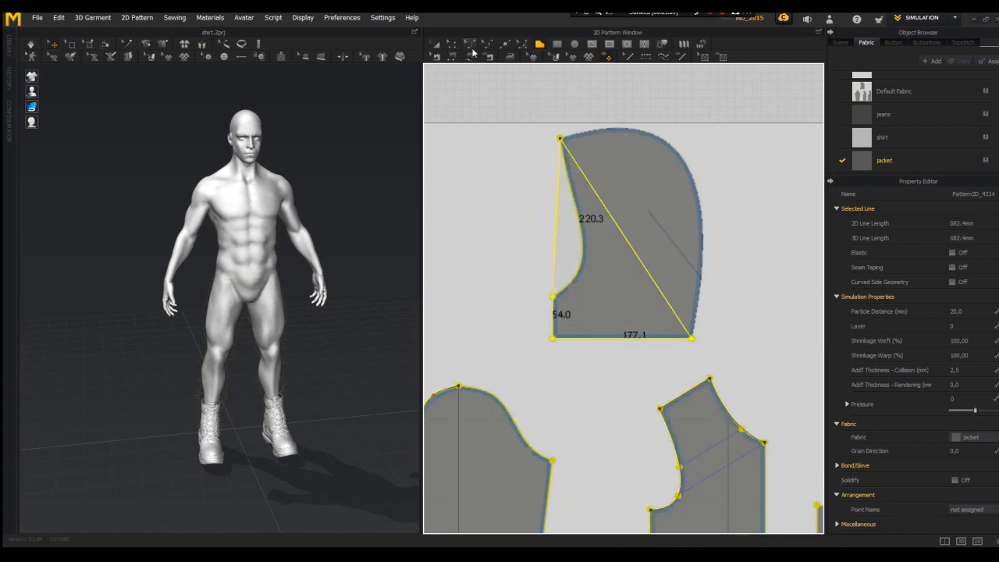
- Bend the hood's diagonal into the rounded outer edge and its opposite side into the inward curve of the reference
{"action": "left_click_drag", "start_coordinate": [658, 178], "coordinate": [665, 158]}
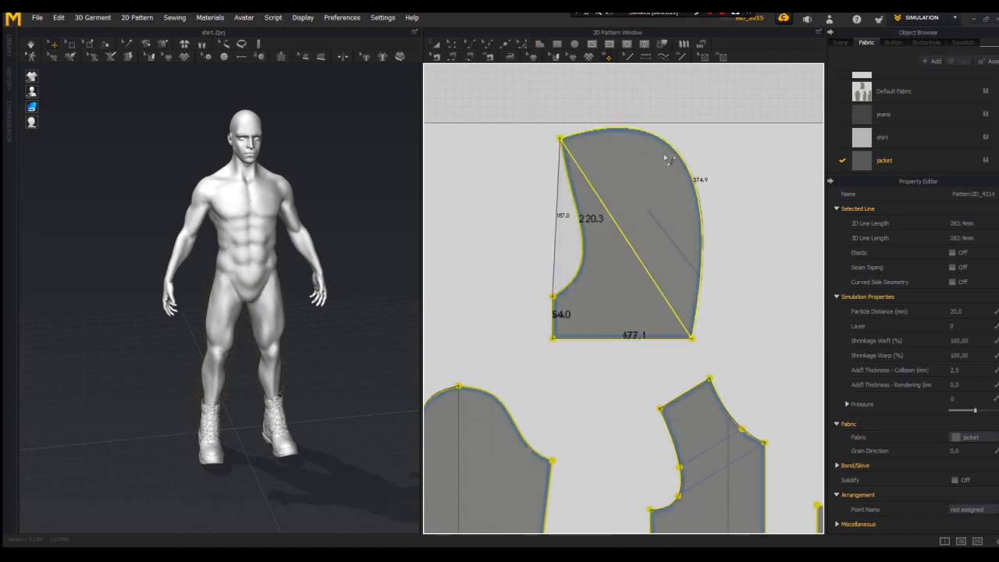
{"action": "left_click_drag", "start_coordinate": [641, 207], "coordinate": [640, 209]}
{"action": "scroll", "coordinate": [546, 244], "scroll_direction": "up", "scroll_amount": 2}
{"action": "left_click_drag", "start_coordinate": [567, 250], "coordinate": [631, 303]}
{"action": "scroll", "coordinate": [578, 267], "scroll_direction": "down", "scroll_amount": 9}
- Examine where the traced jacket pieces sit relative to the avatar in 3D
{"action": "left_click", "coordinate": [435, 45]}
{"action": "left_click", "coordinate": [524, 254]}
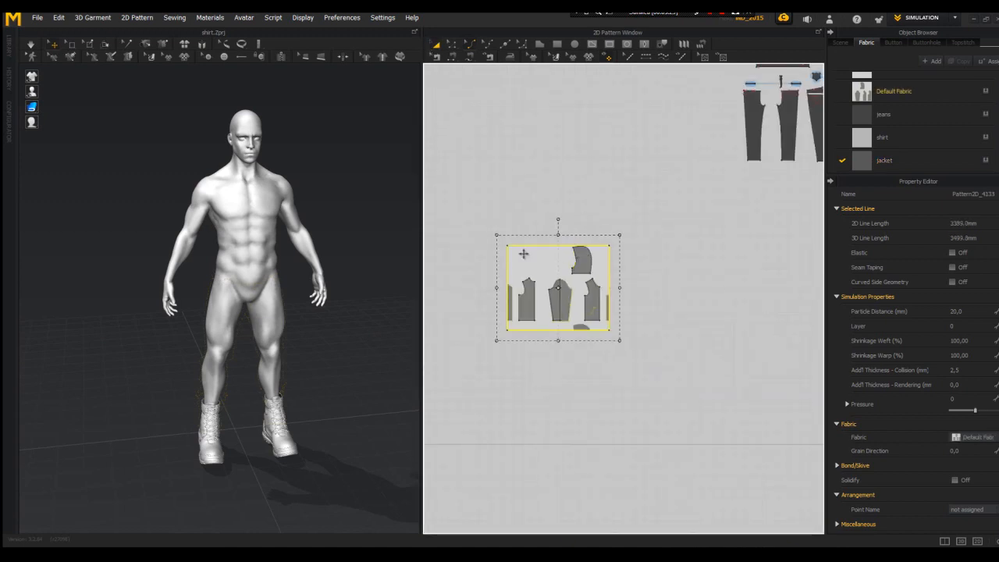
{"action": "scroll", "coordinate": [143, 249], "scroll_direction": "down", "scroll_amount": 6}
{"action": "right_click_drag", "start_coordinate": [144, 249], "coordinate": [272, 297]}
{"action": "right_click", "coordinate": [340, 269]}
{"action": "left_click", "coordinate": [310, 261]}
{"action": "left_click", "coordinate": [311, 267]}
{"action": "right_click_drag", "start_coordinate": [314, 269], "coordinate": [390, 311]}
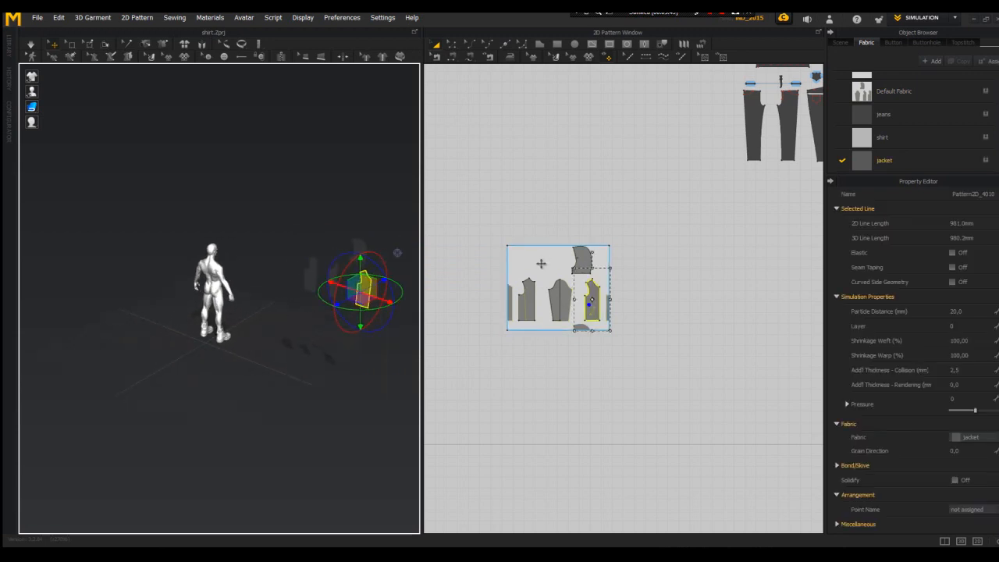
{"action": "left_click", "coordinate": [310, 208]}
{"action": "left_click", "coordinate": [364, 295]}
- Move the sleeve, back, hood and front pieces together off the reference panel to the avatar silhouette in 2D
{"action": "left_click", "coordinate": [556, 291]}
{"action": "left_click", "coordinate": [527, 303], "text": "shift"}
{"action": "left_click", "coordinate": [583, 261], "text": "shift"}
{"action": "left_click", "coordinate": [591, 304], "text": "shift"}
{"action": "left_click_drag", "start_coordinate": [591, 304], "coordinate": [455, 316]}
{"action": "middle_click_drag", "start_coordinate": [566, 321], "coordinate": [714, 303]}
{"action": "scroll", "coordinate": [523, 331], "scroll_direction": "up", "scroll_amount": 3}
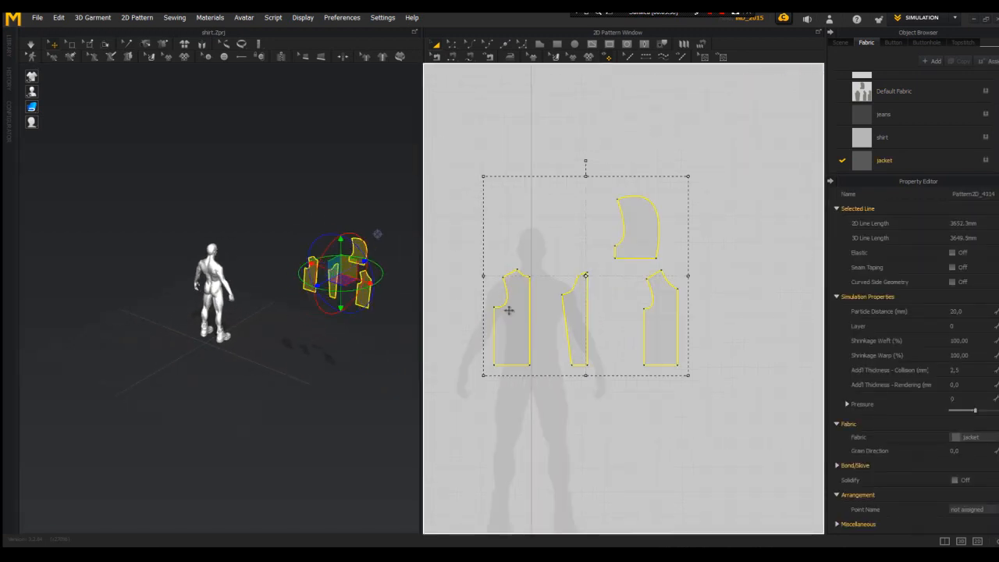
{"action": "left_click_drag", "start_coordinate": [518, 356], "coordinate": [517, 359]}
- Set the jacket fabric's opacity to 100
{"action": "right_click_drag", "start_coordinate": [378, 234], "coordinate": [181, 215]}
{"action": "scroll", "coordinate": [182, 215], "scroll_direction": "up", "scroll_amount": 3}
{"action": "left_click", "coordinate": [921, 160]}
{"action": "left_click_drag", "start_coordinate": [956, 380], "coordinate": [994, 381]}
{"action": "scroll", "coordinate": [164, 189], "scroll_direction": "up", "scroll_amount": 2}
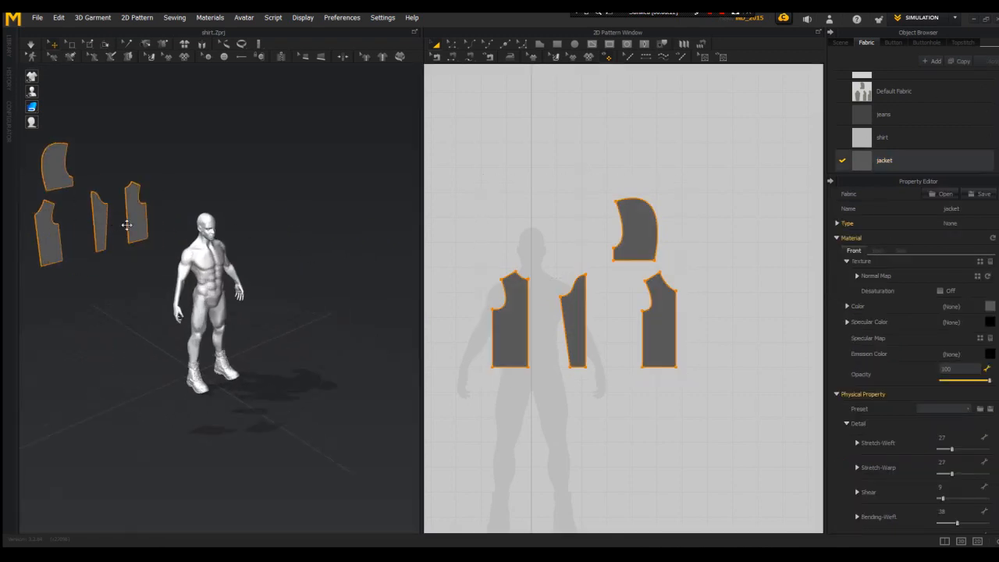
- Position the front piece in front of the avatar's chest in 3D
{"action": "left_click_drag", "start_coordinate": [105, 221], "coordinate": [118, 231]}
{"action": "key", "text": "ctrl+z"}
{"action": "left_click_drag", "start_coordinate": [51, 233], "coordinate": [188, 270]}
{"action": "right_click_drag", "start_coordinate": [224, 275], "coordinate": [81, 165]}
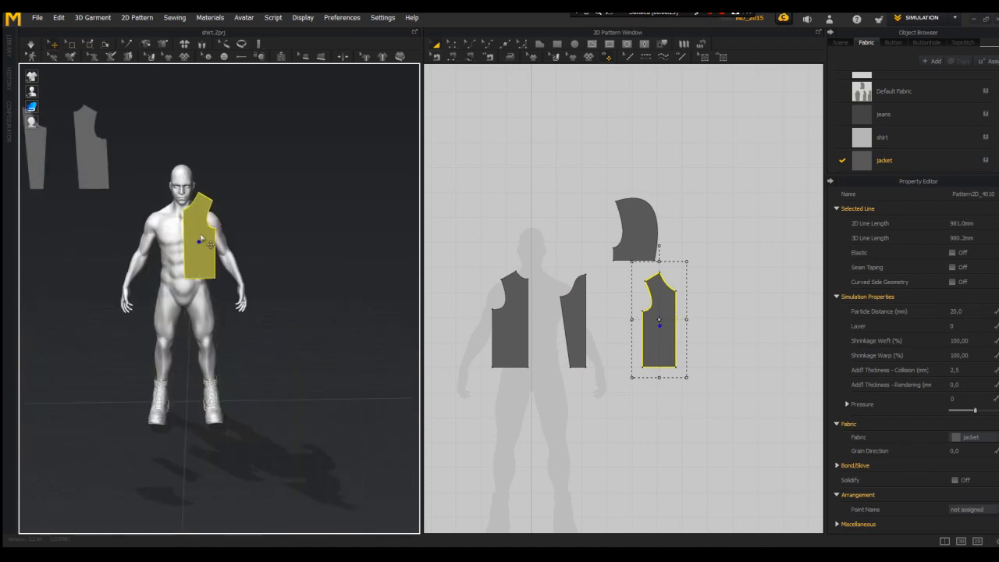
{"action": "middle_click_drag", "start_coordinate": [81, 166], "coordinate": [245, 209]}
- Clone the front piece as a symmetric pattern with sewing and place the copy beside the original in 2D
{"action": "right_click", "coordinate": [665, 331]}
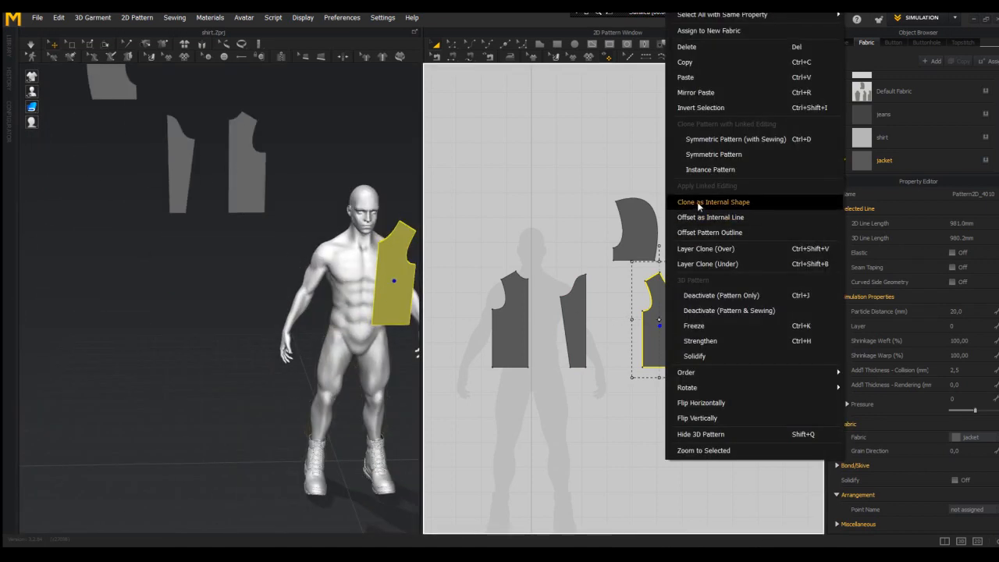
{"action": "left_click", "coordinate": [705, 141]}
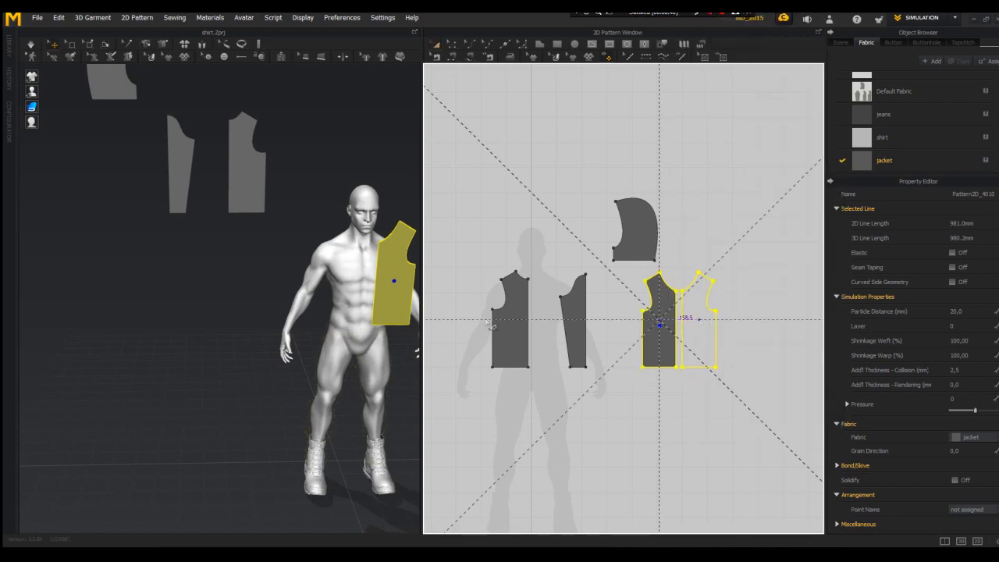
{"action": "left_click", "coordinate": [699, 319]}
- Move the cloned front piece to the other half of the avatar's chest in 3D
{"action": "scroll", "coordinate": [30, 297], "scroll_direction": "up", "scroll_amount": 2}
{"action": "left_click", "coordinate": [59, 289]}
{"action": "left_click_drag", "start_coordinate": [94, 290], "coordinate": [350, 292]}
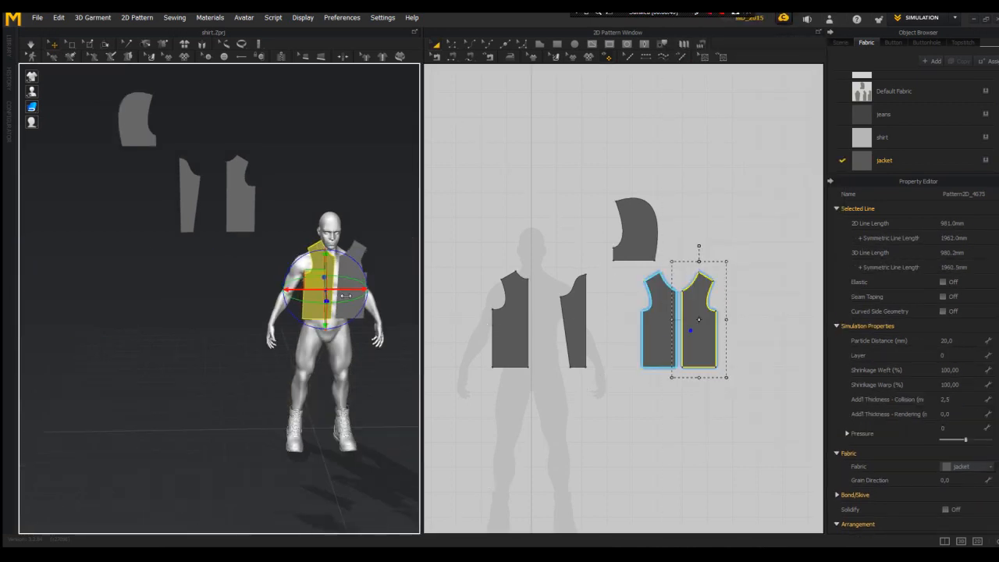
- Move the back piece close behind the avatar's back in 3D
{"action": "right_click_drag", "start_coordinate": [344, 294], "coordinate": [390, 302]}
{"action": "left_click", "coordinate": [510, 316]}
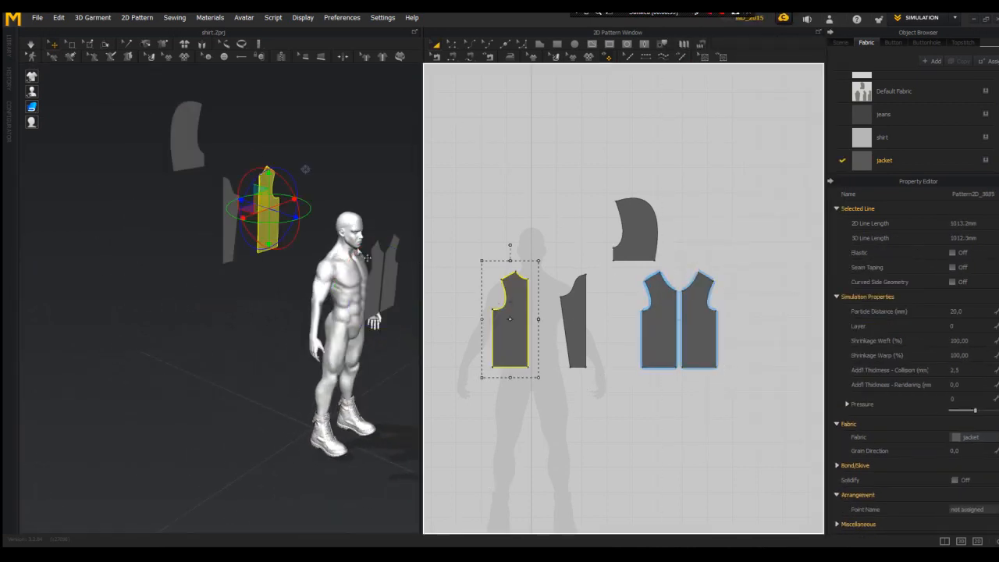
{"action": "right_click_drag", "start_coordinate": [276, 236], "coordinate": [296, 252]}
{"action": "left_click_drag", "start_coordinate": [265, 220], "coordinate": [311, 220]}
{"action": "right_click_drag", "start_coordinate": [316, 234], "coordinate": [402, 261]}
{"action": "left_click_drag", "start_coordinate": [410, 260], "coordinate": [319, 278]}
{"action": "right_click_drag", "start_coordinate": [319, 277], "coordinate": [359, 222]}
{"action": "left_click_drag", "start_coordinate": [355, 215], "coordinate": [310, 238]}
{"action": "right_click_drag", "start_coordinate": [310, 238], "coordinate": [375, 244]}
{"action": "left_click_drag", "start_coordinate": [374, 243], "coordinate": [285, 275]}
{"action": "right_click_drag", "start_coordinate": [285, 275], "coordinate": [176, 277]}
{"action": "left_click_drag", "start_coordinate": [285, 244], "coordinate": [413, 263]}
{"action": "right_click_drag", "start_coordinate": [414, 264], "coordinate": [232, 254]}
{"action": "left_click_drag", "start_coordinate": [247, 249], "coordinate": [209, 277]}
{"action": "scroll", "coordinate": [209, 278], "scroll_direction": "up", "scroll_amount": 3}
- Flip the back piece horizontally
{"action": "right_click_drag", "start_coordinate": [210, 278], "coordinate": [269, 297]}
{"action": "right_click", "coordinate": [198, 226]}
{"action": "left_click", "coordinate": [231, 136]}
{"action": "scroll", "coordinate": [282, 266], "scroll_direction": "down", "scroll_amount": 3}
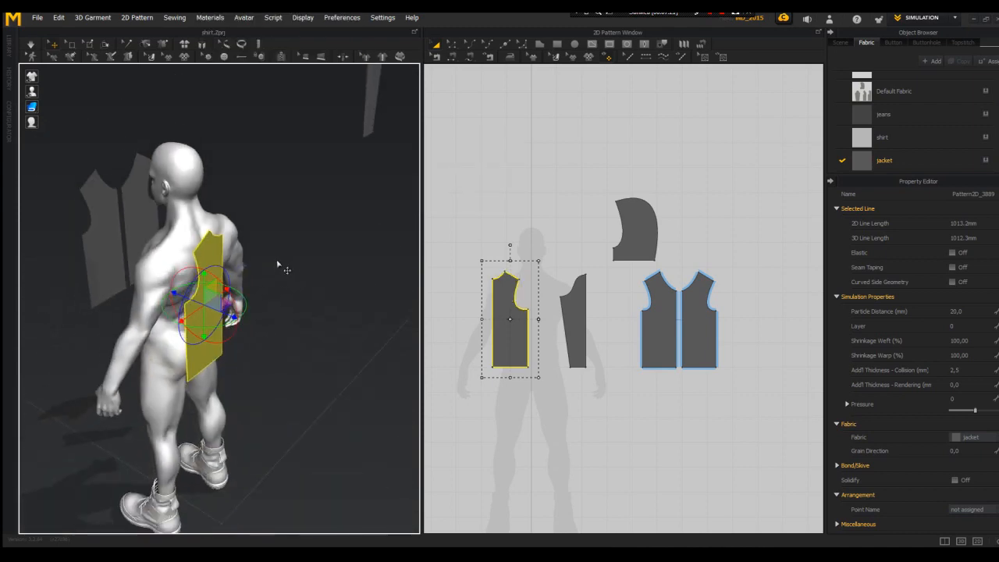
- Clone the back piece symmetrically and arrange both halves in 2D with their centre-back edges facing each other
{"action": "right_click", "coordinate": [508, 311]}
{"action": "left_click", "coordinate": [535, 207]}
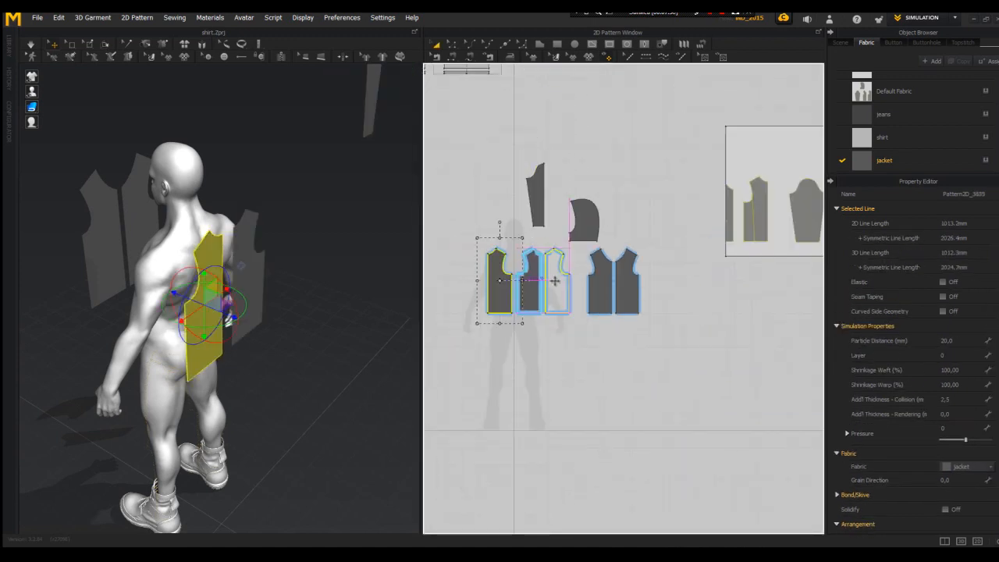
{"action": "left_click_drag", "start_coordinate": [555, 281], "coordinate": [556, 281]}
{"action": "scroll", "coordinate": [471, 320], "scroll_direction": "up", "scroll_amount": 3}
{"action": "scroll", "coordinate": [375, 145], "scroll_direction": "down", "scroll_amount": 6}
- Select the sleeve and hood pieces in 3D and exclude them from the simulation
{"action": "left_click", "coordinate": [306, 166]}
{"action": "left_click", "coordinate": [332, 112], "text": "shift"}
{"action": "right_click", "coordinate": [332, 112]}
{"action": "left_click", "coordinate": [354, 167]}
- Sew the side edges of the back pieces to the outer side edges of the front pieces with segment sewing
{"action": "scroll", "coordinate": [284, 267], "scroll_direction": "up", "scroll_amount": 4}
{"action": "left_click", "coordinate": [455, 59]}
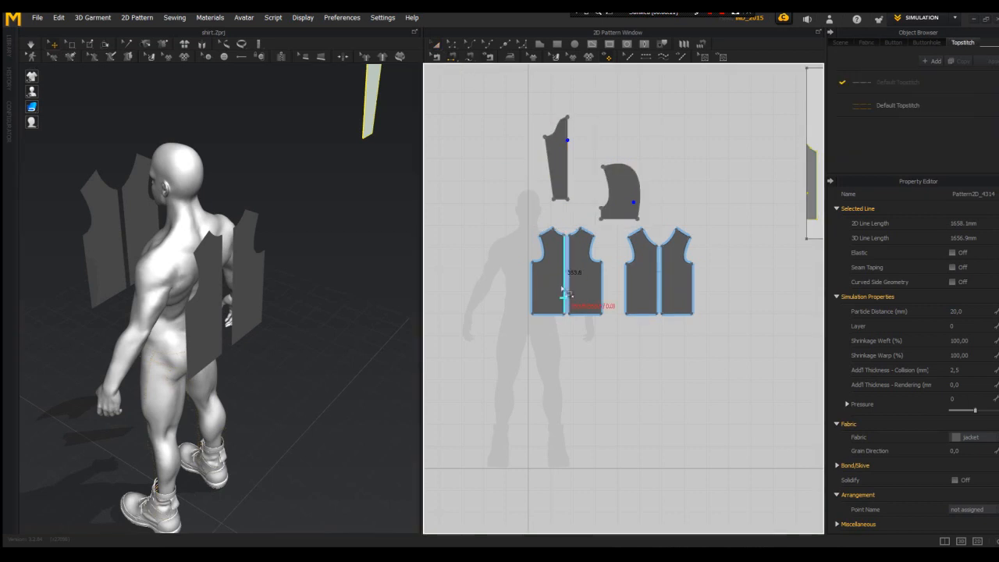
{"action": "scroll", "coordinate": [565, 291], "scroll_direction": "up", "scroll_amount": 3}
{"action": "left_click", "coordinate": [512, 306]}
{"action": "left_click", "coordinate": [679, 335]}
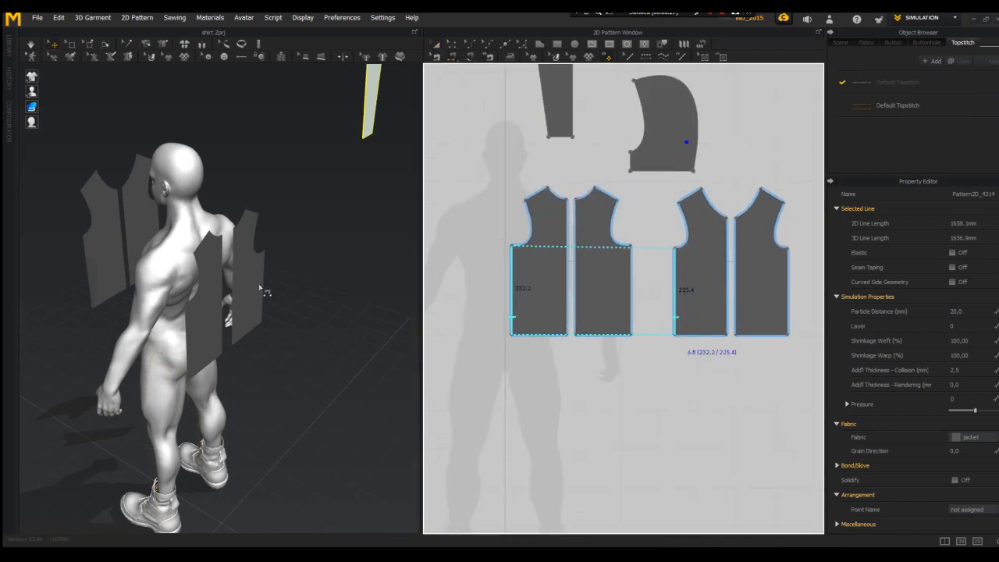
{"action": "left_click", "coordinate": [512, 287]}
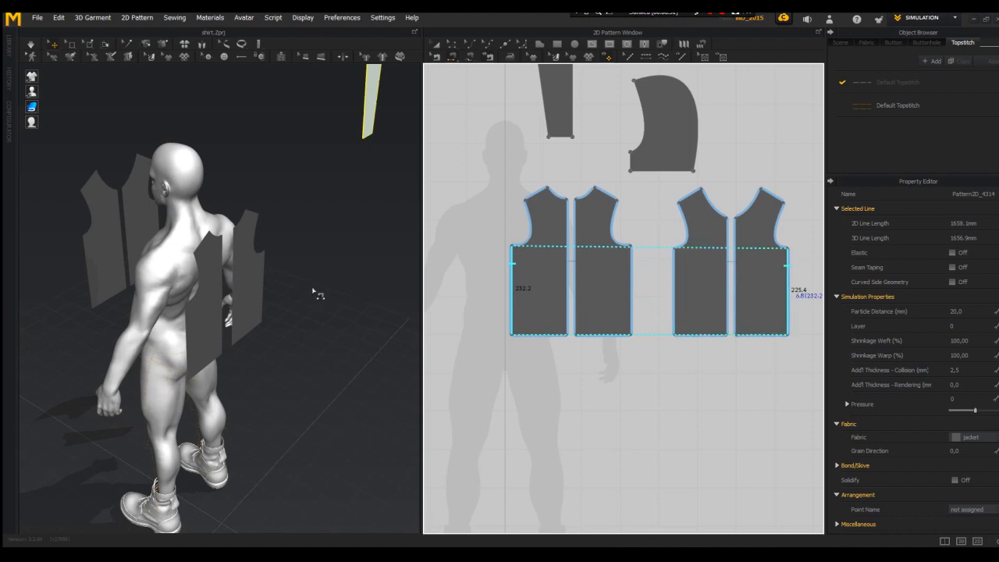
{"action": "left_click", "coordinate": [786, 266]}
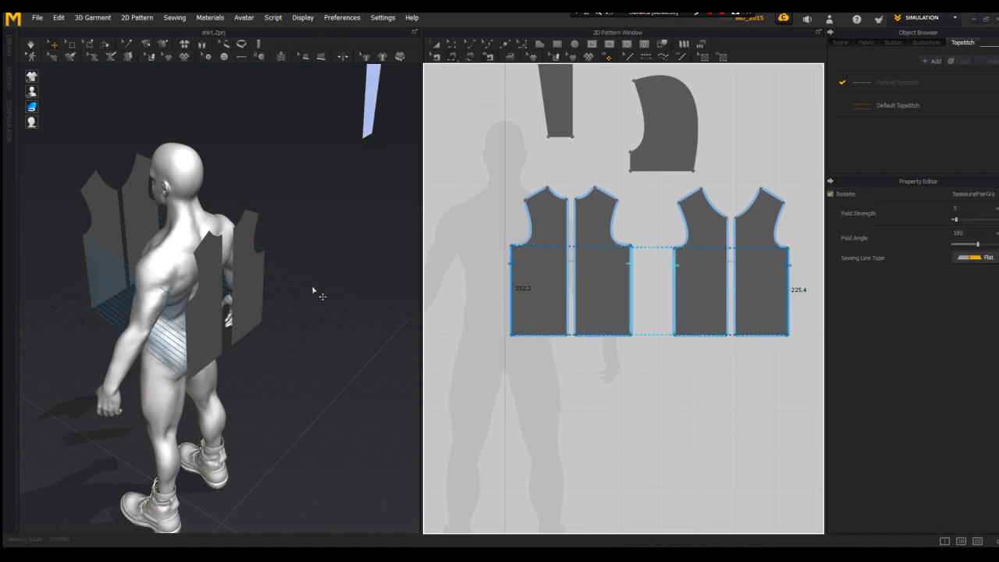
- Sew the shoulder edges of the front and back pieces together and try joining the two centre-front edges
{"action": "left_click", "coordinate": [545, 191]}
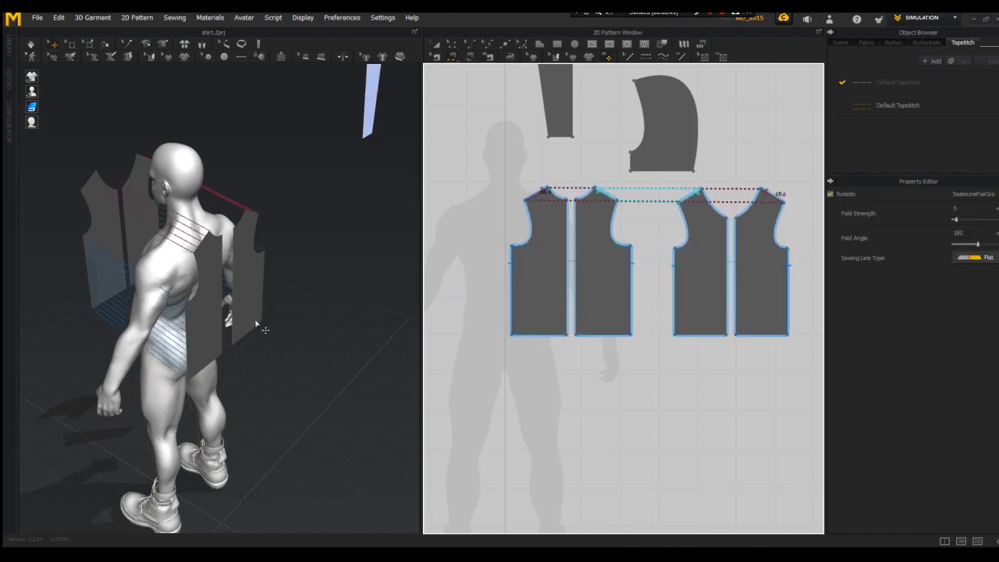
{"action": "right_click_drag", "start_coordinate": [260, 326], "coordinate": [209, 301]}
{"action": "left_click", "coordinate": [727, 268]}
{"action": "left_click", "coordinate": [736, 267]}
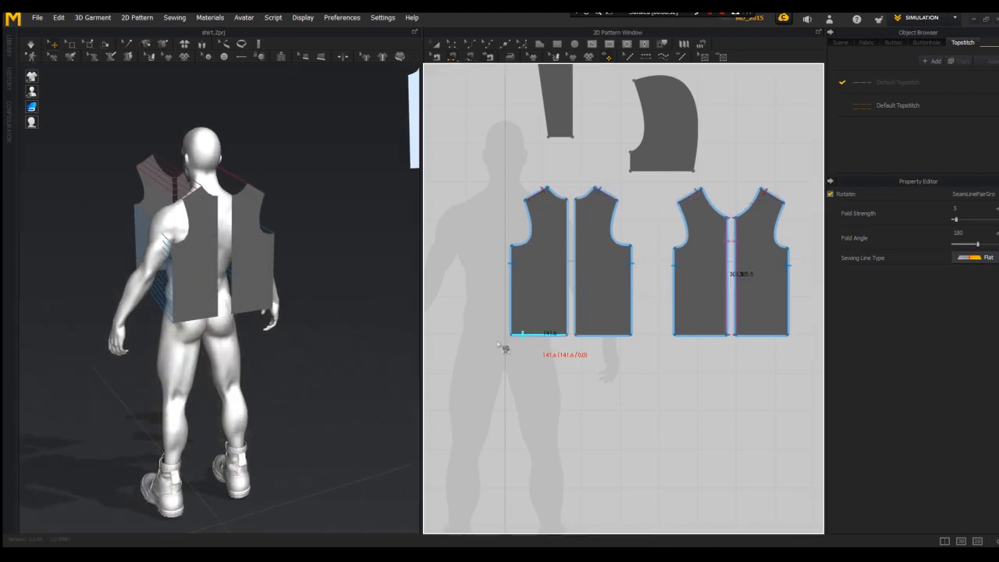
- Sew the two centre-back edges together and simulate the body pieces on the avatar
{"action": "right_click_drag", "start_coordinate": [273, 328], "coordinate": [384, 286]}
{"action": "left_click", "coordinate": [568, 272]}
{"action": "left_click", "coordinate": [577, 273]}
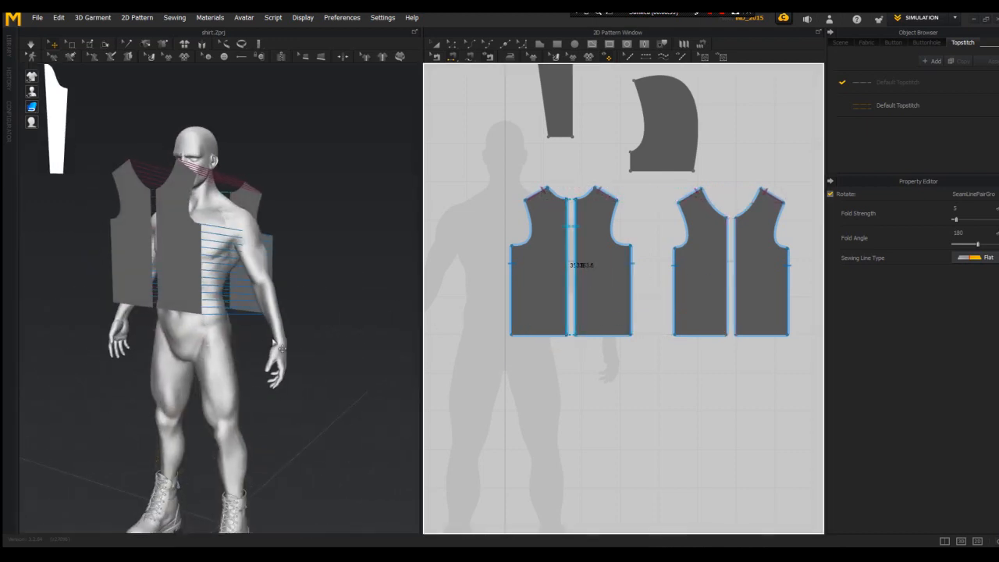
{"action": "key", "text": "space"}
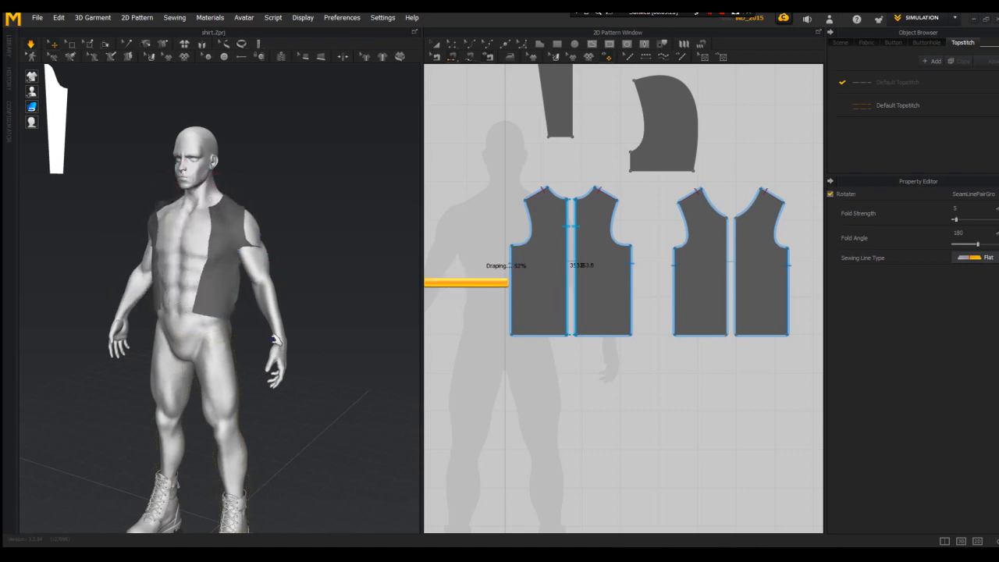
- Sew the two centre-front edges together and simulate, pulling the front pieces into place on the avatar's chest
{"action": "key", "text": "space"}
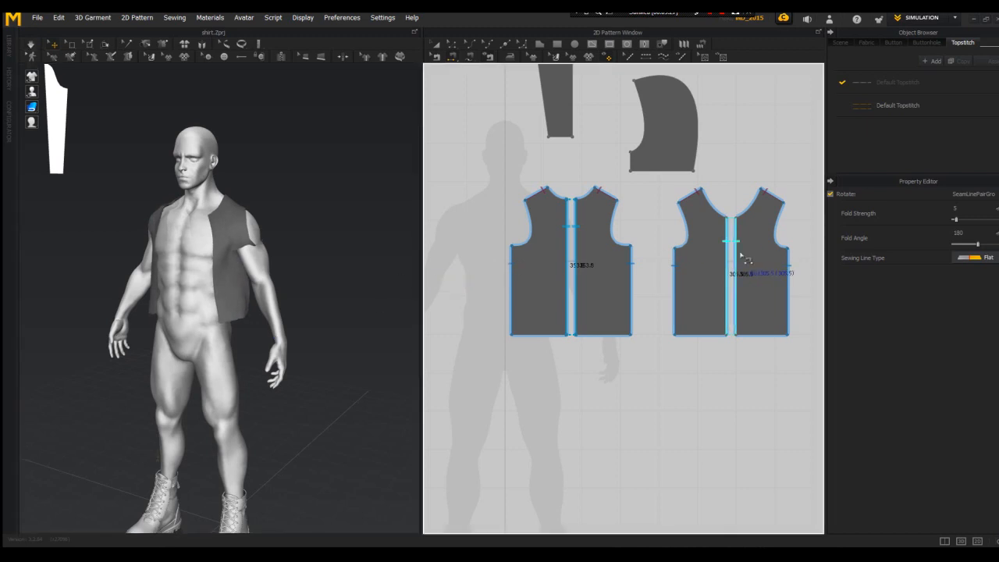
{"action": "key", "text": "space"}
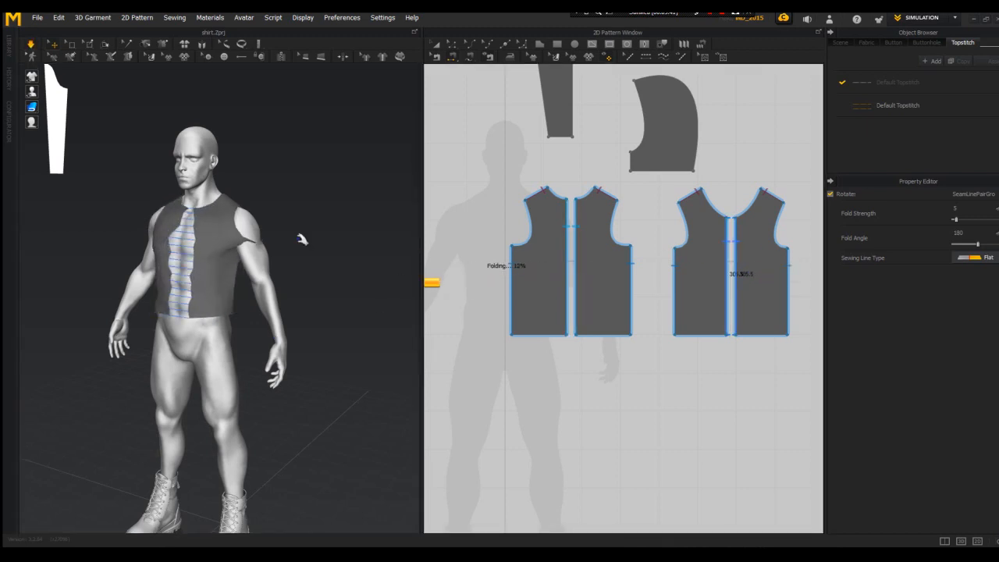
{"action": "left_click", "coordinate": [227, 251]}
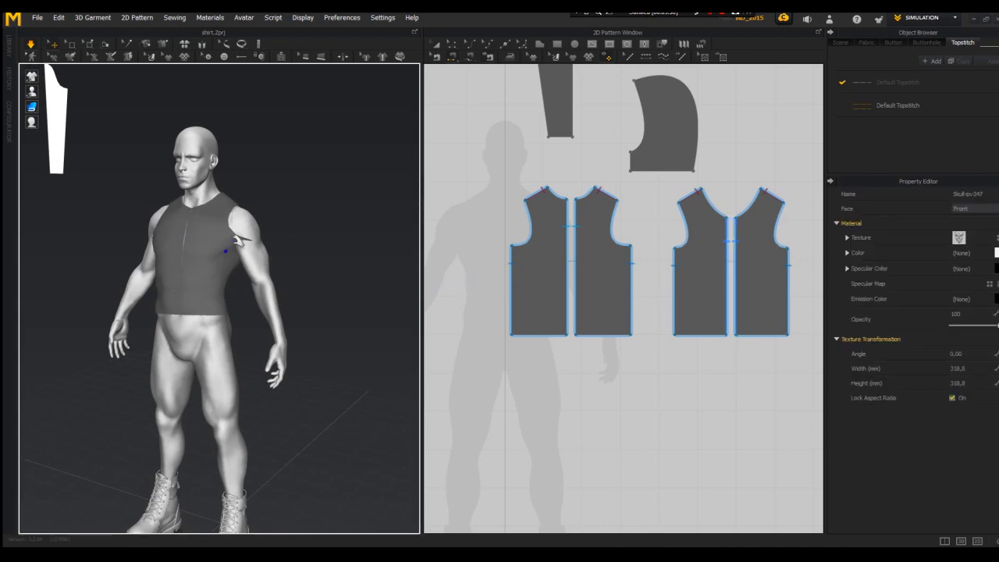
{"action": "left_click", "coordinate": [216, 262]}
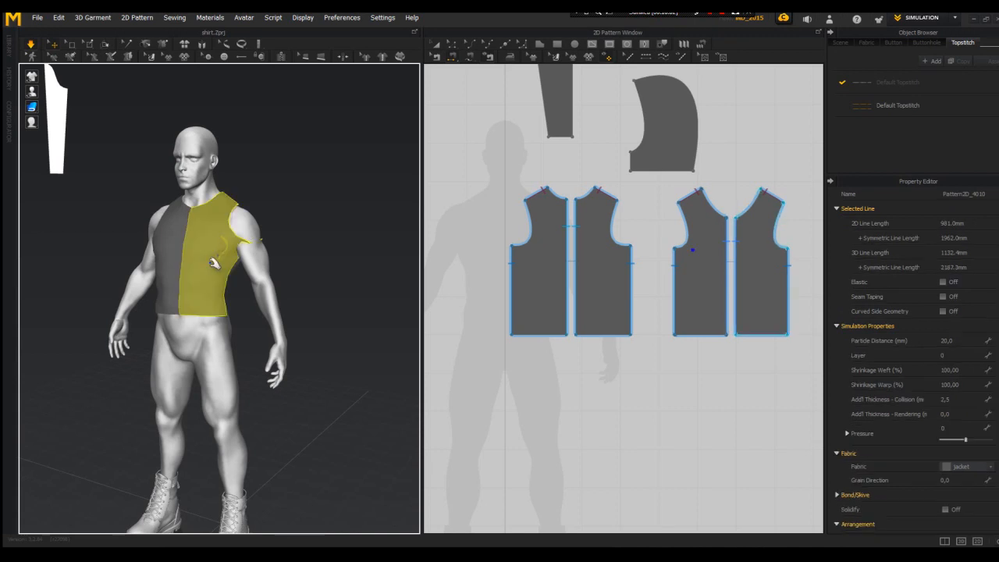
{"action": "left_click_drag", "start_coordinate": [189, 293], "coordinate": [171, 292]}
{"action": "right_click_drag", "start_coordinate": [170, 292], "coordinate": [70, 290]}
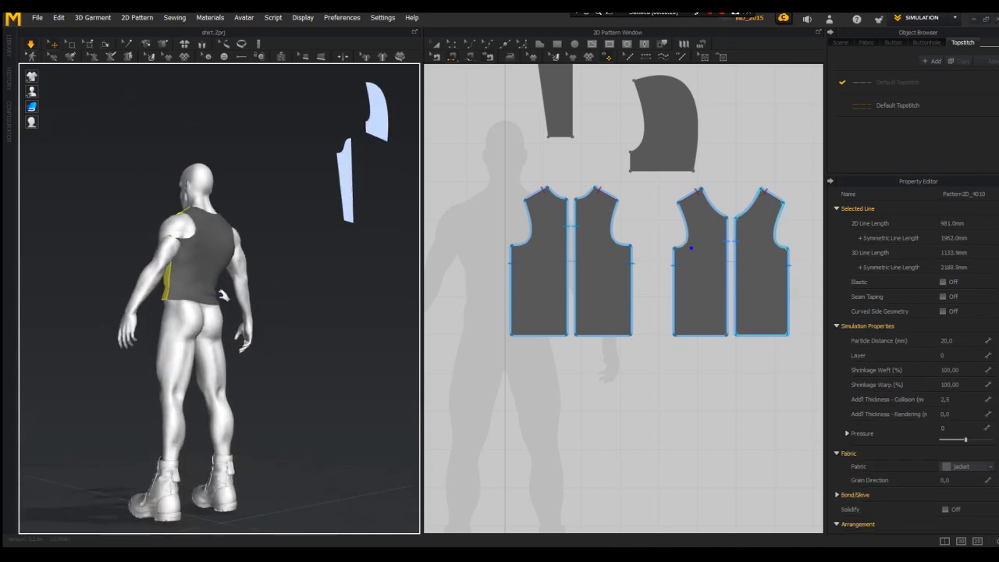
- Pull the back piece down over the avatar's lower back while the simulation runs
{"action": "left_click", "coordinate": [184, 250]}
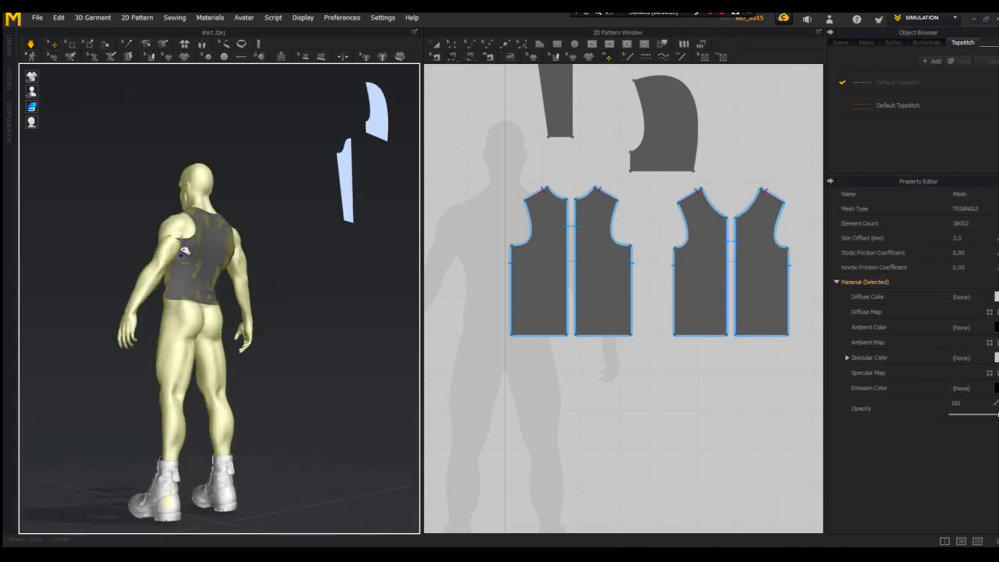
{"action": "left_click", "coordinate": [191, 288]}
{"action": "left_click_drag", "start_coordinate": [207, 336], "coordinate": [217, 383]}
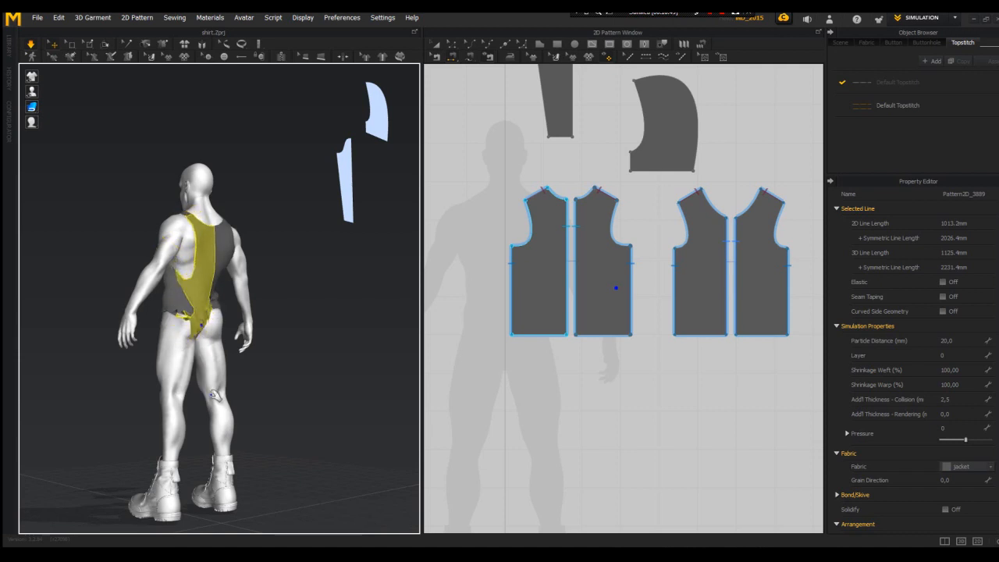
{"action": "right_click_drag", "start_coordinate": [216, 394], "coordinate": [473, 311]}
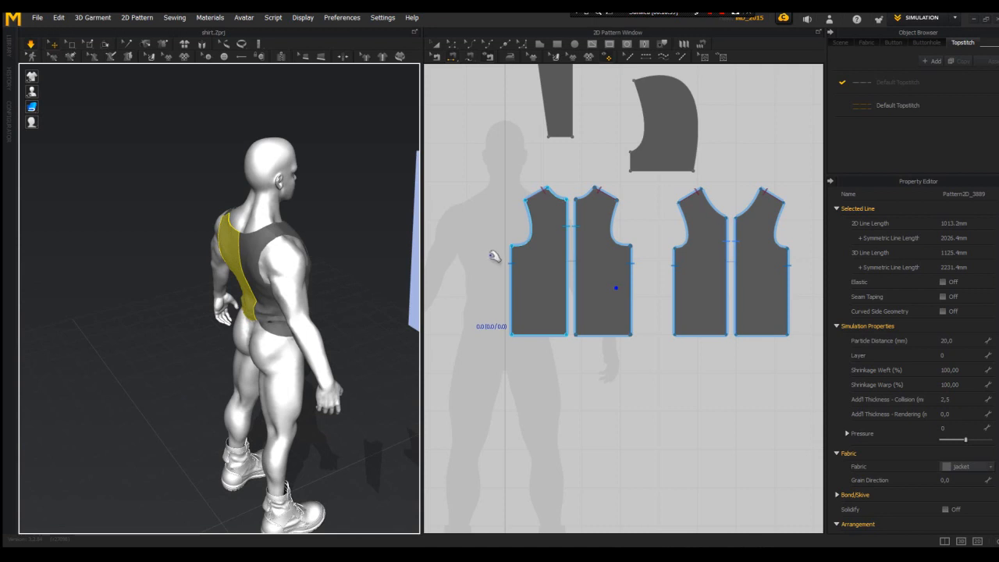
- Compare the sleeve cap length with the armholes and adjust the back armhole curve to about 147 mm
{"action": "scroll", "coordinate": [494, 256], "scroll_direction": "down", "scroll_amount": 5}
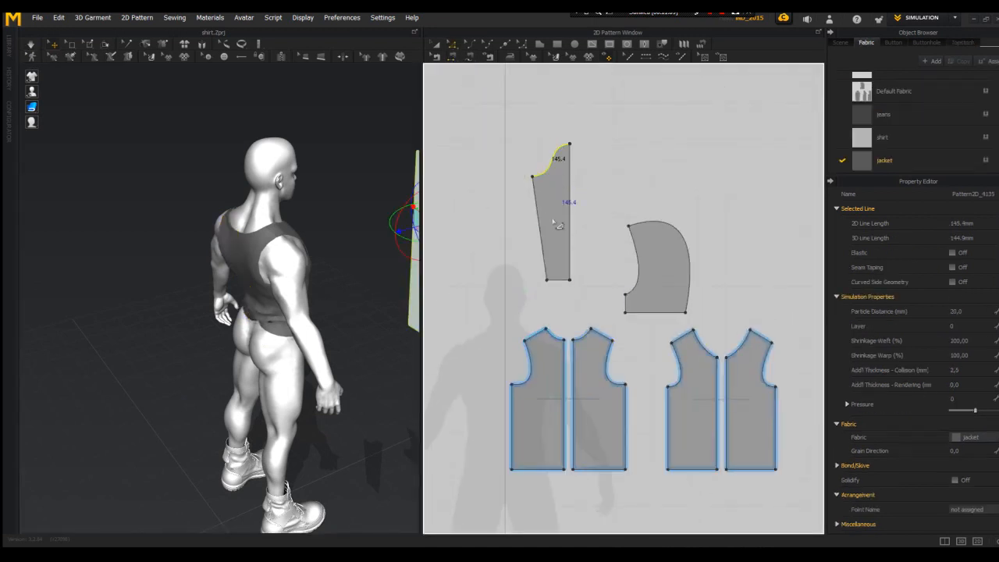
{"action": "left_click", "coordinate": [534, 378]}
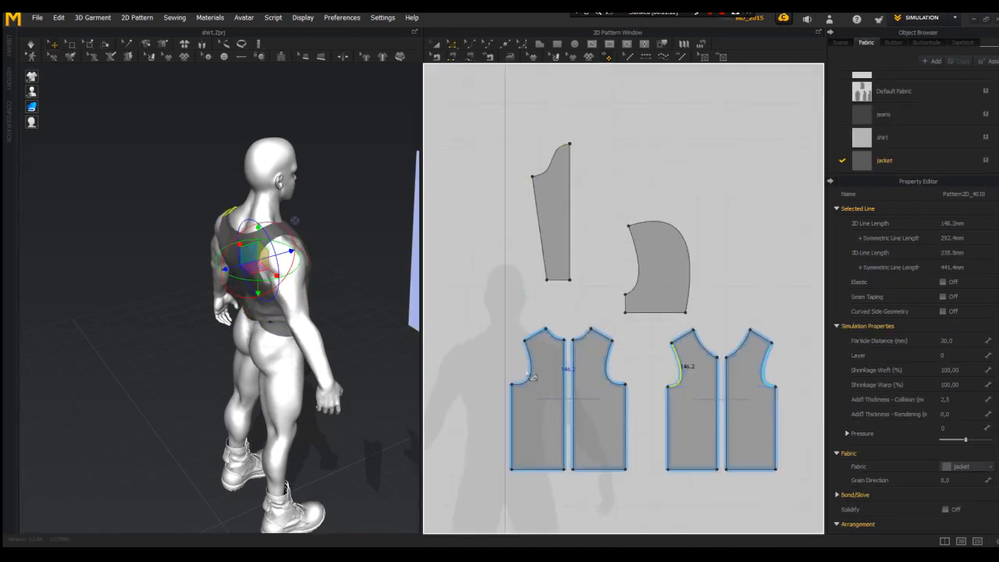
{"action": "scroll", "coordinate": [529, 377], "scroll_direction": "up", "scroll_amount": 3}
{"action": "left_click_drag", "start_coordinate": [532, 381], "coordinate": [526, 379]}
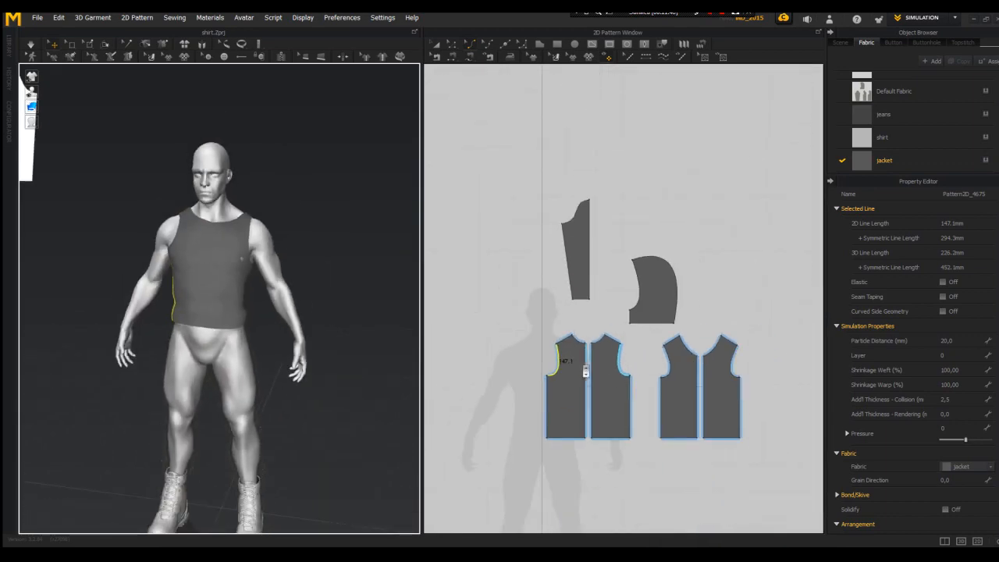
- Unfold the half sleeve piece along its long straight edge into a full symmetrical sleeve
{"action": "scroll", "coordinate": [621, 373], "scroll_direction": "up", "scroll_amount": 3}
{"action": "left_click", "coordinate": [547, 369]}
{"action": "left_click", "coordinate": [550, 172]}
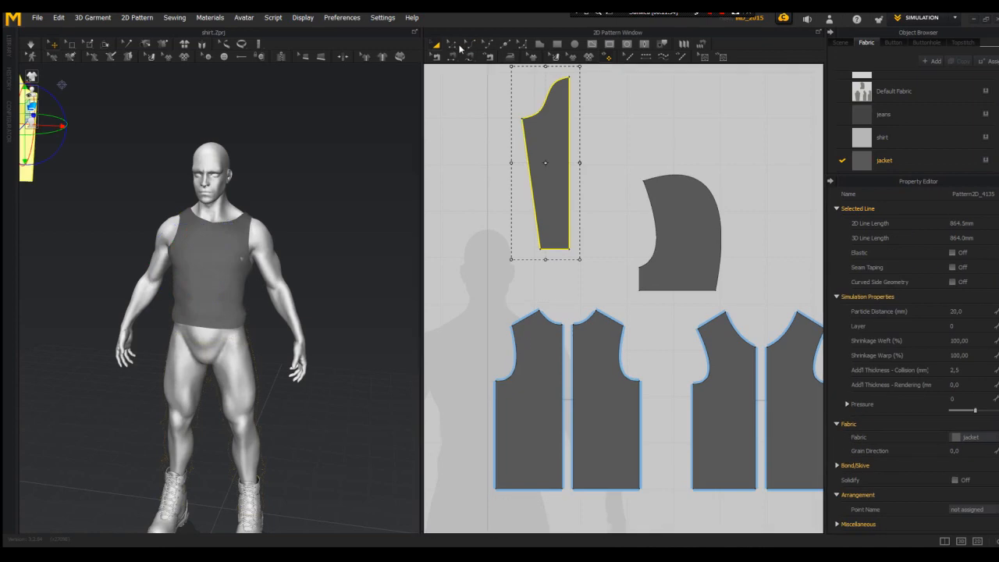
{"action": "key", "text": "z"}
{"action": "right_click", "coordinate": [570, 160]}
{"action": "key", "text": "Escape"}
{"action": "right_click", "coordinate": [570, 149]}
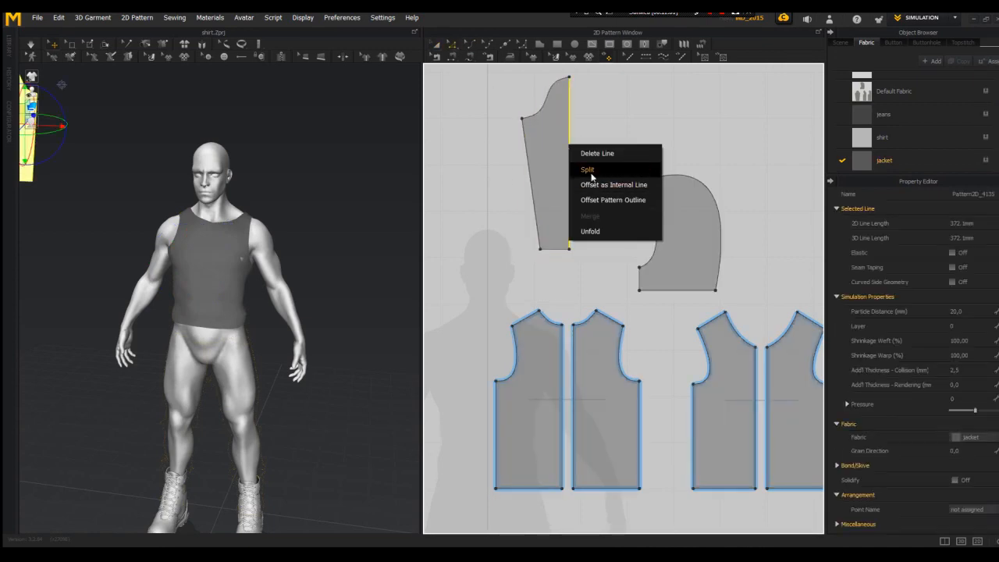
{"action": "left_click", "coordinate": [591, 169]}
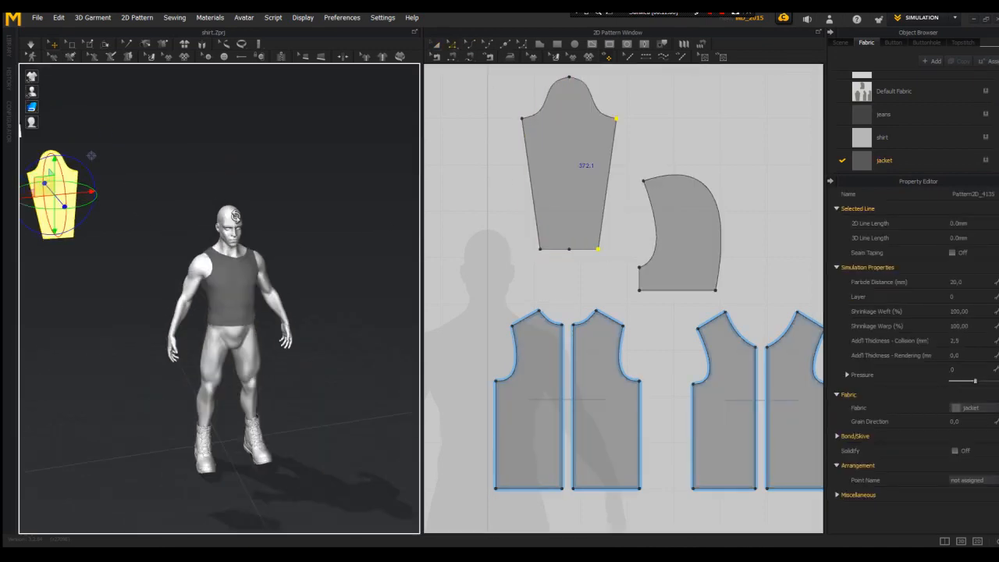
- Move and rotate the full sleeve piece in 3D so it stands beside the avatar's right arm
{"action": "right_click", "coordinate": [344, 254]}
{"action": "left_click", "coordinate": [379, 42]}
{"action": "left_click_drag", "start_coordinate": [58, 203], "coordinate": [244, 303]}
{"action": "left_click", "coordinate": [233, 325]}
{"action": "left_click_drag", "start_coordinate": [237, 342], "coordinate": [195, 326]}
{"action": "right_click_drag", "start_coordinate": [257, 343], "coordinate": [322, 353]}
{"action": "left_click_drag", "start_coordinate": [333, 366], "coordinate": [260, 352]}
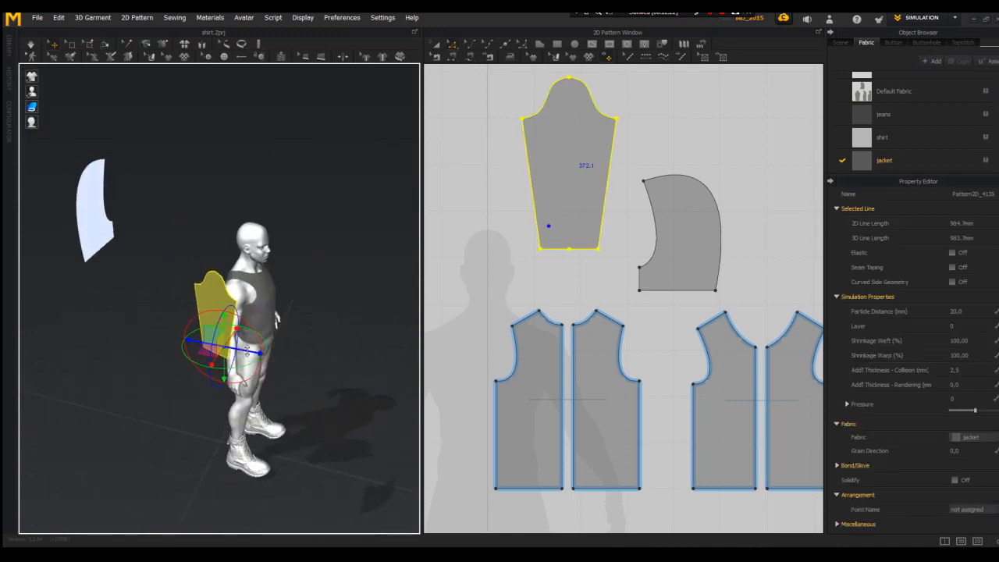
{"action": "left_click", "coordinate": [525, 350]}
- Identify the body pieces on the sleeve's side and sew one half of the sleeve cap to the back armhole
{"action": "left_click", "coordinate": [271, 295]}
{"action": "left_click", "coordinate": [436, 45]}
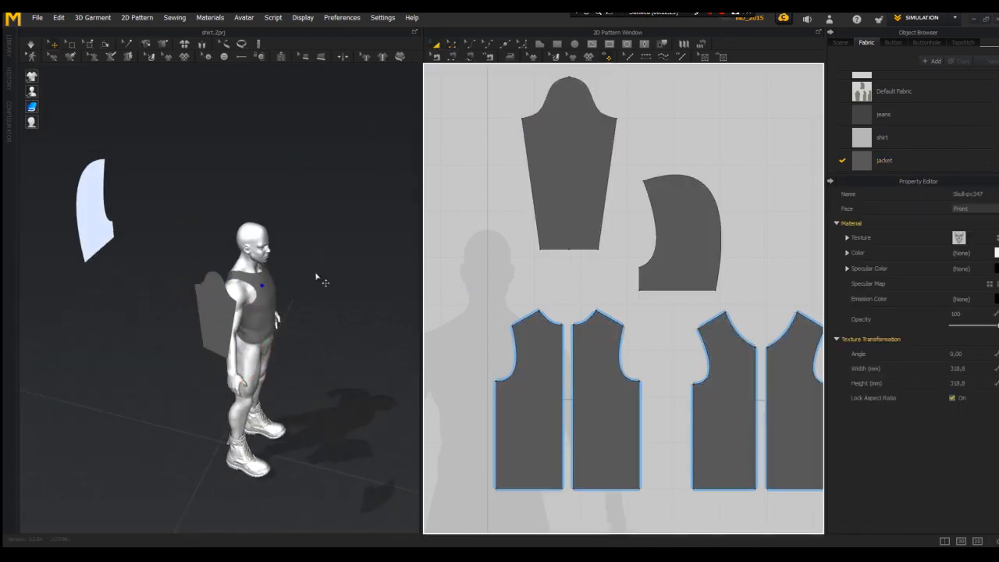
{"action": "left_click", "coordinate": [550, 350]}
{"action": "left_click", "coordinate": [796, 398]}
{"action": "scroll", "coordinate": [570, 305], "scroll_direction": "down", "scroll_amount": 2}
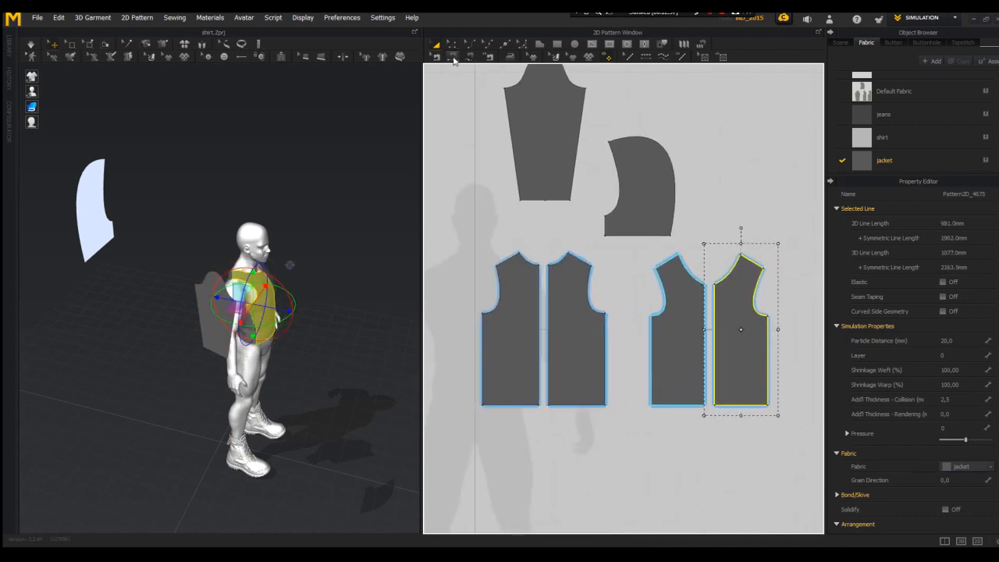
{"action": "left_click", "coordinate": [458, 63]}
{"action": "scroll", "coordinate": [530, 339], "scroll_direction": "up", "scroll_amount": 2}
{"action": "scroll", "coordinate": [535, 223], "scroll_direction": "down", "scroll_amount": 3}
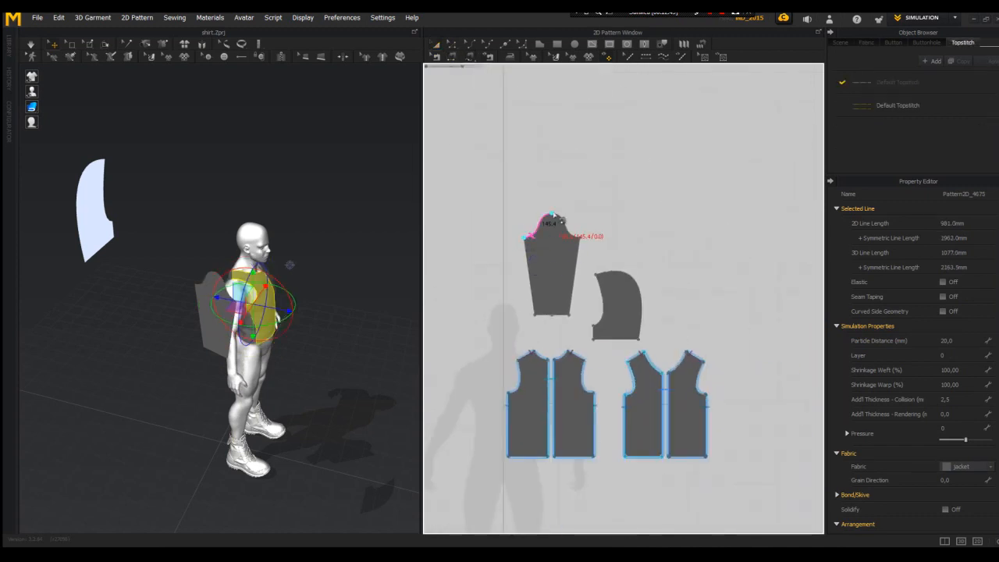
{"action": "scroll", "coordinate": [512, 414], "scroll_direction": "up", "scroll_amount": 3}
{"action": "right_click_drag", "start_coordinate": [344, 315], "coordinate": [446, 296]}
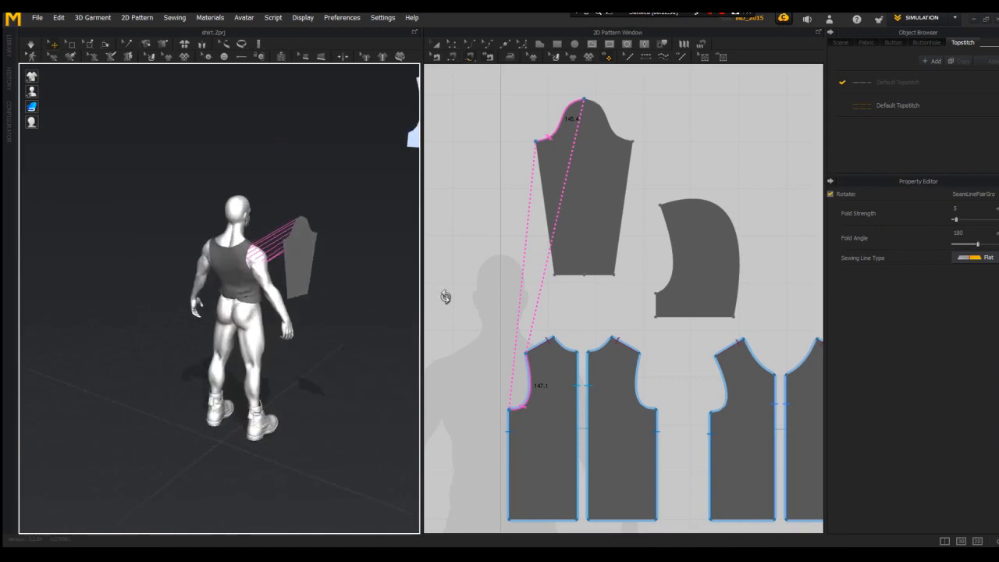
- Sew the other half of the sleeve cap to the front armhole and simulate the sleeve's drape on the arm
{"action": "scroll", "coordinate": [586, 286], "scroll_direction": "down", "scroll_amount": 3}
{"action": "left_click", "coordinate": [591, 188]}
{"action": "left_click", "coordinate": [730, 323]}
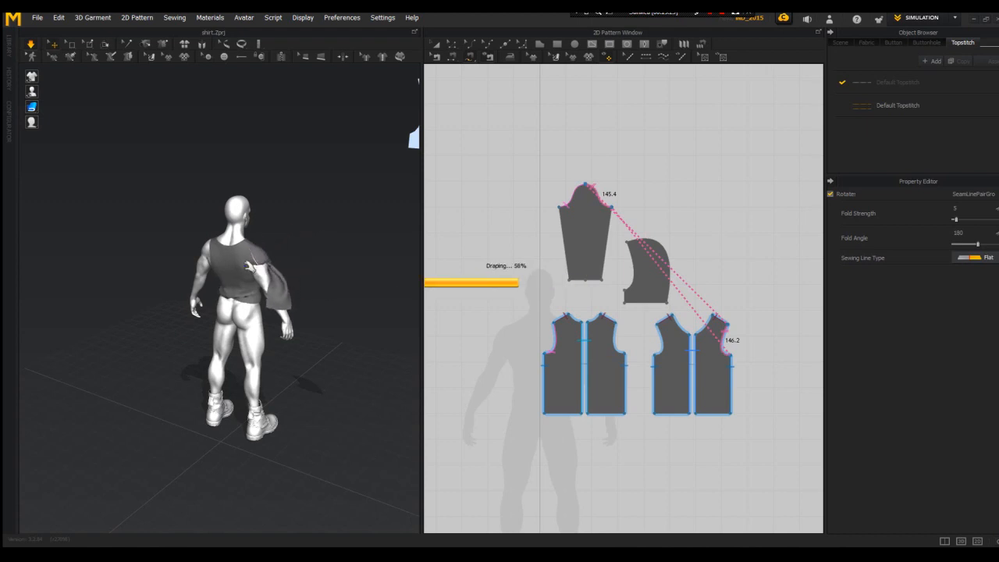
{"action": "scroll", "coordinate": [219, 305], "scroll_direction": "up", "scroll_amount": 4}
{"action": "left_click", "coordinate": [256, 242]}
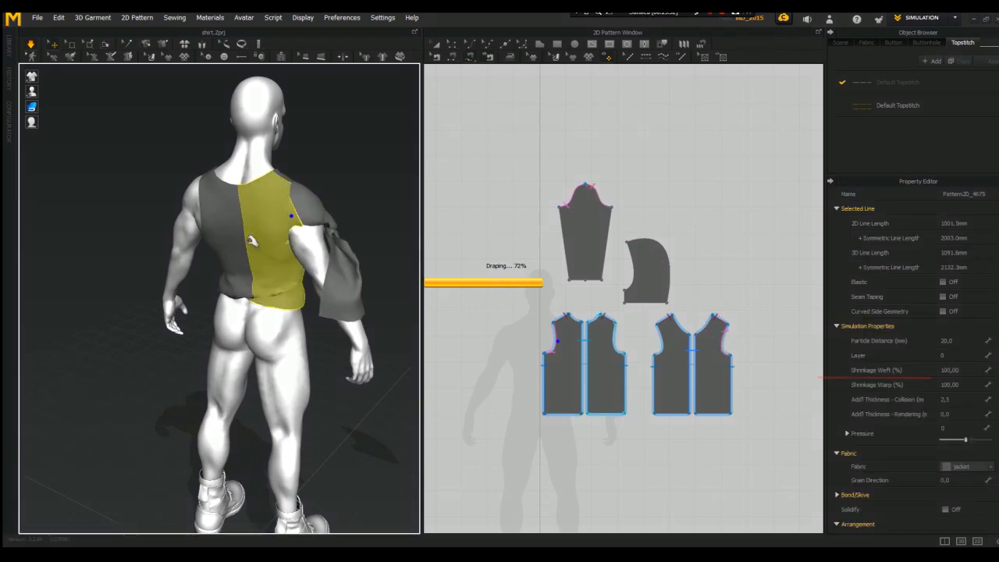
{"action": "right_click_drag", "start_coordinate": [212, 259], "coordinate": [172, 257]}
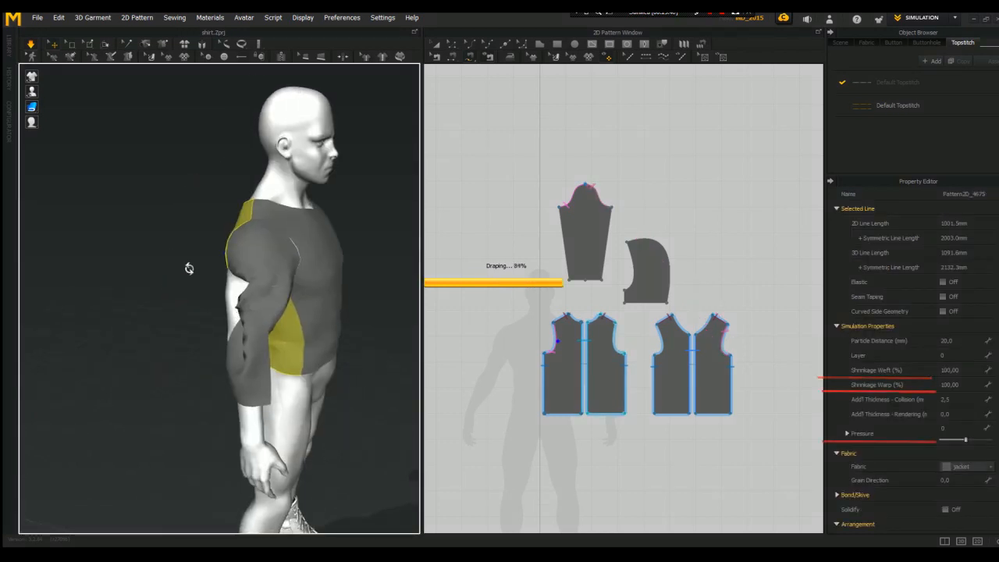
{"action": "right_click_drag", "start_coordinate": [280, 268], "coordinate": [296, 267]}
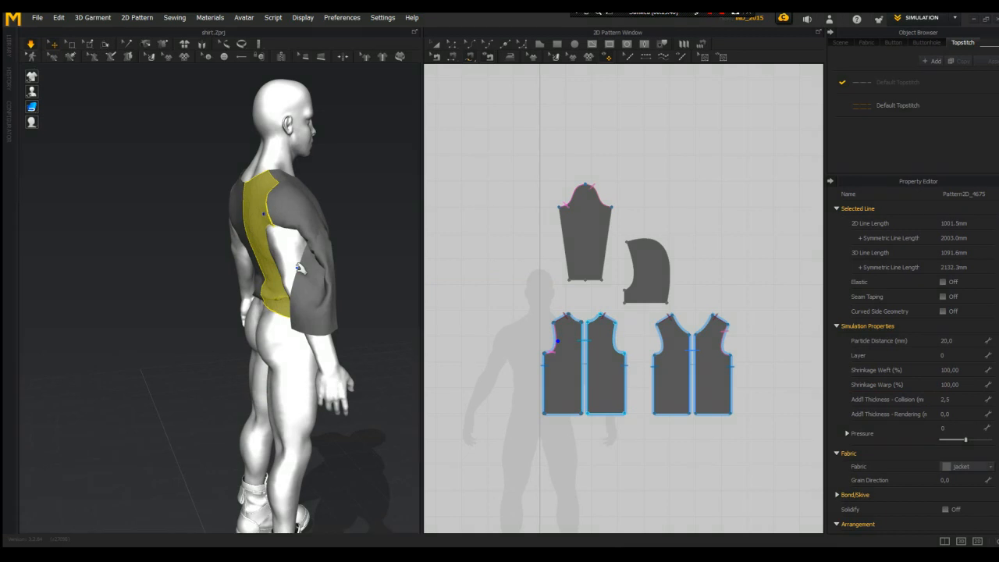
{"action": "right_click_drag", "start_coordinate": [297, 219], "coordinate": [324, 236]}
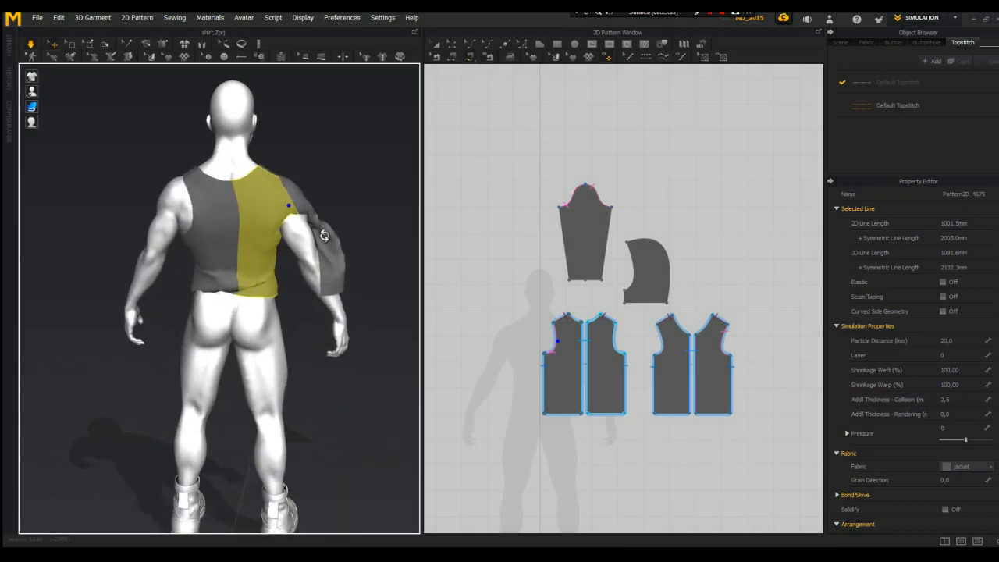
- Reset the sleeve's 3D arrangement and move the flat sleeve piece back beside the avatar's right arm
{"action": "left_click", "coordinate": [325, 241]}
{"action": "key", "text": "ctrl+f"}
{"action": "right_click", "coordinate": [324, 240]}
{"action": "scroll", "coordinate": [305, 230], "scroll_direction": "down", "scroll_amount": 5}
{"action": "left_click_drag", "start_coordinate": [346, 185], "coordinate": [261, 256]}
- Deactivate the sleeve piece and simulate the body pieces without it
{"action": "scroll", "coordinate": [273, 249], "scroll_direction": "up", "scroll_amount": 3}
{"action": "right_click", "coordinate": [321, 240]}
{"action": "left_click", "coordinate": [360, 45]}
{"action": "key", "text": "space"}
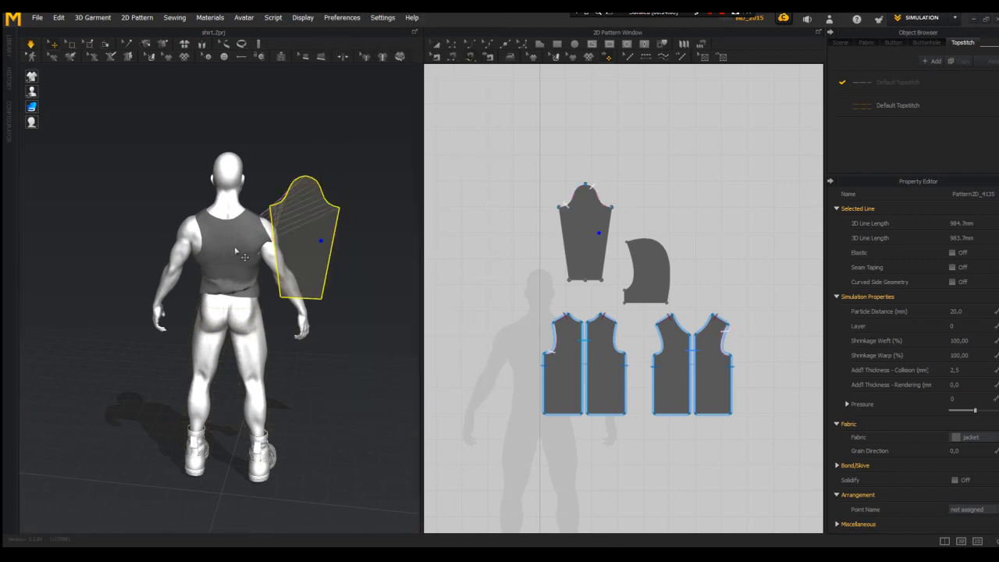
- Select the sleeve piece in 3D and activate it again for the simulation
{"action": "right_click_drag", "start_coordinate": [252, 269], "coordinate": [241, 325]}
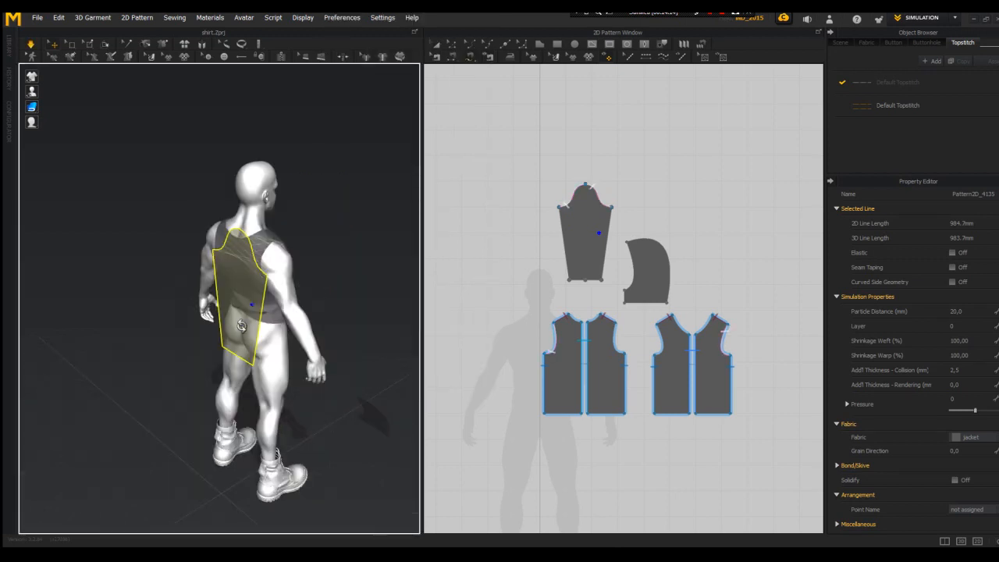
{"action": "left_click", "coordinate": [194, 288]}
{"action": "left_click", "coordinate": [232, 303]}
{"action": "right_click", "coordinate": [232, 304]}
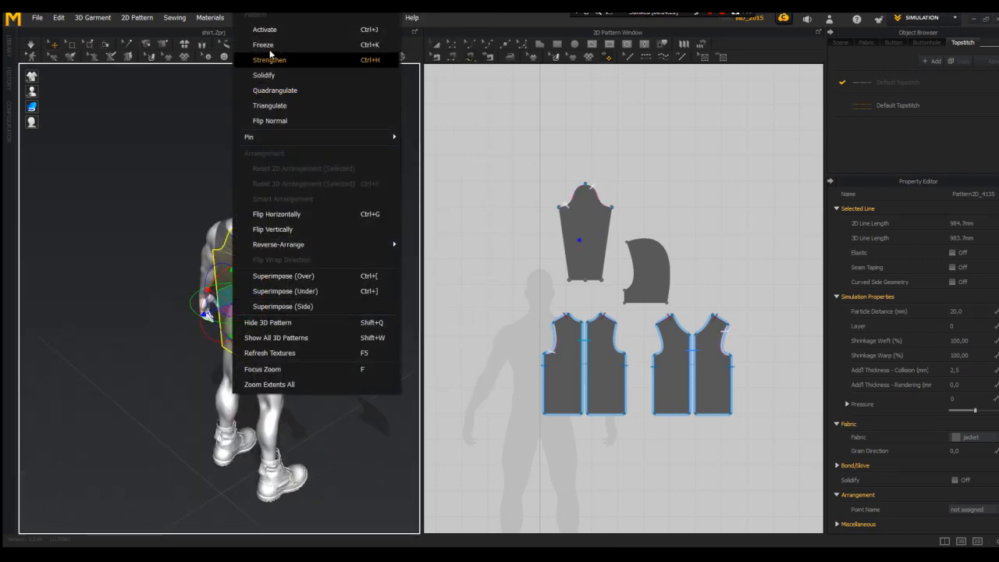
{"action": "left_click", "coordinate": [269, 29]}
- Rotate and move the sleeve piece so it slants along the outside of the avatar's right arm, near the armhole
{"action": "left_click_drag", "start_coordinate": [256, 292], "coordinate": [245, 270]}
{"action": "left_click_drag", "start_coordinate": [203, 305], "coordinate": [315, 285]}
{"action": "right_click_drag", "start_coordinate": [316, 301], "coordinate": [366, 310]}
{"action": "left_click_drag", "start_coordinate": [370, 269], "coordinate": [348, 292]}
{"action": "right_click_drag", "start_coordinate": [366, 310], "coordinate": [301, 301]}
{"action": "left_click_drag", "start_coordinate": [323, 279], "coordinate": [287, 307]}
{"action": "right_click_drag", "start_coordinate": [287, 308], "coordinate": [317, 314]}
- Simulate the sewn sleeve, pull the back piece into place and inspect the armpit from the front
{"action": "key", "text": "8"}
{"action": "key", "text": "space"}
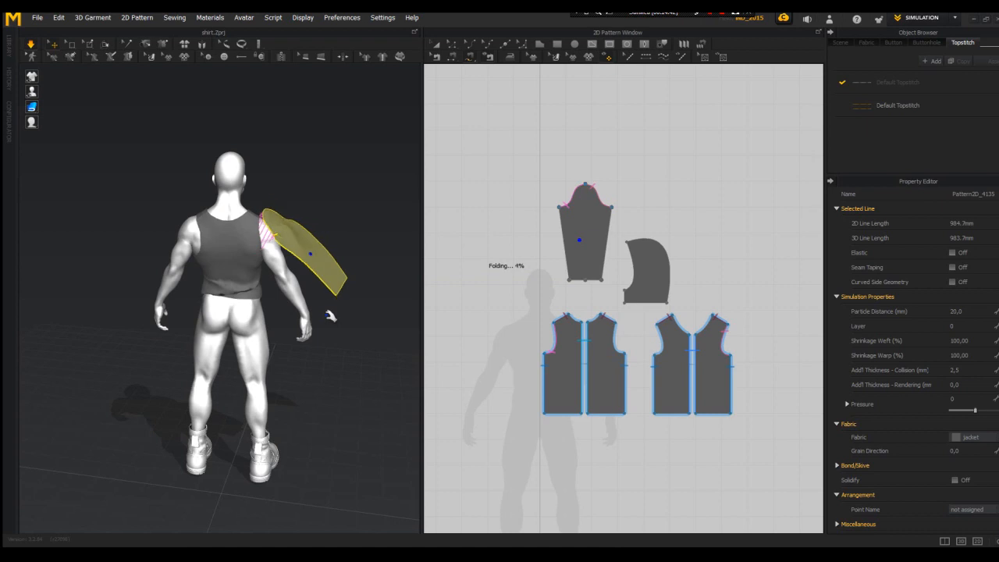
{"action": "left_click_drag", "start_coordinate": [247, 249], "coordinate": [239, 267]}
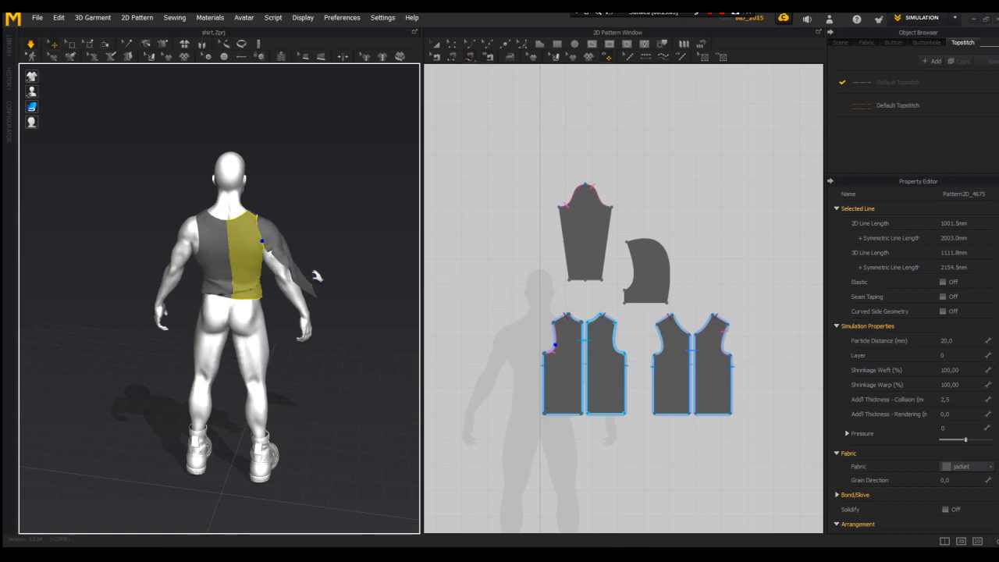
{"action": "key", "text": "2"}
{"action": "key", "text": "space"}
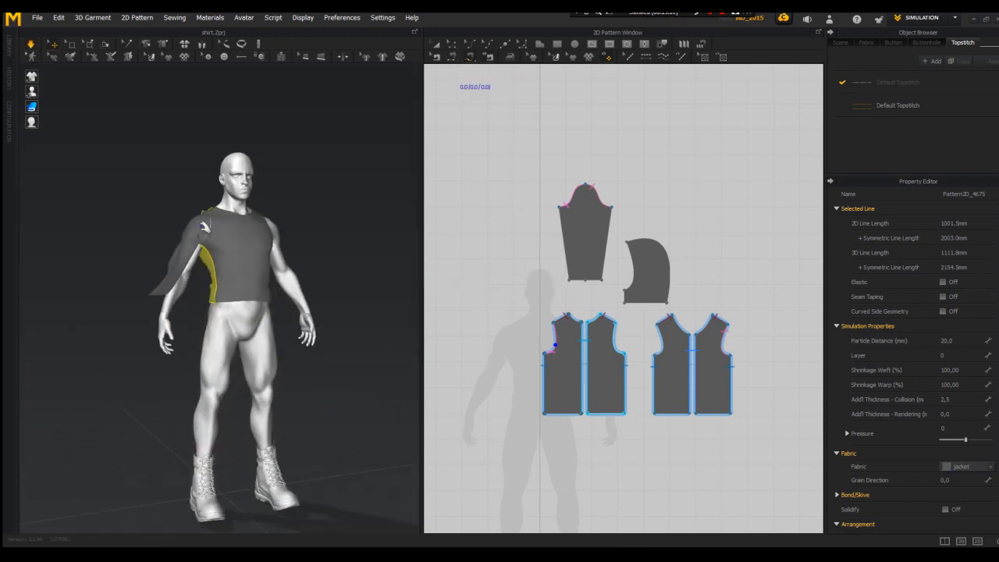
{"action": "scroll", "coordinate": [209, 231], "scroll_direction": "up", "scroll_amount": 5}
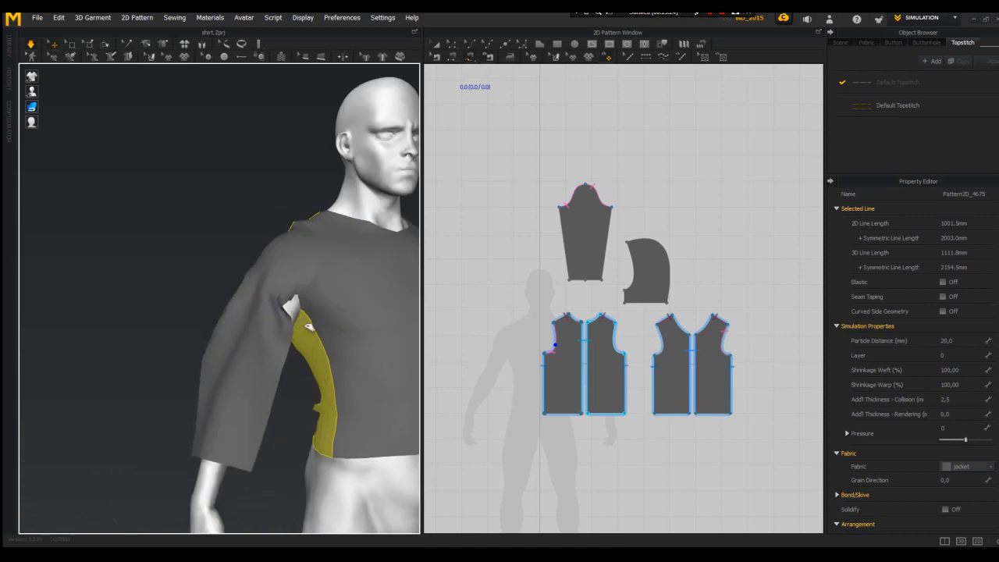
- Pull the sleeve's underarm toward the body during the simulation and switch the garment's surface display style
{"action": "left_click", "coordinate": [309, 331]}
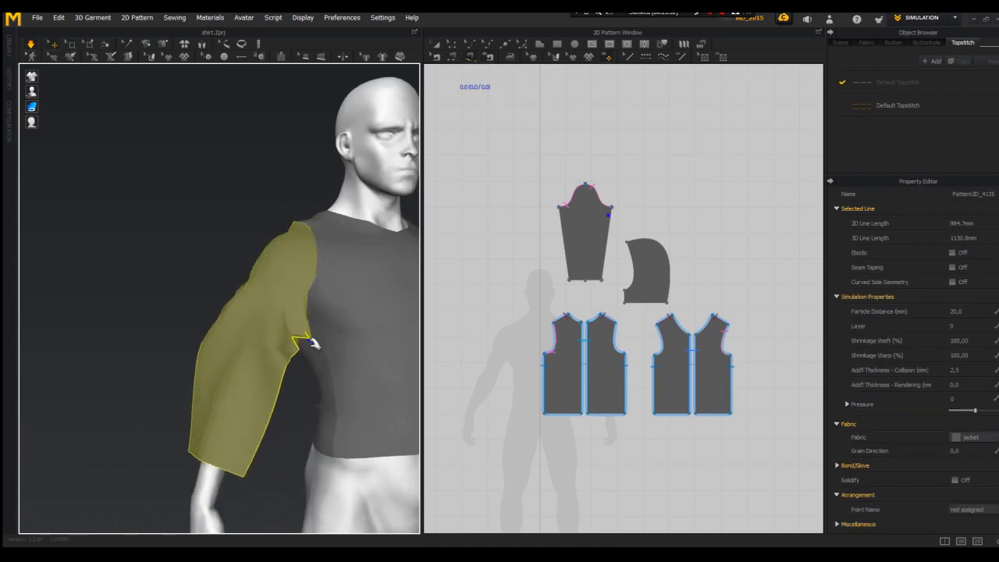
{"action": "mouse_move", "coordinate": [35, 109]}
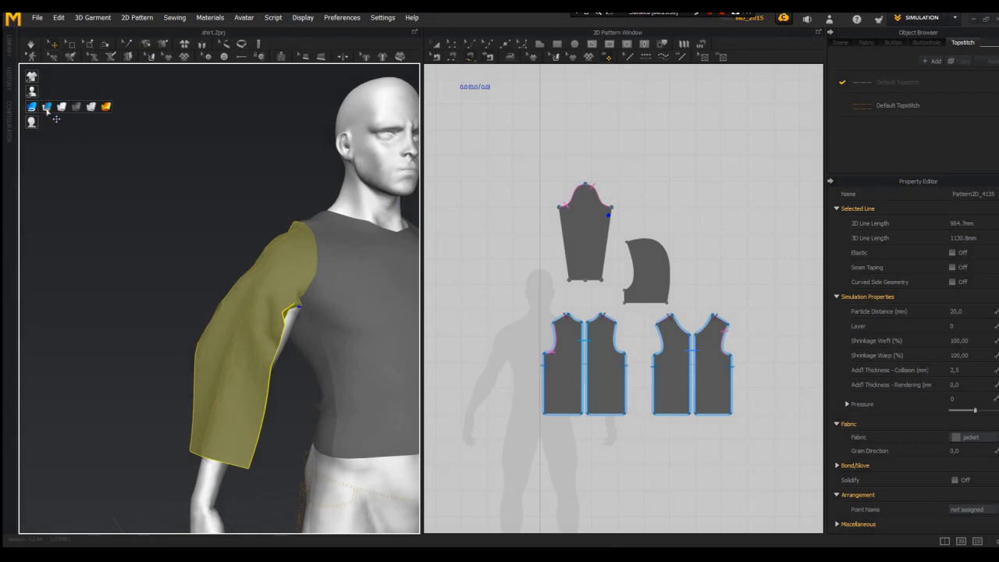
{"action": "left_click", "coordinate": [46, 109]}
- Select all four front and back body pieces, flip them horizontally and simulate the garment
{"action": "right_click_drag", "start_coordinate": [164, 226], "coordinate": [352, 231]}
{"action": "scroll", "coordinate": [352, 232], "scroll_direction": "up", "scroll_amount": 4}
{"action": "left_click", "coordinate": [320, 292]}
{"action": "left_click", "coordinate": [283, 310], "text": "shift"}
{"action": "right_click_drag", "start_coordinate": [102, 316], "coordinate": [226, 334]}
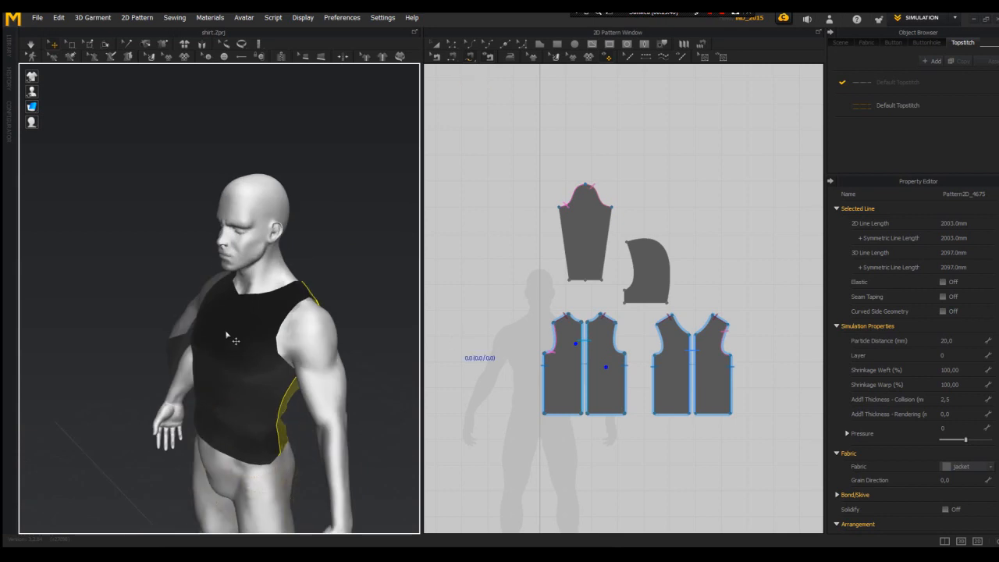
{"action": "left_click", "coordinate": [240, 359], "text": "shift"}
{"action": "left_click", "coordinate": [215, 315], "text": "shift"}
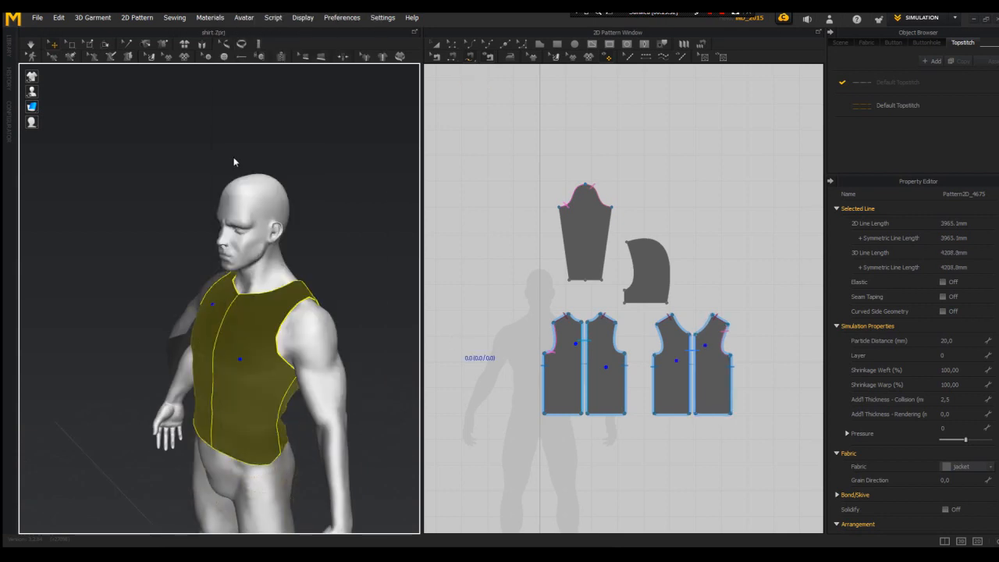
{"action": "key", "text": "space"}
{"action": "key", "text": "ctrl+g"}
{"action": "right_click_drag", "start_coordinate": [294, 243], "coordinate": [402, 241]}
{"action": "left_click", "coordinate": [402, 241]}
{"action": "key", "text": "space"}
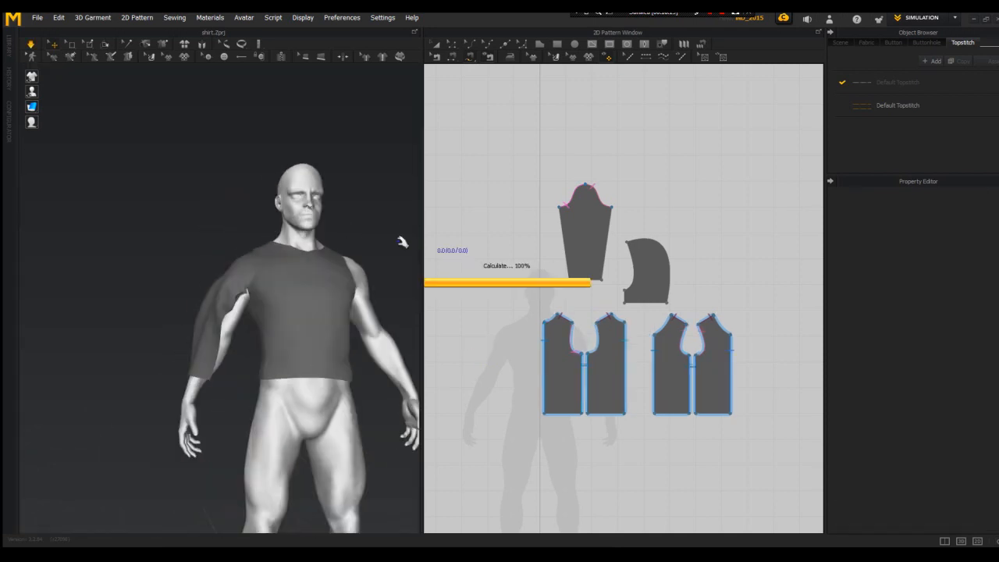
- Pull the sleeve and body pieces toward each other at the avatar's right armpit, working from the front and the back
{"action": "left_click", "coordinate": [258, 292]}
{"action": "left_click", "coordinate": [257, 292]}
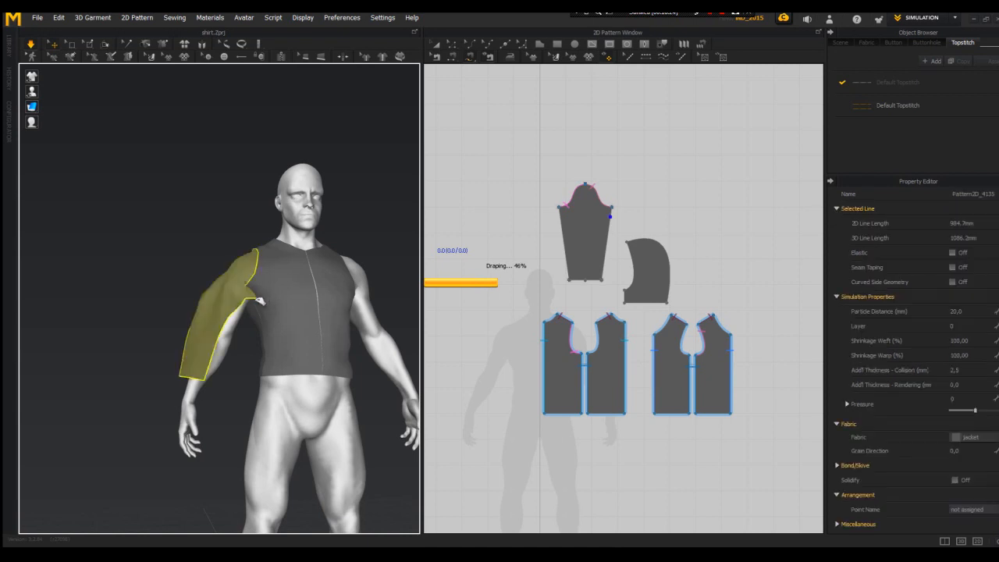
{"action": "left_click", "coordinate": [297, 318]}
{"action": "right_click_drag", "start_coordinate": [297, 318], "coordinate": [336, 320]}
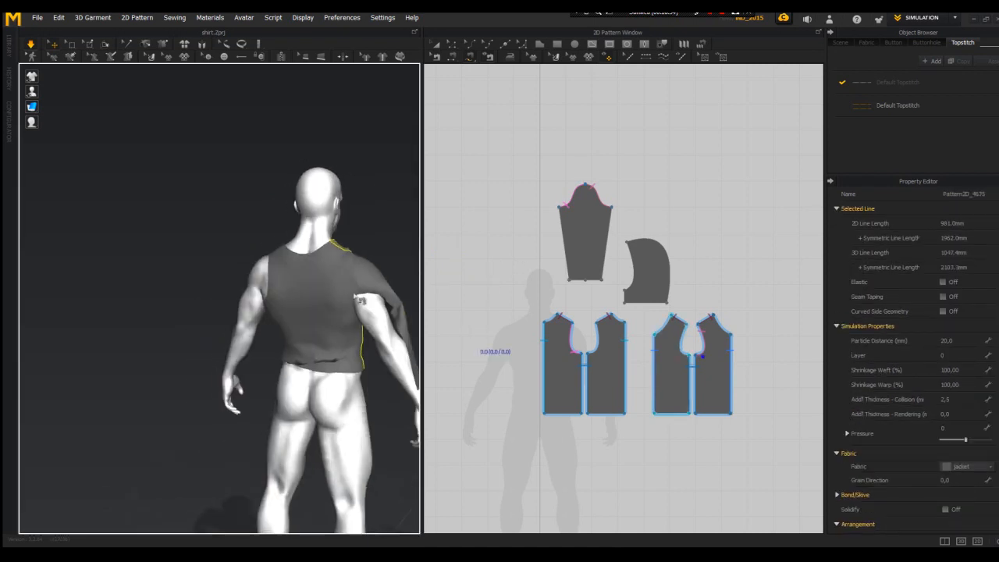
{"action": "left_click", "coordinate": [329, 320]}
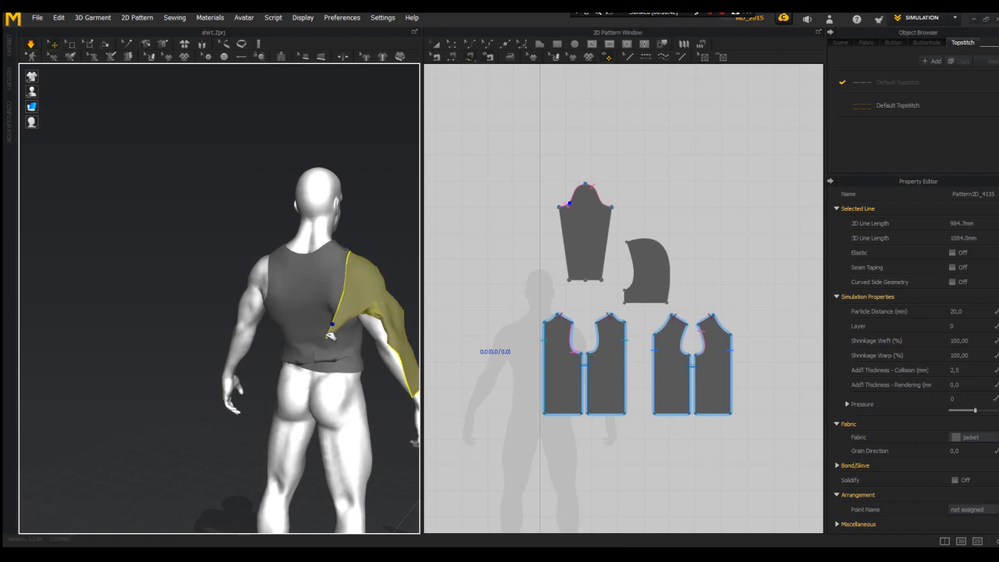
- Rearrange the front pieces so their center edges adjoin, and sew the sleeve's two long side edges together
{"action": "scroll", "coordinate": [551, 351], "scroll_direction": "up", "scroll_amount": 2}
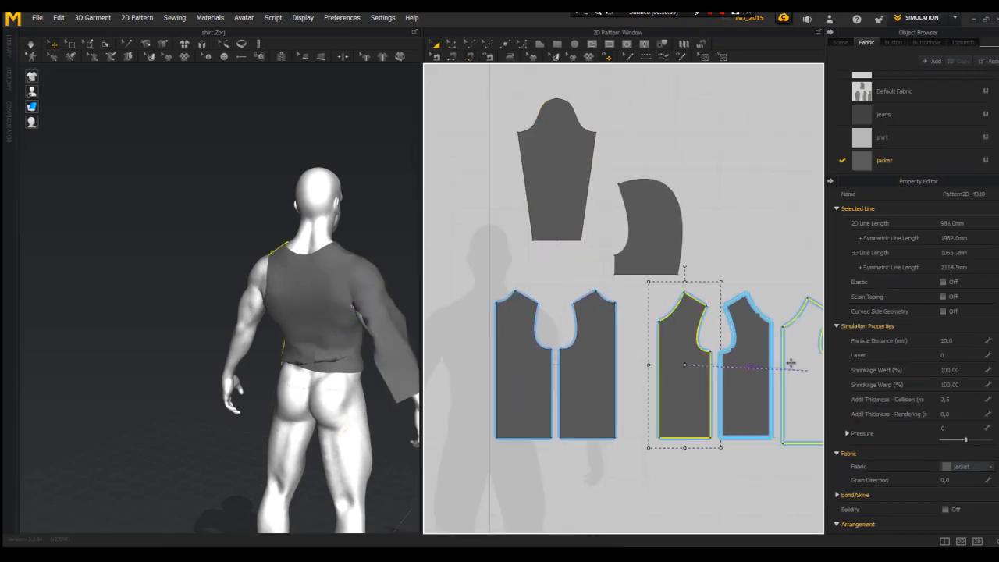
{"action": "scroll", "coordinate": [524, 169], "scroll_direction": "down", "scroll_amount": 2}
{"action": "left_click", "coordinate": [525, 169]}
{"action": "left_click", "coordinate": [452, 57]}
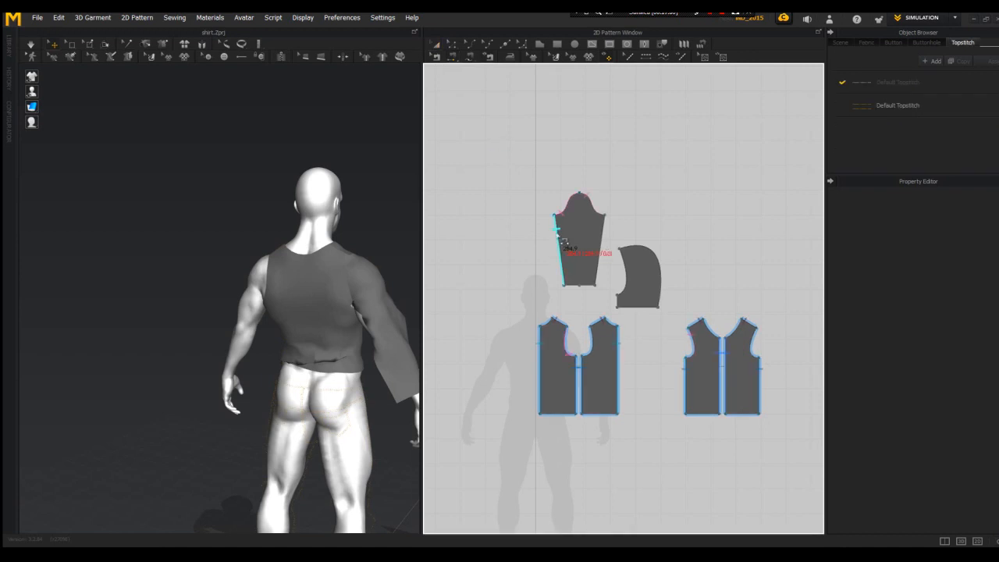
{"action": "left_click", "coordinate": [287, 263]}
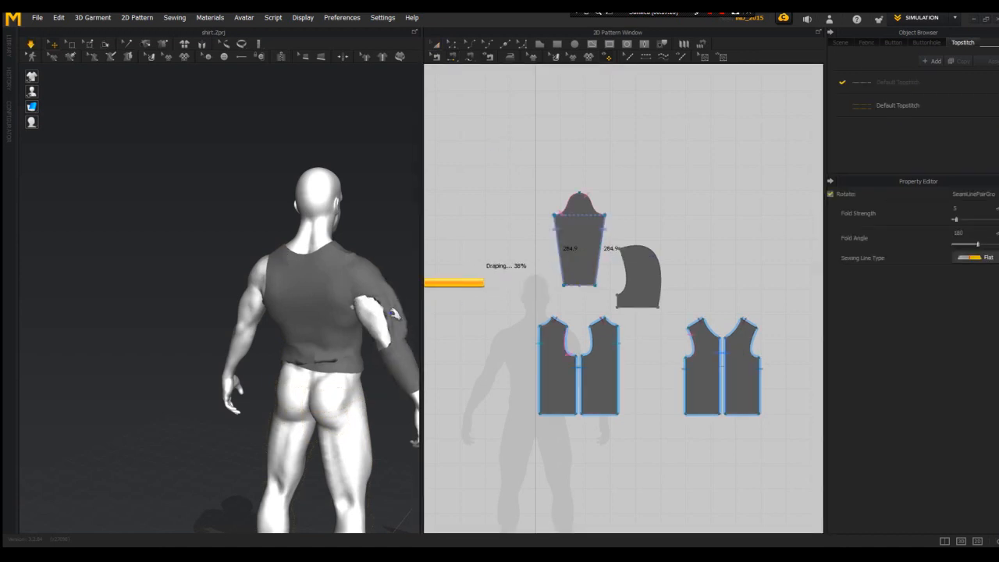
- Pull the sewn sleeve and the front piece into shape around the elbow and armpit while the garment simulates
{"action": "left_click", "coordinate": [376, 326]}
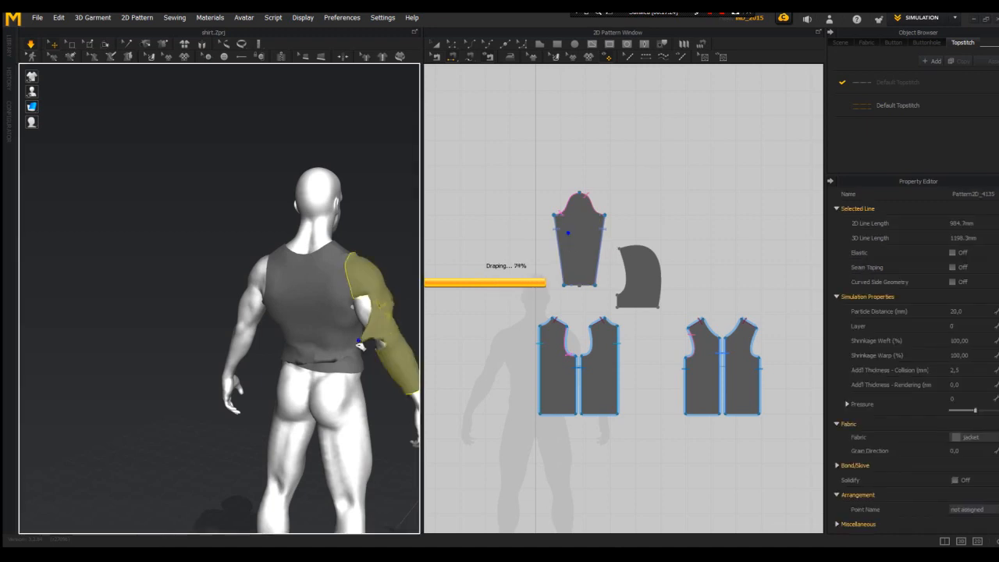
{"action": "right_click_drag", "start_coordinate": [345, 373], "coordinate": [304, 314]}
{"action": "scroll", "coordinate": [320, 339], "scroll_direction": "up", "scroll_amount": 3}
{"action": "left_click", "coordinate": [299, 306]}
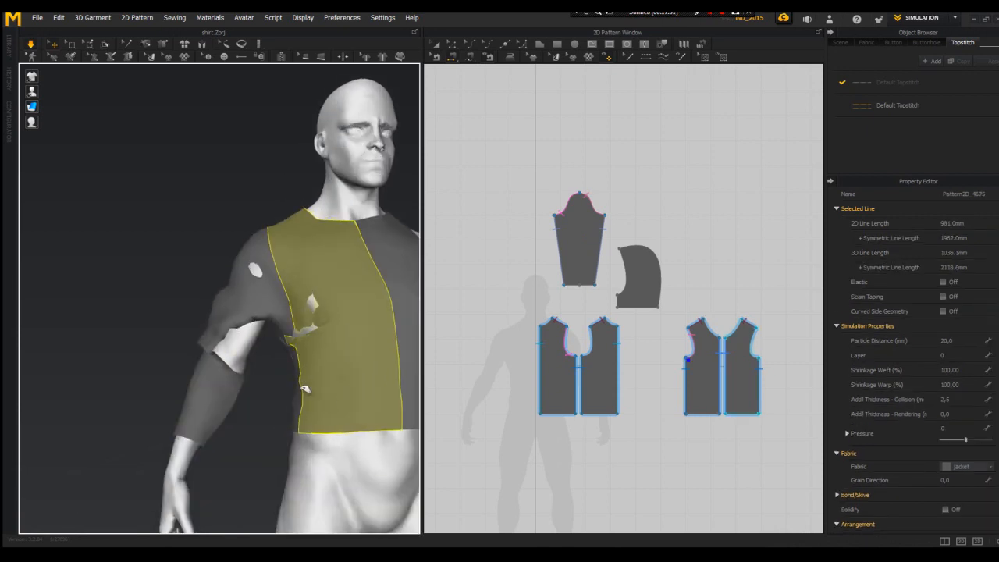
{"action": "left_click", "coordinate": [266, 340]}
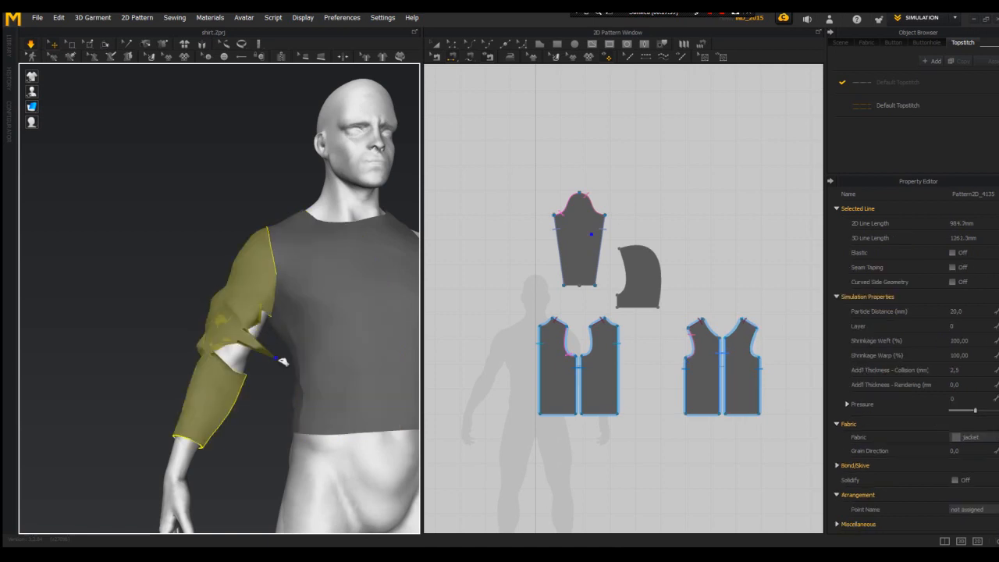
{"action": "right_click_drag", "start_coordinate": [281, 360], "coordinate": [205, 362]}
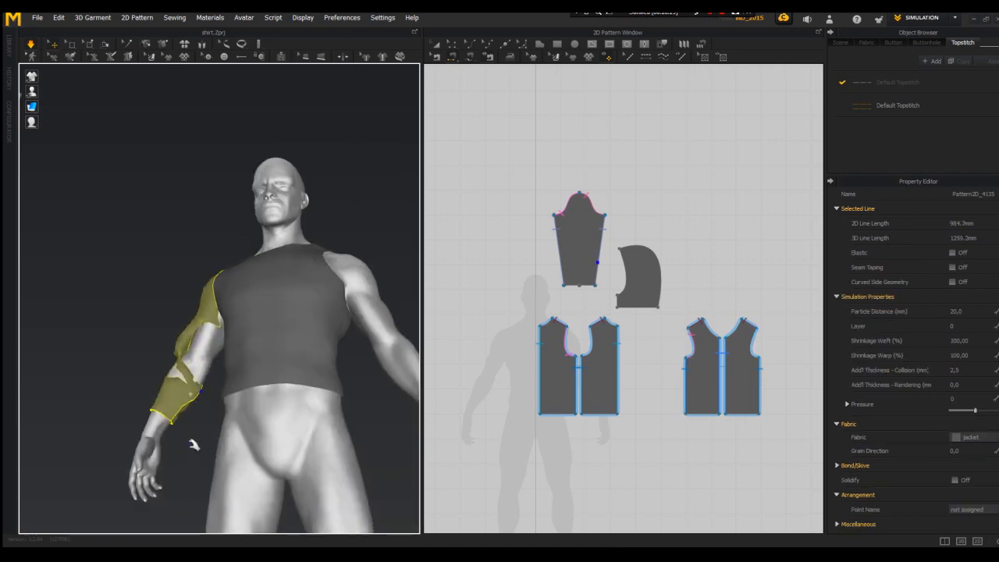
- Pull the sleeve's underarm into place from behind and check the drape from the front
{"action": "scroll", "coordinate": [190, 439], "scroll_direction": "down", "scroll_amount": 3}
{"action": "right_click_drag", "start_coordinate": [234, 312], "coordinate": [480, 394]}
{"action": "left_click_drag", "start_coordinate": [322, 301], "coordinate": [326, 345]}
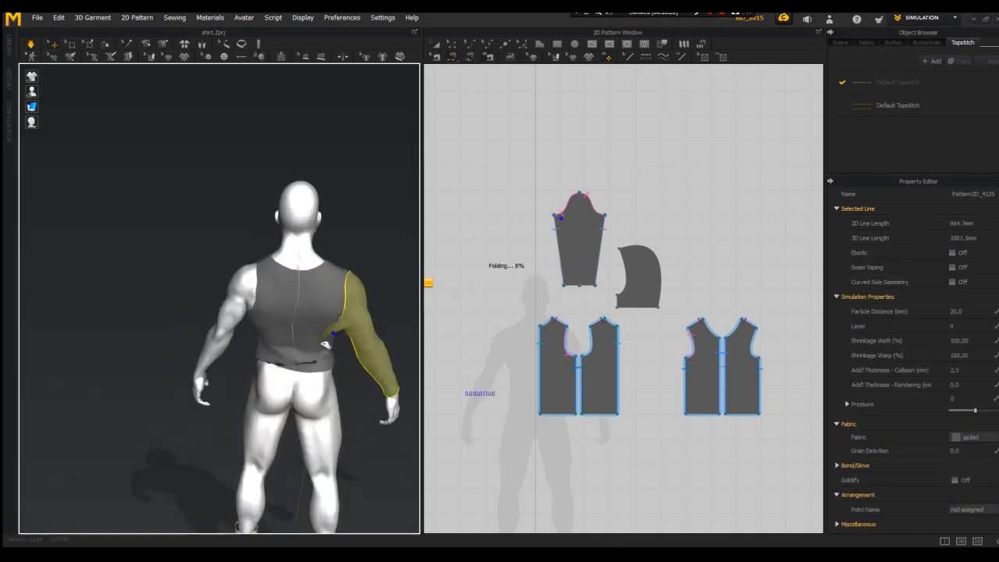
{"action": "right_click_drag", "start_coordinate": [321, 347], "coordinate": [78, 328]}
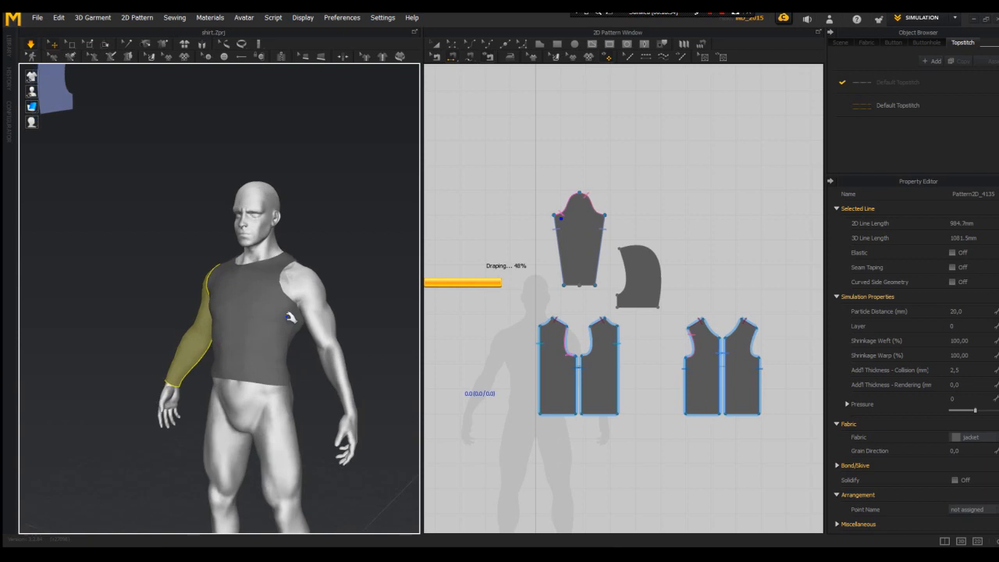
- Pull the front and back body pieces into shape on the avatar's left side and stop the simulation
{"action": "left_click", "coordinate": [269, 369]}
{"action": "right_click_drag", "start_coordinate": [287, 336], "coordinate": [101, 309]}
{"action": "left_click_drag", "start_coordinate": [238, 353], "coordinate": [228, 432]}
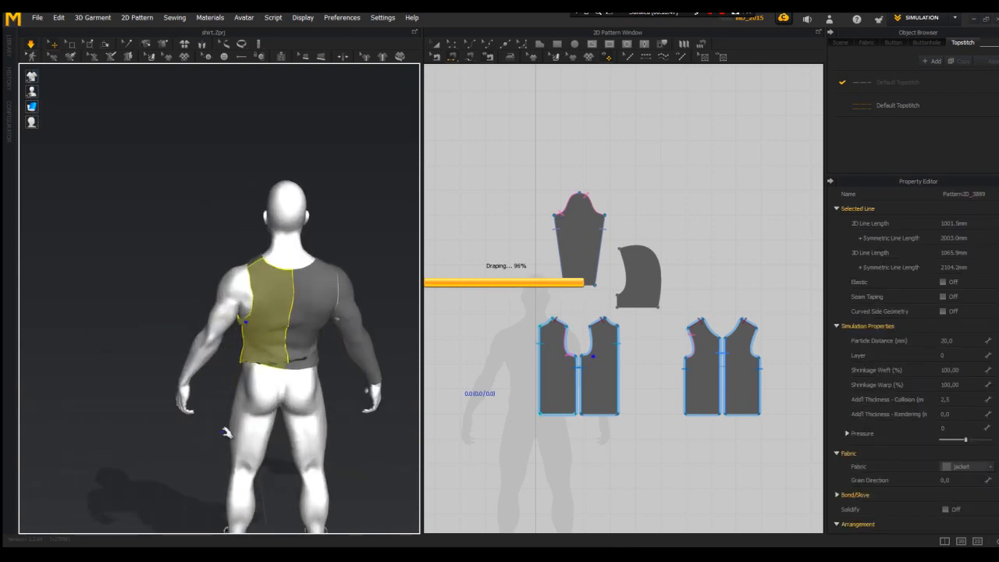
{"action": "left_click_drag", "start_coordinate": [253, 304], "coordinate": [225, 304]}
{"action": "right_click_drag", "start_coordinate": [247, 315], "coordinate": [274, 330]}
{"action": "left_click", "coordinate": [221, 310]}
{"action": "key", "text": "space"}
{"action": "left_click", "coordinate": [274, 331]}
{"action": "left_click", "coordinate": [436, 45]}
{"action": "left_click", "coordinate": [541, 382]}
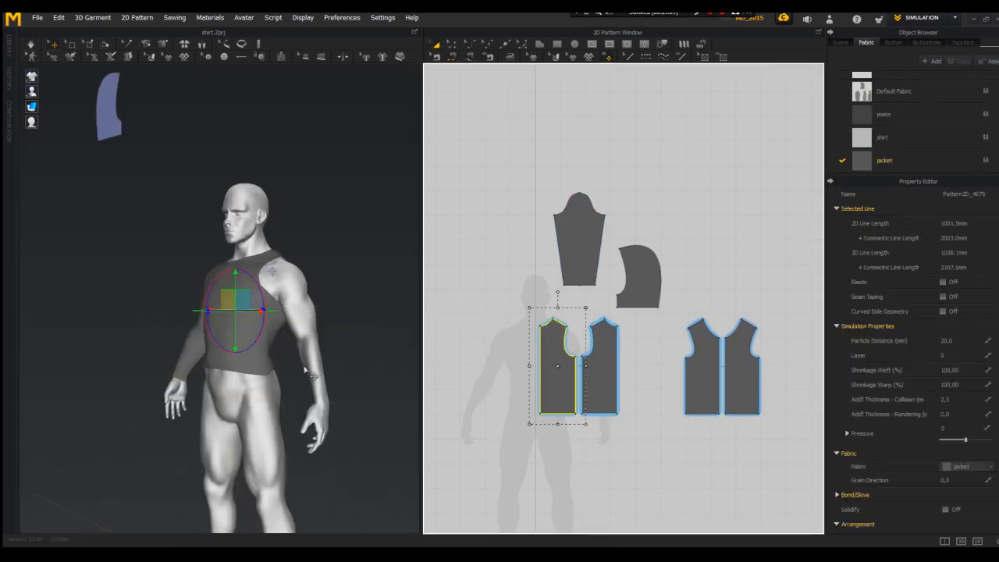
{"action": "left_click", "coordinate": [702, 367]}
{"action": "left_click", "coordinate": [735, 371]}
{"action": "left_click", "coordinate": [610, 375], "text": "shift"}
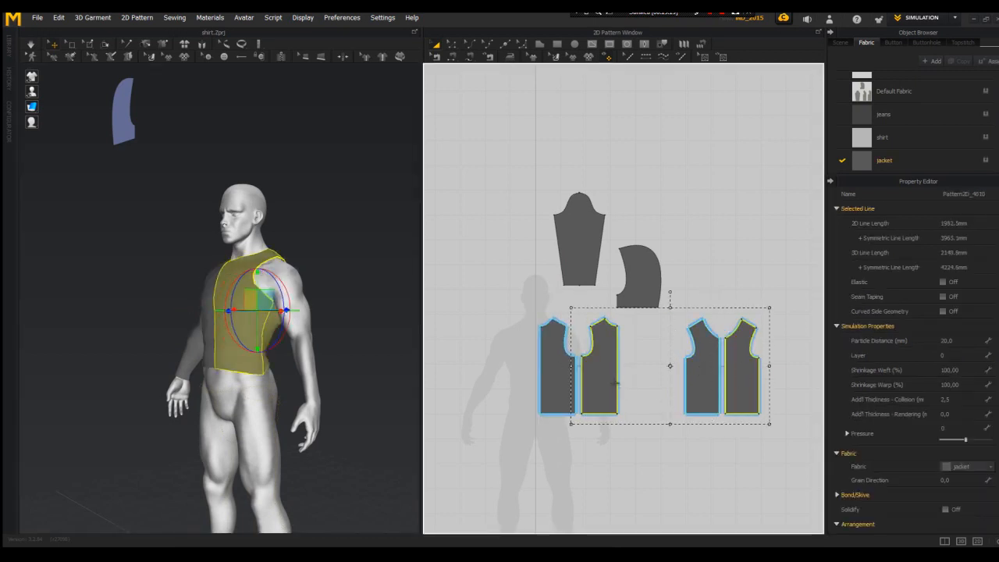
{"action": "right_click", "coordinate": [611, 374]}
{"action": "left_click", "coordinate": [268, 334]}
{"action": "left_click", "coordinate": [265, 337]}
{"action": "scroll", "coordinate": [254, 323], "scroll_direction": "up", "scroll_amount": 2}
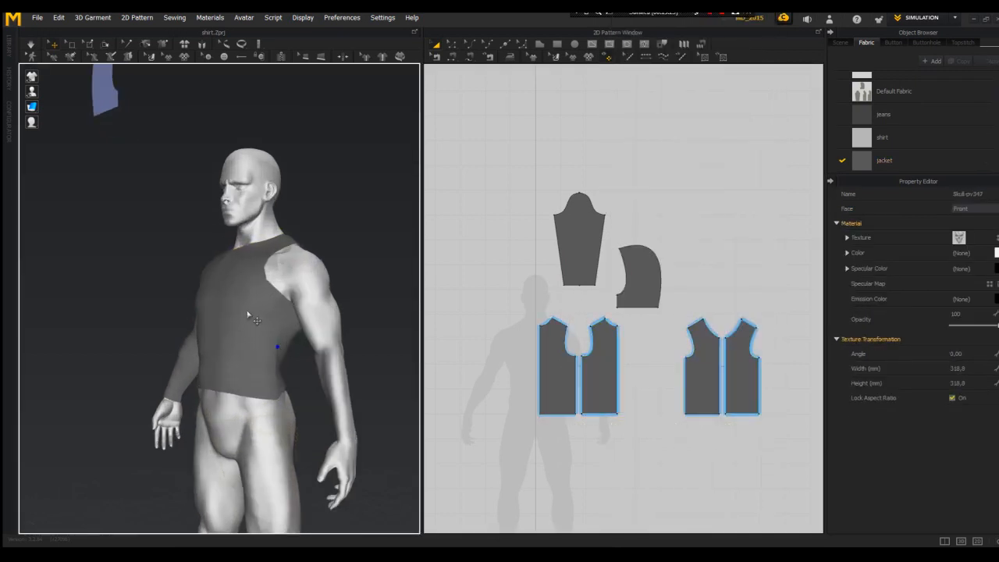
- Freeze the back pieces and the front piece on the avatar's left side
{"action": "left_click", "coordinate": [702, 376]}
{"action": "left_click", "coordinate": [599, 374], "text": "shift"}
{"action": "right_click", "coordinate": [265, 321]}
{"action": "left_click", "coordinate": [305, 59]}
- Create a symmetric copy of the sleeve and place it beside the original in the 2D layout
{"action": "right_click_drag", "start_coordinate": [187, 328], "coordinate": [264, 330]}
{"action": "left_click", "coordinate": [220, 336]}
{"action": "right_click", "coordinate": [566, 235]}
{"action": "left_click", "coordinate": [624, 141]}
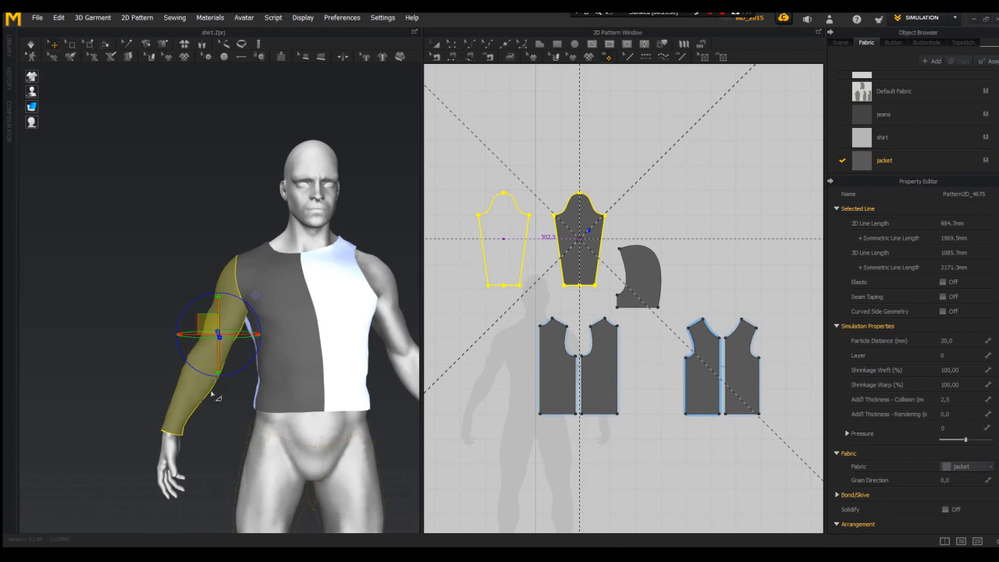
{"action": "scroll", "coordinate": [212, 395], "scroll_direction": "down", "scroll_amount": 4}
- Move the copied sleeve toward the avatar's left arm in 3D, checking its position from behind
{"action": "right_click_drag", "start_coordinate": [221, 401], "coordinate": [102, 390]}
{"action": "left_click_drag", "start_coordinate": [220, 343], "coordinate": [214, 309]}
{"action": "right_click_drag", "start_coordinate": [215, 351], "coordinate": [250, 351]}
{"action": "left_click_drag", "start_coordinate": [211, 312], "coordinate": [223, 308]}
{"action": "right_click_drag", "start_coordinate": [246, 335], "coordinate": [181, 332]}
{"action": "left_click", "coordinate": [215, 334]}
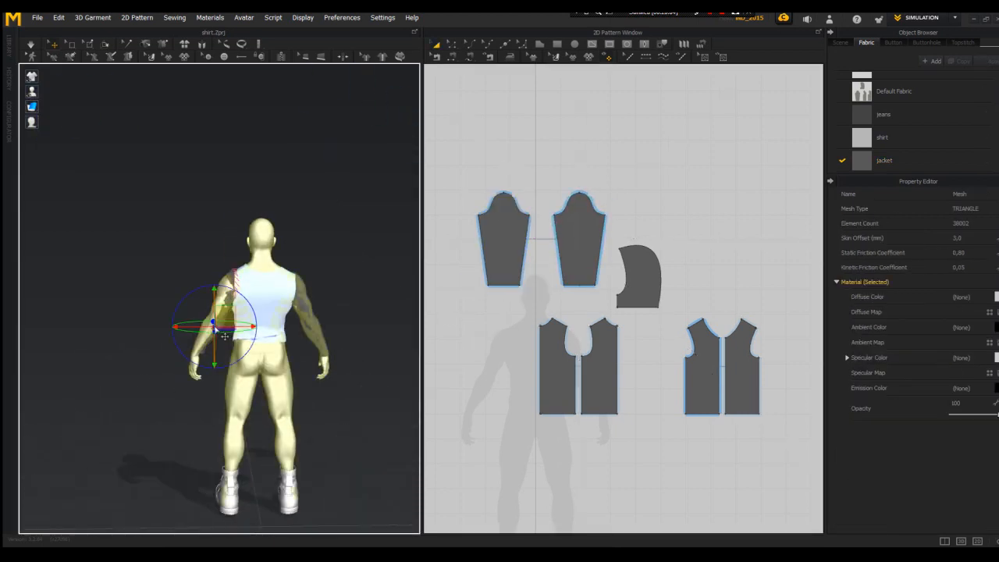
- Fine-tune the copied sleeve's position around the left shoulder and arm, and simulate it
{"action": "scroll", "coordinate": [233, 359], "scroll_direction": "up", "scroll_amount": 4}
{"action": "left_click", "coordinate": [241, 276]}
{"action": "left_click_drag", "start_coordinate": [268, 267], "coordinate": [264, 267]}
{"action": "right_click_drag", "start_coordinate": [256, 305], "coordinate": [301, 322]}
{"action": "left_click_drag", "start_coordinate": [209, 269], "coordinate": [259, 272]}
{"action": "right_click_drag", "start_coordinate": [261, 275], "coordinate": [348, 279]}
{"action": "key", "text": "space"}
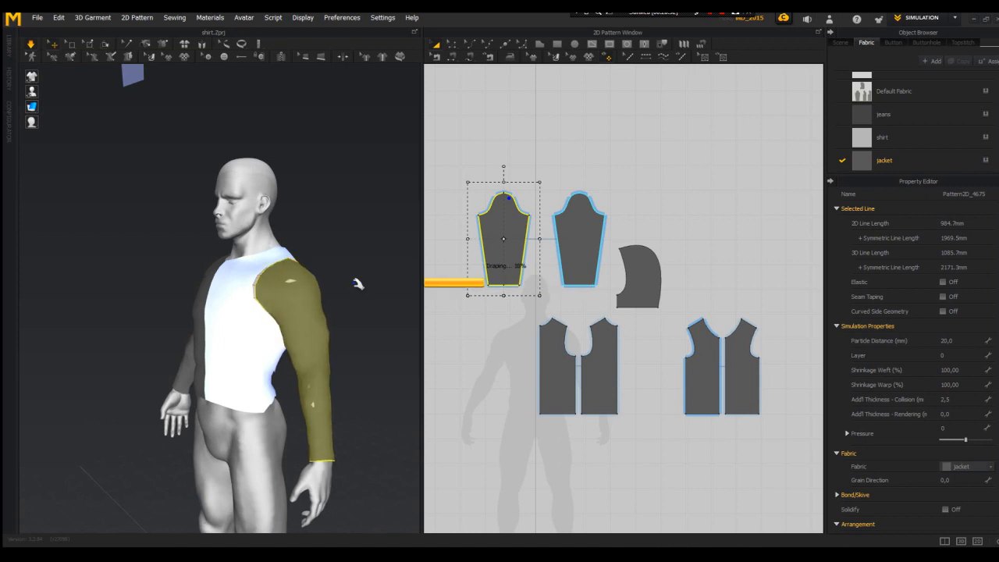
- Unfreeze the two back pieces and the left front piece, and simulate the garment with both sleeves
{"action": "key", "text": "space"}
{"action": "left_click", "coordinate": [473, 323]}
{"action": "left_click", "coordinate": [230, 291]}
{"action": "right_click_drag", "start_coordinate": [386, 304], "coordinate": [492, 316]}
{"action": "left_click", "coordinate": [283, 299]}
{"action": "left_click", "coordinate": [321, 296], "text": "shift"}
{"action": "left_click", "coordinate": [272, 273], "text": "shift"}
{"action": "right_click", "coordinate": [272, 273]}
{"action": "left_click", "coordinate": [307, 44]}
{"action": "key", "text": "space"}
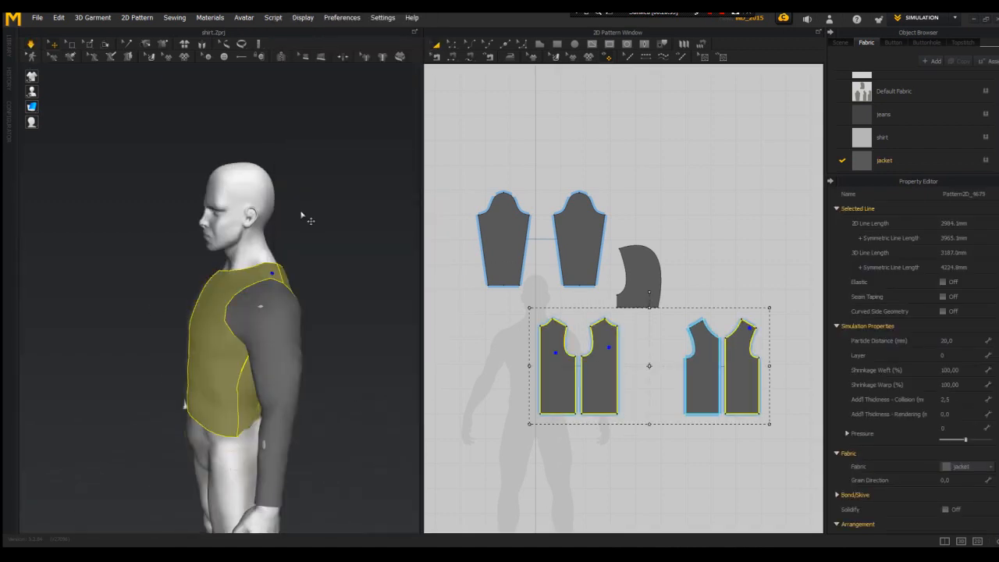
{"action": "right_click_drag", "start_coordinate": [315, 219], "coordinate": [154, 197]}
{"action": "right_click_drag", "start_coordinate": [382, 305], "coordinate": [164, 294]}
{"action": "key", "text": "space"}
- Lengthen the front and back body pieces slightly by moving their bottom edges down
{"action": "scroll", "coordinate": [500, 295], "scroll_direction": "up", "scroll_amount": 3}
{"action": "scroll", "coordinate": [527, 370], "scroll_direction": "down", "scroll_amount": 2}
{"action": "middle_click_drag", "start_coordinate": [527, 370], "coordinate": [466, 256]}
{"action": "left_click", "coordinate": [480, 316]}
{"action": "left_click", "coordinate": [452, 45]}
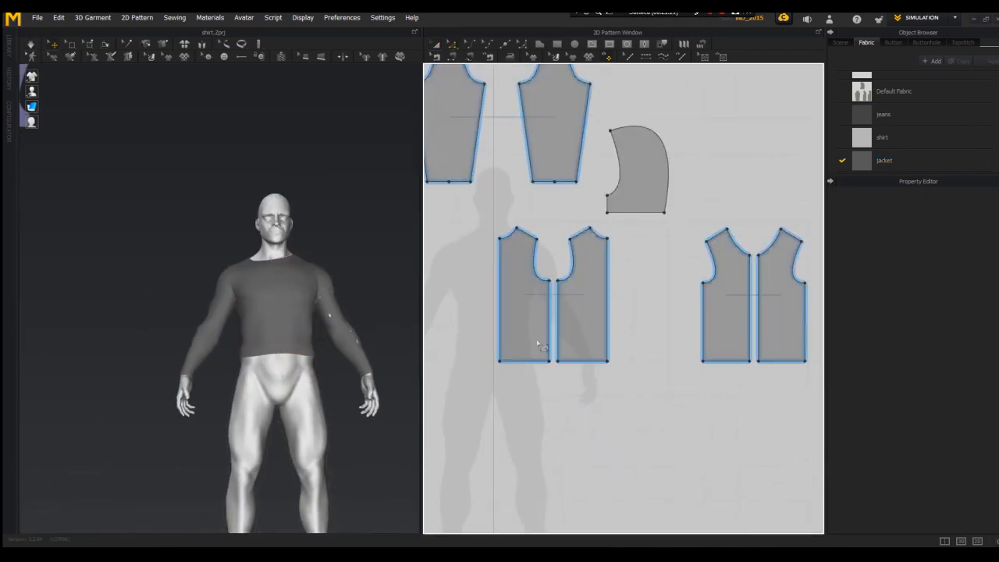
{"action": "left_click", "coordinate": [521, 361]}
{"action": "left_click", "coordinate": [724, 362], "text": "shift"}
{"action": "left_click_drag", "start_coordinate": [728, 368], "coordinate": [588, 383], "text": "shift"}
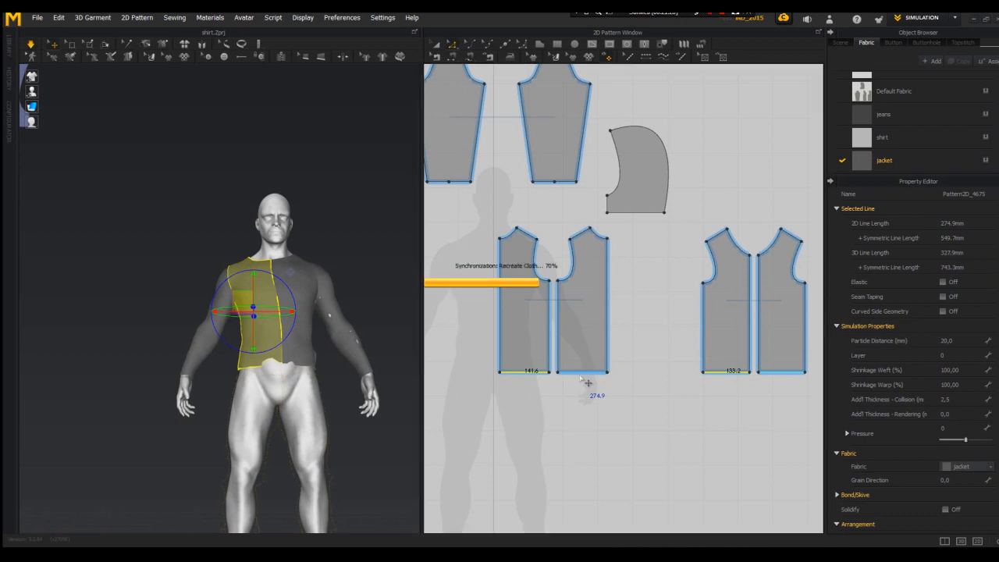
- Select the hood piece and bring it close to the avatar's head in 3D
{"action": "scroll", "coordinate": [303, 286], "scroll_direction": "down", "scroll_amount": 2}
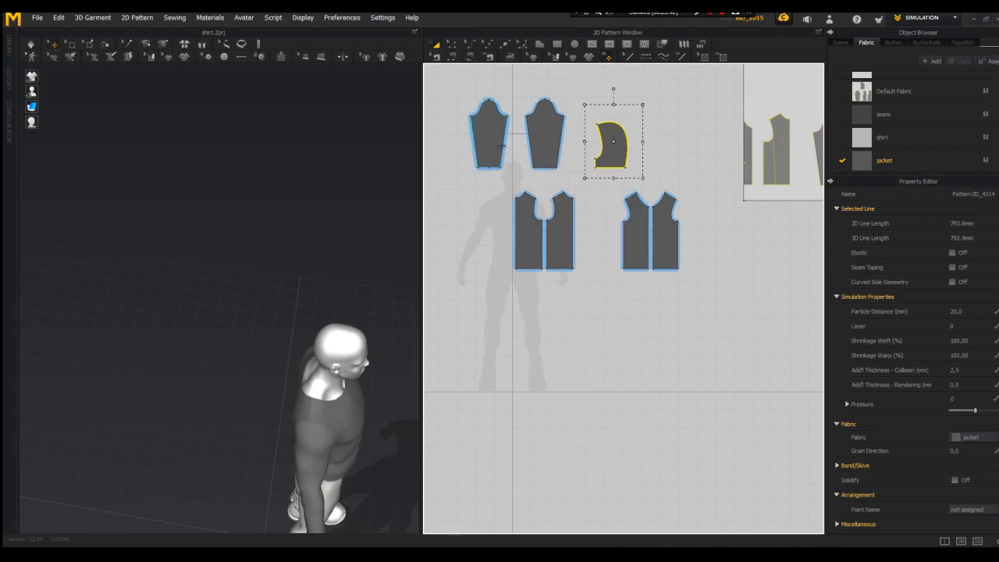
{"action": "scroll", "coordinate": [501, 146], "scroll_direction": "up", "scroll_amount": 2}
{"action": "left_click", "coordinate": [470, 56]}
{"action": "scroll", "coordinate": [569, 153], "scroll_direction": "up", "scroll_amount": 3}
{"action": "left_click", "coordinate": [614, 251]}
{"action": "scroll", "coordinate": [384, 317], "scroll_direction": "down", "scroll_amount": 3}
{"action": "right_click_drag", "start_coordinate": [269, 382], "coordinate": [338, 399]}
{"action": "left_click", "coordinate": [397, 245]}
{"action": "left_click_drag", "start_coordinate": [396, 245], "coordinate": [245, 303]}
{"action": "scroll", "coordinate": [245, 303], "scroll_direction": "up", "scroll_amount": 2}
{"action": "right_click", "coordinate": [234, 313]}
{"action": "left_click", "coordinate": [286, 214]}
- Adjust the hood piece from several angles so it stands upright beside the left rear of the head
{"action": "right_click_drag", "start_coordinate": [286, 336], "coordinate": [212, 344]}
{"action": "left_click_drag", "start_coordinate": [281, 307], "coordinate": [288, 307]}
{"action": "right_click_drag", "start_coordinate": [288, 306], "coordinate": [4, 310]}
{"action": "left_click_drag", "start_coordinate": [240, 303], "coordinate": [263, 253]}
{"action": "right_click_drag", "start_coordinate": [263, 253], "coordinate": [269, 281]}
{"action": "left_click_drag", "start_coordinate": [270, 333], "coordinate": [253, 339]}
- Sew the front section of the hood's bottom edge to the left front piece's neckline and simulate
{"action": "left_click", "coordinate": [436, 44]}
{"action": "left_click", "coordinate": [702, 132]}
{"action": "right_click_drag", "start_coordinate": [157, 312], "coordinate": [304, 326]}
{"action": "left_click", "coordinate": [812, 335]}
{"action": "scroll", "coordinate": [784, 336], "scroll_direction": "down", "scroll_amount": 2}
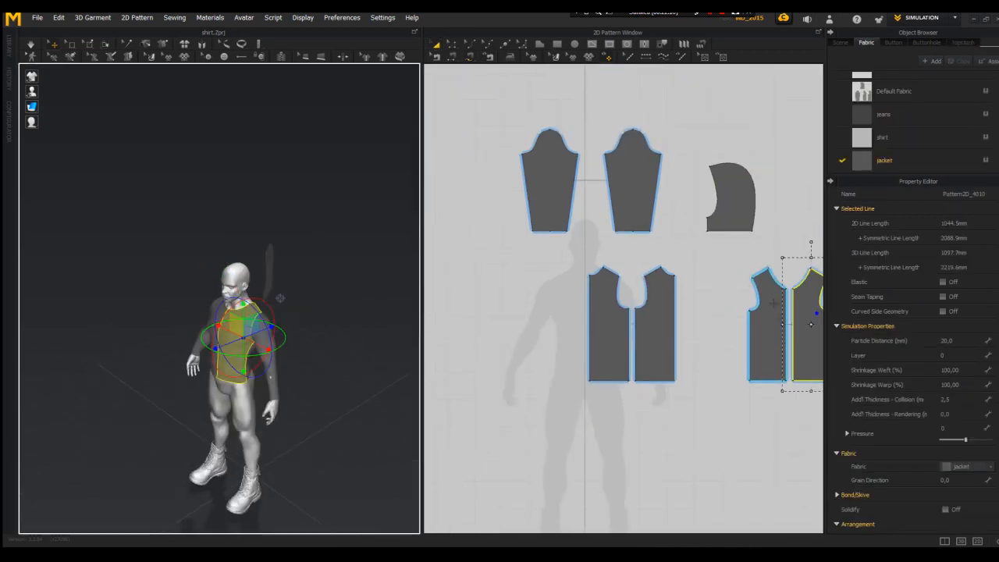
{"action": "scroll", "coordinate": [781, 312], "scroll_direction": "down", "scroll_amount": 1}
{"action": "middle_click_drag", "start_coordinate": [781, 312], "coordinate": [652, 317]}
{"action": "left_click", "coordinate": [457, 58]}
{"action": "scroll", "coordinate": [747, 328], "scroll_direction": "up", "scroll_amount": 2}
{"action": "left_click", "coordinate": [513, 209]}
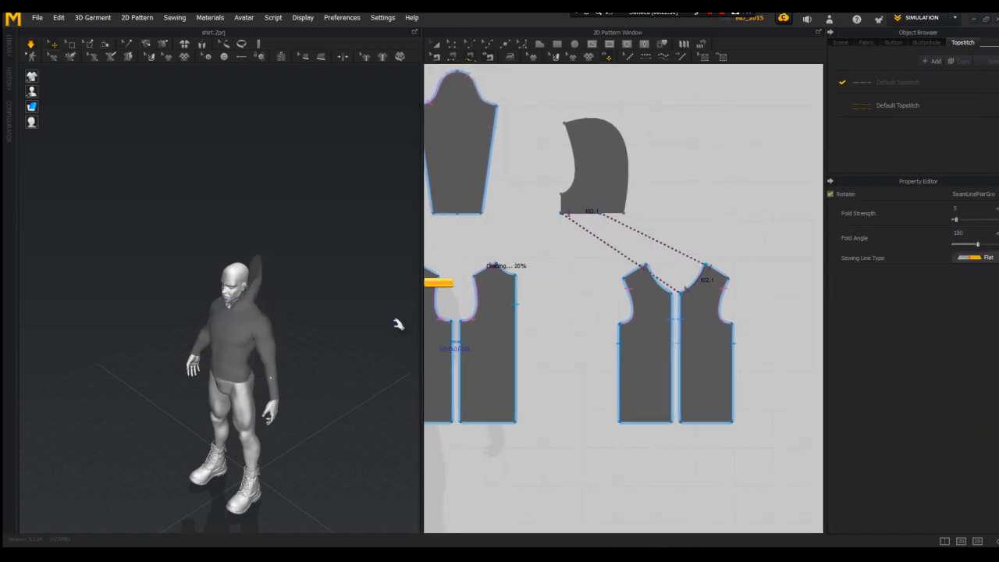
- Sew the rest of the hood's bottom edge to the back piece's neckline and simulate the hood
{"action": "key", "text": "8"}
{"action": "left_click", "coordinate": [601, 211]}
{"action": "left_click", "coordinate": [500, 268]}
{"action": "scroll", "coordinate": [335, 284], "scroll_direction": "up", "scroll_amount": 3}
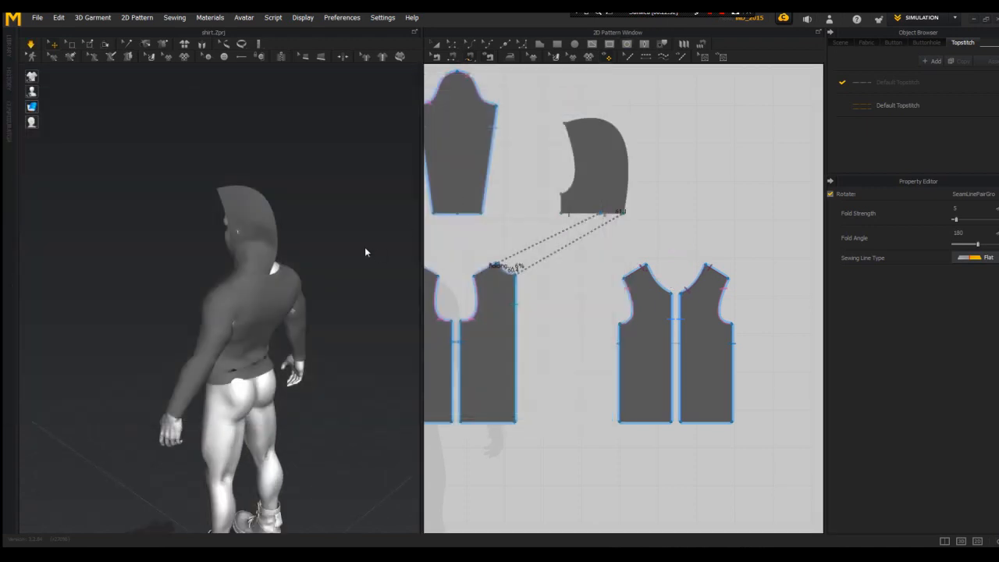
{"action": "left_click", "coordinate": [270, 248]}
- Create a symmetric copy of the hood piece and place it beside the original in the 2D layout
{"action": "key", "text": "2"}
{"action": "right_click", "coordinate": [591, 160]}
{"action": "left_click", "coordinate": [648, 141]}
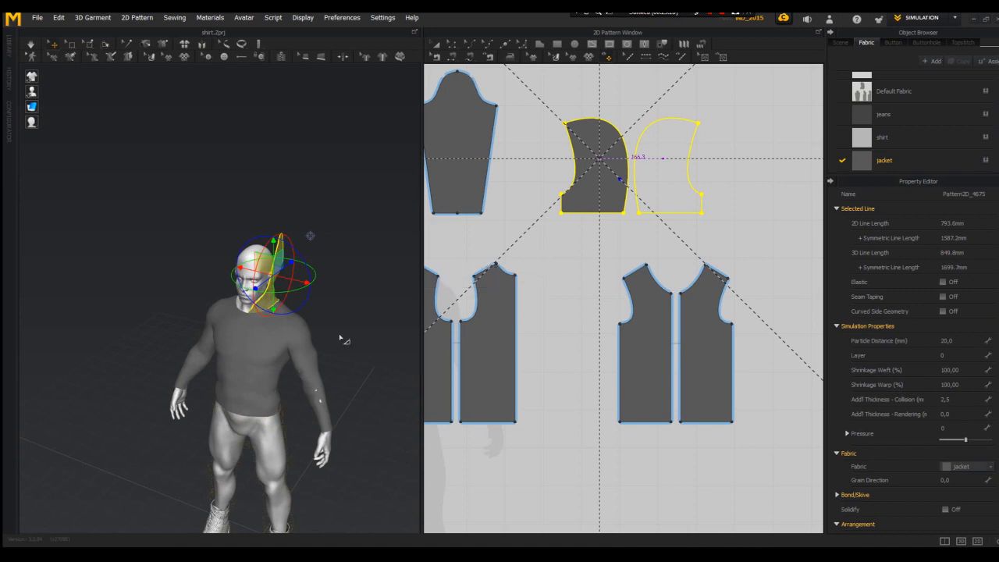
{"action": "scroll", "coordinate": [336, 340], "scroll_direction": "down", "scroll_amount": 3}
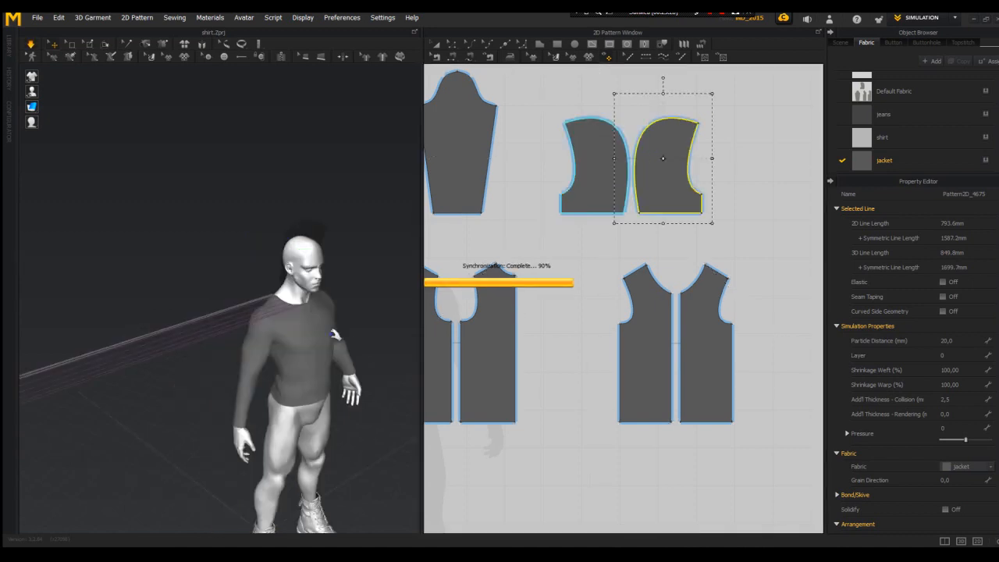
- Move the hood copy to the other side of the avatar's head and sew both hood pieces along their curved outer edges
{"action": "scroll", "coordinate": [81, 333], "scroll_direction": "down", "scroll_amount": 2}
{"action": "left_click_drag", "start_coordinate": [82, 333], "coordinate": [265, 277]}
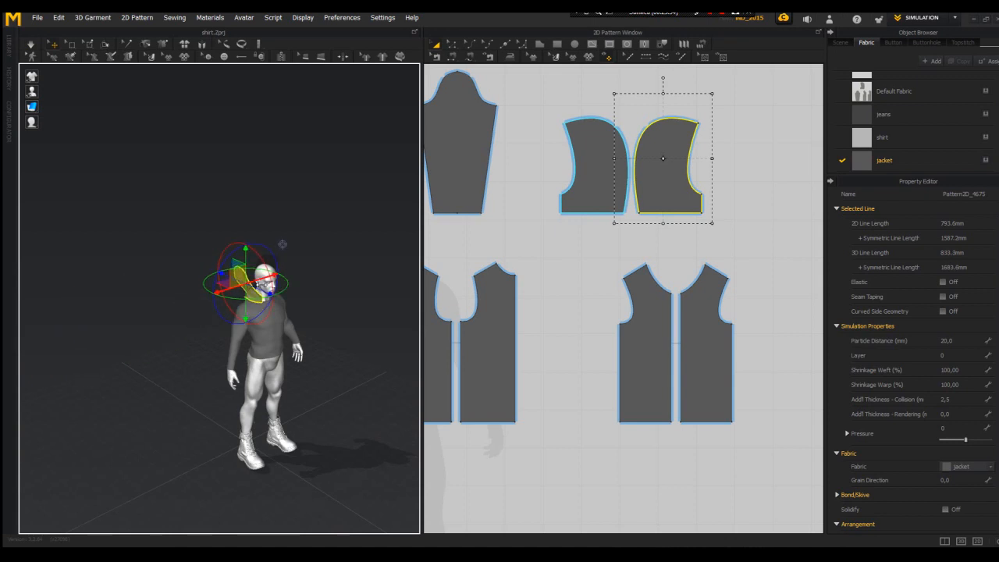
{"action": "left_click", "coordinate": [608, 57]}
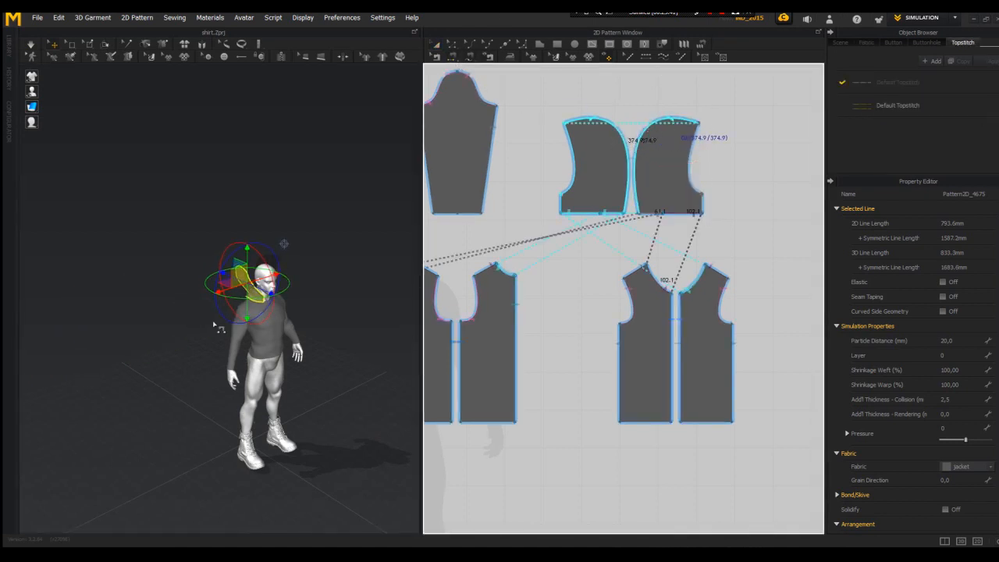
- Simulate the garment so the two sewn hood pieces drape over the avatar's head
{"action": "right_click_drag", "start_coordinate": [216, 326], "coordinate": [320, 315]}
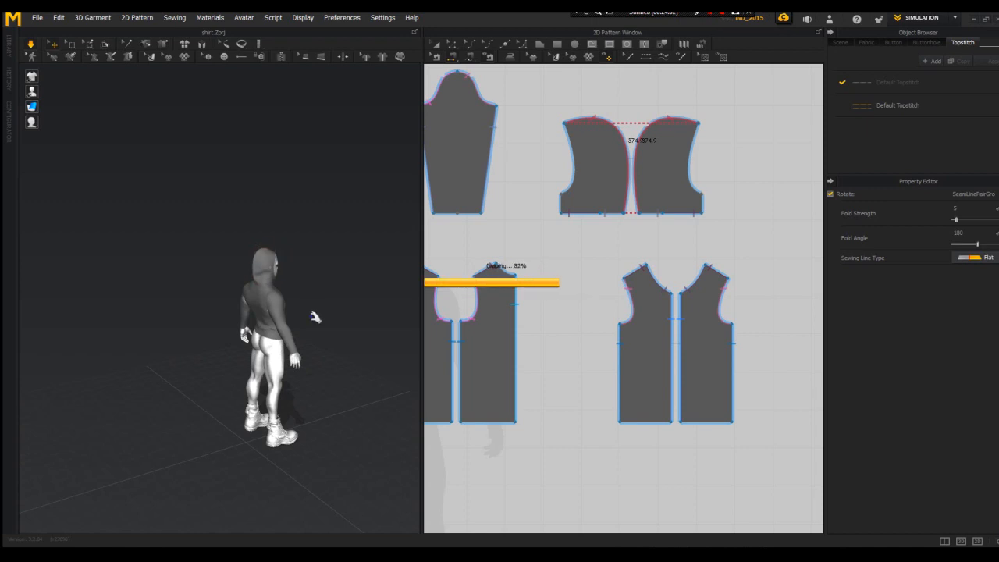
{"action": "right_click_drag", "start_coordinate": [313, 318], "coordinate": [206, 345]}
{"action": "scroll", "coordinate": [181, 352], "scroll_direction": "up", "scroll_amount": 3}
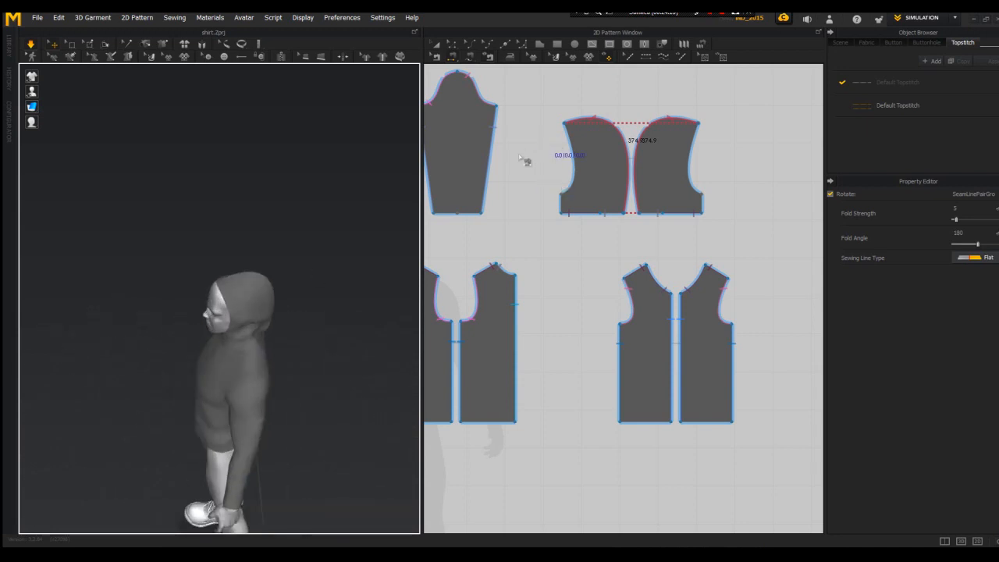
{"action": "right_click_drag", "start_coordinate": [265, 282], "coordinate": [309, 235]}
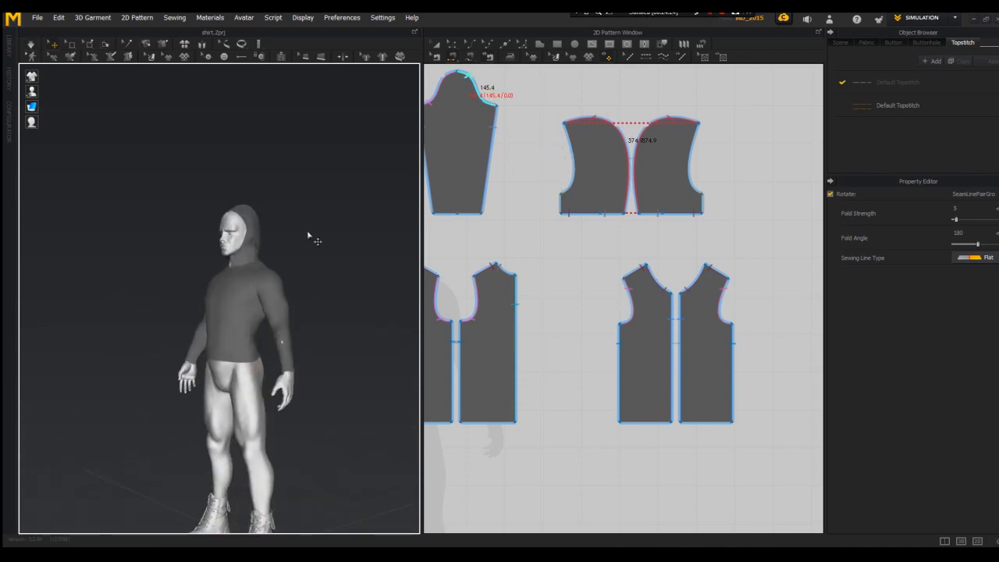
- Pull the hood back off the avatar's head during simulation so it lies on the upper back
{"action": "right_click_drag", "start_coordinate": [222, 229], "coordinate": [210, 275]}
{"action": "right_click_drag", "start_coordinate": [319, 271], "coordinate": [263, 217]}
{"action": "left_click_drag", "start_coordinate": [263, 216], "coordinate": [305, 245]}
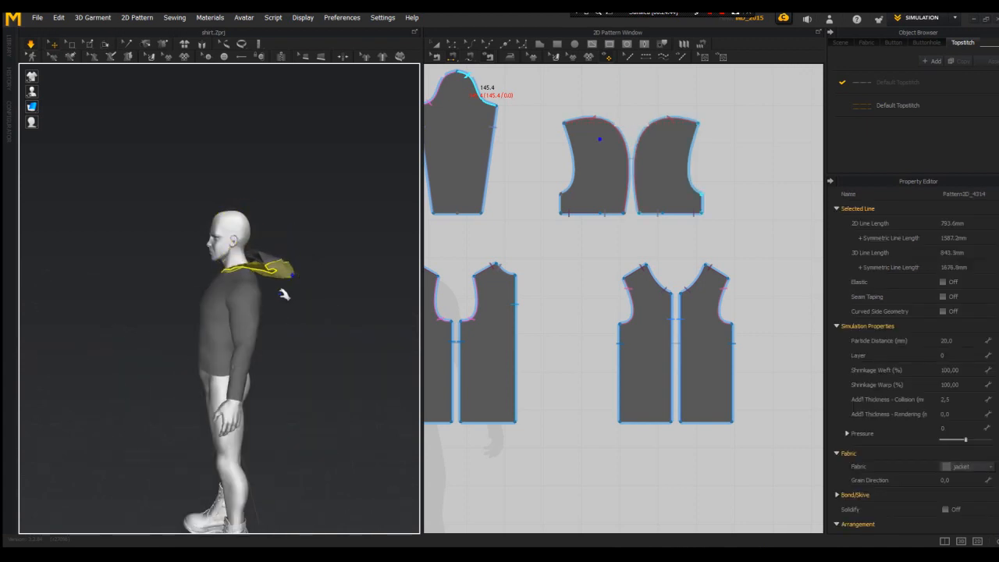
{"action": "right_click_drag", "start_coordinate": [285, 295], "coordinate": [81, 331]}
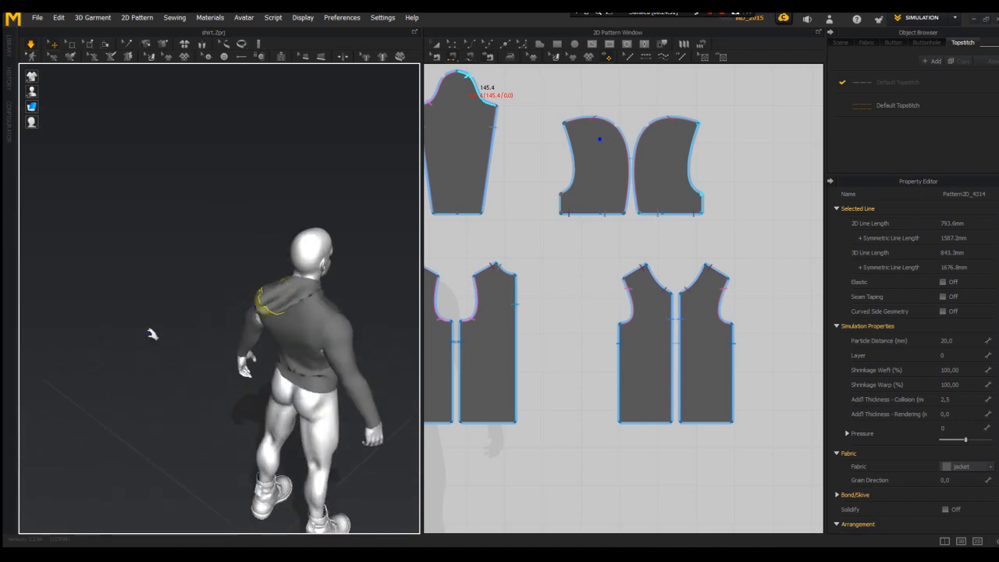
{"action": "right_click_drag", "start_coordinate": [148, 330], "coordinate": [112, 342]}
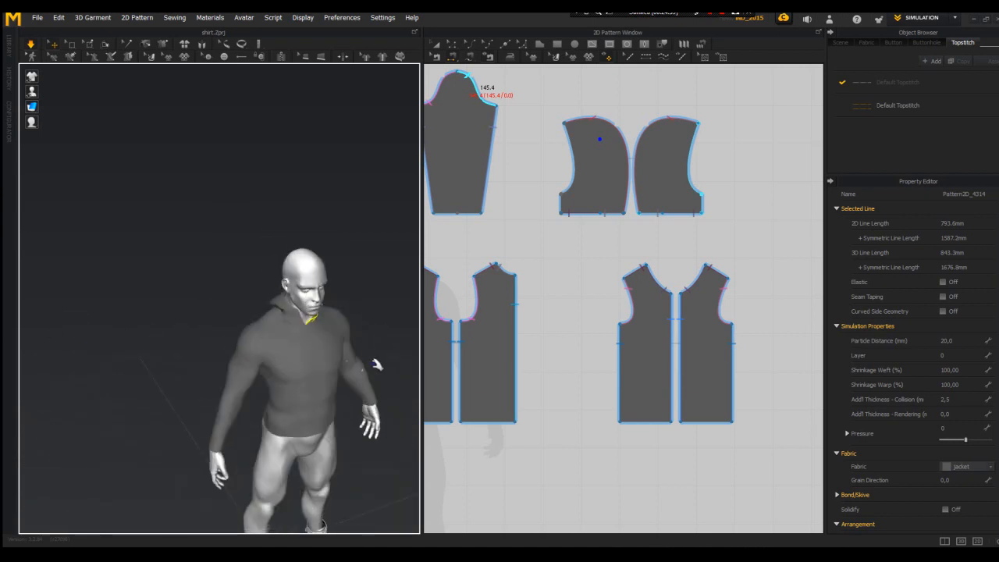
{"action": "scroll", "coordinate": [376, 365], "scroll_direction": "up", "scroll_amount": 3}
- Measure one back and one front piece's combined bottom edges, and draw a waistband strip about 277 mm long and 23 mm high below them
{"action": "left_click", "coordinate": [565, 201]}
{"action": "scroll", "coordinate": [491, 274], "scroll_direction": "down", "scroll_amount": 2}
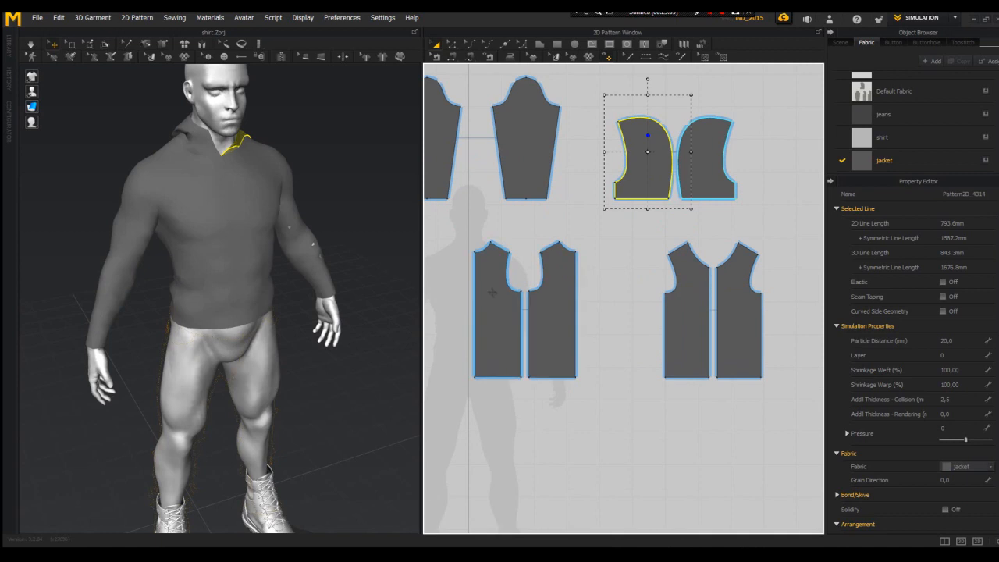
{"action": "right_click_drag", "start_coordinate": [557, 386], "coordinate": [616, 313]}
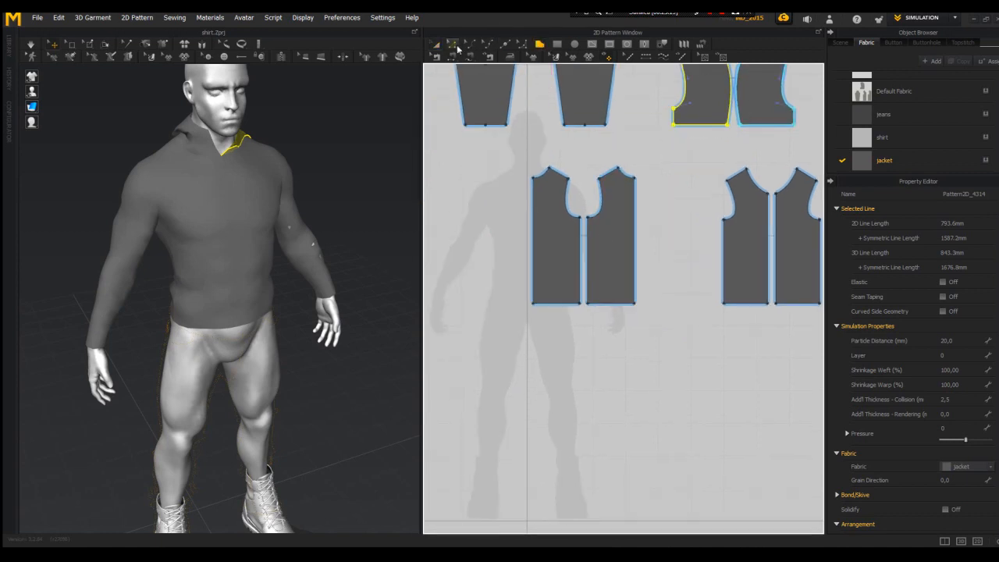
{"action": "left_click", "coordinate": [558, 302]}
{"action": "scroll", "coordinate": [564, 272], "scroll_direction": "down", "scroll_amount": 2}
{"action": "left_click", "coordinate": [743, 304], "text": "shift"}
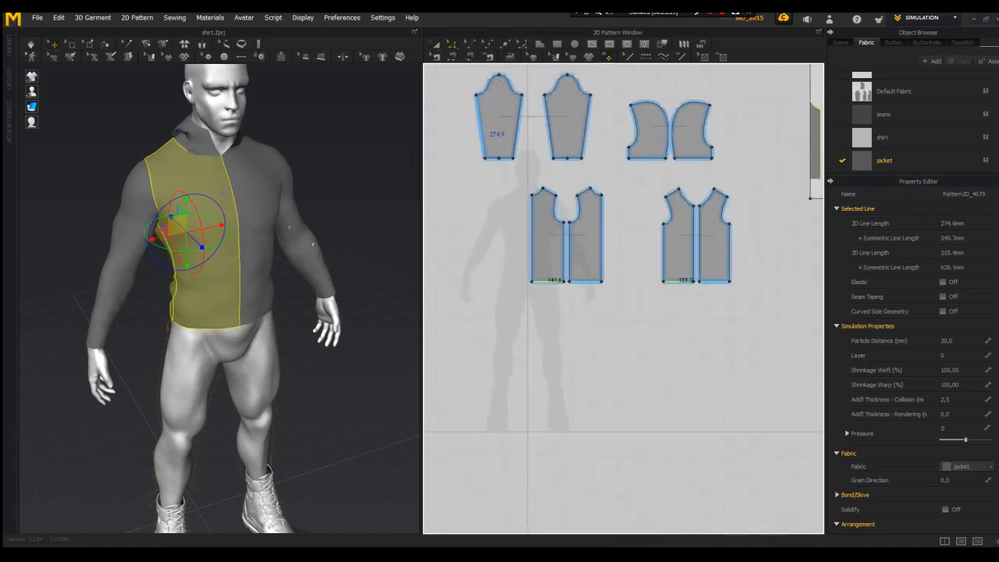
{"action": "left_click", "coordinate": [557, 44]}
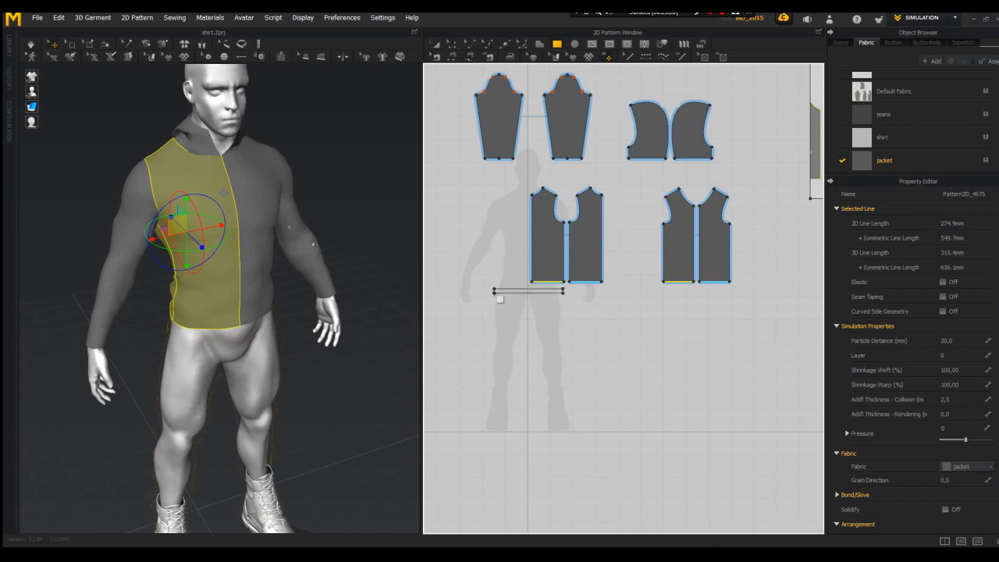
{"action": "key", "text": "z"}
{"action": "scroll", "coordinate": [499, 336], "scroll_direction": "up", "scroll_amount": 4}
{"action": "left_click", "coordinate": [454, 194]}
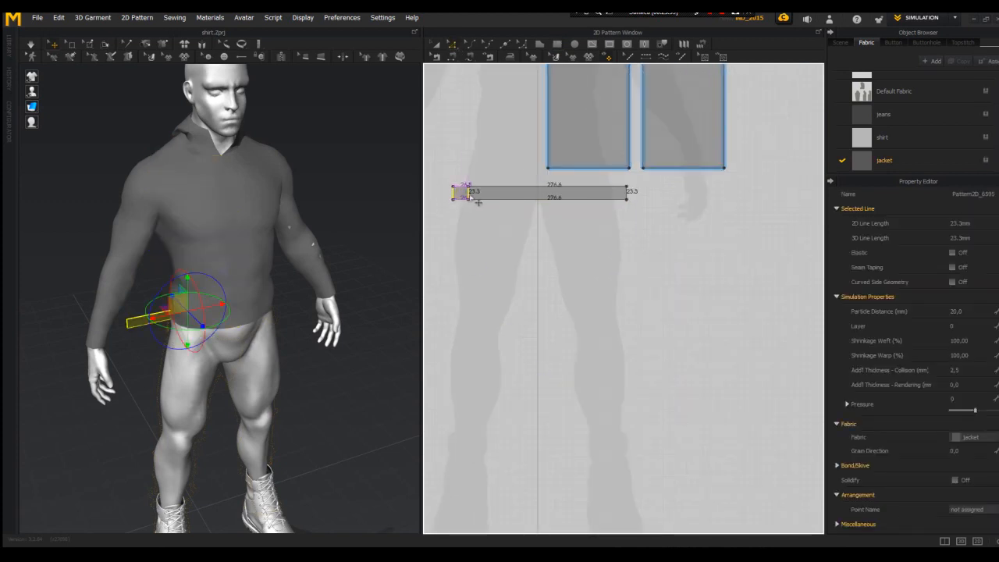
{"action": "left_click_drag", "start_coordinate": [471, 192], "coordinate": [469, 193]}
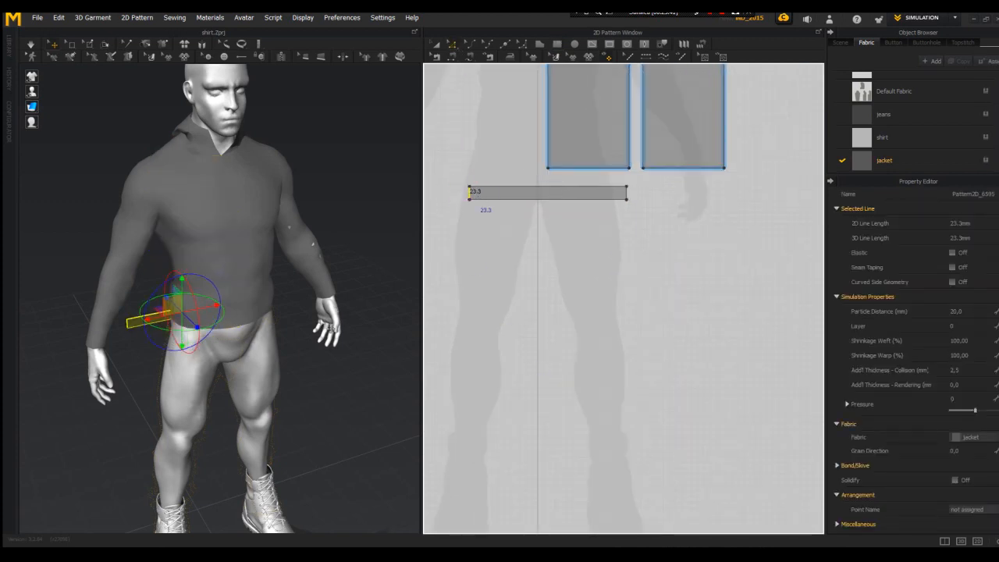
- Sew the bottom edge of one back piece to the matching part of the waistband strip's top edge
{"action": "right_click_drag", "start_coordinate": [295, 336], "coordinate": [238, 336]}
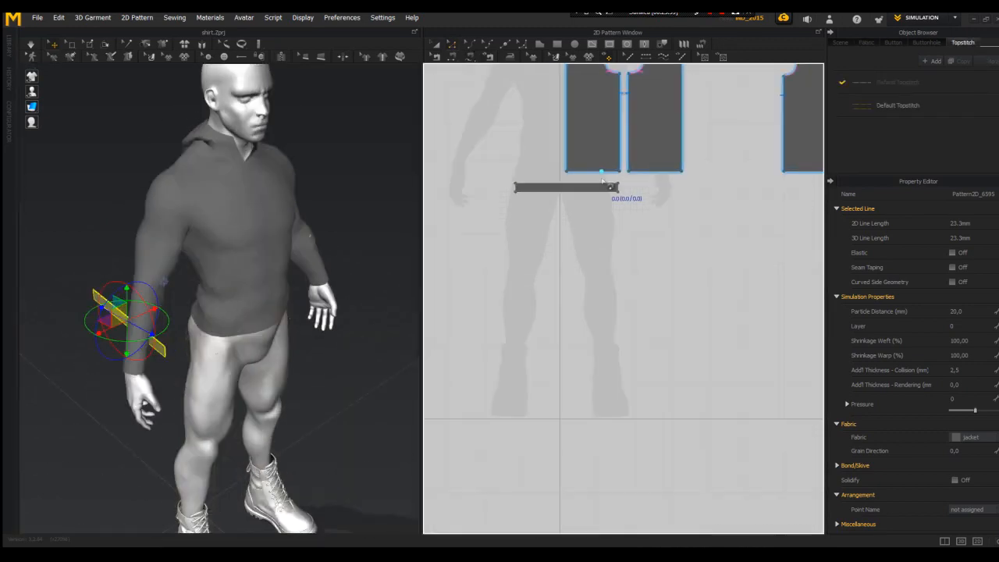
{"action": "scroll", "coordinate": [631, 183], "scroll_direction": "down", "scroll_amount": 2}
{"action": "left_click", "coordinate": [620, 174]}
{"action": "left_click", "coordinate": [613, 183]}
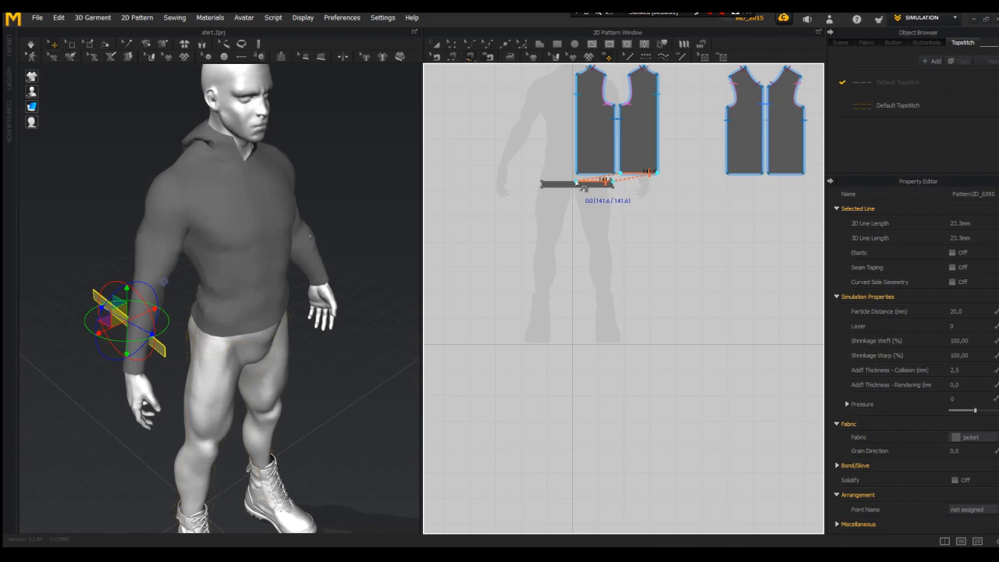
{"action": "left_click", "coordinate": [576, 183]}
- Position the waistband strip behind the avatar's hips and simulate the garment
{"action": "right_click_drag", "start_coordinate": [308, 226], "coordinate": [440, 237]}
{"action": "left_click_drag", "start_coordinate": [287, 279], "coordinate": [166, 293]}
{"action": "right_click_drag", "start_coordinate": [261, 304], "coordinate": [339, 310]}
{"action": "key", "text": "space"}
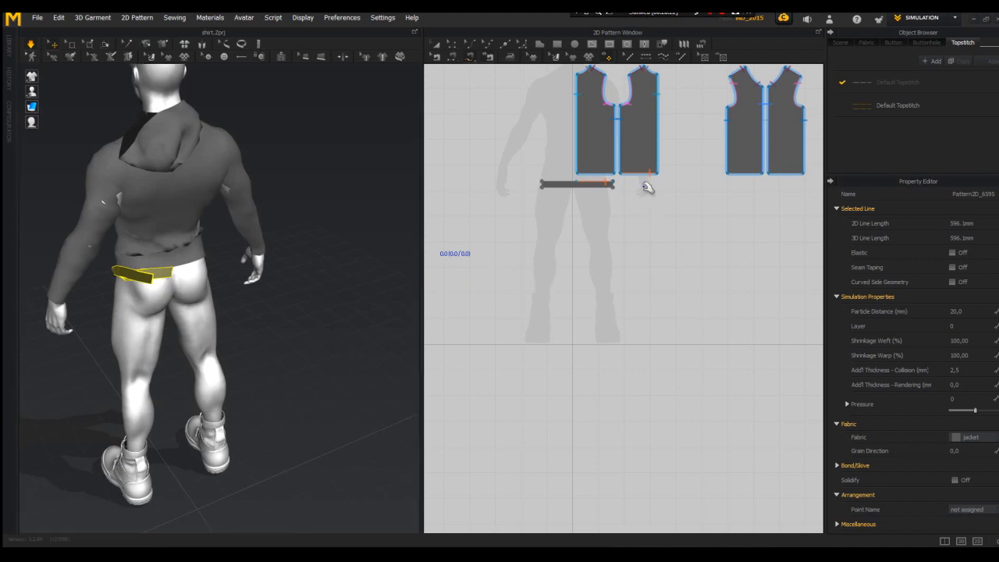
{"action": "scroll", "coordinate": [648, 185], "scroll_direction": "up", "scroll_amount": 2}
{"action": "right_click_drag", "start_coordinate": [157, 180], "coordinate": [206, 229]}
{"action": "scroll", "coordinate": [499, 237], "scroll_direction": "down", "scroll_amount": 2}
{"action": "scroll", "coordinate": [734, 152], "scroll_direction": "up", "scroll_amount": 1}
- Sew the bottom edge of the matching front piece to the rest of the waistband strip's top edge and simulate
{"action": "left_click", "coordinate": [435, 45]}
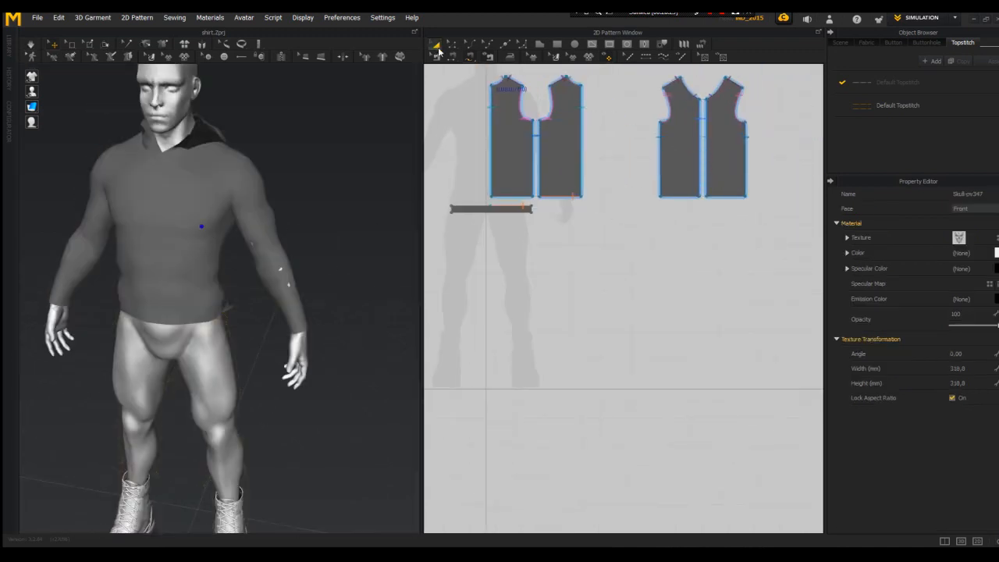
{"action": "left_click", "coordinate": [722, 153]}
{"action": "key", "text": "m"}
{"action": "scroll", "coordinate": [500, 196], "scroll_direction": "up", "scroll_amount": 2}
{"action": "left_click", "coordinate": [491, 212]}
{"action": "left_click", "coordinate": [439, 212]}
{"action": "middle_click_drag", "start_coordinate": [816, 210], "coordinate": [677, 226]}
{"action": "left_click", "coordinate": [684, 216]}
{"action": "scroll", "coordinate": [636, 223], "scroll_direction": "up", "scroll_amount": 4}
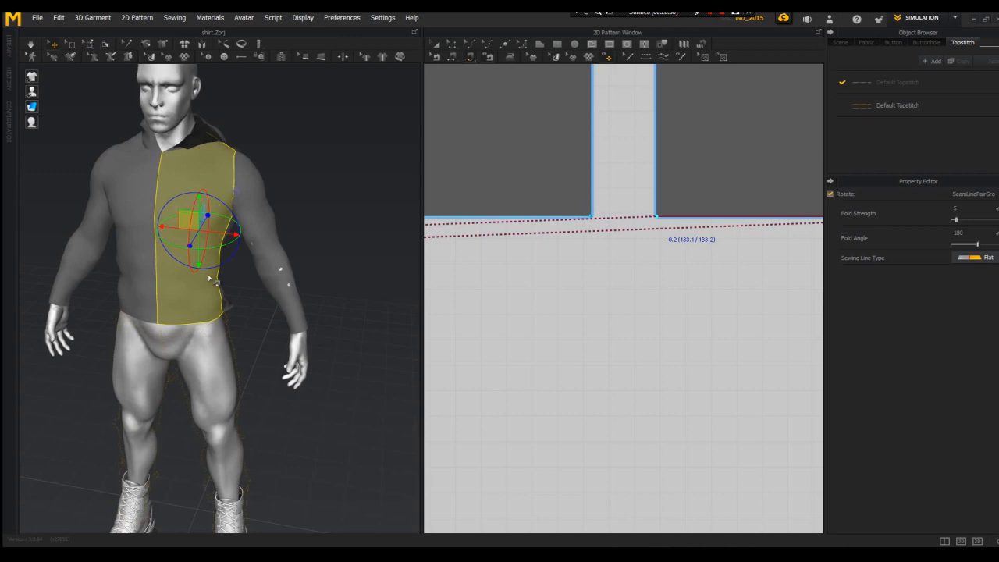
{"action": "key", "text": "Escape"}
{"action": "right_click_drag", "start_coordinate": [208, 278], "coordinate": [152, 270]}
{"action": "key", "text": "space"}
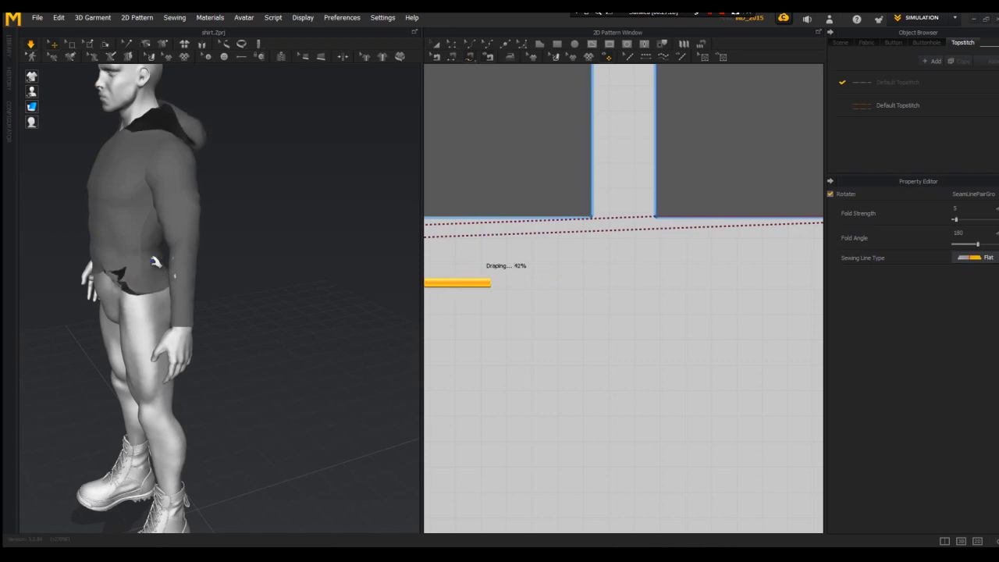
{"action": "right_click_drag", "start_coordinate": [155, 262], "coordinate": [211, 245]}
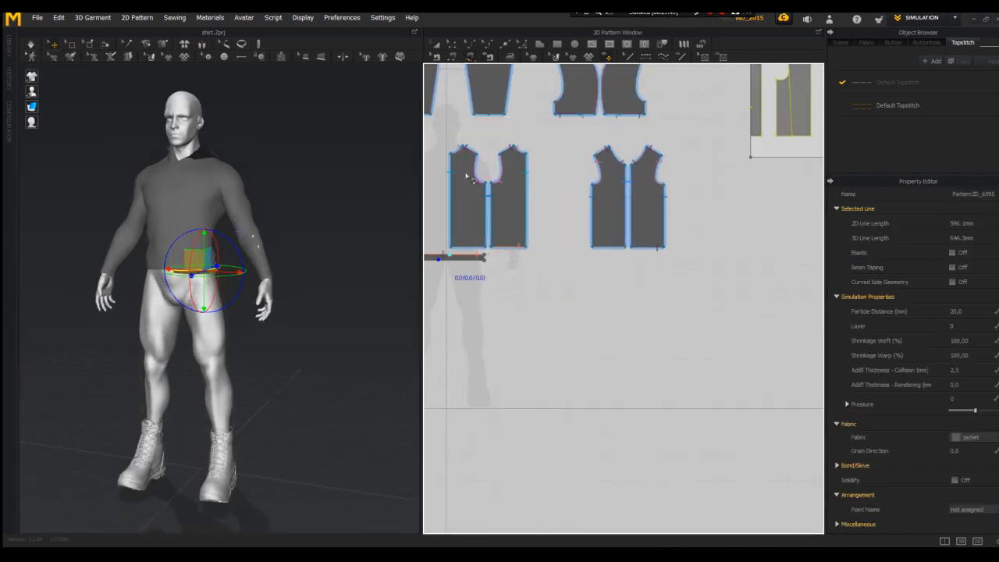
- Create a symmetric copy of the waistband strip and place it beside the original in the 2D layout
{"action": "right_click", "coordinate": [457, 178]}
{"action": "left_click", "coordinate": [539, 136]}
{"action": "left_click", "coordinate": [511, 262]}
- Move the waistband copy toward the other side of the avatar's hips and simulate the garment
{"action": "right_click_drag", "start_coordinate": [243, 259], "coordinate": [281, 262]}
{"action": "left_click_drag", "start_coordinate": [88, 306], "coordinate": [149, 303]}
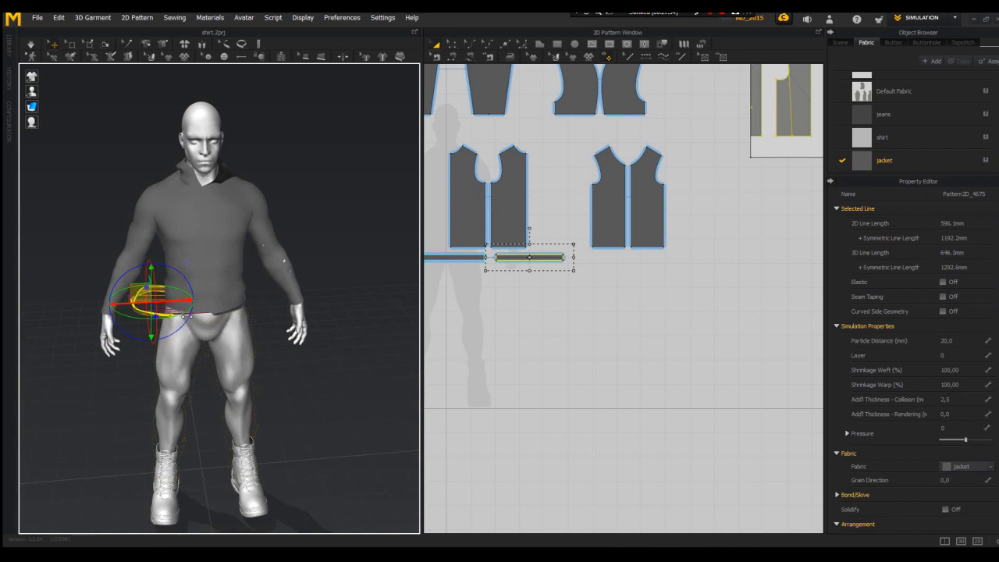
{"action": "right_click_drag", "start_coordinate": [195, 309], "coordinate": [402, 316]}
{"action": "key", "text": "space"}
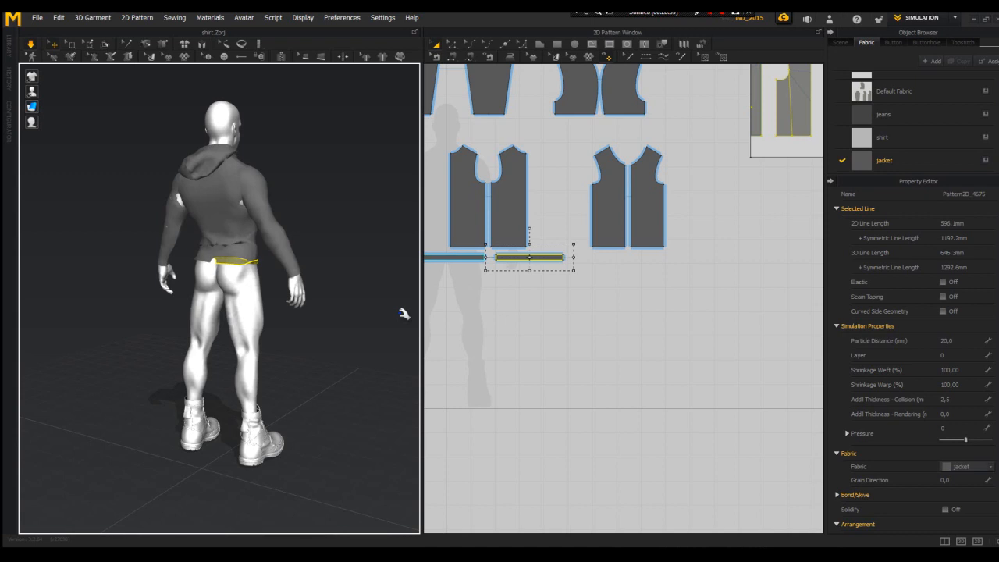
- Sew the two waistband pieces together along their facing short ends at the centre back and simulate
{"action": "left_click", "coordinate": [234, 263]}
{"action": "scroll", "coordinate": [221, 227], "scroll_direction": "up", "scroll_amount": 5}
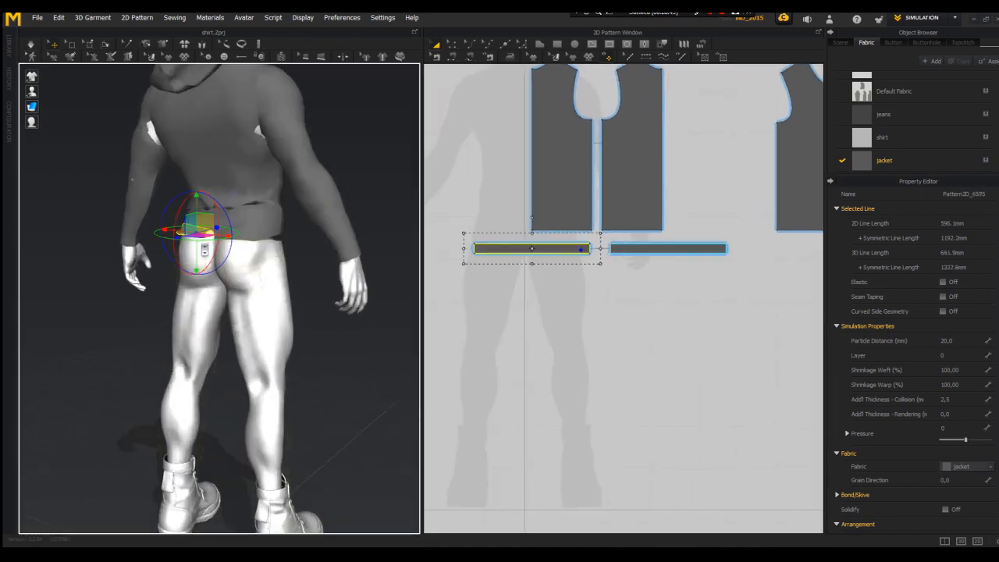
{"action": "scroll", "coordinate": [221, 227], "scroll_direction": "up", "scroll_amount": 5}
{"action": "left_click", "coordinate": [273, 175]}
{"action": "scroll", "coordinate": [628, 270], "scroll_direction": "up", "scroll_amount": 3}
{"action": "left_click", "coordinate": [627, 270]}
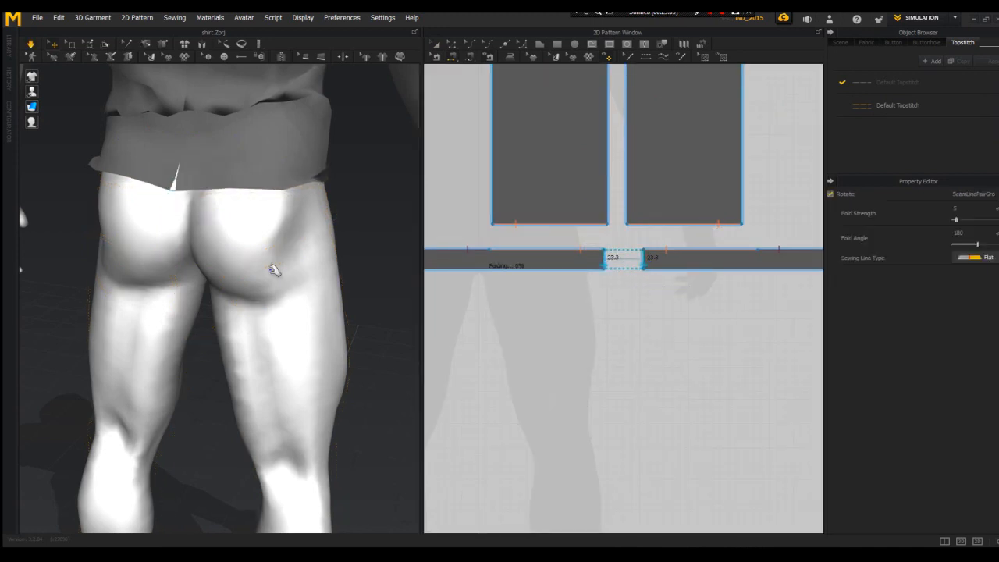
{"action": "key", "text": "2"}
{"action": "scroll", "coordinate": [536, 141], "scroll_direction": "down", "scroll_amount": 4}
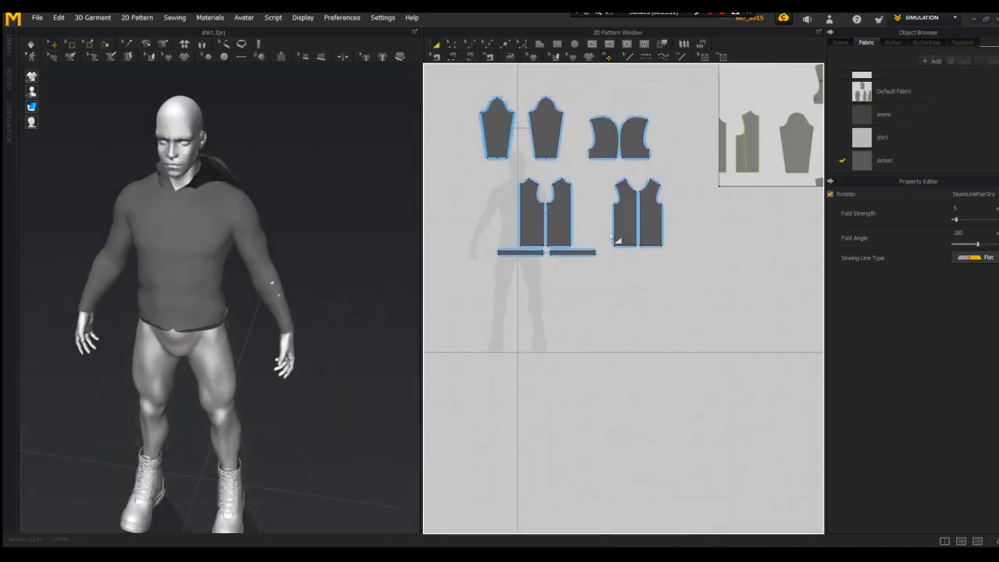
- Move the front pieces apart in the 2D layout to leave a gap between them
{"action": "scroll", "coordinate": [615, 227], "scroll_direction": "up", "scroll_amount": 5}
{"action": "left_click", "coordinate": [616, 227]}
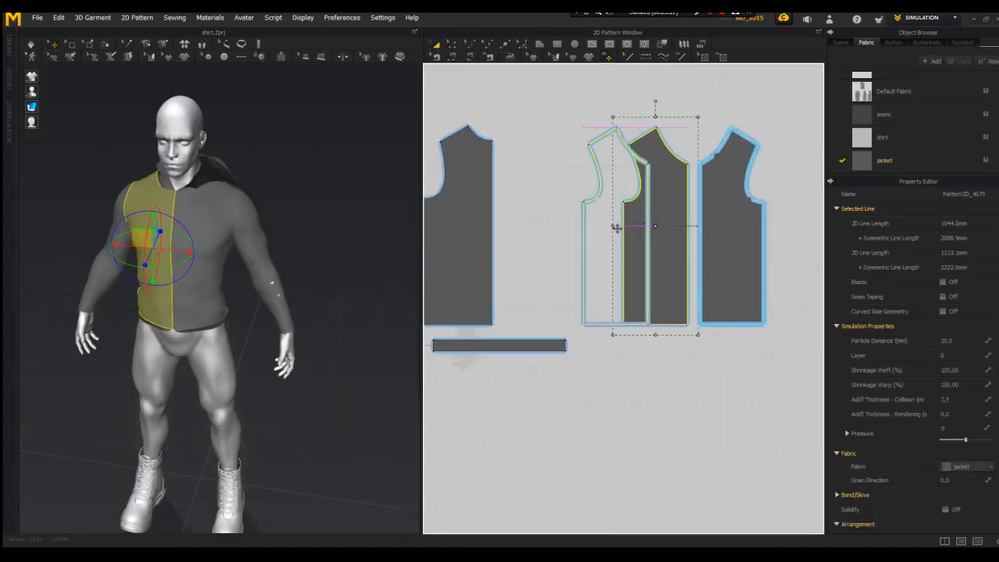
{"action": "left_click_drag", "start_coordinate": [616, 227], "coordinate": [598, 227]}
- Measure the combined length of the front piece's centre edge, the hood's short lower front edge and the waistband's short end
{"action": "left_click", "coordinate": [540, 44]}
{"action": "scroll", "coordinate": [576, 206], "scroll_direction": "down", "scroll_amount": 3}
{"action": "left_click", "coordinate": [452, 45]}
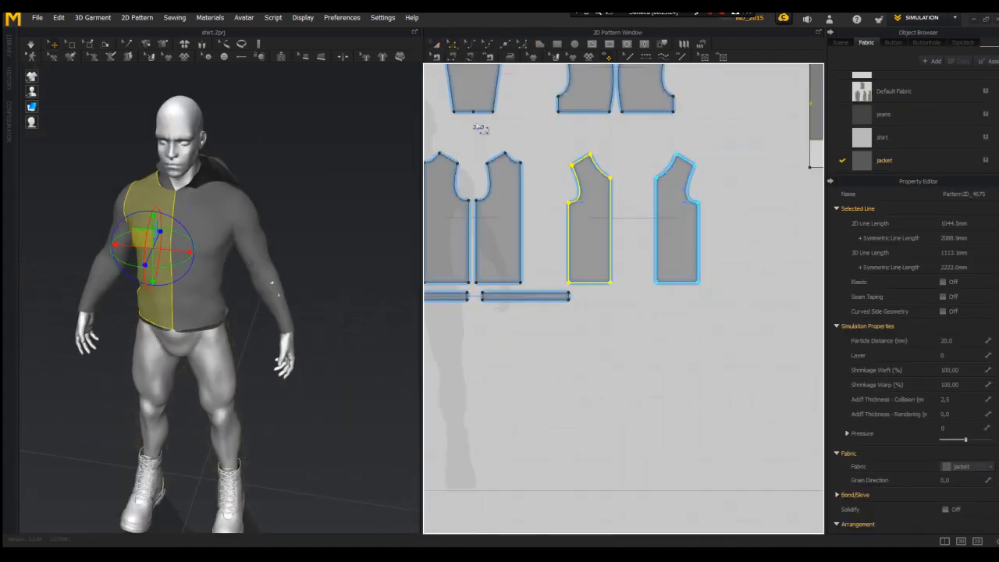
{"action": "left_click", "coordinate": [610, 228]}
{"action": "scroll", "coordinate": [609, 241], "scroll_direction": "down", "scroll_amount": 1}
{"action": "middle_click_drag", "start_coordinate": [607, 310], "coordinate": [610, 332]}
{"action": "scroll", "coordinate": [610, 332], "scroll_direction": "down", "scroll_amount": 2}
{"action": "left_click", "coordinate": [578, 185], "text": "shift"}
{"action": "scroll", "coordinate": [564, 375], "scroll_direction": "up", "scroll_amount": 1}
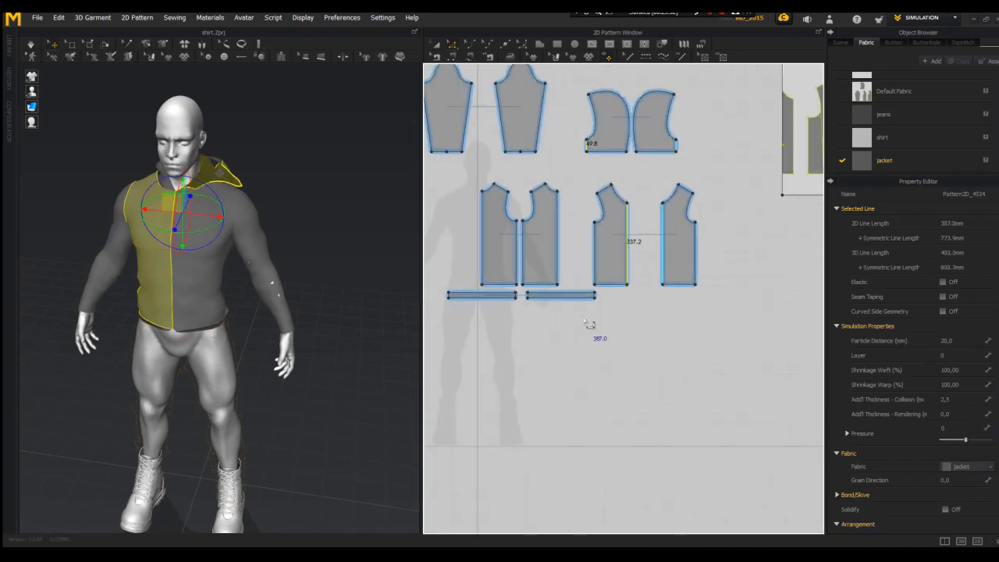
{"action": "scroll", "coordinate": [585, 331], "scroll_direction": "up", "scroll_amount": 2}
{"action": "scroll", "coordinate": [608, 295], "scroll_direction": "up", "scroll_amount": 3}
{"action": "left_click", "coordinate": [600, 287], "text": "shift"}
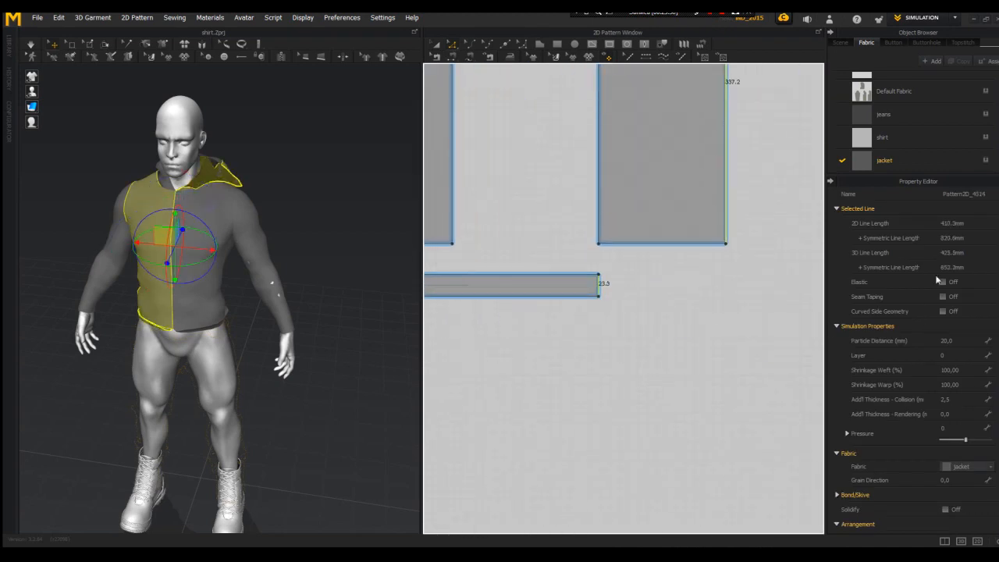
- Draw a narrow vertical strip about 437 mm long and 10 mm wide between the two front pieces
{"action": "scroll", "coordinate": [609, 291], "scroll_direction": "down", "scroll_amount": 2}
{"action": "scroll", "coordinate": [669, 248], "scroll_direction": "down", "scroll_amount": 2}
{"action": "left_click", "coordinate": [676, 111]}
{"action": "double_click", "coordinate": [676, 286]}
{"action": "left_click", "coordinate": [433, 47]}
{"action": "scroll", "coordinate": [687, 109], "scroll_direction": "up", "scroll_amount": 4}
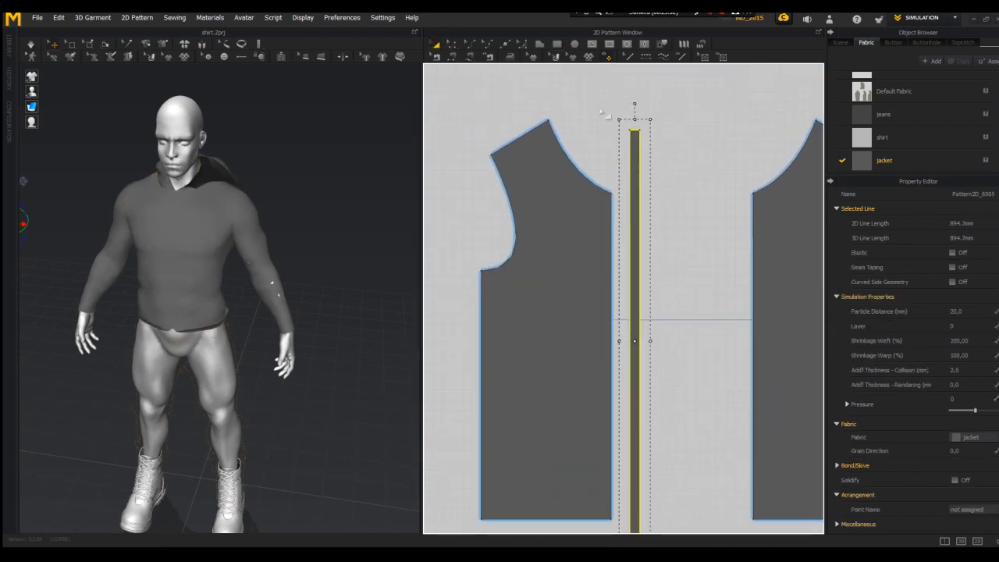
- Shorten the vertical strip to about 411 mm by raising its bottom edge
{"action": "scroll", "coordinate": [537, 277], "scroll_direction": "down", "scroll_amount": 2}
{"action": "left_click", "coordinate": [609, 409]}
{"action": "scroll", "coordinate": [609, 408], "scroll_direction": "up", "scroll_amount": 2}
{"action": "left_click", "coordinate": [611, 403]}
{"action": "left_click_drag", "start_coordinate": [611, 401], "coordinate": [611, 396]}
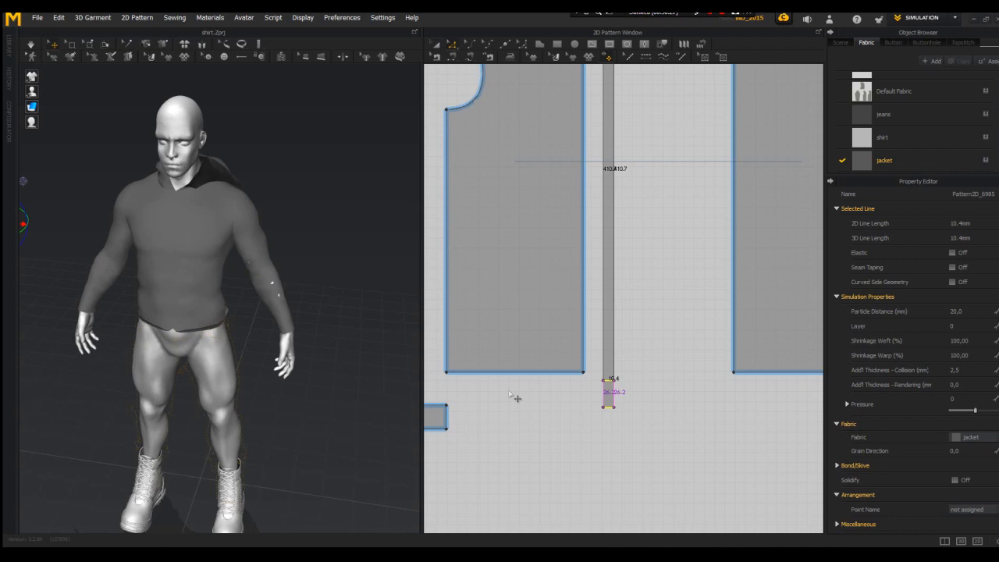
{"action": "scroll", "coordinate": [565, 333], "scroll_direction": "down", "scroll_amount": 5}
{"action": "key", "text": "a"}
{"action": "left_click", "coordinate": [584, 228]}
{"action": "scroll", "coordinate": [584, 223], "scroll_direction": "up", "scroll_amount": 5}
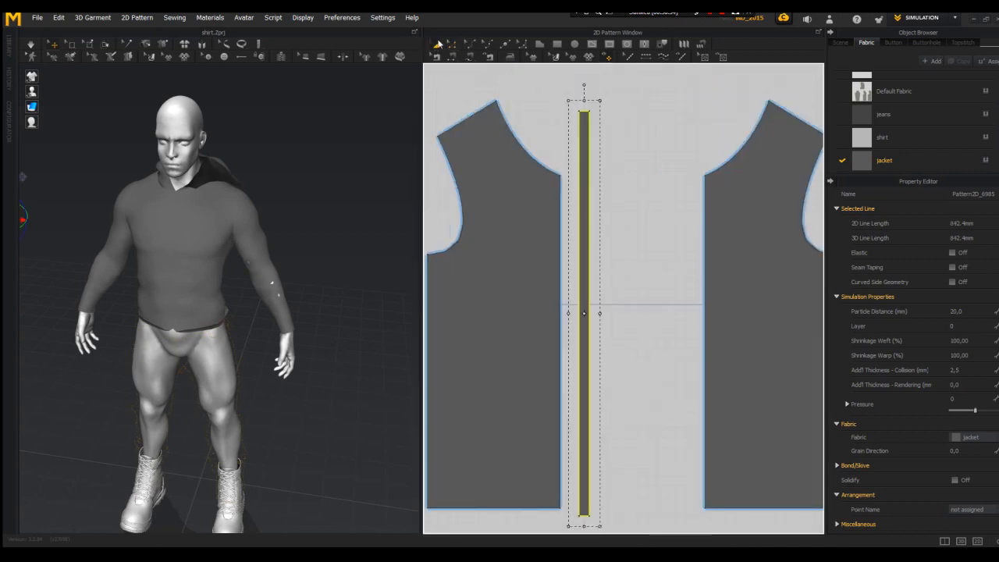
{"action": "scroll", "coordinate": [597, 178], "scroll_direction": "down", "scroll_amount": 3}
- Position the vertical strip in front of the avatar's torso along the centre front of the jacket
{"action": "left_click", "coordinate": [436, 57]}
{"action": "right_click", "coordinate": [551, 208]}
{"action": "left_click", "coordinate": [576, 248]}
{"action": "scroll", "coordinate": [301, 228], "scroll_direction": "down", "scroll_amount": 5}
{"action": "right_click_drag", "start_coordinate": [293, 228], "coordinate": [62, 231]}
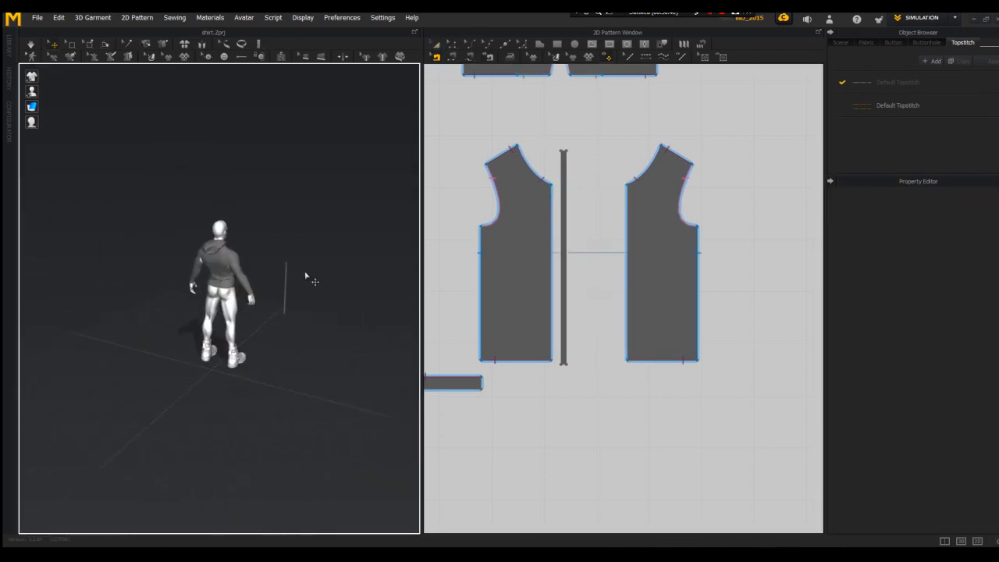
{"action": "left_click", "coordinate": [285, 285]}
{"action": "scroll", "coordinate": [346, 305], "scroll_direction": "up", "scroll_amount": 5}
{"action": "right_click_drag", "start_coordinate": [345, 306], "coordinate": [204, 312]}
{"action": "left_click_drag", "start_coordinate": [187, 357], "coordinate": [292, 279]}
{"action": "right_click_drag", "start_coordinate": [292, 270], "coordinate": [193, 279]}
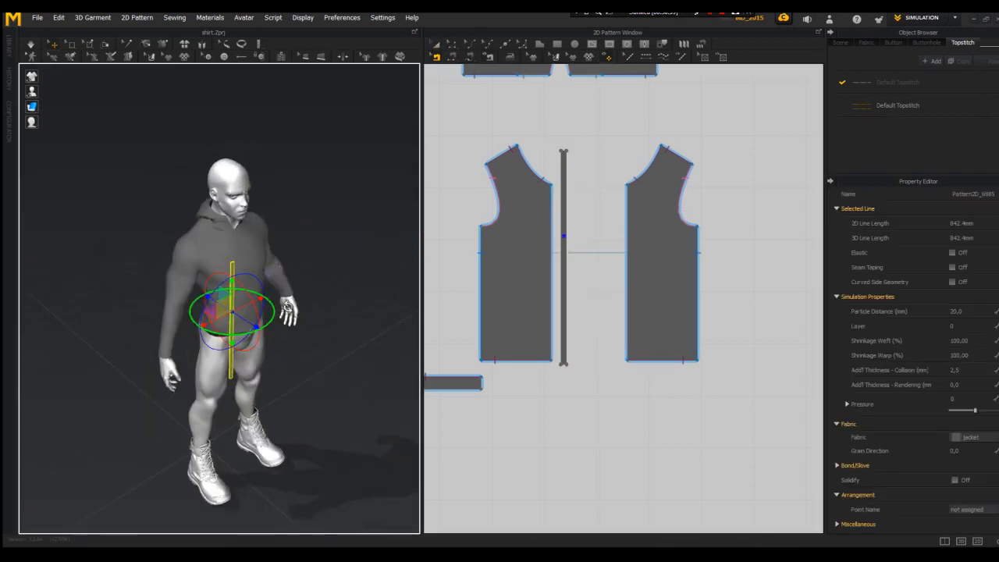
- Create a symmetric copy of the vertical strip and place it beside the original between the front pieces
{"action": "right_click", "coordinate": [564, 222]}
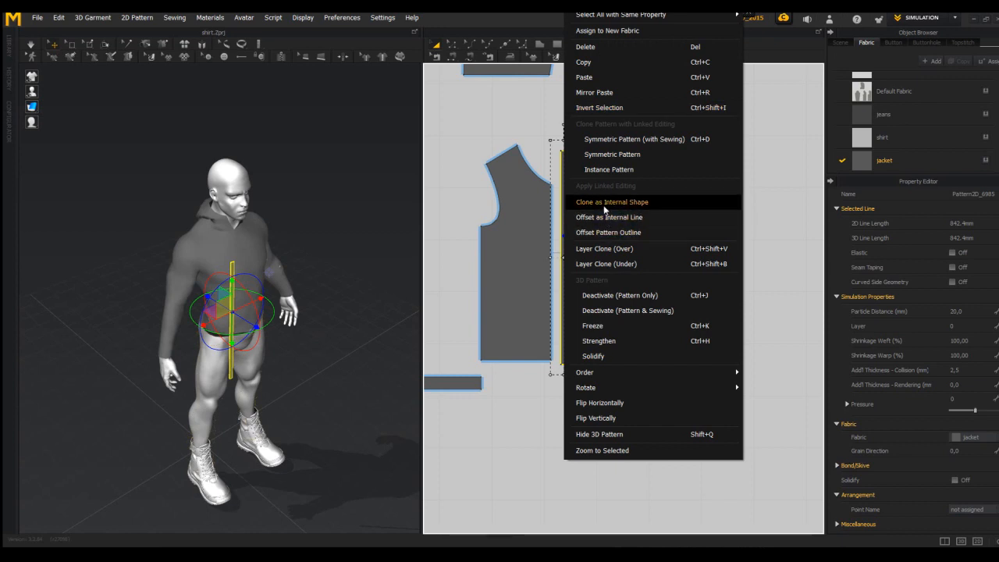
{"action": "left_click", "coordinate": [613, 219]}
{"action": "left_click", "coordinate": [577, 256]}
{"action": "left_click", "coordinate": [233, 312]}
{"action": "right_click_drag", "start_coordinate": [255, 310], "coordinate": [132, 299]}
{"action": "scroll", "coordinate": [204, 309], "scroll_direction": "up", "scroll_amount": 4}
{"action": "left_click", "coordinate": [579, 273]}
{"action": "scroll", "coordinate": [227, 290], "scroll_direction": "down", "scroll_amount": 4}
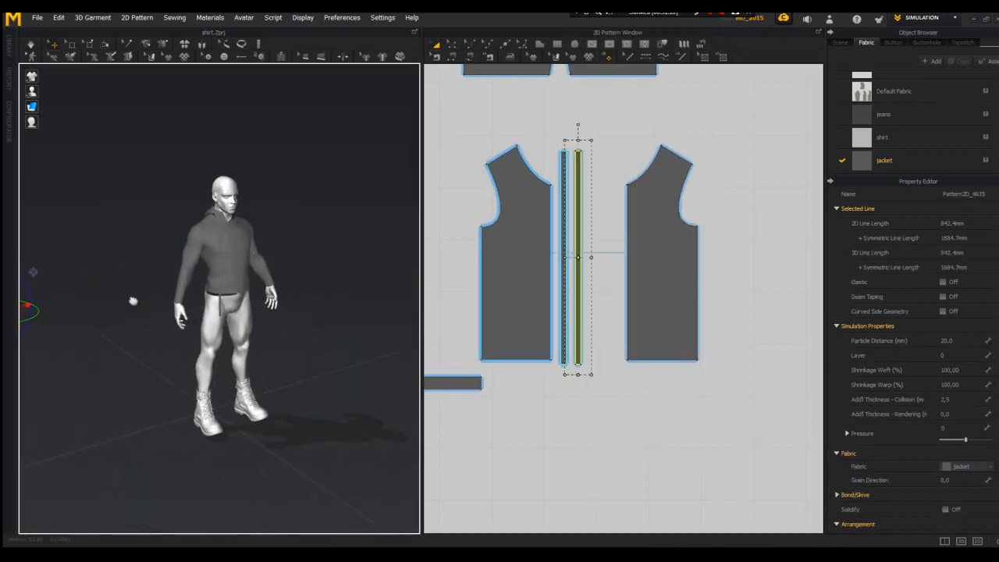
- Sew the facing long edges of the two centre-front strips together
{"action": "middle_click_drag", "start_coordinate": [132, 299], "coordinate": [256, 299]}
{"action": "scroll", "coordinate": [256, 299], "scroll_direction": "up", "scroll_amount": 3}
{"action": "right_click_drag", "start_coordinate": [327, 254], "coordinate": [272, 278]}
{"action": "scroll", "coordinate": [278, 280], "scroll_direction": "up", "scroll_amount": 2}
{"action": "middle_click_drag", "start_coordinate": [278, 281], "coordinate": [176, 324]}
{"action": "left_click", "coordinate": [452, 57]}
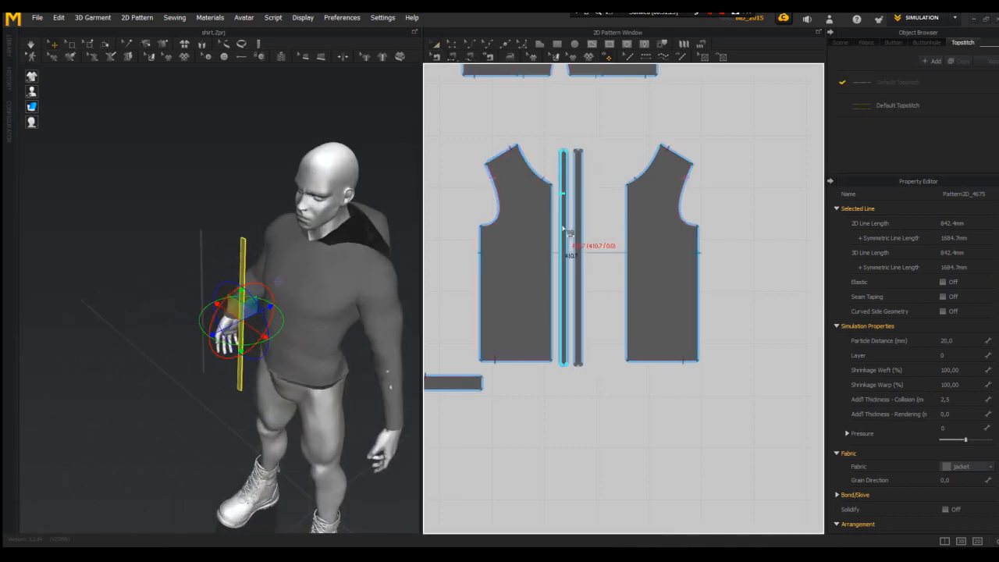
{"action": "left_click", "coordinate": [568, 233]}
{"action": "left_click", "coordinate": [576, 224]}
{"action": "right_click_drag", "start_coordinate": [278, 273], "coordinate": [359, 254]}
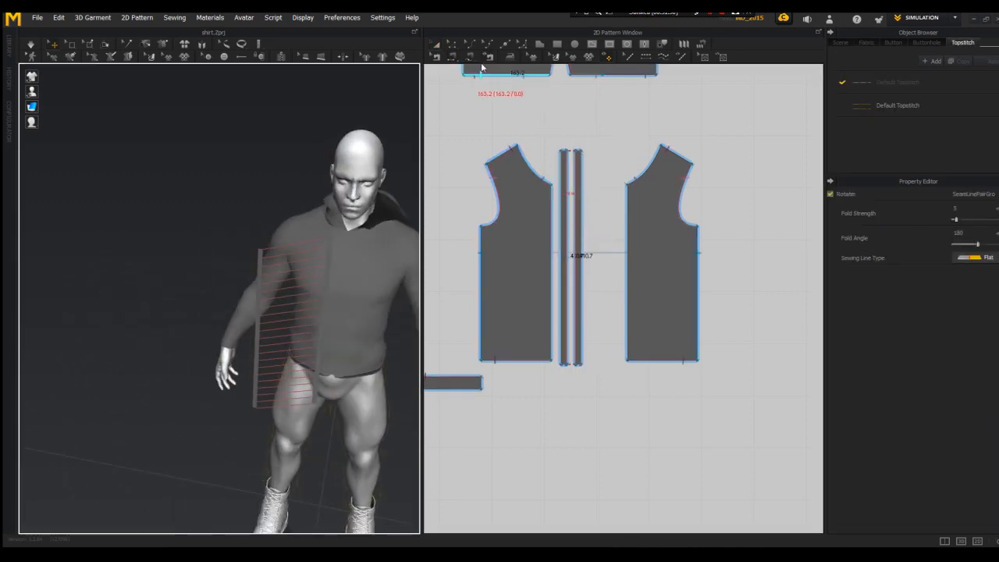
- Try to sew the hood's lower edge to the upper part of the strip's outer edge
{"action": "middle_click_drag", "start_coordinate": [553, 98], "coordinate": [546, 192]}
{"action": "left_click", "coordinate": [436, 45]}
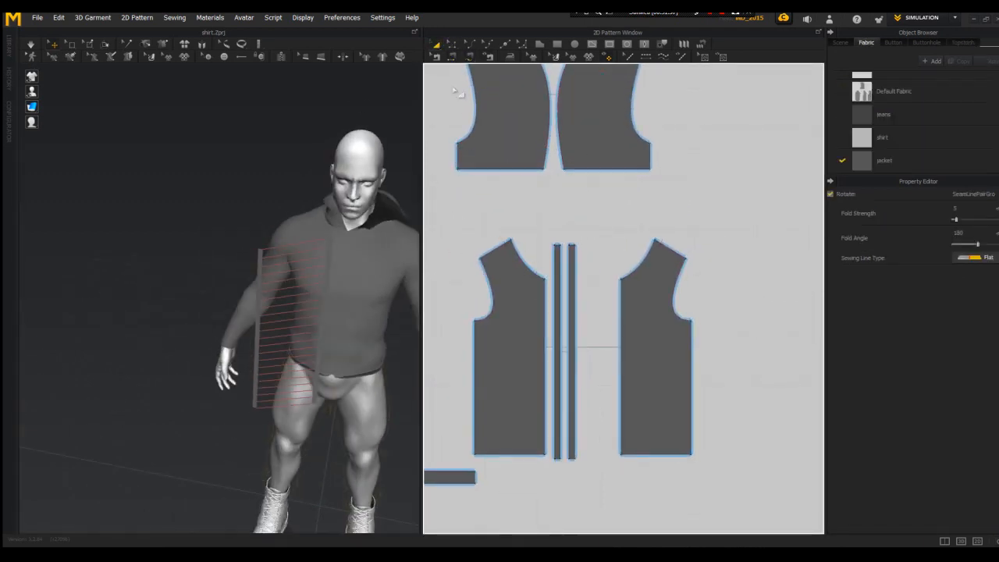
{"action": "left_click", "coordinate": [513, 129]}
{"action": "left_click", "coordinate": [525, 324]}
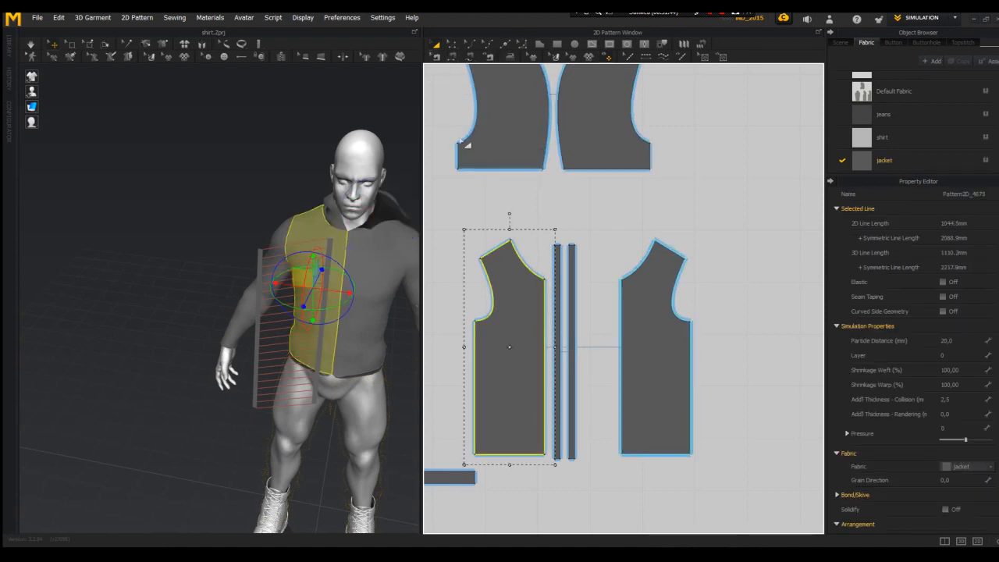
{"action": "left_click", "coordinate": [454, 477]}
{"action": "middle_click_drag", "start_coordinate": [453, 507], "coordinate": [578, 376]}
{"action": "left_click", "coordinate": [436, 57]}
{"action": "scroll", "coordinate": [495, 82], "scroll_direction": "down", "scroll_amount": 2}
{"action": "middle_click_drag", "start_coordinate": [580, 71], "coordinate": [480, 233]}
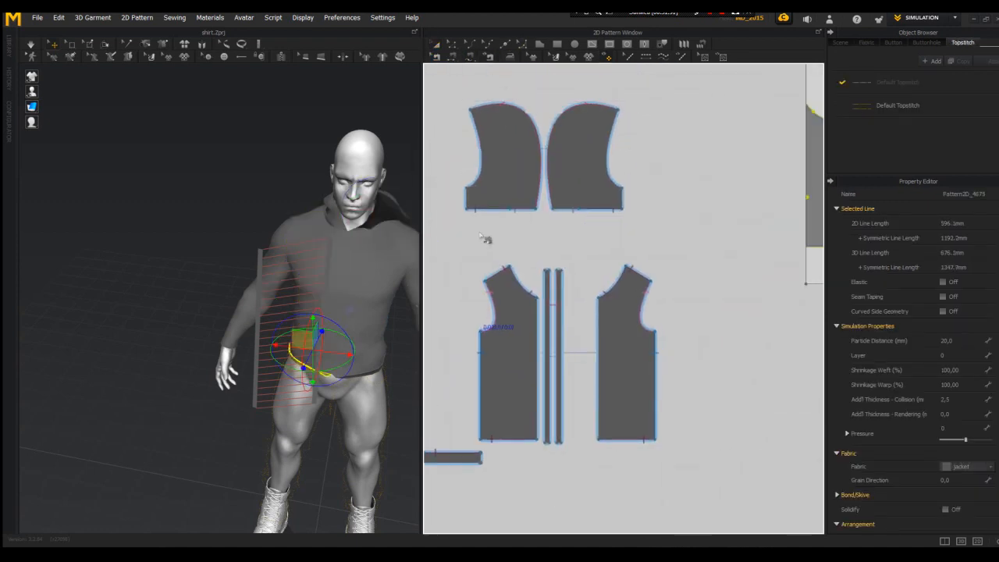
{"action": "scroll", "coordinate": [471, 226], "scroll_direction": "up", "scroll_amount": 3}
{"action": "left_click", "coordinate": [557, 267]}
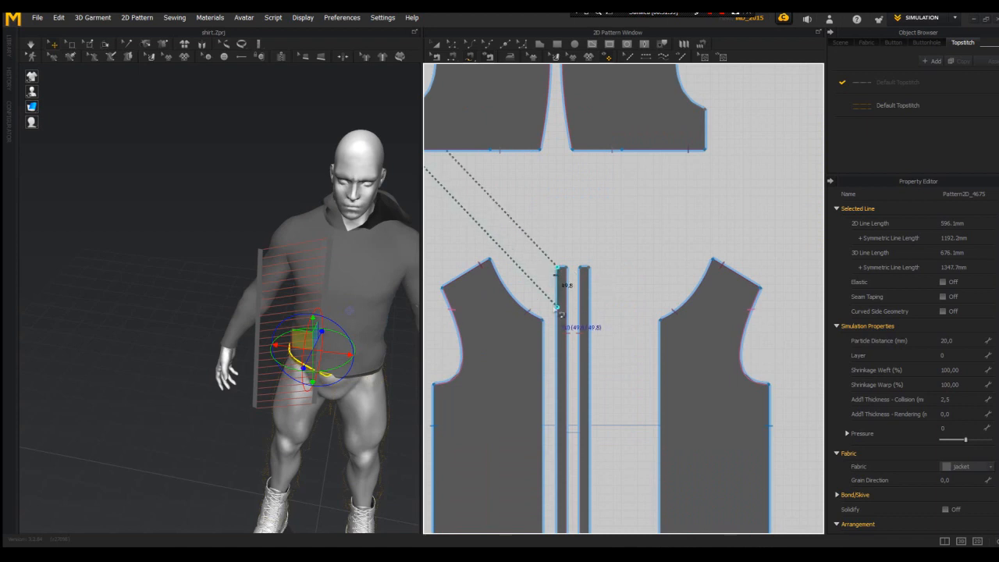
- Undo the latest edits, including the attempted seam between the hood and the centre-front strip
{"action": "right_click_drag", "start_coordinate": [349, 301], "coordinate": [285, 248]}
{"action": "left_click_drag", "start_coordinate": [307, 257], "coordinate": [380, 294]}
{"action": "scroll", "coordinate": [478, 269], "scroll_direction": "down", "scroll_amount": 3}
{"action": "scroll", "coordinate": [478, 269], "scroll_direction": "up", "scroll_amount": 4}
{"action": "key", "text": "ctrl+z"}
{"action": "key", "text": "ctrl+z"}
{"action": "key", "text": "ctrl+z"}
{"action": "key", "text": "ctrl+z"}
- Sew the hood's short front edge to the upper section of the centre-front strip's outer edge
{"action": "left_click", "coordinate": [633, 239]}
{"action": "left_click", "coordinate": [719, 100]}
{"action": "left_click", "coordinate": [562, 309]}
{"action": "right_click_drag", "start_coordinate": [381, 298], "coordinate": [403, 298]}
{"action": "scroll", "coordinate": [569, 318], "scroll_direction": "down", "scroll_amount": 2}
- Sew the front piece's centre edge to a matching 337.2 mm length of the adjacent strip, starting below the hood seam
{"action": "left_click", "coordinate": [435, 45]}
{"action": "left_click", "coordinate": [510, 348]}
{"action": "middle_click_drag", "start_coordinate": [510, 349], "coordinate": [507, 286]}
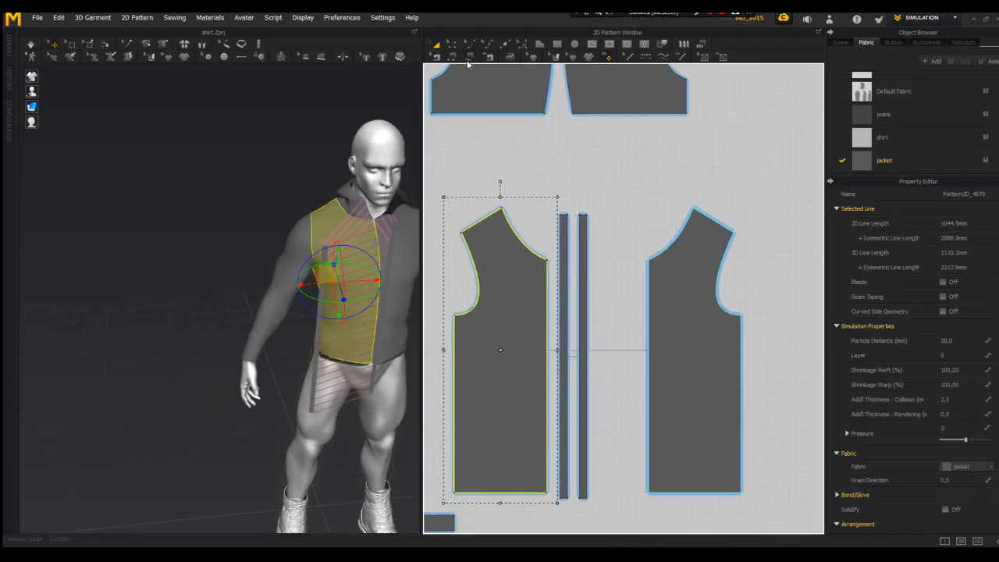
{"action": "left_click", "coordinate": [470, 57]}
{"action": "left_click", "coordinate": [547, 494]}
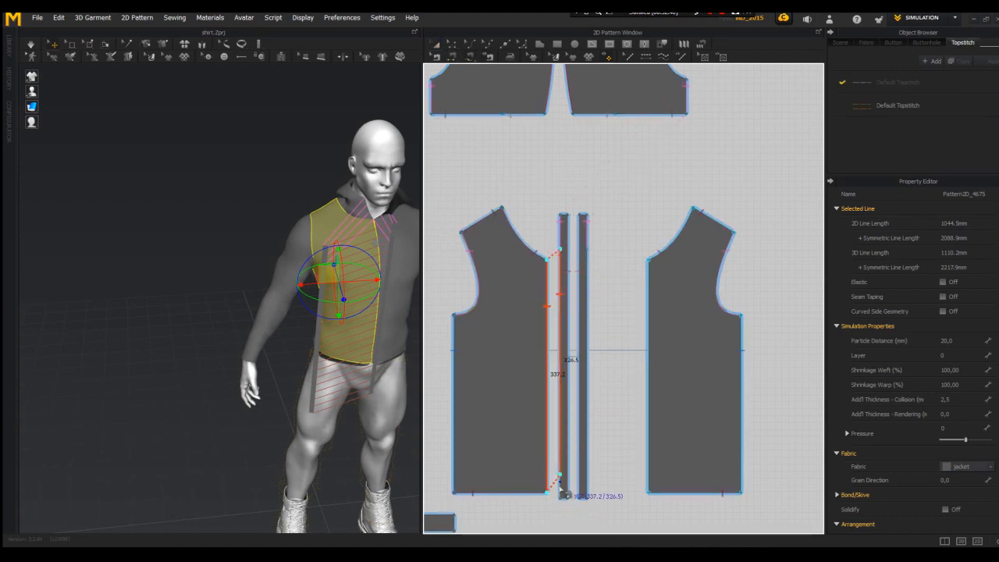
{"action": "scroll", "coordinate": [562, 472], "scroll_direction": "up", "scroll_amount": 3}
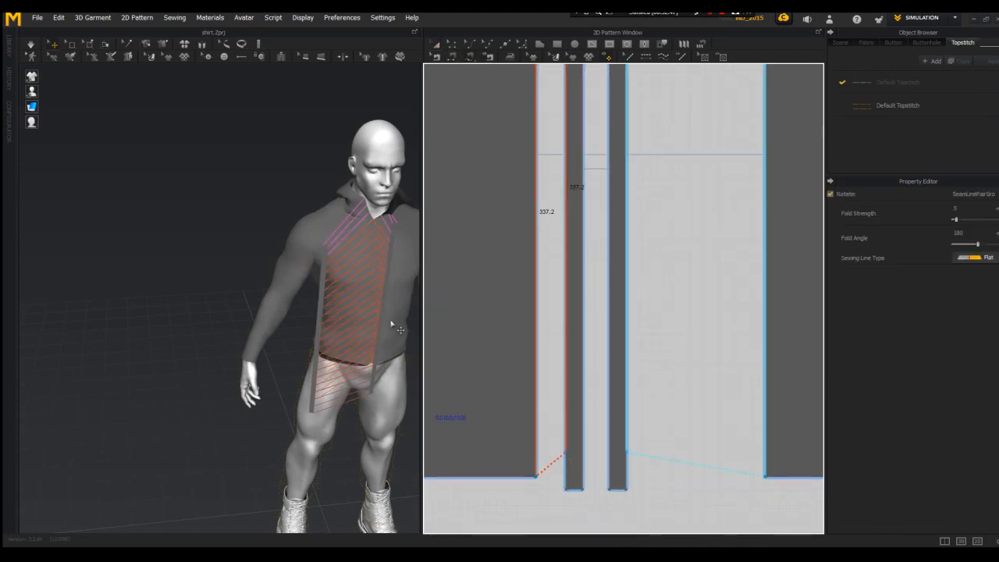
{"action": "scroll", "coordinate": [433, 347], "scroll_direction": "down", "scroll_amount": 5}
- Sew the remaining lower section of the strip's outer edge to the short end of the waistband
{"action": "left_click", "coordinate": [599, 382]}
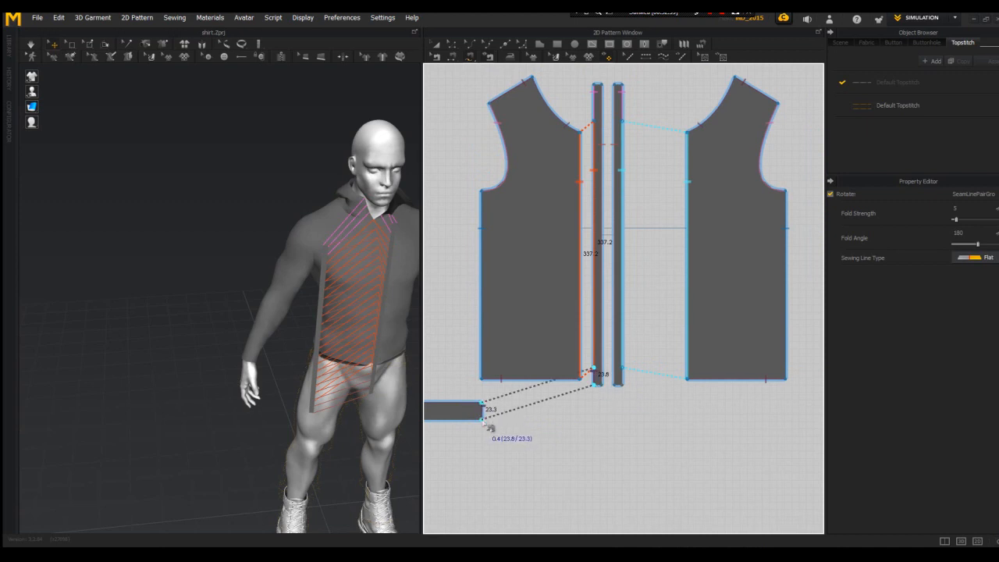
{"action": "scroll", "coordinate": [483, 426], "scroll_direction": "up", "scroll_amount": 4}
{"action": "left_click", "coordinate": [476, 455]}
- Simulate the jacket so the sewn centre-front strips close onto the torso, and stop the simulation
{"action": "right_click_drag", "start_coordinate": [296, 331], "coordinate": [277, 288]}
{"action": "key", "text": "space"}
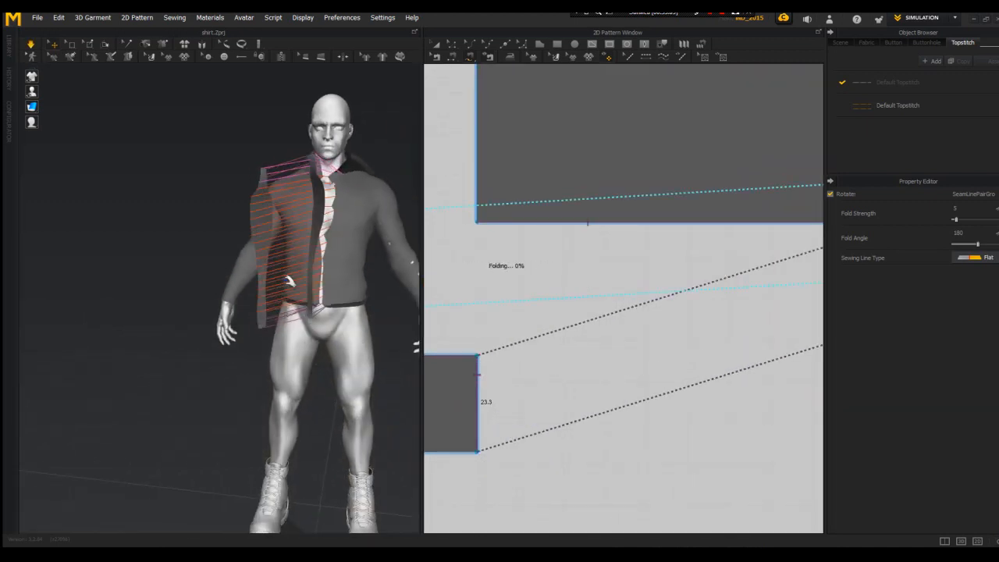
{"action": "key", "text": "space"}
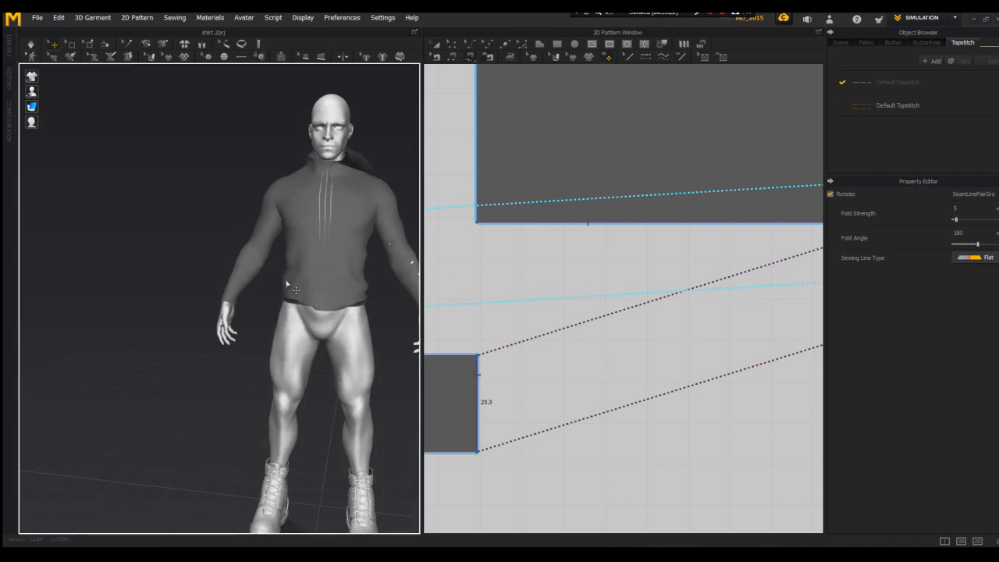
- Simulate the jacket again to settle the waistband, and assign the Default Fabric to the waistband pieces
{"action": "scroll", "coordinate": [549, 241], "scroll_direction": "down", "scroll_amount": 5}
{"action": "left_click", "coordinate": [355, 312]}
{"action": "scroll", "coordinate": [553, 295], "scroll_direction": "down", "scroll_amount": 4}
{"action": "mouse_move", "coordinate": [384, 289]}
{"action": "right_mouse_down"}
{"action": "mouse_move", "coordinate": [363, 289]}
{"action": "mouse_move", "coordinate": [383, 285]}
{"action": "right_mouse_up"}
{"action": "scroll", "coordinate": [382, 285], "scroll_direction": "up", "scroll_amount": 5}
{"action": "key", "text": "space"}
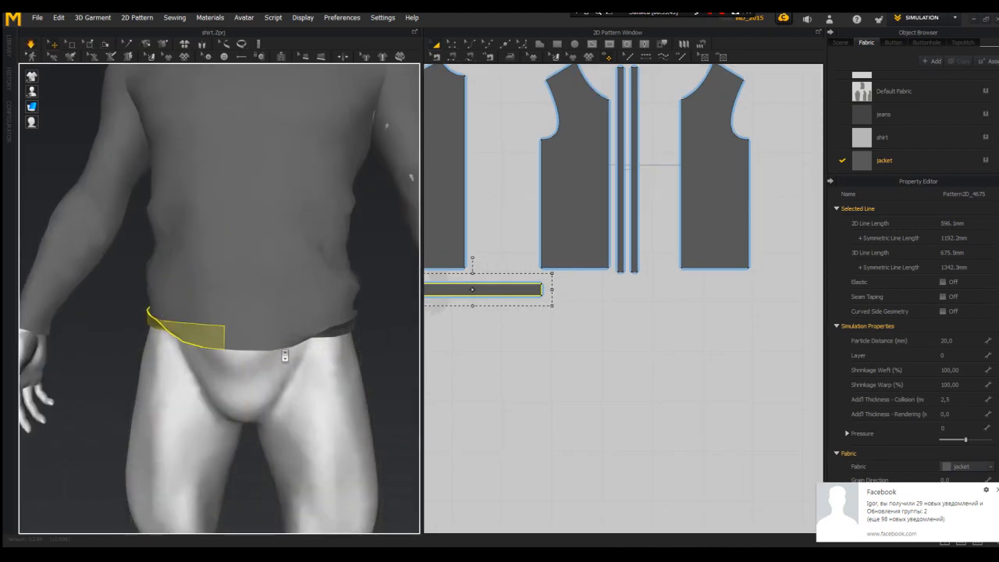
{"action": "scroll", "coordinate": [285, 355], "scroll_direction": "down", "scroll_amount": 3}
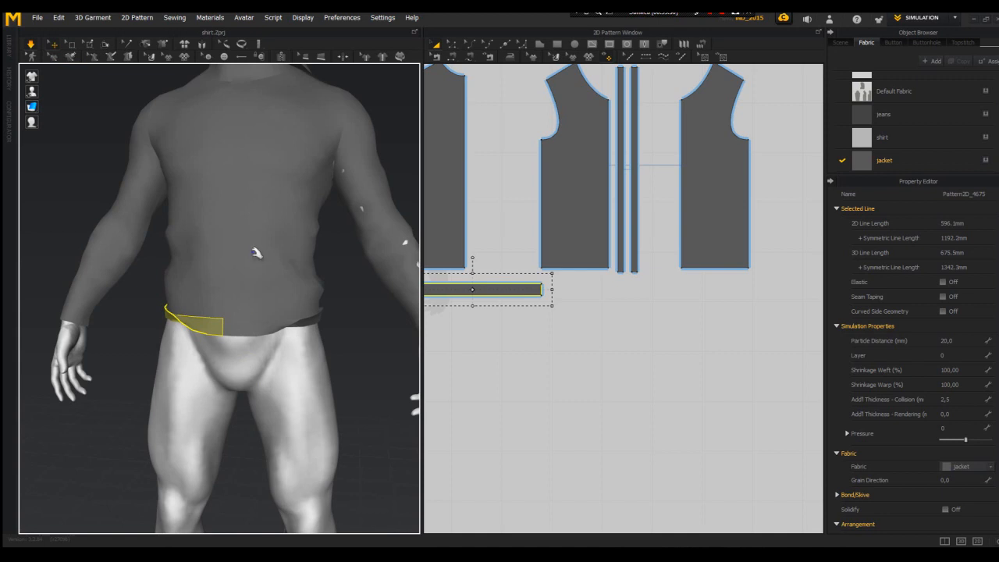
{"action": "scroll", "coordinate": [256, 253], "scroll_direction": "down", "scroll_amount": 5}
{"action": "left_click", "coordinate": [263, 183]}
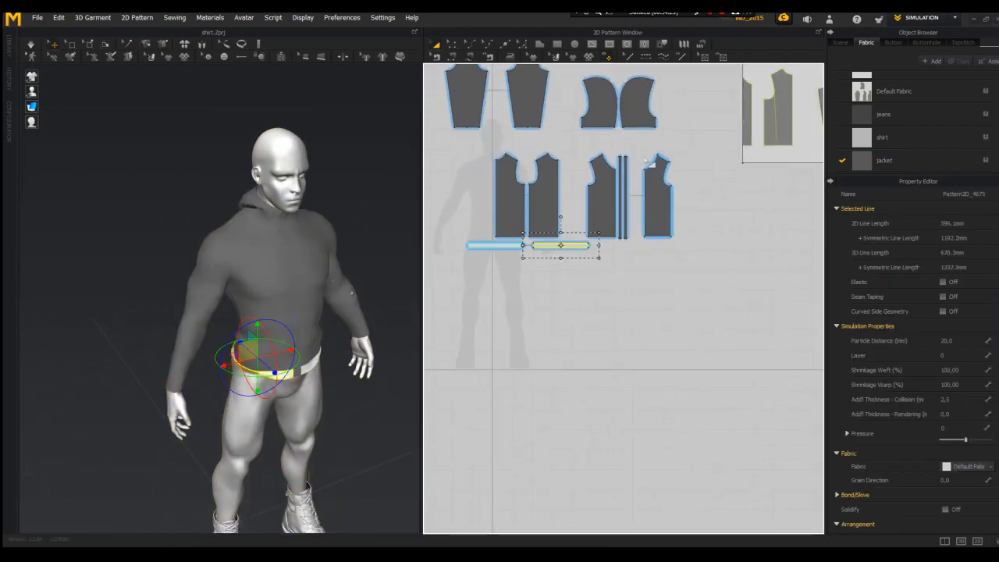
- Place a copy of the waistband piece below the sleeve pattern, move it clear of the avatar and reset its 3D arrangement
{"action": "key", "text": "n"}
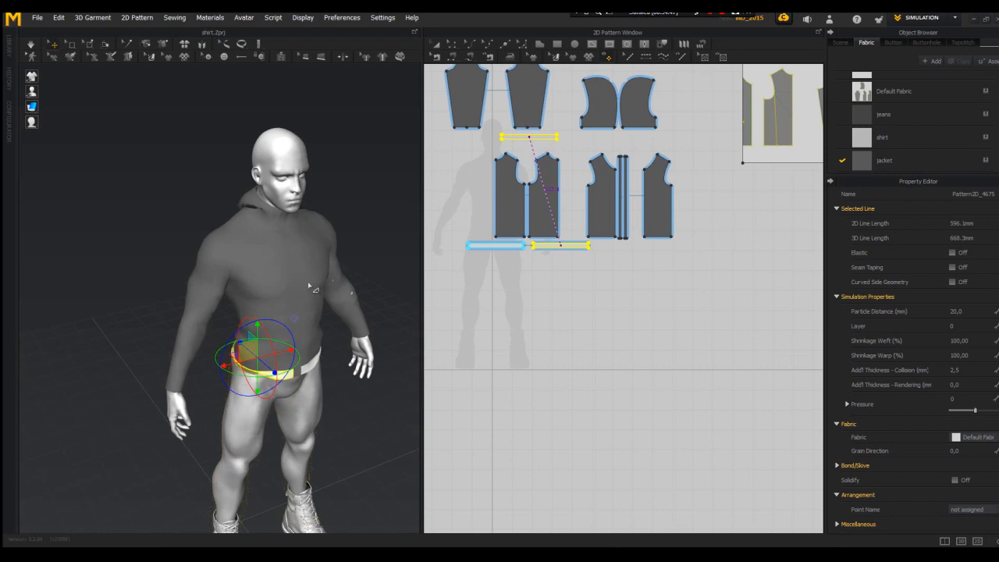
{"action": "left_click_drag", "start_coordinate": [265, 365], "coordinate": [202, 411]}
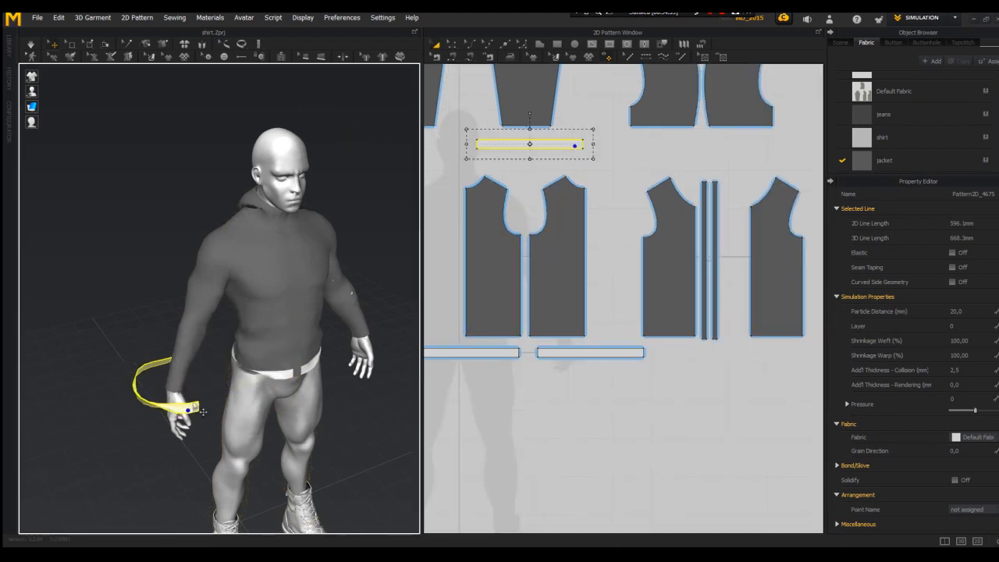
{"action": "right_click", "coordinate": [188, 411]}
{"action": "left_click", "coordinate": [266, 226]}
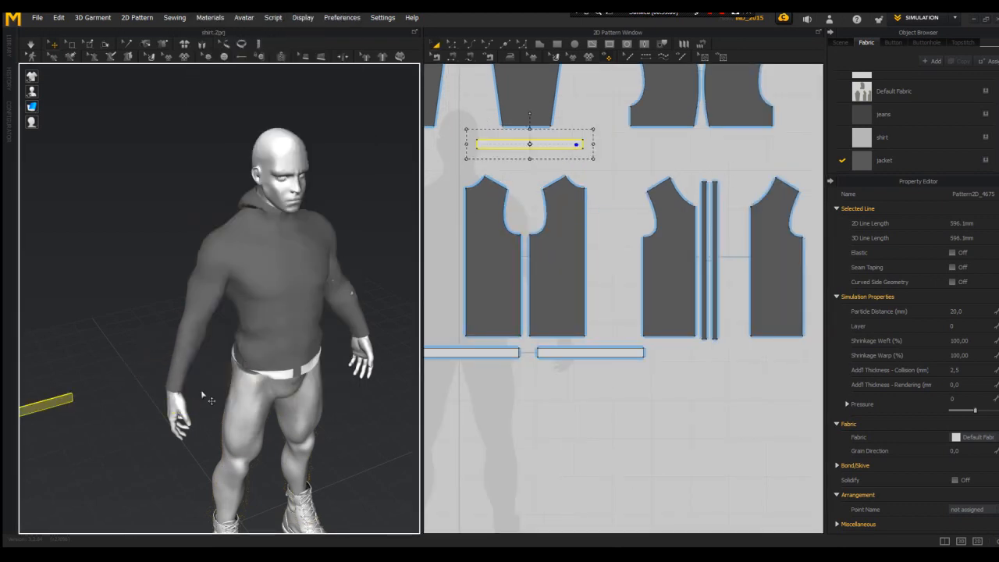
- Shorten the copied band below the sleeve pattern to a cuff about 102 mm wide
{"action": "left_click_drag", "start_coordinate": [468, 142], "coordinate": [518, 134]}
{"action": "left_click_drag", "start_coordinate": [482, 135], "coordinate": [506, 134]}
{"action": "scroll", "coordinate": [517, 135], "scroll_direction": "up", "scroll_amount": 3}
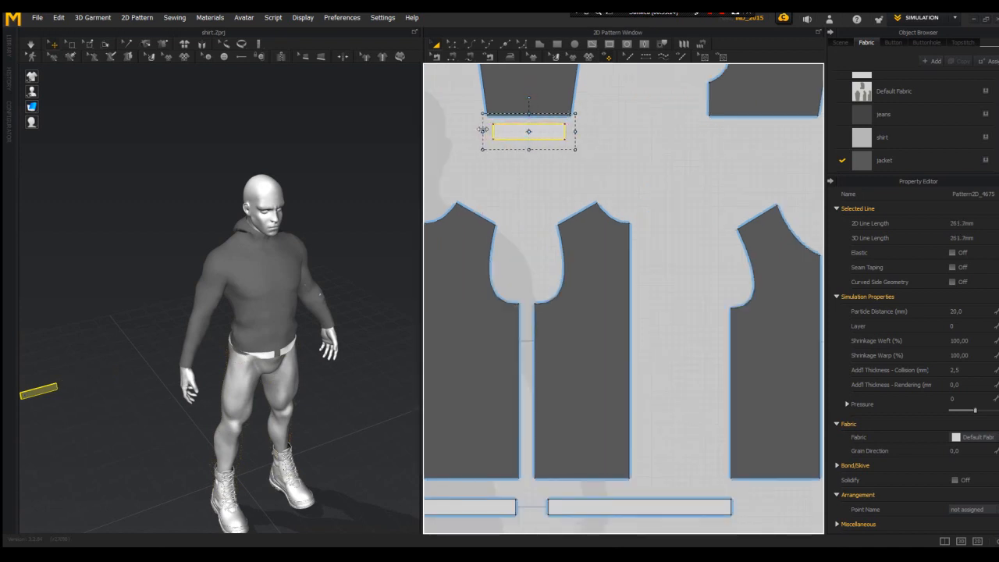
- Sew the cuff's upper edge to the sleeve hem and position the cuff in front of the avatar's right wrist
{"action": "left_click", "coordinate": [469, 58]}
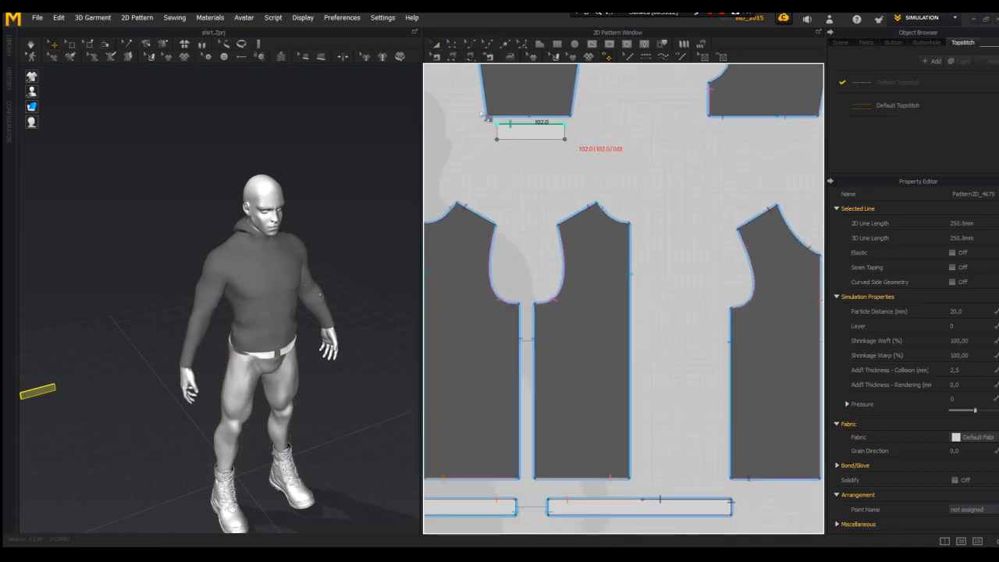
{"action": "left_click", "coordinate": [577, 120]}
{"action": "scroll", "coordinate": [94, 374], "scroll_direction": "down", "scroll_amount": 2}
{"action": "left_click_drag", "start_coordinate": [92, 374], "coordinate": [192, 362]}
{"action": "scroll", "coordinate": [178, 379], "scroll_direction": "up", "scroll_amount": 5}
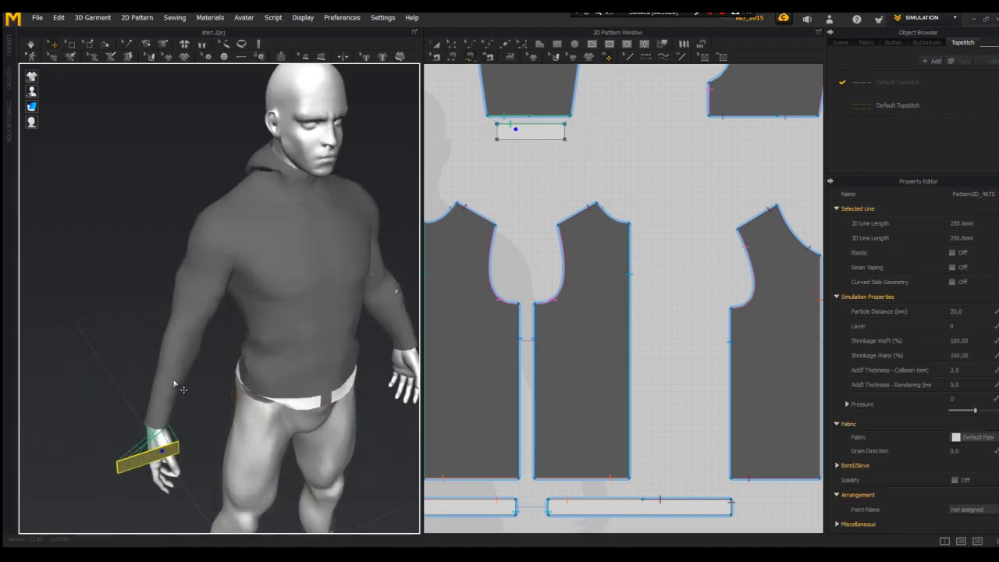
- Freeze the avatar's right sleeve and simulate so the cuff wraps around the wrist
{"action": "right_click", "coordinate": [203, 320]}
{"action": "left_click", "coordinate": [241, 123]}
{"action": "right_click_drag", "start_coordinate": [241, 234], "coordinate": [279, 337]}
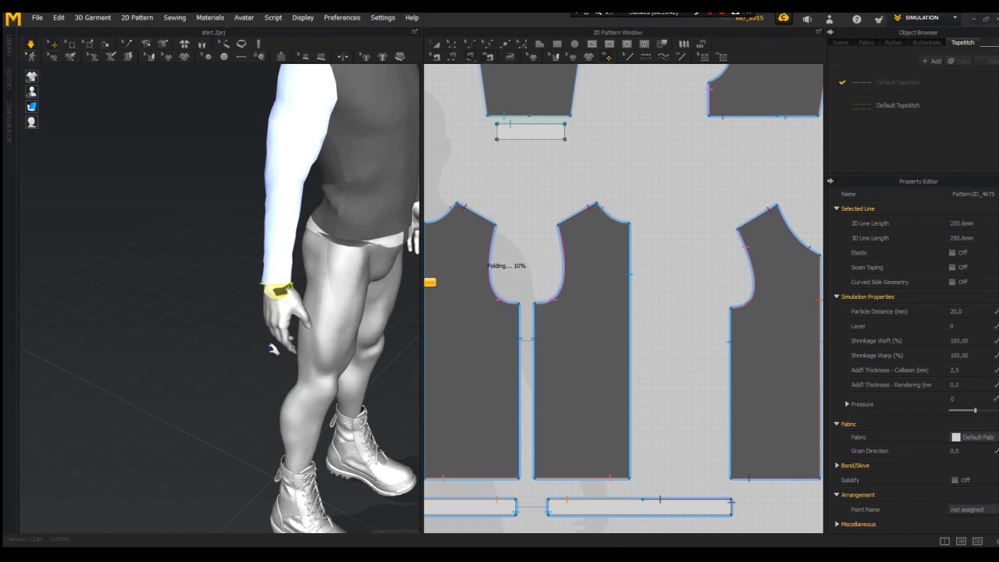
{"action": "scroll", "coordinate": [273, 347], "scroll_direction": "up", "scroll_amount": 3}
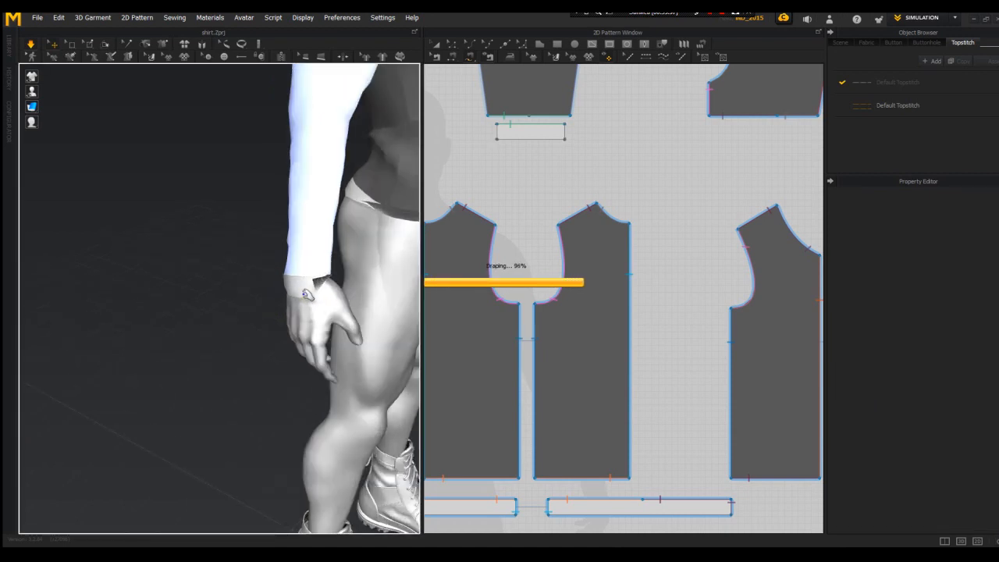
{"action": "right_click_drag", "start_coordinate": [308, 295], "coordinate": [238, 300]}
{"action": "key", "text": "space"}
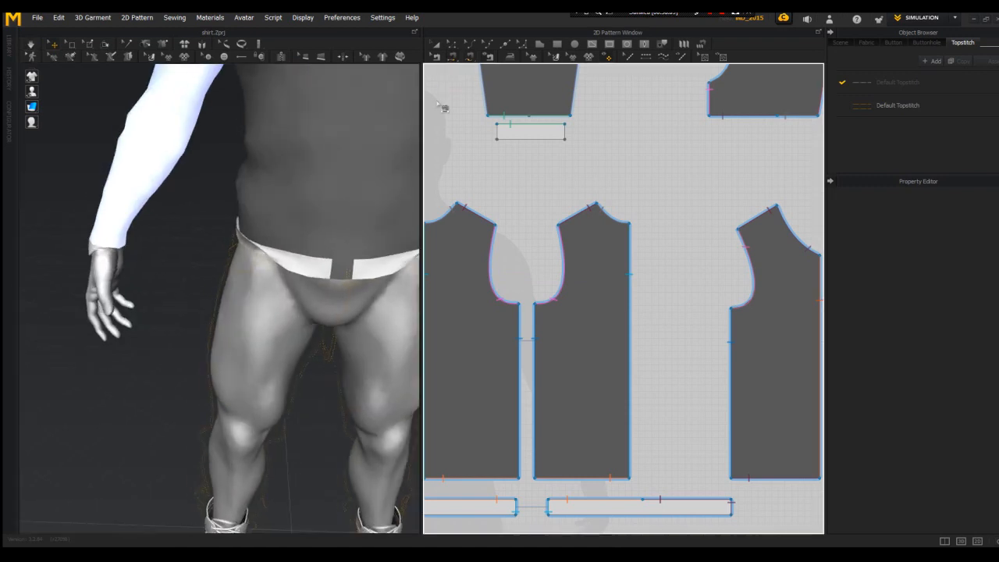
- Sew the cuff's two short ends together and unfreeze the avatar's right sleeve
{"action": "scroll", "coordinate": [495, 191], "scroll_direction": "down", "scroll_amount": 2}
{"action": "left_click", "coordinate": [518, 151]}
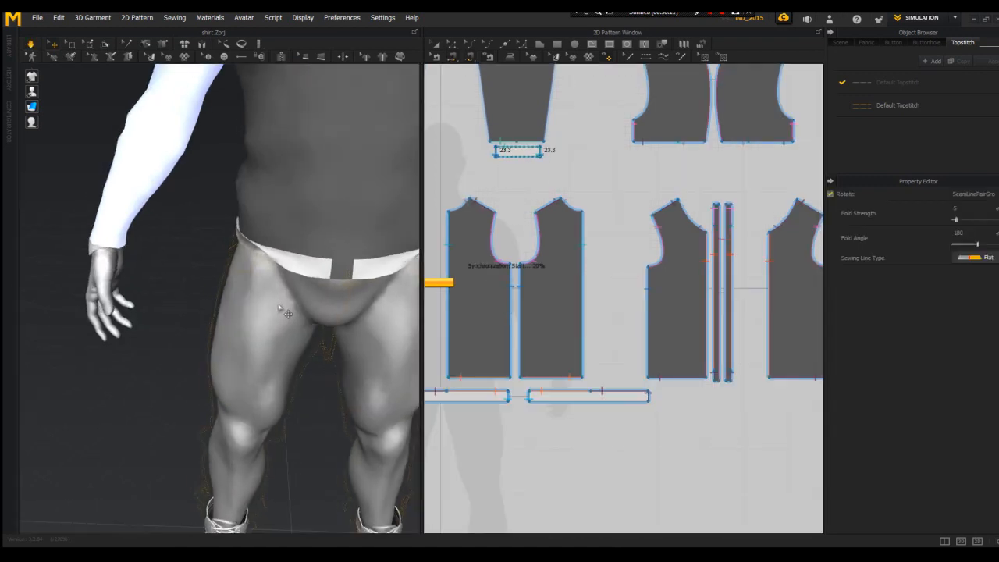
{"action": "left_click", "coordinate": [129, 204]}
{"action": "scroll", "coordinate": [151, 230], "scroll_direction": "down", "scroll_amount": 5}
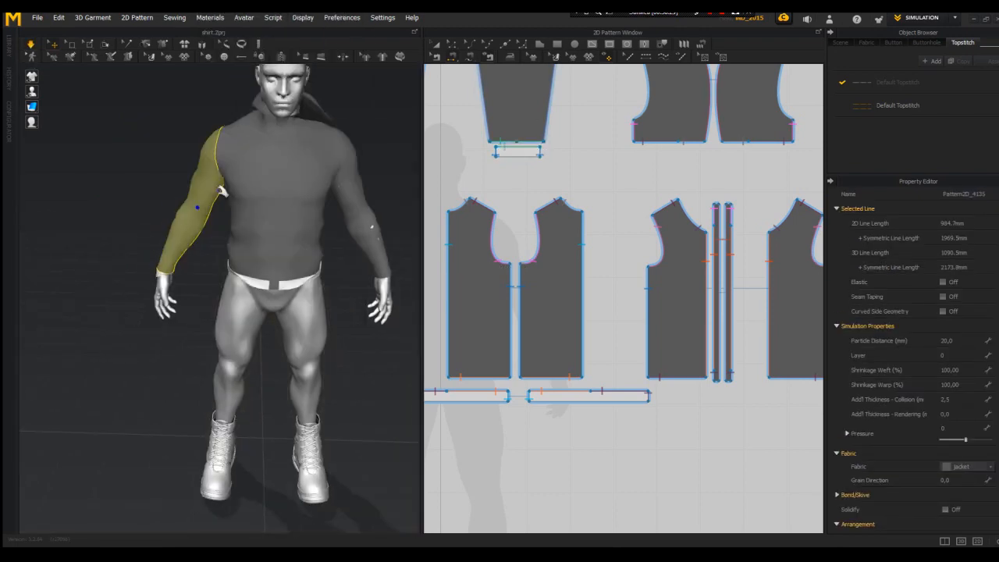
- Select the avatar's left sleeve in the 3D view and freeze it
{"action": "left_click", "coordinate": [156, 279]}
{"action": "scroll", "coordinate": [156, 279], "scroll_direction": "up", "scroll_amount": 5}
{"action": "right_click", "coordinate": [409, 207]}
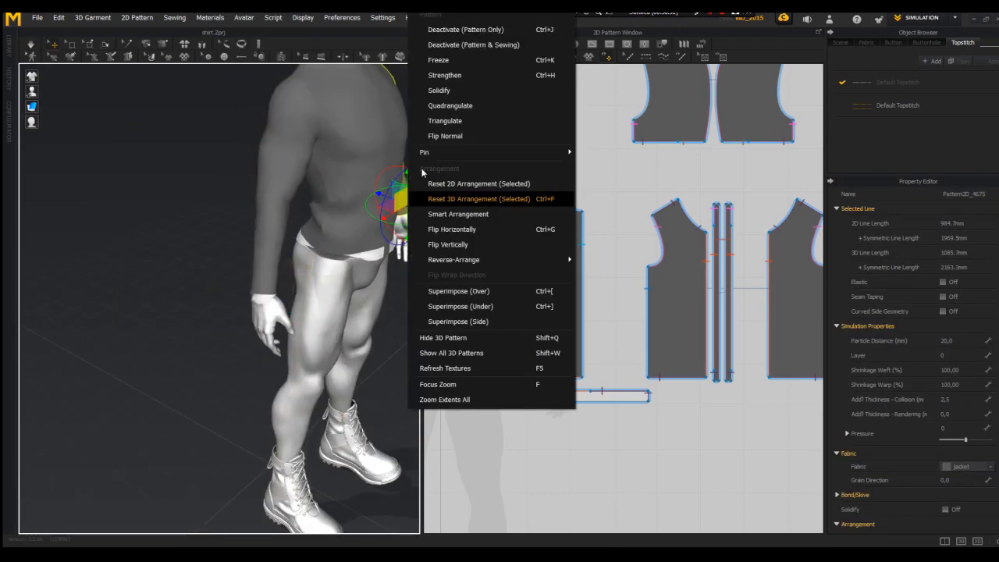
{"action": "right_click_drag", "start_coordinate": [409, 207], "coordinate": [382, 222]}
{"action": "scroll", "coordinate": [383, 222], "scroll_direction": "down", "scroll_amount": 2}
- Create a symmetric copy of the cuff and place it beside the original in the pattern layout
{"action": "left_click", "coordinate": [374, 226]}
{"action": "right_click_drag", "start_coordinate": [390, 297], "coordinate": [276, 317]}
{"action": "left_click", "coordinate": [512, 151]}
{"action": "right_click", "coordinate": [515, 151]}
{"action": "left_click", "coordinate": [640, 155]}
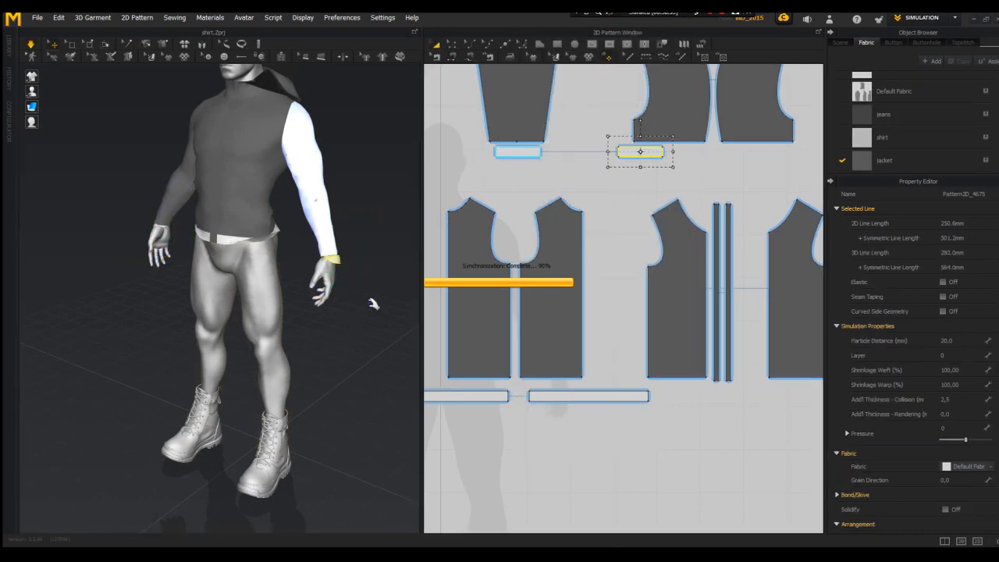
- Settle the copied cuff around the avatar's left wrist against the frozen sleeve, checking its seams in the pattern layout
{"action": "left_click", "coordinate": [329, 260]}
{"action": "scroll", "coordinate": [517, 175], "scroll_direction": "up", "scroll_amount": 3}
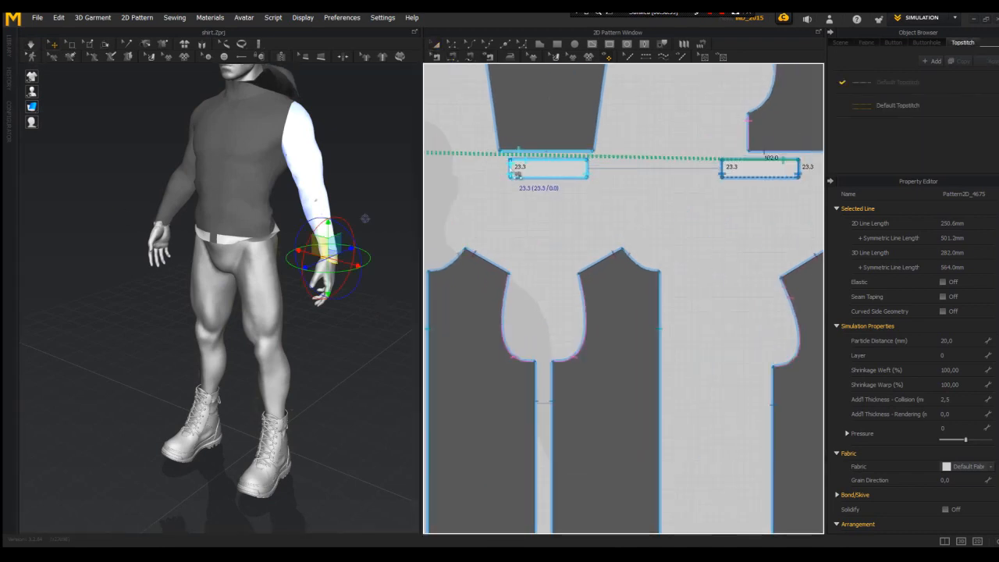
{"action": "left_click", "coordinate": [442, 46]}
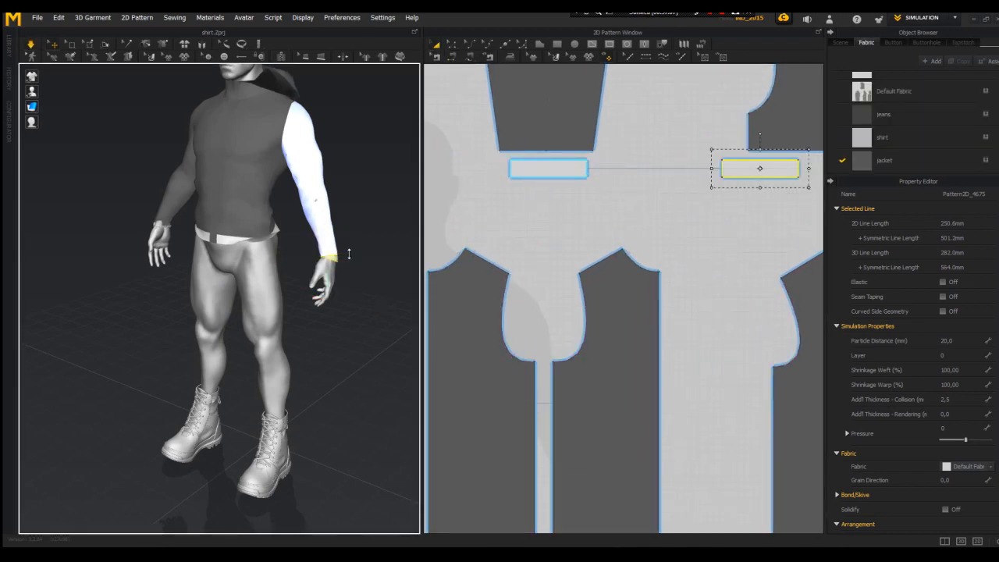
{"action": "right_click_drag", "start_coordinate": [359, 254], "coordinate": [356, 247]}
{"action": "key", "text": "space"}
- Unfreeze the avatar's left sleeve and resume the simulation
{"action": "left_click", "coordinate": [356, 247]}
{"action": "scroll", "coordinate": [357, 247], "scroll_direction": "down", "scroll_amount": 3}
{"action": "left_click", "coordinate": [293, 253]}
{"action": "right_click", "coordinate": [298, 253]}
{"action": "left_click", "coordinate": [342, 46]}
{"action": "right_click_drag", "start_coordinate": [342, 156], "coordinate": [336, 188]}
{"action": "key", "text": "space"}
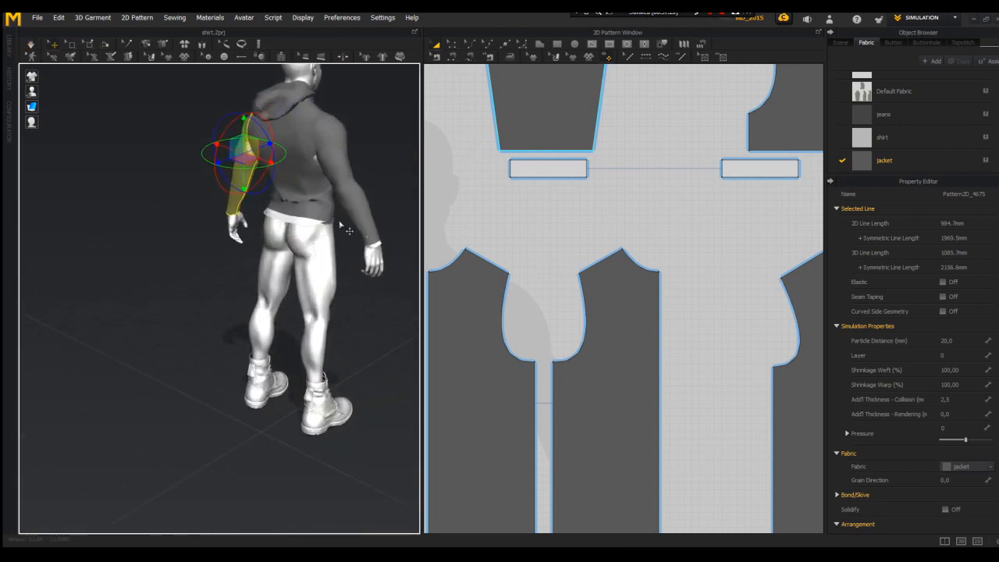
- Pull the waistband at the avatar's back and left hip to adjust its drape during the simulation
{"action": "scroll", "coordinate": [357, 212], "scroll_direction": "up", "scroll_amount": 3}
{"action": "left_click", "coordinate": [363, 202]}
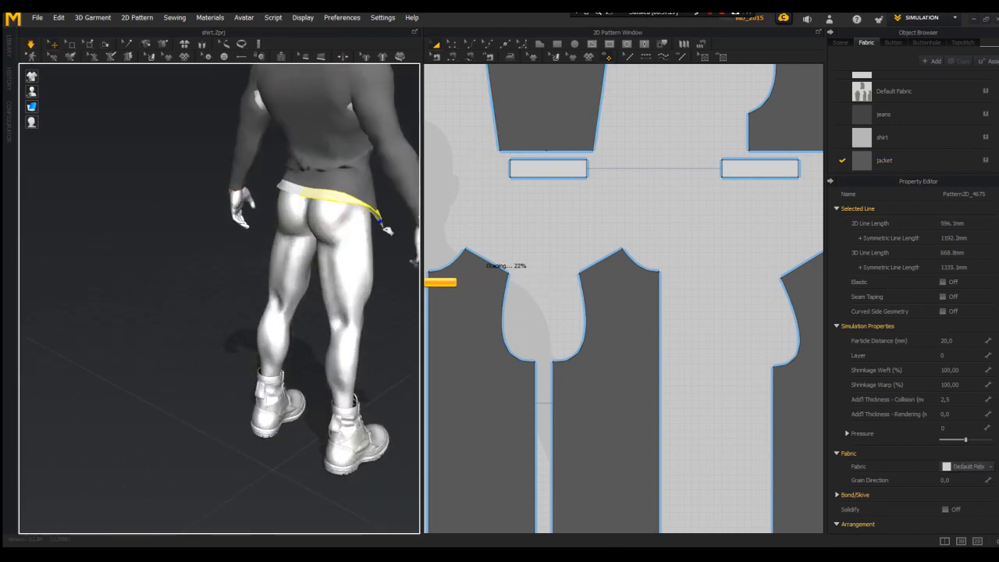
{"action": "right_click_drag", "start_coordinate": [383, 235], "coordinate": [317, 246]}
{"action": "left_click", "coordinate": [319, 250]}
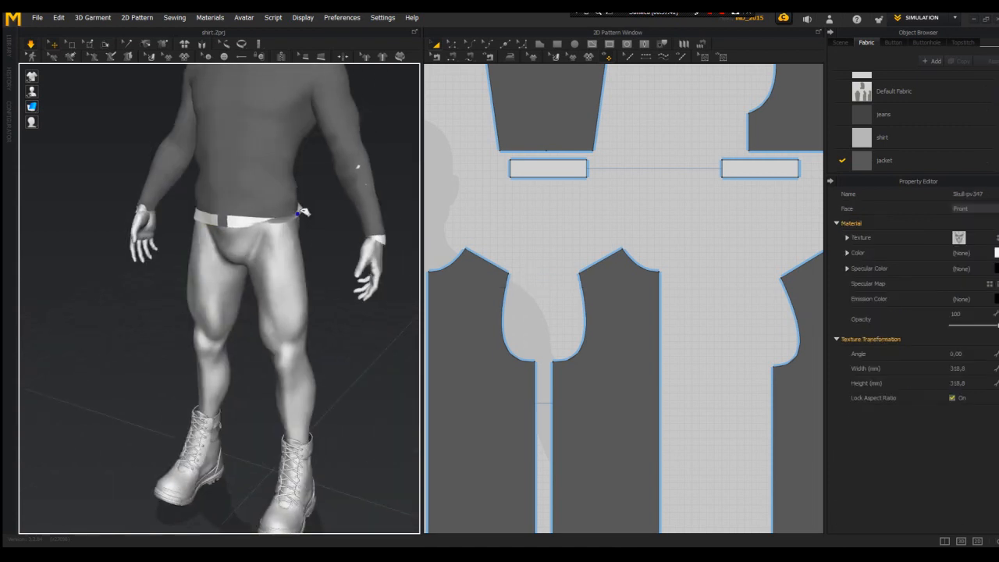
{"action": "scroll", "coordinate": [326, 237], "scroll_direction": "up", "scroll_amount": 2}
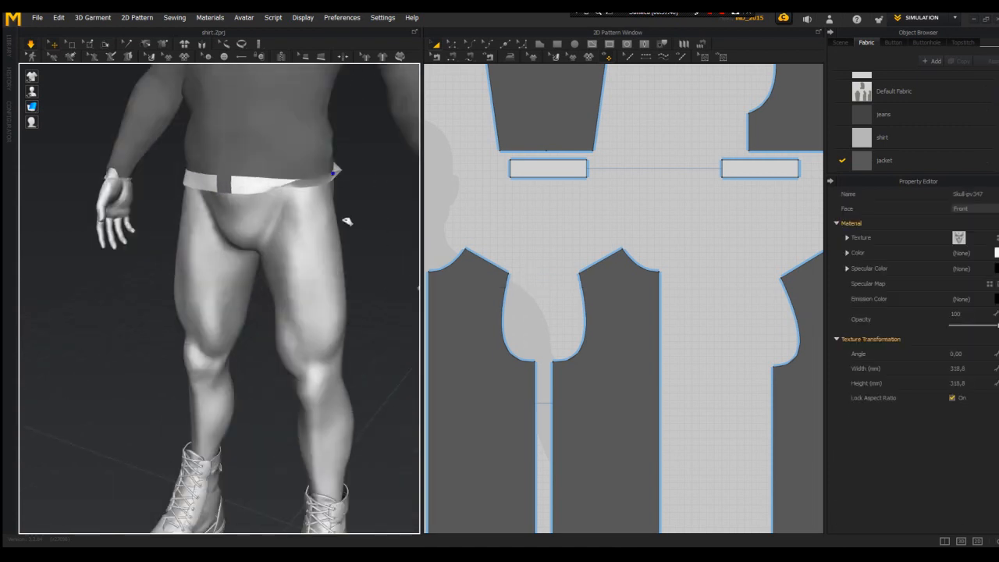
- Restart the simulation and tug the avatar's left sleeve outward to adjust its drape
{"action": "left_click", "coordinate": [31, 45]}
{"action": "scroll", "coordinate": [117, 134], "scroll_direction": "down", "scroll_amount": 3}
{"action": "scroll", "coordinate": [287, 164], "scroll_direction": "up", "scroll_amount": 1}
{"action": "scroll", "coordinate": [515, 192], "scroll_direction": "down", "scroll_amount": 2}
{"action": "left_click", "coordinate": [258, 199]}
{"action": "key", "text": "space"}
{"action": "left_click_drag", "start_coordinate": [346, 116], "coordinate": [358, 116]}
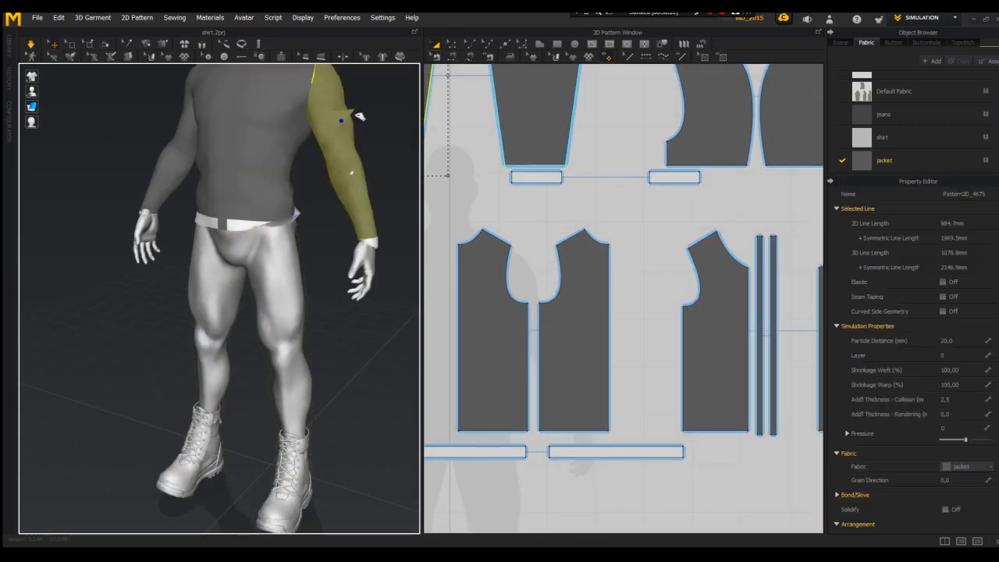
- Pull the avatar's left sleeve and inspect the back waistband during simulation, ending with the simulation stopped and all pieces deselected
{"action": "left_click", "coordinate": [376, 134]}
{"action": "scroll", "coordinate": [305, 102], "scroll_direction": "up", "scroll_amount": 2}
{"action": "scroll", "coordinate": [559, 236], "scroll_direction": "down", "scroll_amount": 5}
{"action": "right_click_drag", "start_coordinate": [316, 189], "coordinate": [153, 213]}
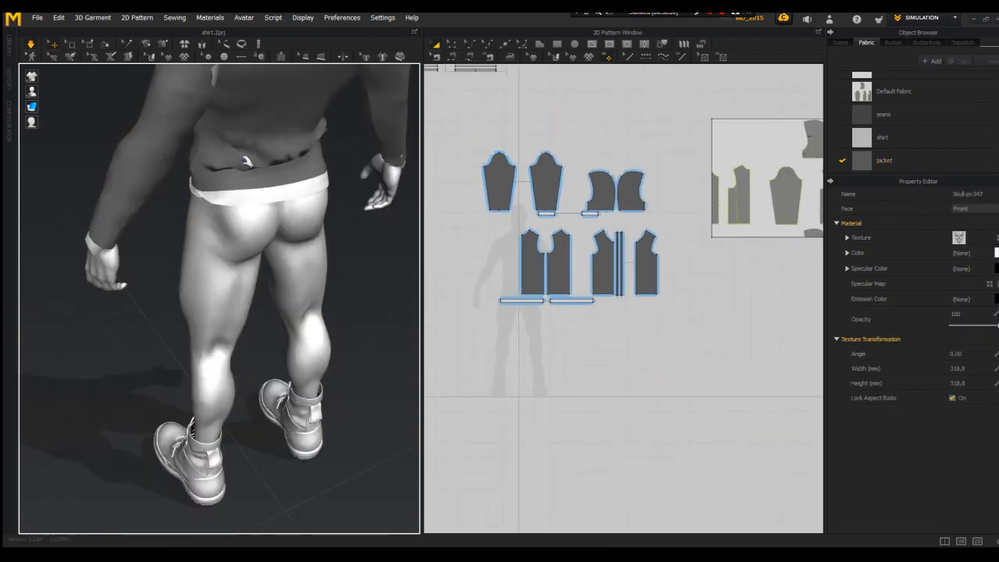
{"action": "scroll", "coordinate": [260, 166], "scroll_direction": "down", "scroll_amount": 2}
{"action": "left_click", "coordinate": [200, 135]}
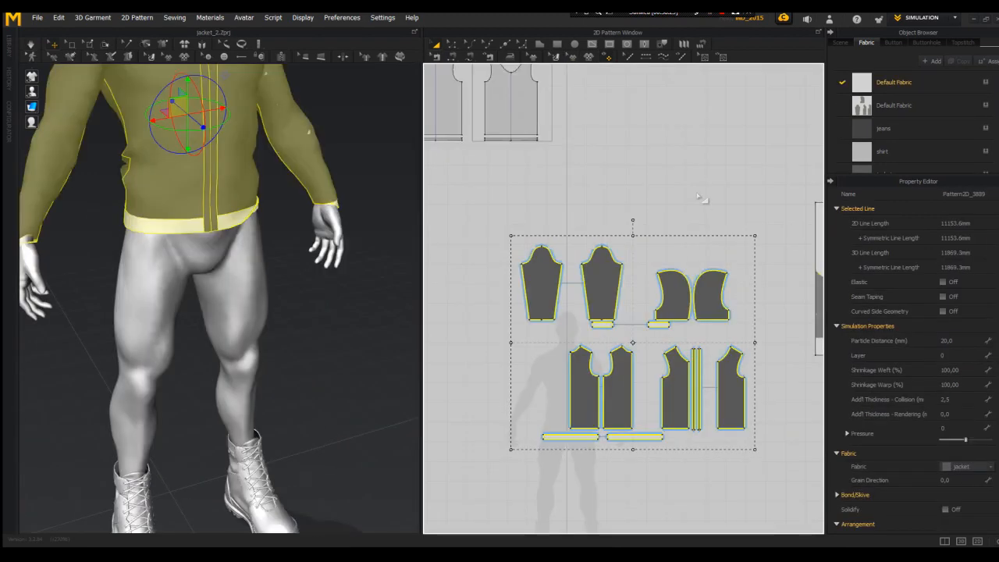
{"action": "left_click", "coordinate": [372, 194]}
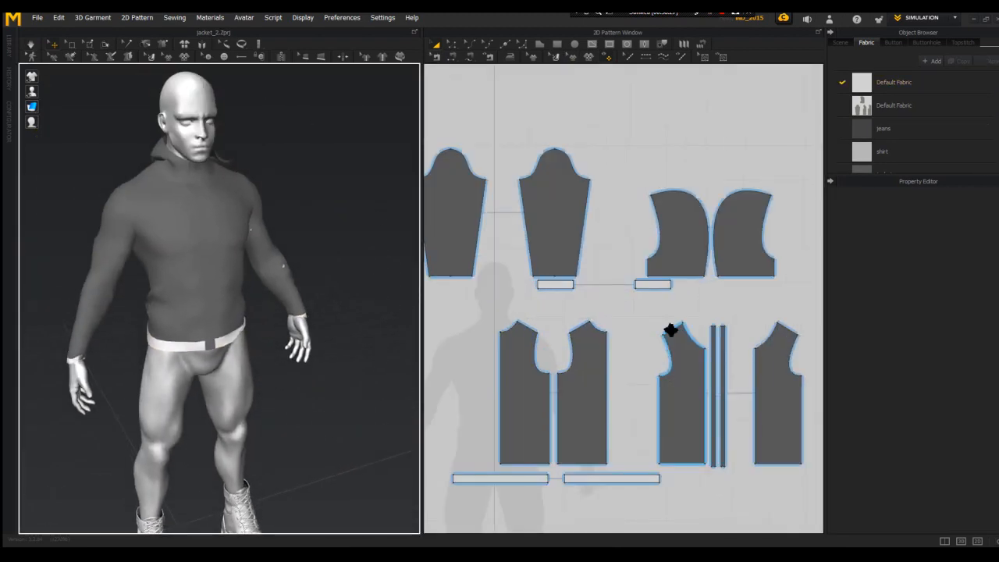
- Replace the seam joining the facing edges of the two centre-front strips with a free-sewn seam about 362 mm long
{"action": "left_click", "coordinate": [435, 56]}
{"action": "scroll", "coordinate": [475, 225], "scroll_direction": "up", "scroll_amount": 4}
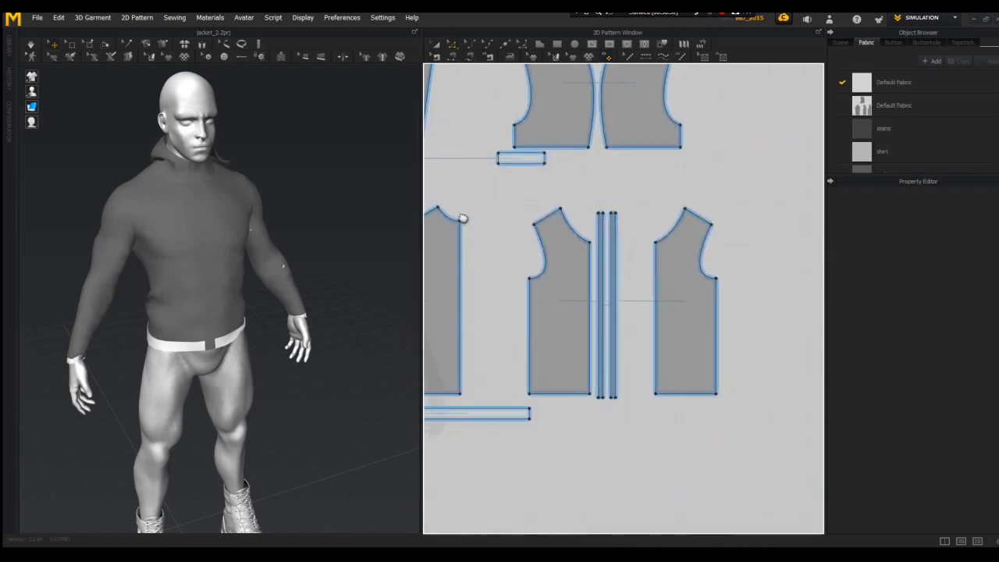
{"action": "left_click", "coordinate": [585, 249]}
{"action": "scroll", "coordinate": [585, 250], "scroll_direction": "up", "scroll_amount": 3}
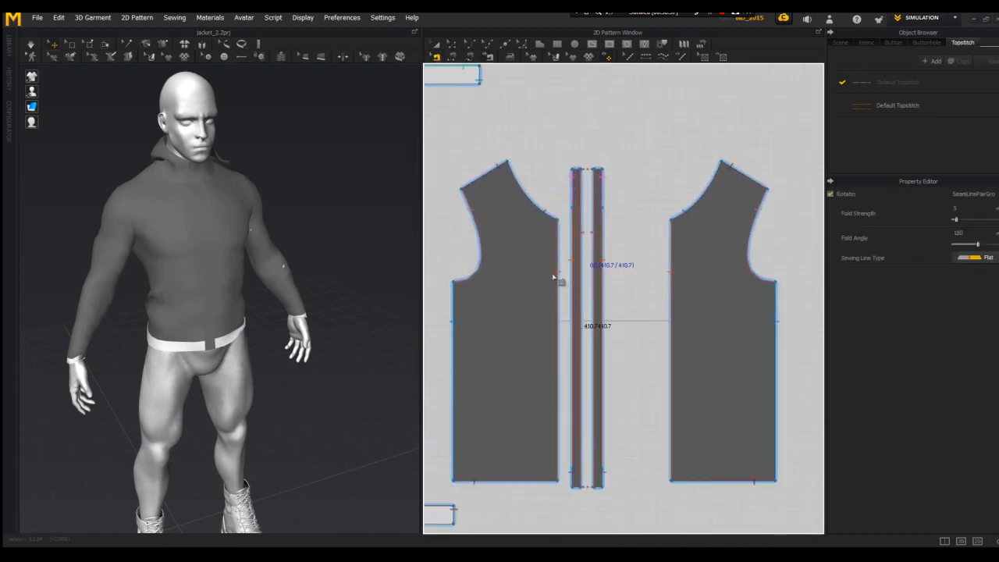
{"action": "left_click", "coordinate": [447, 204]}
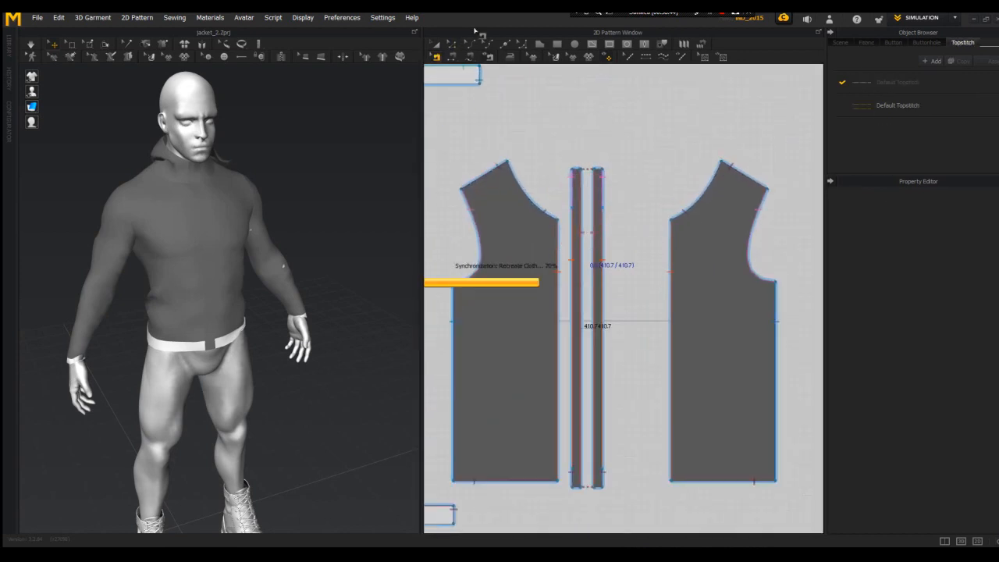
{"action": "left_click", "coordinate": [470, 58]}
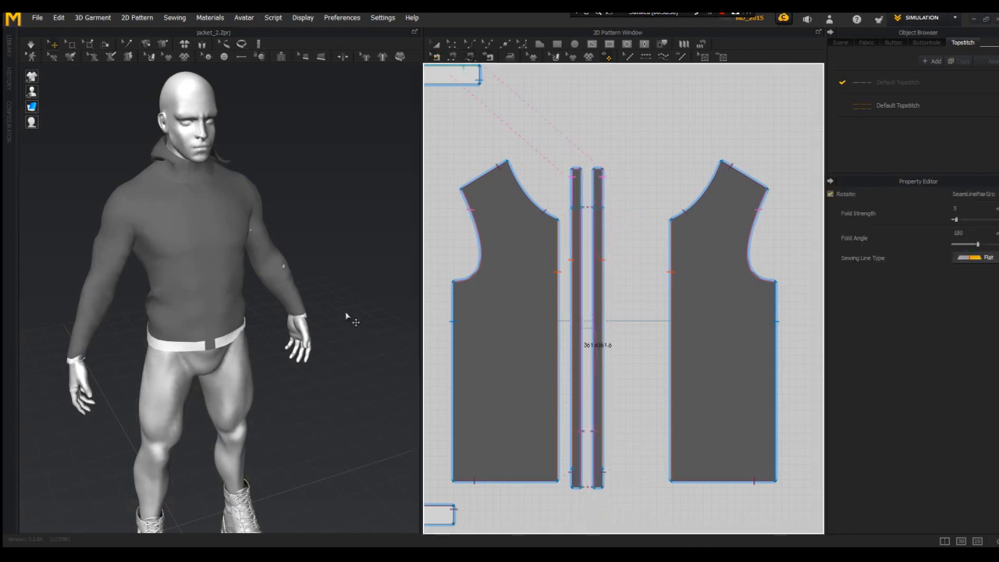
- Set the weft and warp shrinkage of both sleeves to 120%
{"action": "scroll", "coordinate": [346, 314], "scroll_direction": "down", "scroll_amount": 3}
{"action": "right_click_drag", "start_coordinate": [332, 389], "coordinate": [406, 375]}
{"action": "left_click", "coordinate": [436, 44]}
{"action": "right_click_drag", "start_coordinate": [343, 312], "coordinate": [234, 313]}
{"action": "left_click", "coordinate": [107, 289]}
{"action": "left_click", "coordinate": [232, 286], "text": "shift"}
{"action": "left_click", "coordinate": [966, 370]}
{"action": "type", "text": "123"}
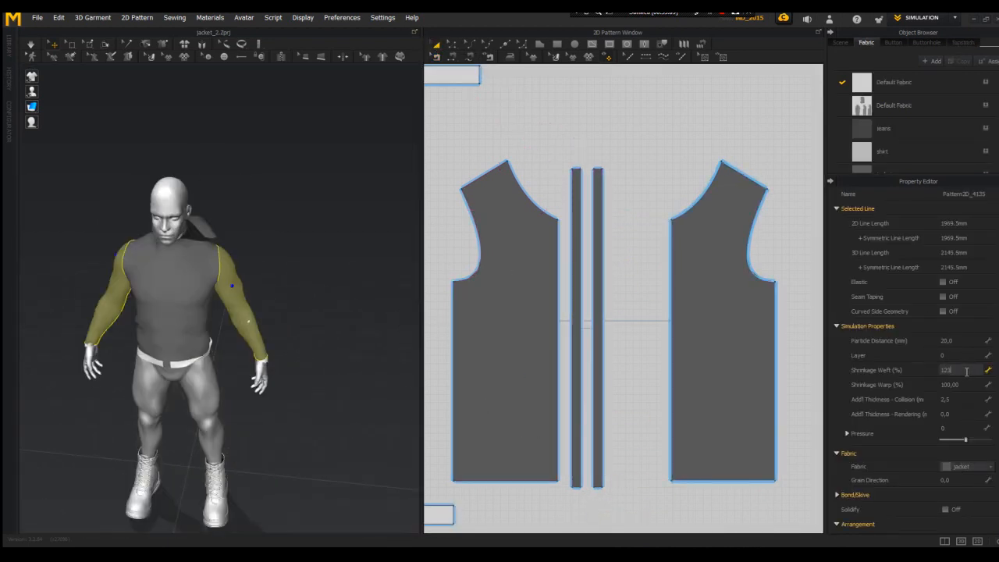
{"action": "left_click", "coordinate": [963, 385]}
{"action": "type", "text": "120"}
{"action": "key", "text": "Return"}
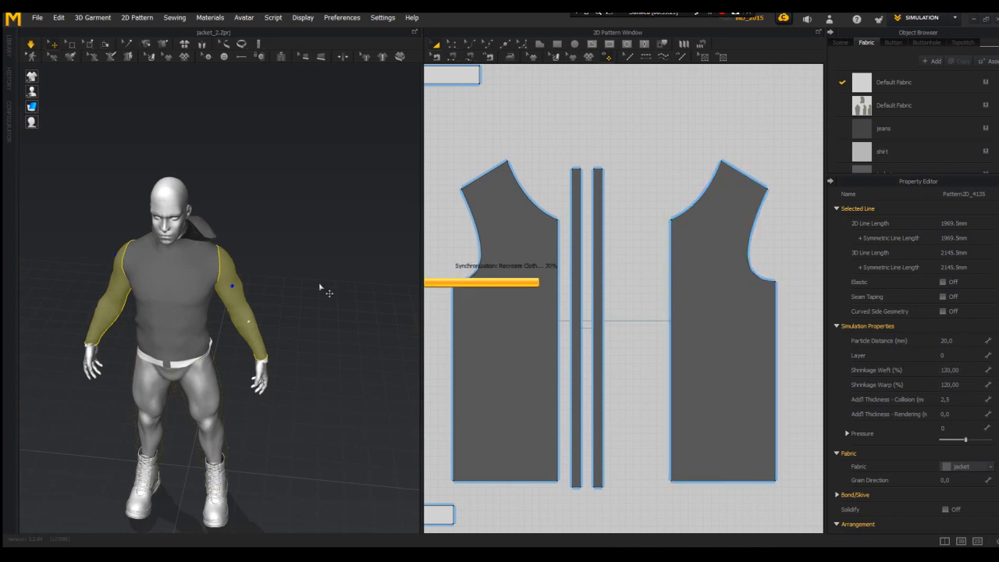
- Simulate the jacket with the enlarged sleeves and check the drape from the front and back
{"action": "right_click_drag", "start_coordinate": [334, 274], "coordinate": [352, 265]}
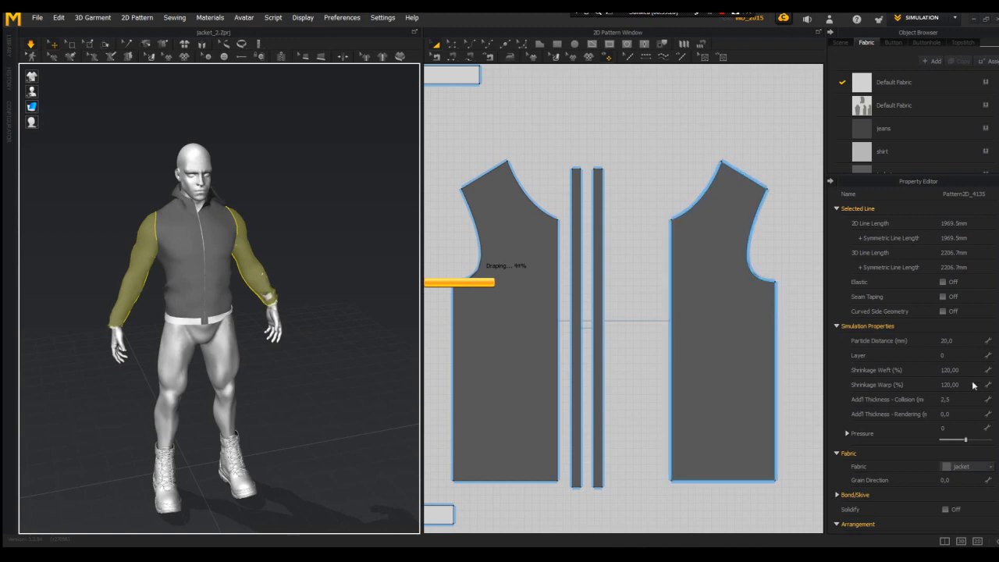
{"action": "right_click_drag", "start_coordinate": [269, 301], "coordinate": [415, 227]}
{"action": "scroll", "coordinate": [280, 244], "scroll_direction": "up", "scroll_amount": 5}
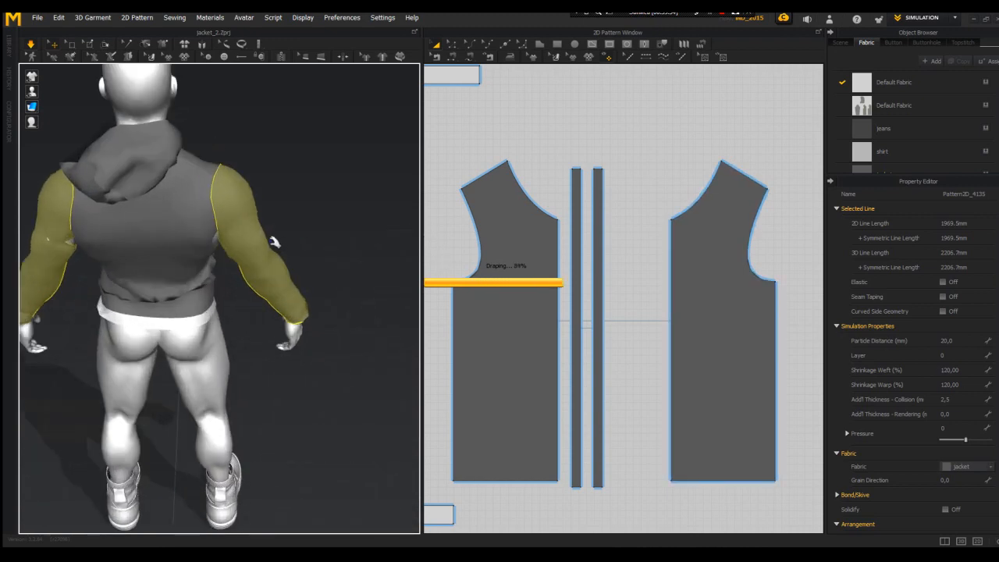
{"action": "right_click_drag", "start_coordinate": [172, 196], "coordinate": [263, 221]}
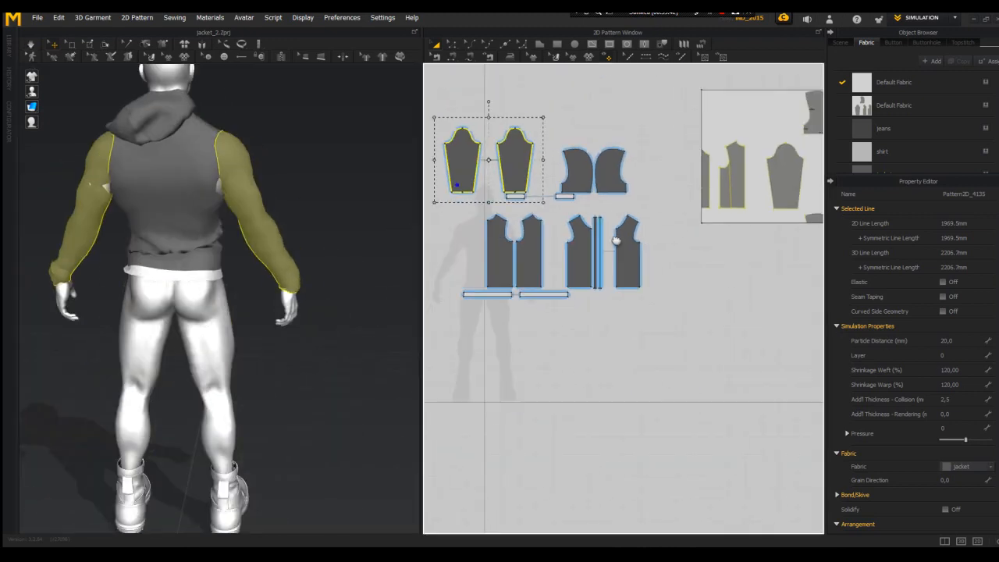
- Rearrange the two back panels in the pattern layout so that their centre edges face each other
{"action": "scroll", "coordinate": [616, 240], "scroll_direction": "up", "scroll_amount": 3}
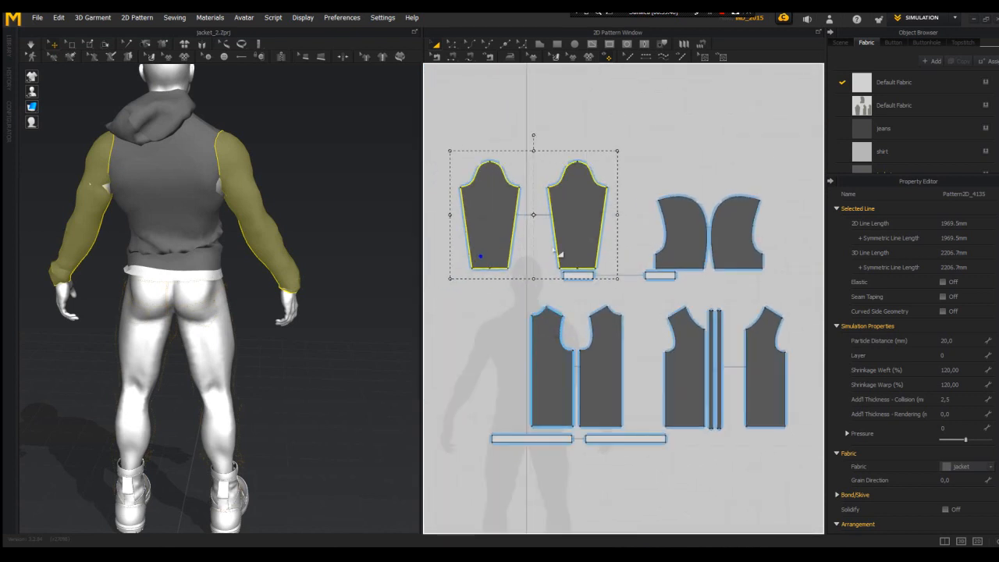
{"action": "left_click", "coordinate": [556, 348]}
{"action": "scroll", "coordinate": [524, 258], "scroll_direction": "up", "scroll_amount": 3}
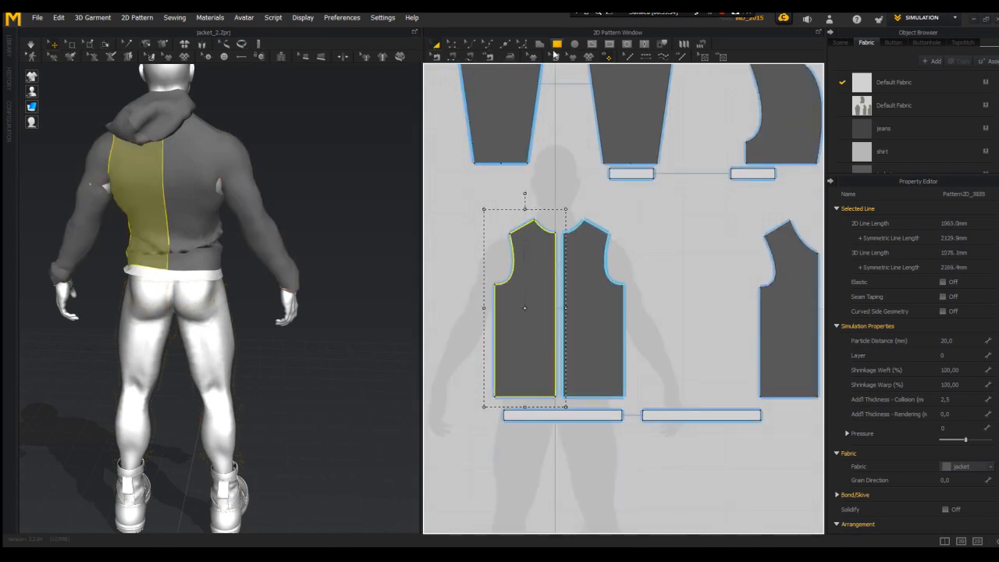
- Draw a mirrored internal line about 97.5 mm long across each upper back panel, raising it and sloping it slightly towards the armholes
{"action": "scroll", "coordinate": [519, 250], "scroll_direction": "up", "scroll_amount": 3}
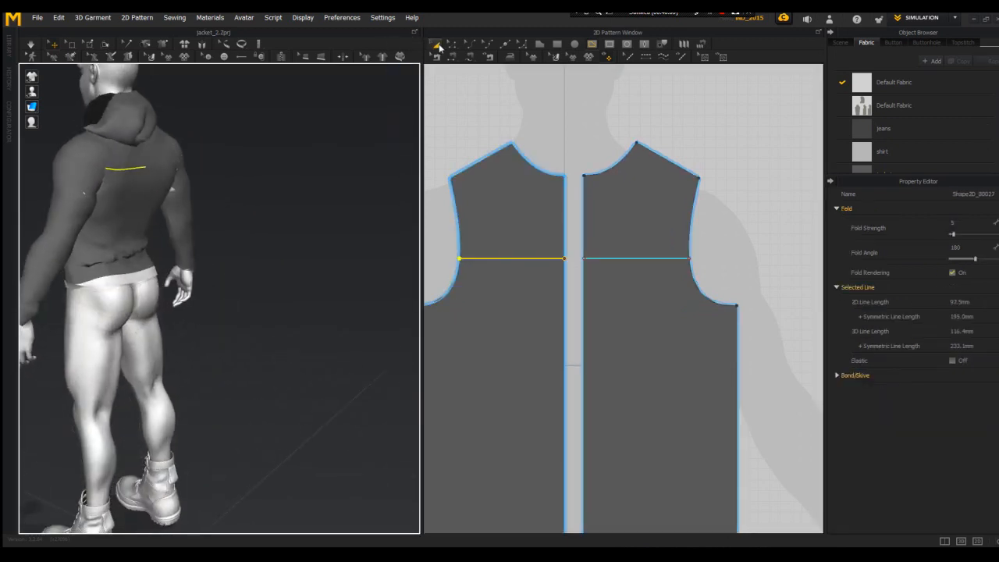
{"action": "scroll", "coordinate": [461, 234], "scroll_direction": "up", "scroll_amount": 3}
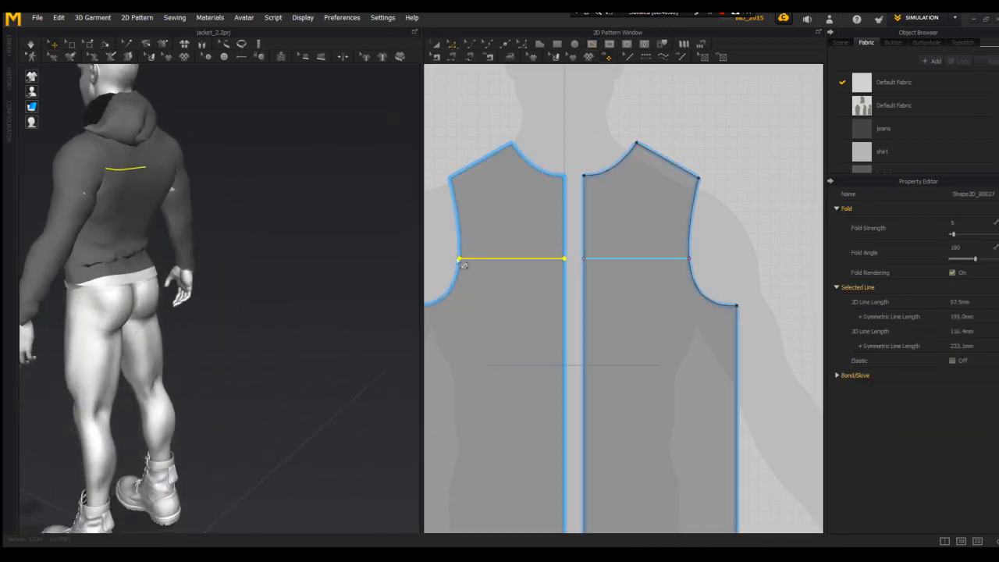
{"action": "left_click_drag", "start_coordinate": [474, 268], "coordinate": [475, 230]}
{"action": "right_click_drag", "start_coordinate": [346, 201], "coordinate": [590, 177]}
{"action": "left_click_drag", "start_coordinate": [708, 228], "coordinate": [708, 219]}
- Examine the upper-back line's placement on the avatar and the jacket's fit from the back and front
{"action": "scroll", "coordinate": [257, 165], "scroll_direction": "down", "scroll_amount": 3}
{"action": "right_click_drag", "start_coordinate": [262, 177], "coordinate": [336, 165]}
{"action": "scroll", "coordinate": [235, 183], "scroll_direction": "up", "scroll_amount": 2}
{"action": "left_click_drag", "start_coordinate": [179, 201], "coordinate": [266, 181]}
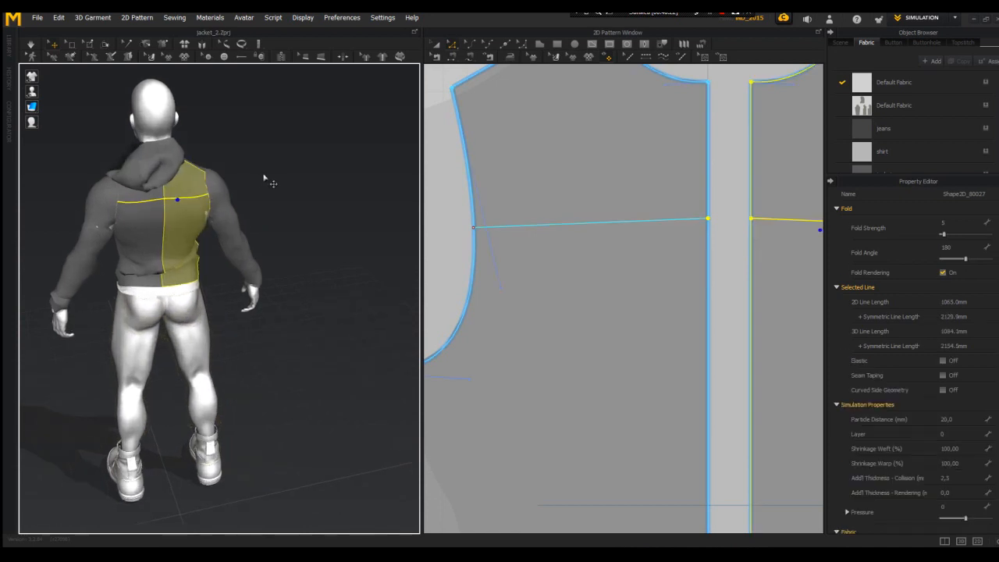
{"action": "left_click", "coordinate": [146, 220]}
{"action": "scroll", "coordinate": [234, 172], "scroll_direction": "down", "scroll_amount": 3}
{"action": "right_click_drag", "start_coordinate": [241, 152], "coordinate": [270, 207]}
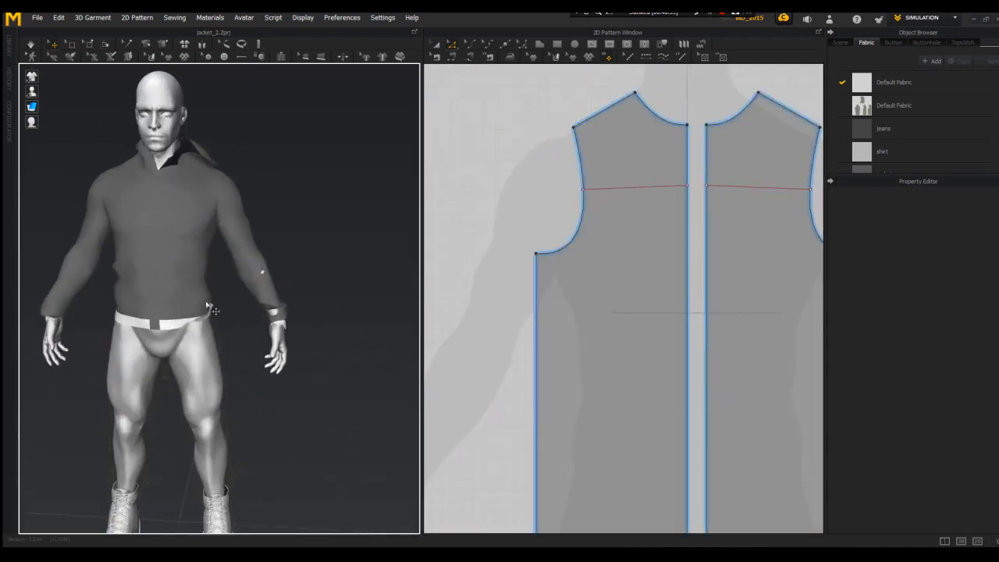
- Simulate the jacket and pull the left front panel and waistband at the avatar's left hip to adjust their drape
{"action": "scroll", "coordinate": [171, 306], "scroll_direction": "up", "scroll_amount": 5}
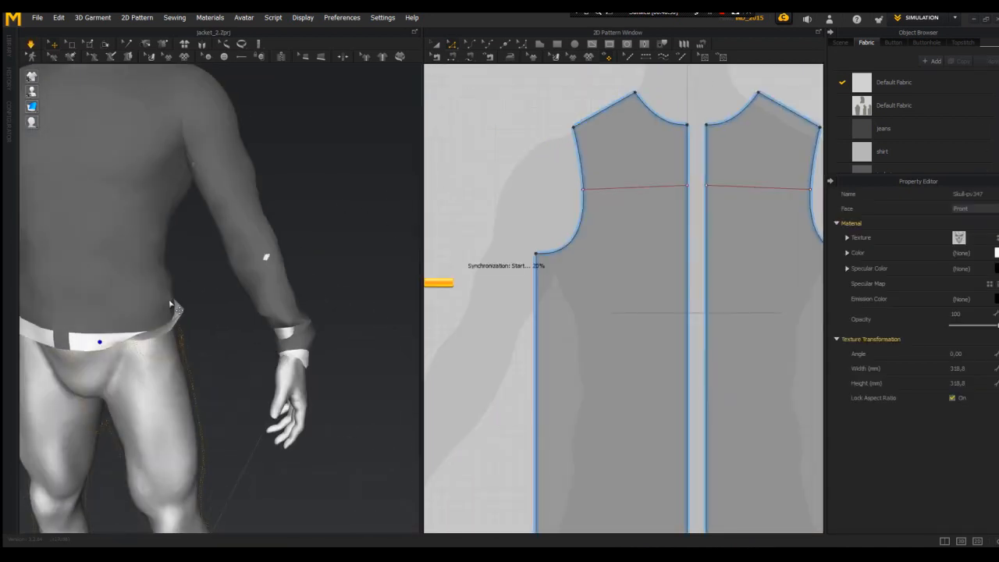
{"action": "left_click", "coordinate": [170, 264]}
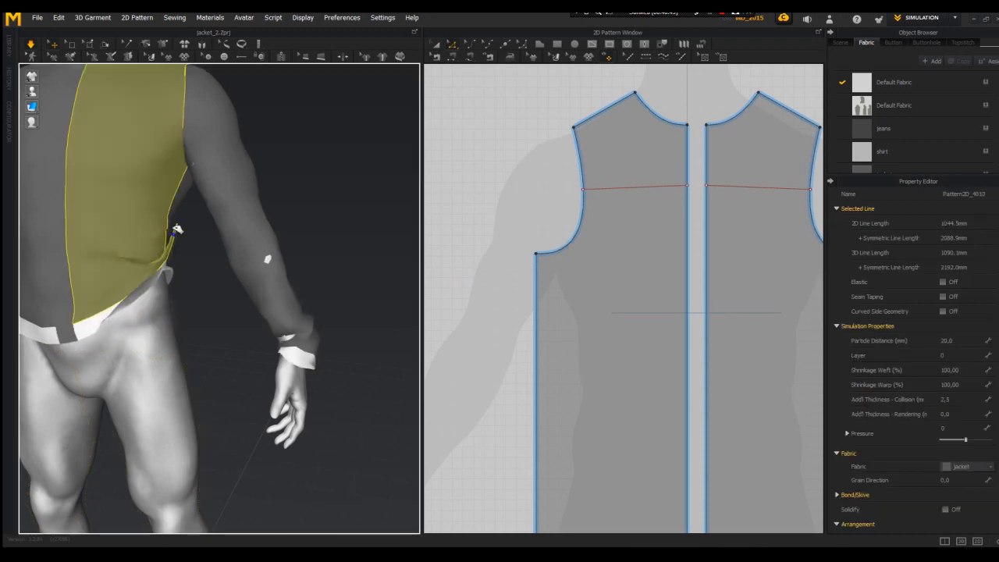
{"action": "left_click", "coordinate": [178, 342]}
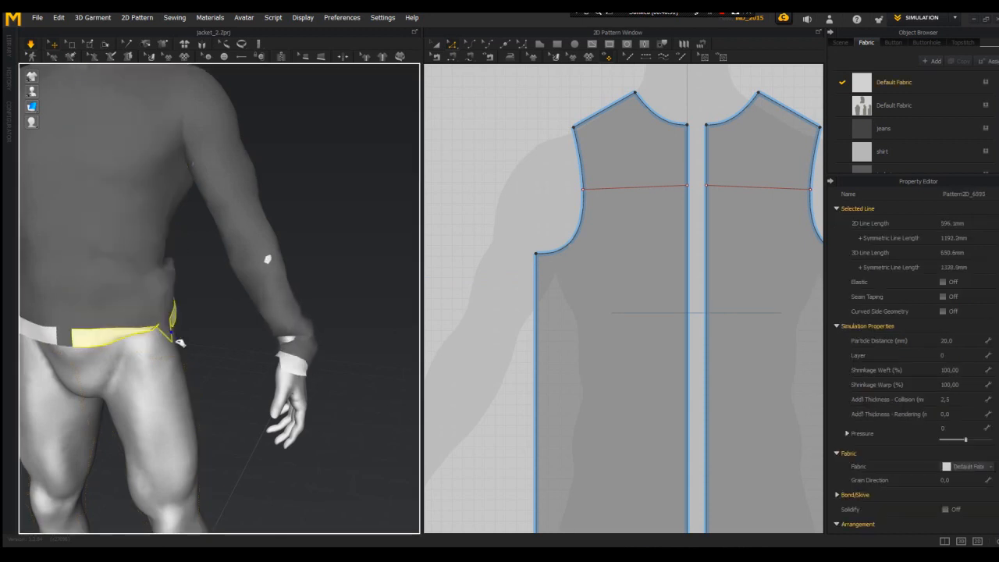
{"action": "left_click_drag", "start_coordinate": [178, 343], "coordinate": [184, 318]}
- Tug the avatar's left sleeve and cuff from the back, side and front, drawing the sleeve up the forearm
{"action": "right_click_drag", "start_coordinate": [167, 277], "coordinate": [199, 234]}
{"action": "left_click", "coordinate": [201, 230]}
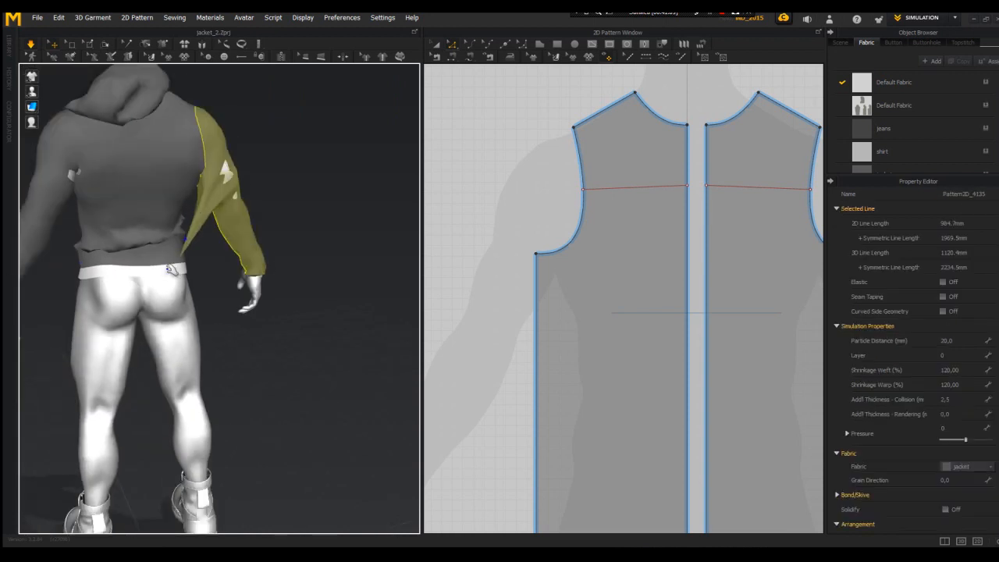
{"action": "right_click_drag", "start_coordinate": [173, 271], "coordinate": [149, 261]}
{"action": "left_click", "coordinate": [144, 265]}
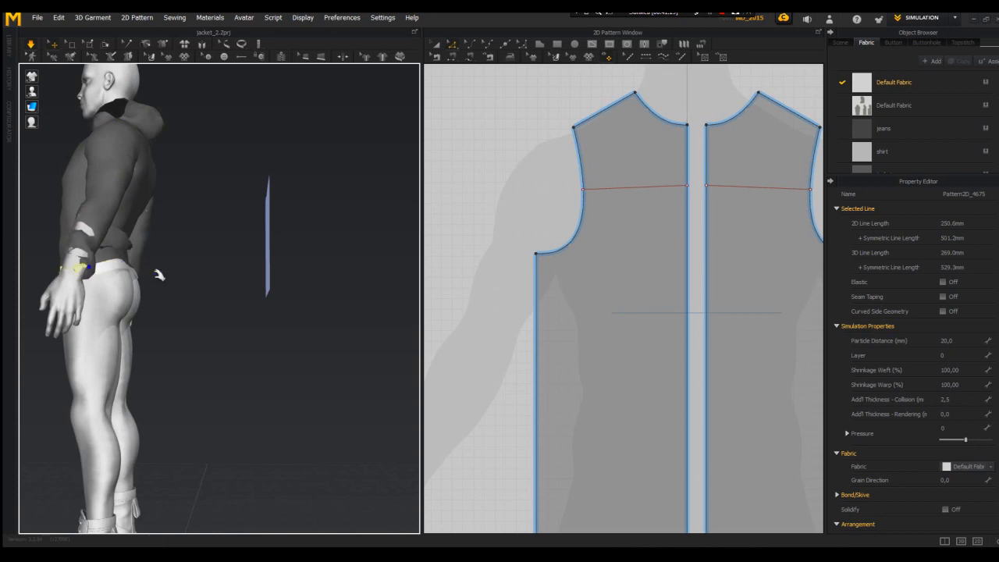
{"action": "left_click", "coordinate": [95, 237]}
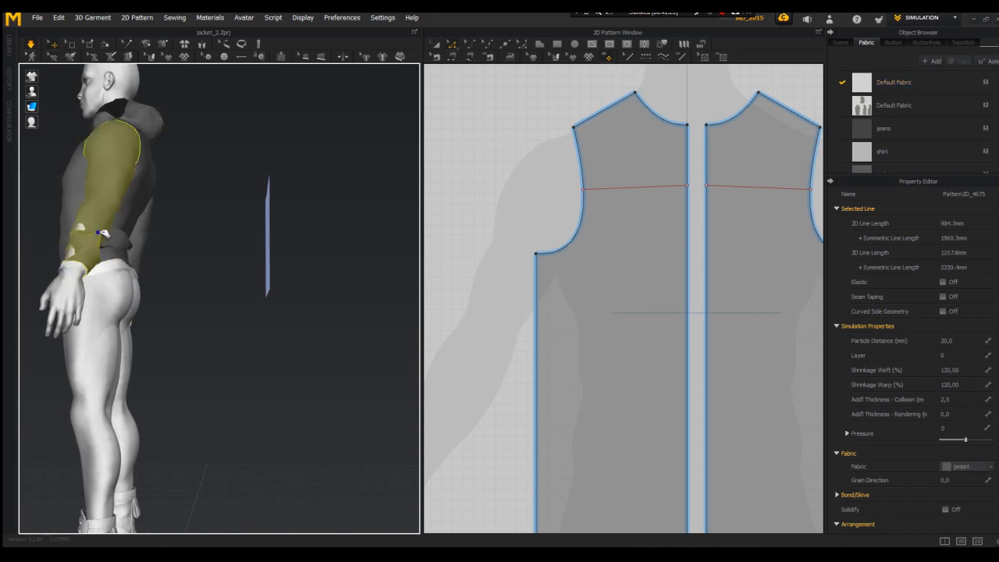
{"action": "right_click_drag", "start_coordinate": [113, 224], "coordinate": [307, 212]}
{"action": "left_click_drag", "start_coordinate": [302, 199], "coordinate": [286, 164]}
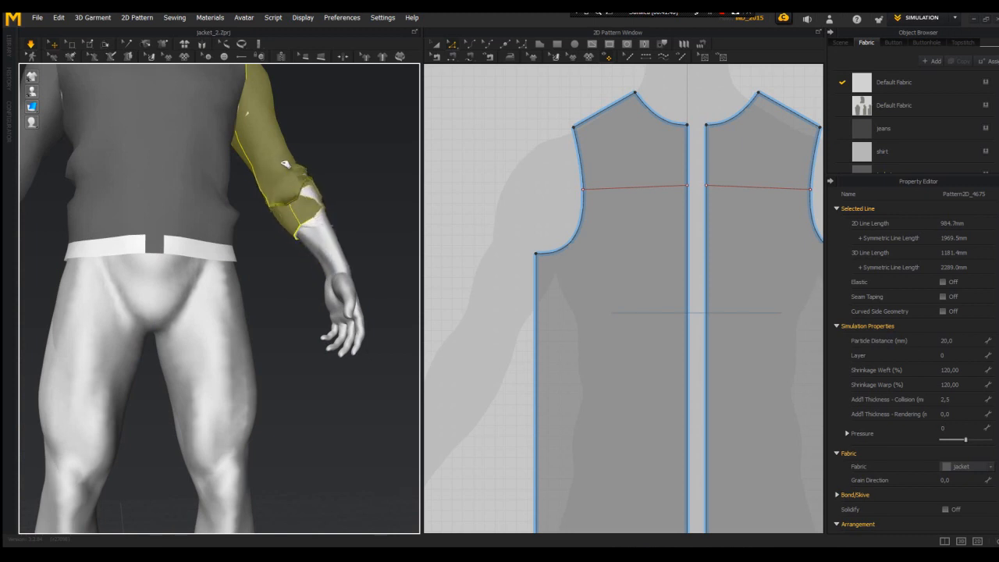
- Stop the simulation, select the cuff on the avatar's left forearm and locate its piece in the pattern layout
{"action": "key", "text": "space"}
{"action": "scroll", "coordinate": [289, 179], "scroll_direction": "up", "scroll_amount": 3}
{"action": "middle_click_drag", "start_coordinate": [299, 204], "coordinate": [185, 248]}
{"action": "scroll", "coordinate": [242, 187], "scroll_direction": "up", "scroll_amount": 3}
{"action": "left_click", "coordinate": [256, 169]}
{"action": "scroll", "coordinate": [257, 178], "scroll_direction": "up", "scroll_amount": 3}
{"action": "middle_click_drag", "start_coordinate": [258, 179], "coordinate": [306, 176]}
{"action": "mouse_move", "coordinate": [41, 113]}
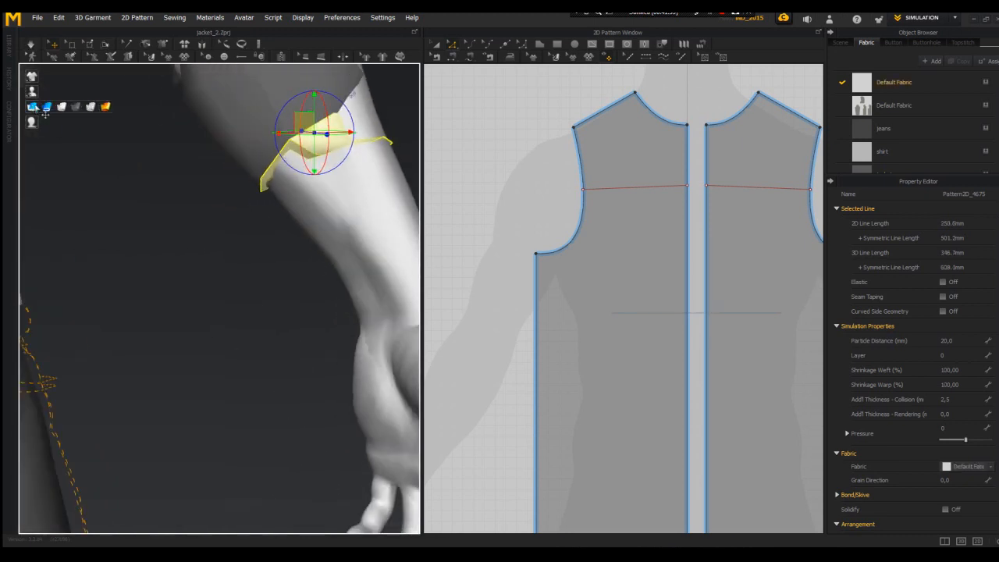
{"action": "left_click", "coordinate": [305, 152]}
{"action": "left_click", "coordinate": [437, 45]}
{"action": "scroll", "coordinate": [546, 284], "scroll_direction": "down", "scroll_amount": 6}
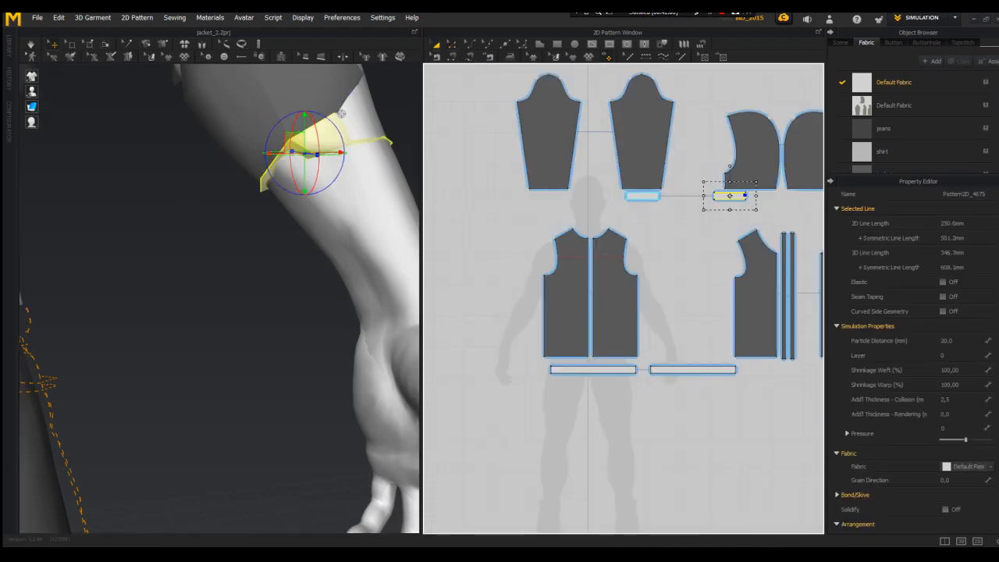
- Inspect the cuff's sewing lines and examine the jacket's drape around the avatar from the front and back
{"action": "scroll", "coordinate": [781, 234], "scroll_direction": "up", "scroll_amount": 3}
{"action": "left_click", "coordinate": [437, 57]}
{"action": "scroll", "coordinate": [671, 181], "scroll_direction": "up", "scroll_amount": 2}
{"action": "middle_click_drag", "start_coordinate": [671, 181], "coordinate": [567, 239]}
{"action": "scroll", "coordinate": [339, 227], "scroll_direction": "down", "scroll_amount": 3}
{"action": "mouse_move", "coordinate": [339, 227]}
{"action": "right_mouse_down"}
{"action": "mouse_move", "coordinate": [283, 232]}
{"action": "mouse_move", "coordinate": [368, 224]}
{"action": "mouse_move", "coordinate": [239, 229]}
{"action": "mouse_move", "coordinate": [351, 230]}
{"action": "right_mouse_up"}
{"action": "scroll", "coordinate": [283, 232], "scroll_direction": "down", "scroll_amount": 1}
{"action": "scroll", "coordinate": [239, 229], "scroll_direction": "down", "scroll_amount": 5}
{"action": "middle_click_drag", "start_coordinate": [350, 230], "coordinate": [341, 246]}
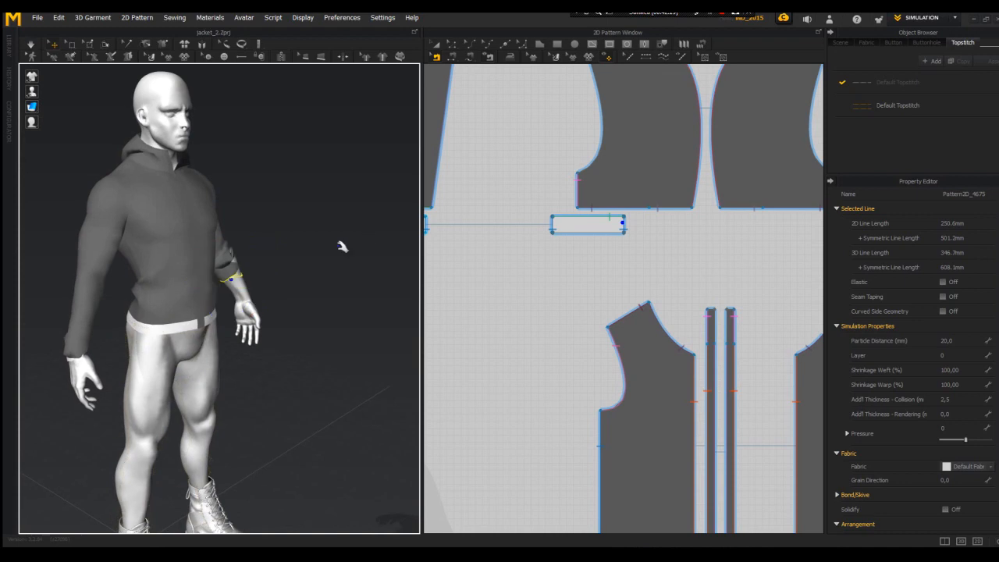
{"action": "left_click", "coordinate": [245, 260]}
{"action": "right_click_drag", "start_coordinate": [244, 260], "coordinate": [351, 258]}
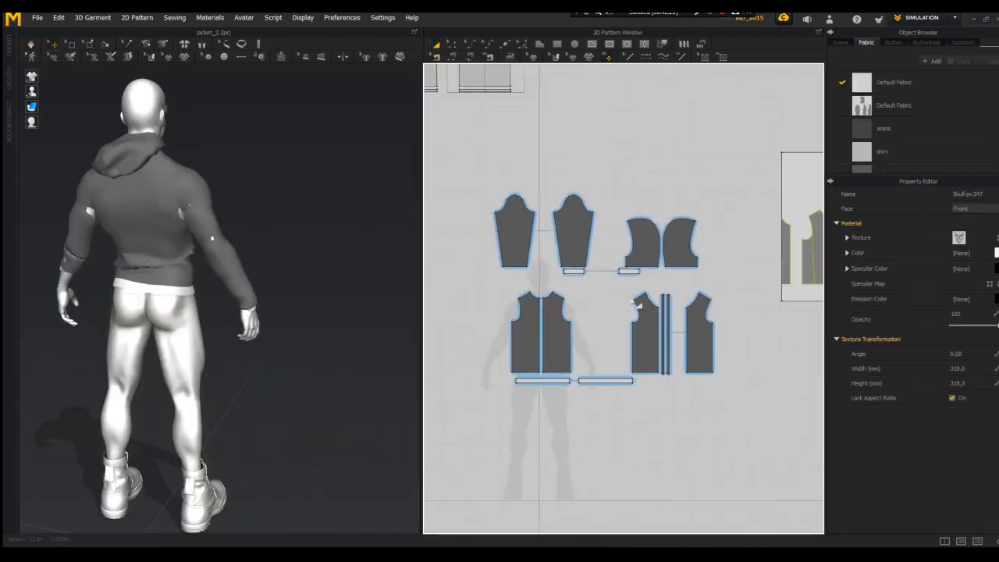
- Set the waistband's weft shrinkage to 80% and simulate the jacket so the band tightens around the hips
{"action": "left_click", "coordinate": [970, 371]}
{"action": "left_click", "coordinate": [401, 342]}
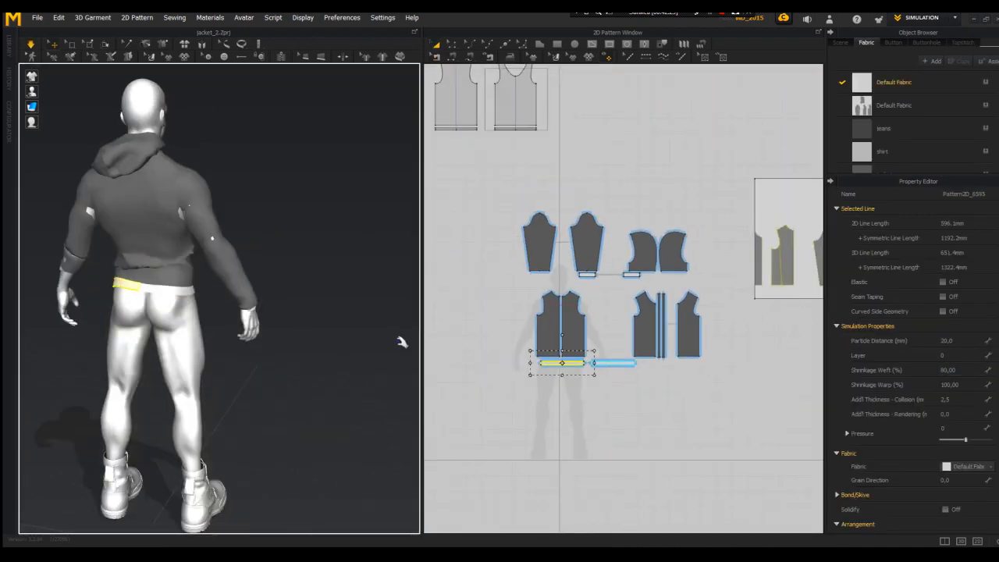
{"action": "right_click_drag", "start_coordinate": [370, 331], "coordinate": [231, 297]}
{"action": "key", "text": "space"}
{"action": "right_click_drag", "start_coordinate": [159, 287], "coordinate": [379, 288]}
- Apply the D_Cotton physical preset to the jacket fabric and simulate the garment
{"action": "left_click", "coordinate": [884, 128]}
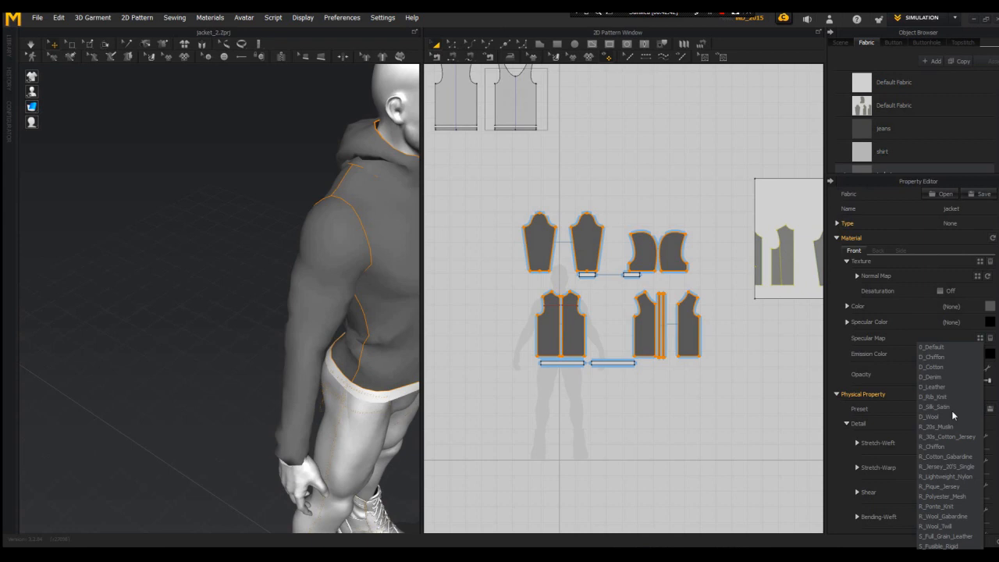
{"action": "left_click", "coordinate": [941, 370]}
{"action": "right_click_drag", "start_coordinate": [359, 353], "coordinate": [224, 335]}
{"action": "right_click_drag", "start_coordinate": [388, 303], "coordinate": [381, 262]}
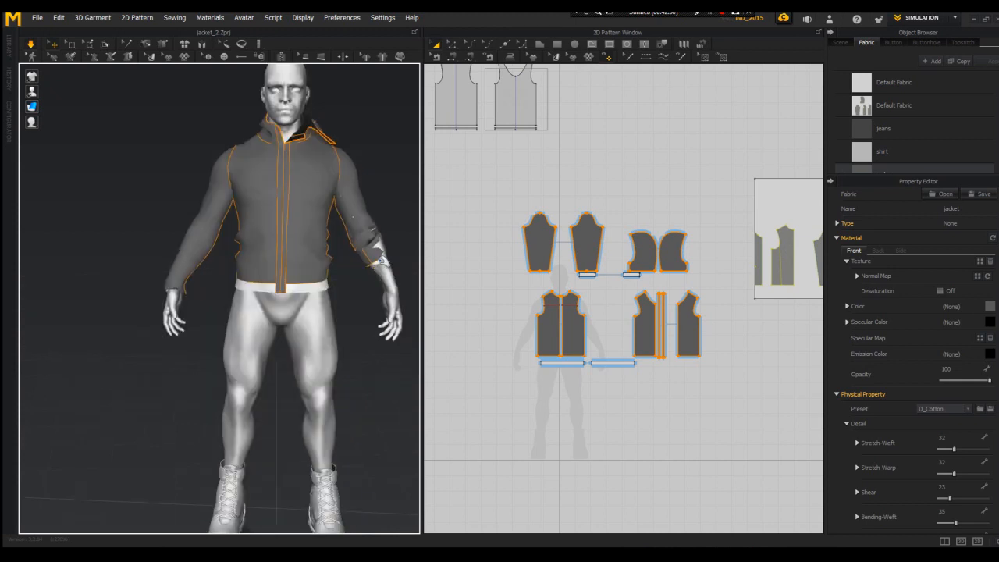
- Pull the loose cuff on the avatar's left arm into place around the wrist while the simulation runs
{"action": "left_click", "coordinate": [386, 297]}
{"action": "left_click_drag", "start_coordinate": [393, 310], "coordinate": [386, 293]}
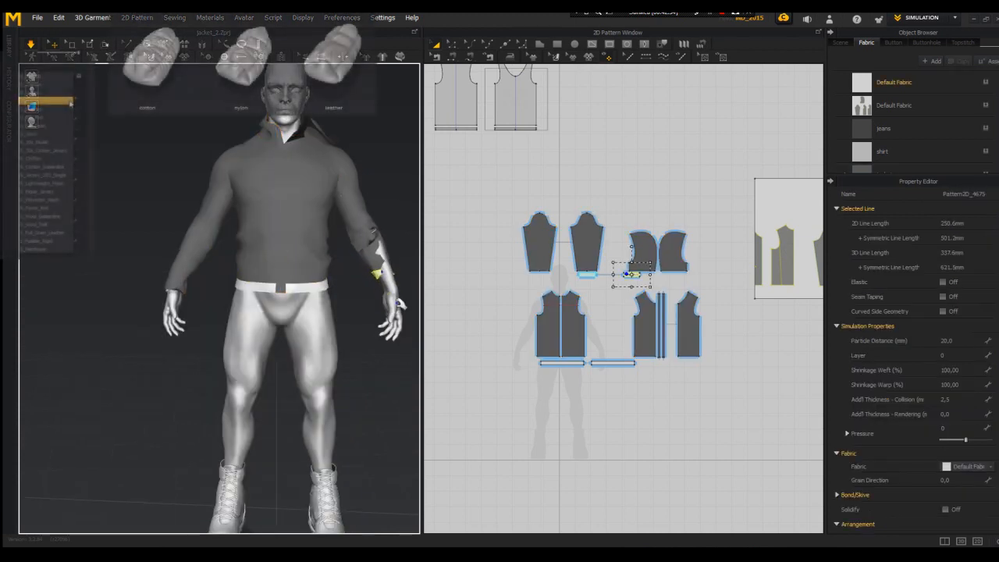
{"action": "right_click_drag", "start_coordinate": [383, 295], "coordinate": [247, 292]}
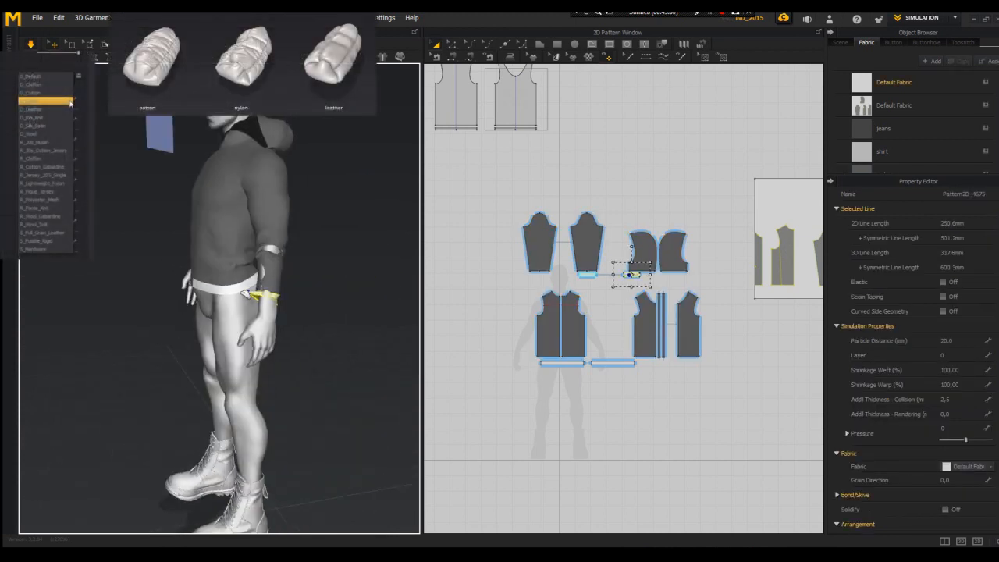
{"action": "right_click_drag", "start_coordinate": [258, 295], "coordinate": [412, 322]}
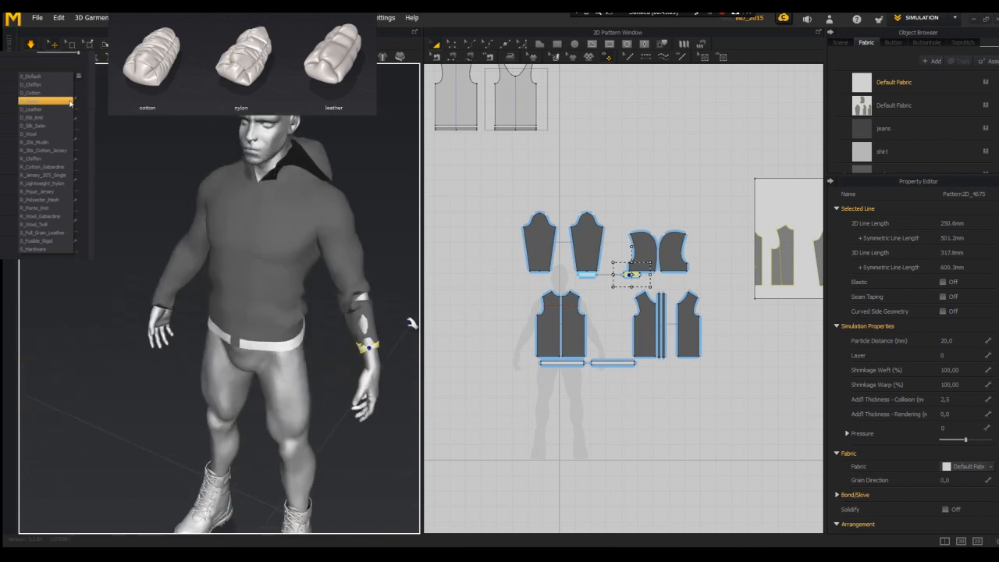
{"action": "mouse_move", "coordinate": [378, 320]}
{"action": "left_mouse_down"}
{"action": "mouse_move", "coordinate": [439, 336]}
{"action": "mouse_move", "coordinate": [383, 330]}
{"action": "left_mouse_up"}
{"action": "right_click_drag", "start_coordinate": [383, 330], "coordinate": [281, 328]}
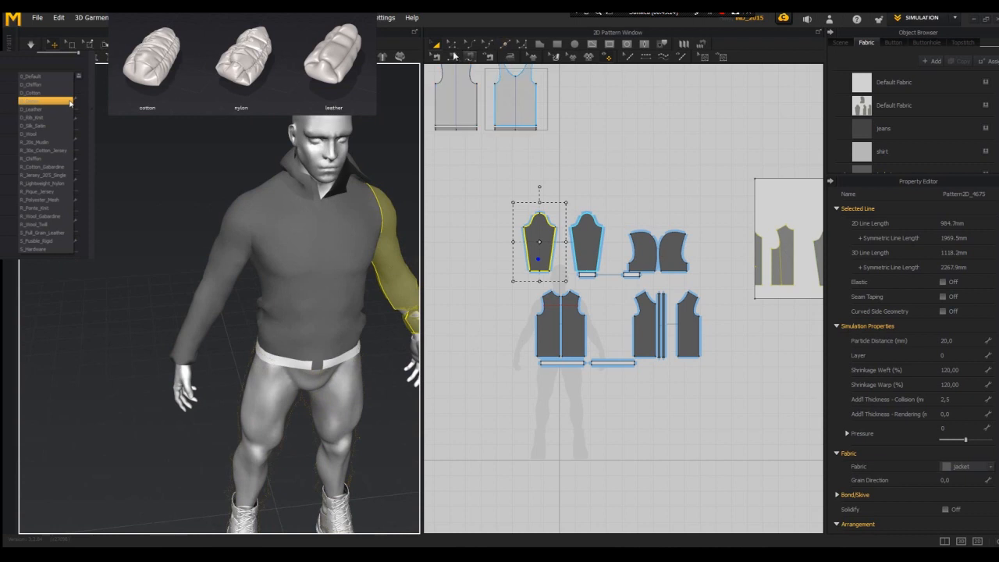
- Set the particle distance of the front and back body panels and the sleeve to 10 mm
{"action": "scroll", "coordinate": [617, 337], "scroll_direction": "up", "scroll_amount": 5}
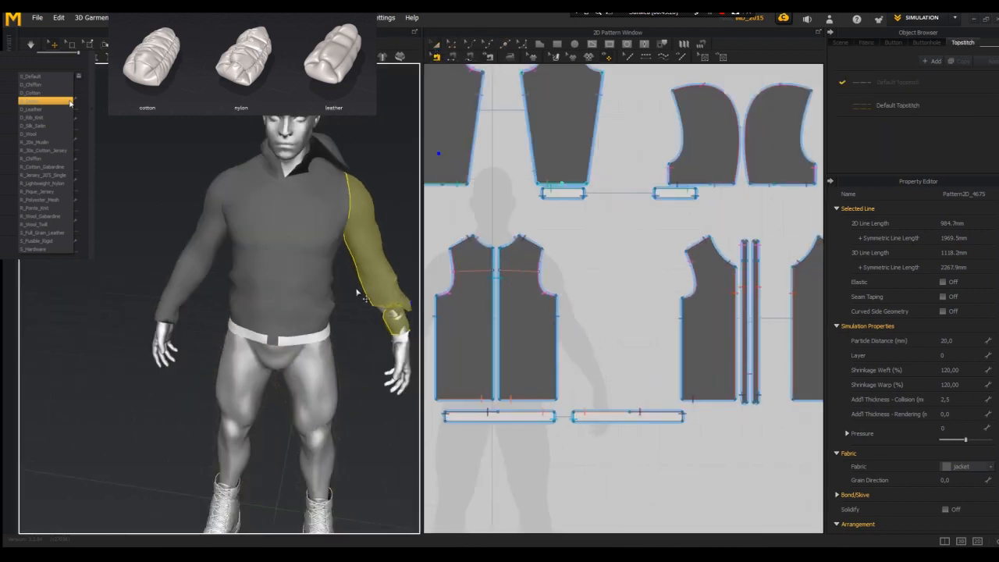
{"action": "left_click", "coordinate": [324, 325]}
{"action": "scroll", "coordinate": [537, 305], "scroll_direction": "down", "scroll_amount": 1}
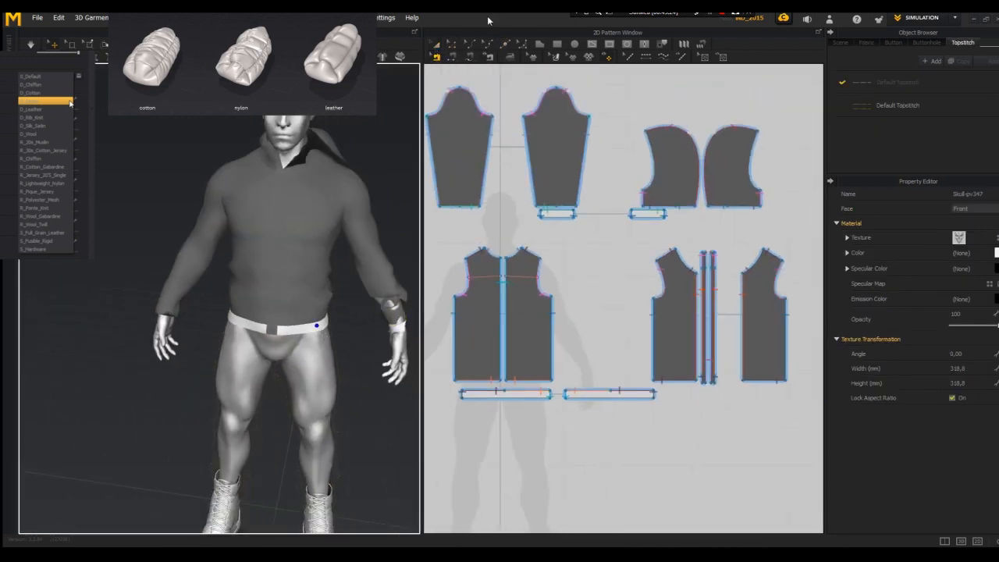
{"action": "left_click", "coordinate": [435, 45]}
{"action": "scroll", "coordinate": [506, 214], "scroll_direction": "down", "scroll_amount": 5}
{"action": "left_click_drag", "start_coordinate": [453, 154], "coordinate": [614, 287]}
{"action": "left_click", "coordinate": [489, 195]}
{"action": "left_click", "coordinate": [522, 195]}
{"action": "left_click", "coordinate": [513, 254], "text": "shift"}
{"action": "left_click", "coordinate": [496, 253], "text": "shift"}
{"action": "left_click", "coordinate": [563, 253], "text": "shift"}
{"action": "left_click", "coordinate": [593, 254], "text": "shift"}
{"action": "left_click", "coordinate": [961, 342]}
{"action": "type", "text": "1"}
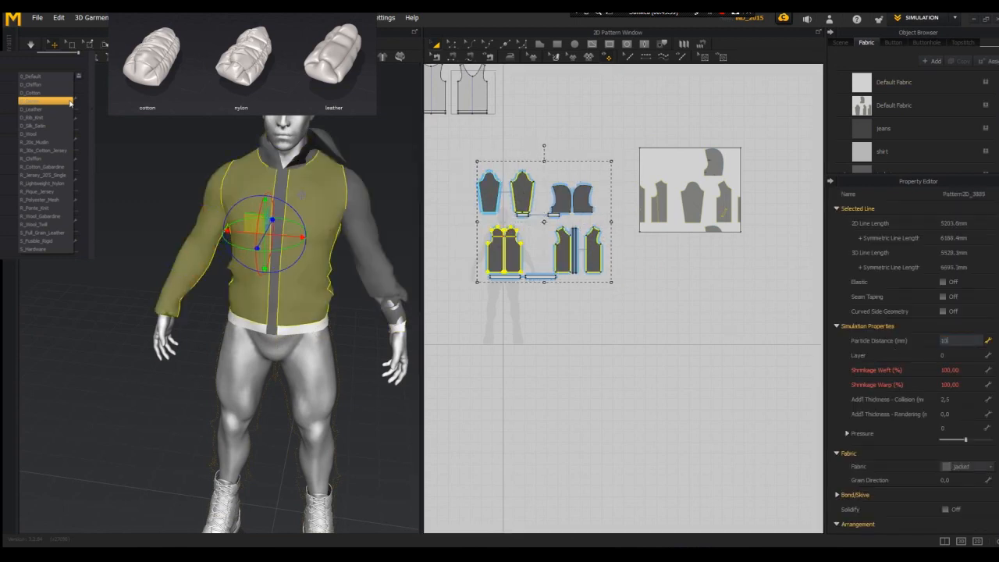
{"action": "type", "text": "0"}
{"action": "key", "text": "Return"}
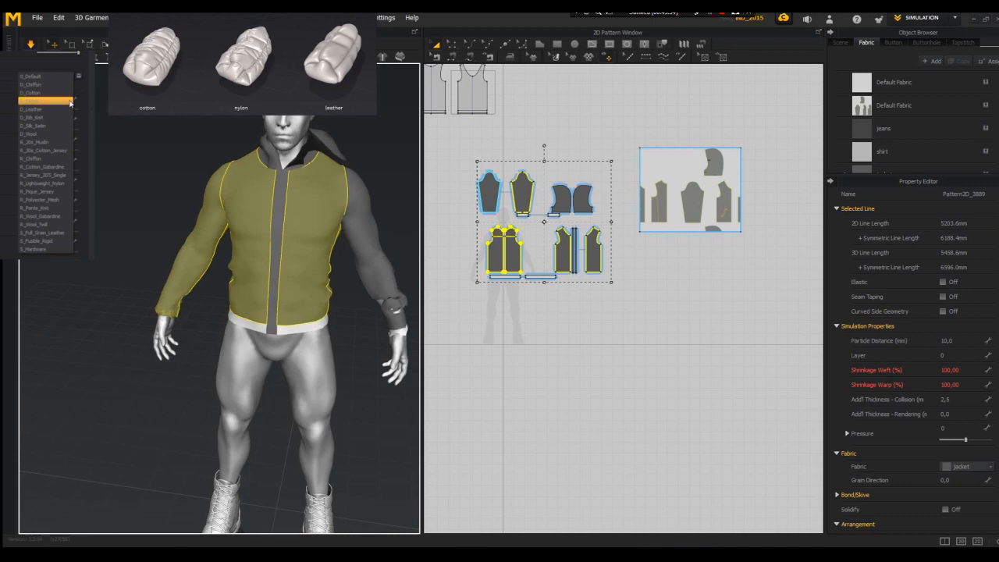
- Tug the sleeve on the avatar's left arm during simulation to settle its drape
{"action": "left_click", "coordinate": [364, 258]}
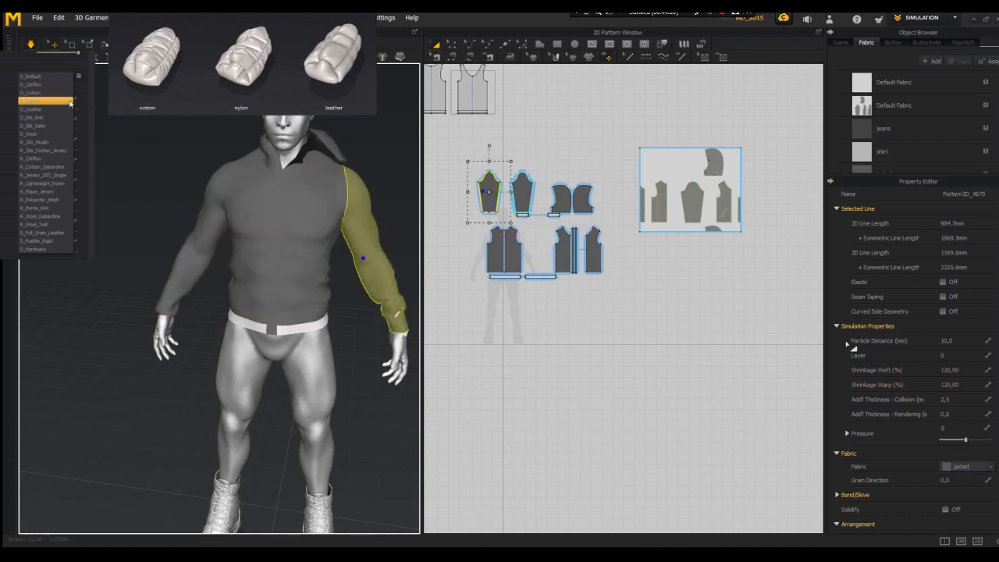
{"action": "left_click", "coordinate": [436, 277]}
{"action": "right_click_drag", "start_coordinate": [349, 188], "coordinate": [369, 156]}
{"action": "left_click", "coordinate": [277, 237]}
{"action": "scroll", "coordinate": [339, 245], "scroll_direction": "down", "scroll_amount": 2}
{"action": "scroll", "coordinate": [470, 207], "scroll_direction": "up", "scroll_amount": 3}
- Lower the underarm points of the back and front body panels to deepen the armholes
{"action": "left_click", "coordinate": [453, 45]}
{"action": "scroll", "coordinate": [501, 251], "scroll_direction": "up", "scroll_amount": 3}
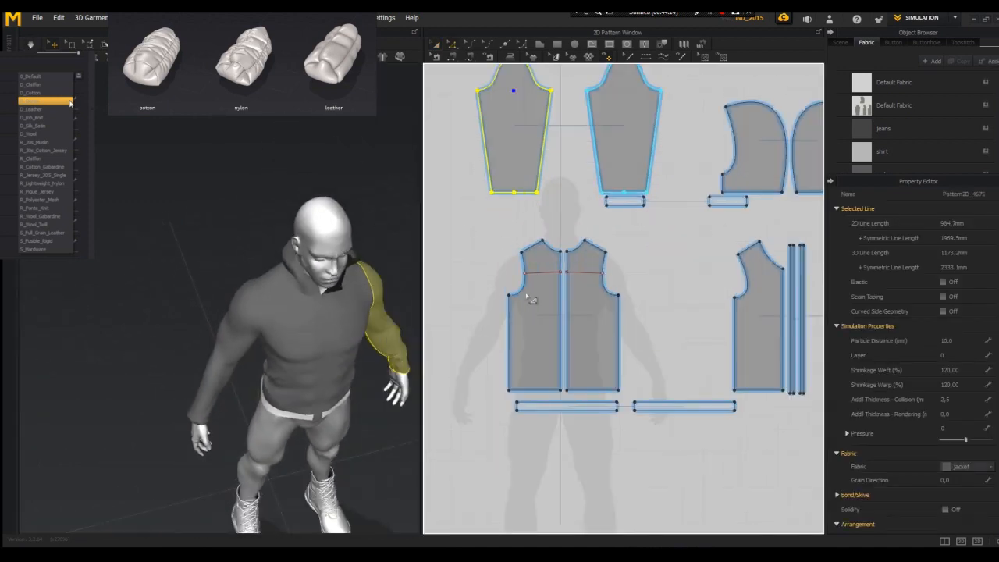
{"action": "left_click", "coordinate": [524, 293]}
{"action": "scroll", "coordinate": [696, 300], "scroll_direction": "down", "scroll_amount": 2}
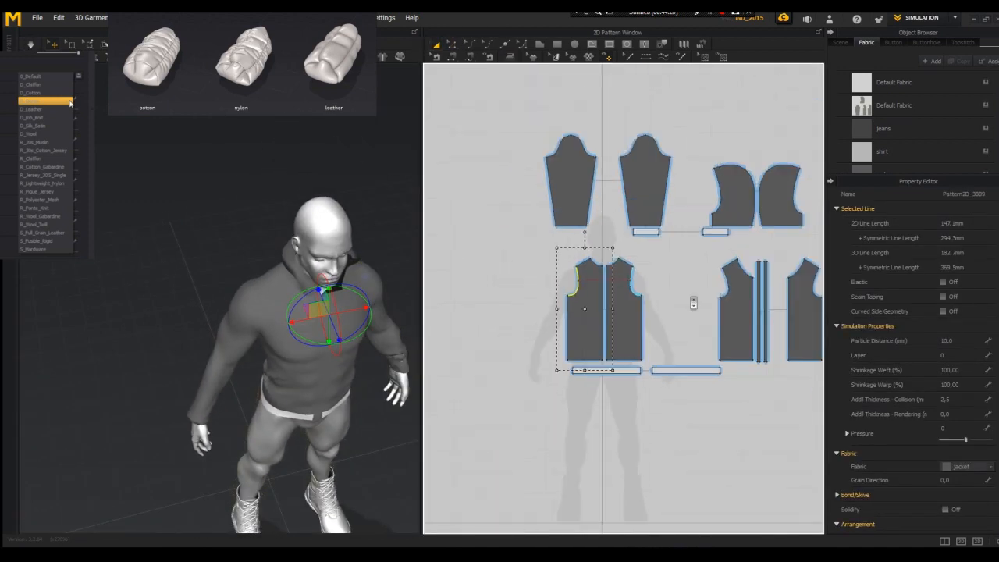
{"action": "left_click", "coordinate": [495, 211]}
{"action": "left_click", "coordinate": [574, 302]}
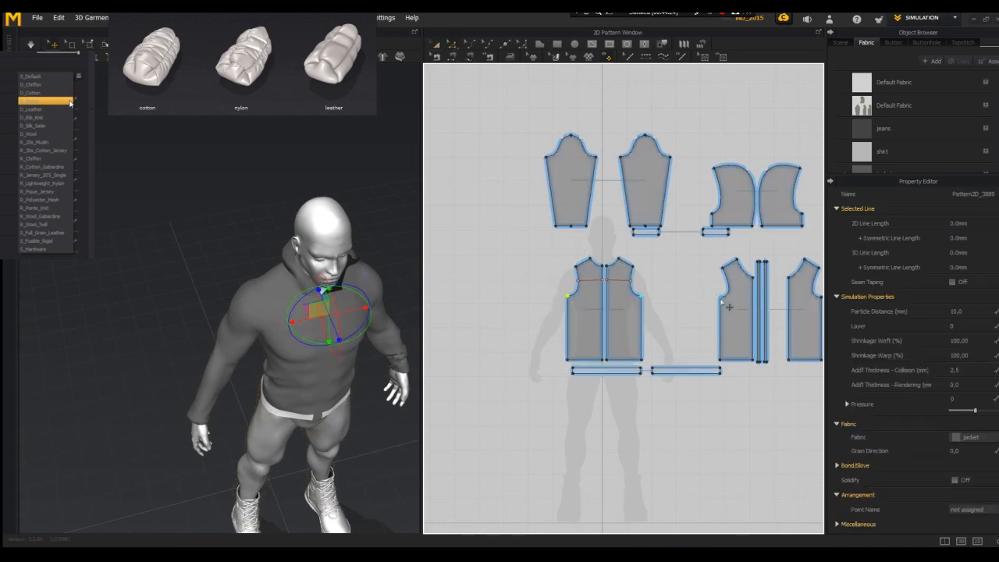
{"action": "scroll", "coordinate": [726, 308], "scroll_direction": "up", "scroll_amount": 2}
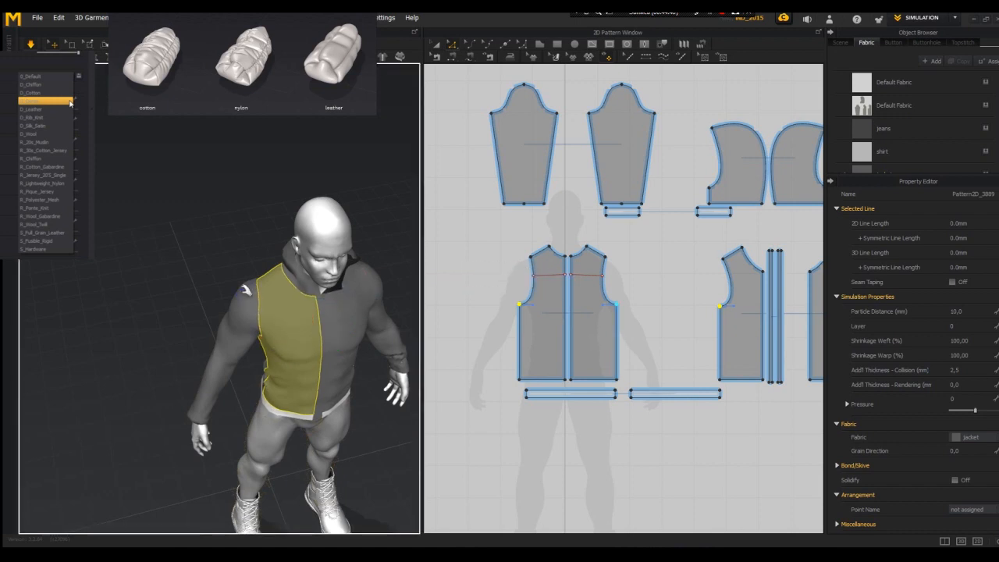
- Pull the sleeve on the avatar's right arm outward during simulation to settle it in the reshaped armhole
{"action": "left_click", "coordinate": [216, 311]}
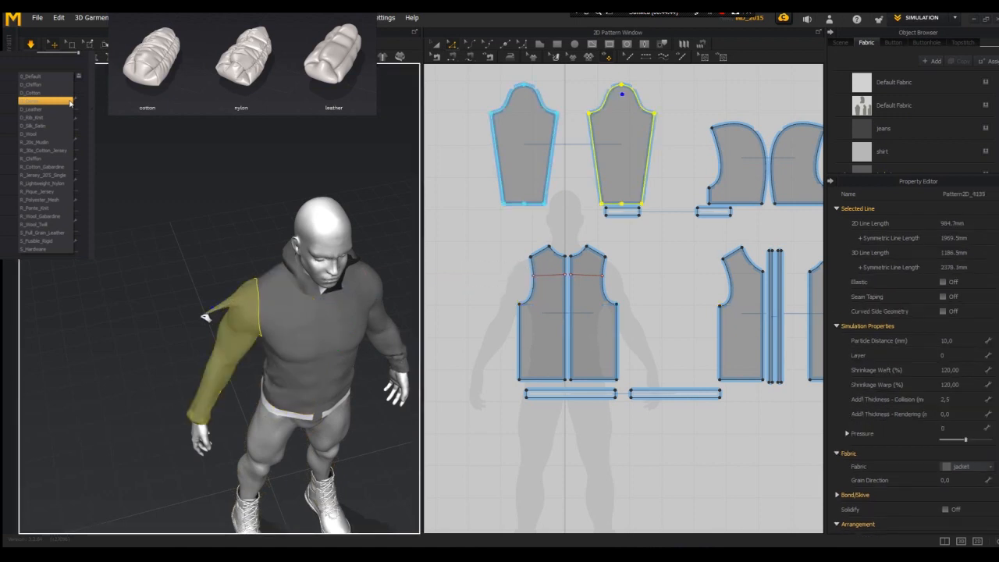
{"action": "right_click_drag", "start_coordinate": [205, 316], "coordinate": [249, 298]}
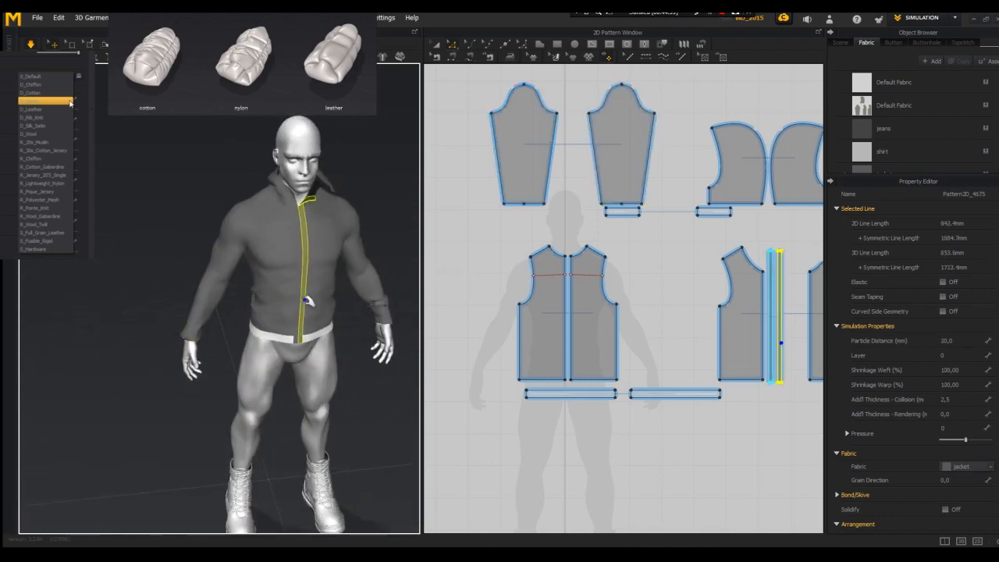
{"action": "left_click", "coordinate": [230, 289]}
- Set the weft and warp shrinkage of the front and back body panels to 110%
{"action": "scroll", "coordinate": [530, 293], "scroll_direction": "down", "scroll_amount": 3}
{"action": "left_click", "coordinate": [550, 304]}
{"action": "left_click", "coordinate": [663, 305], "text": "shift"}
{"action": "double_click", "coordinate": [956, 370]}
{"action": "type", "text": "110"}
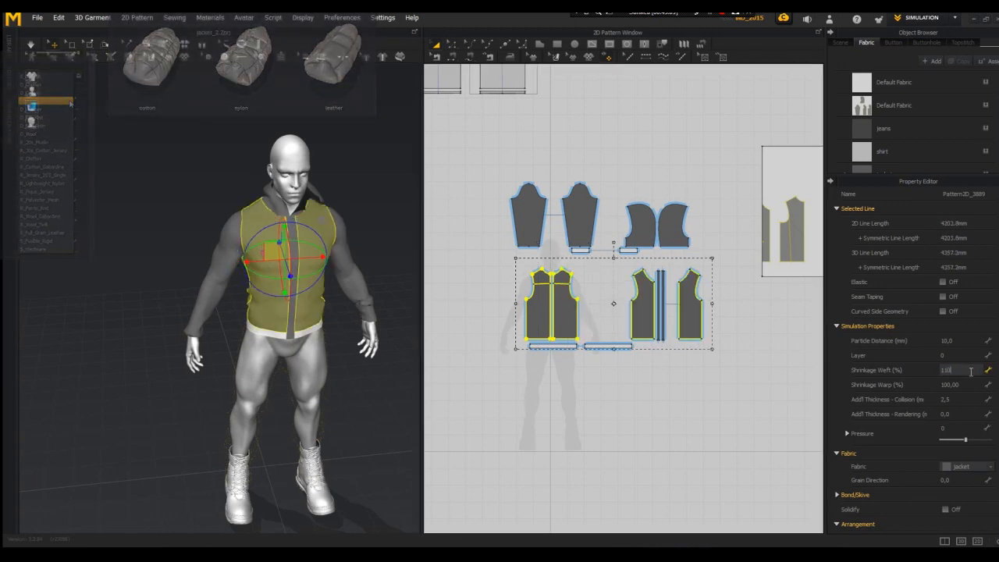
{"action": "double_click", "coordinate": [956, 385]}
{"action": "type", "text": "110"}
{"action": "key", "text": "Return"}
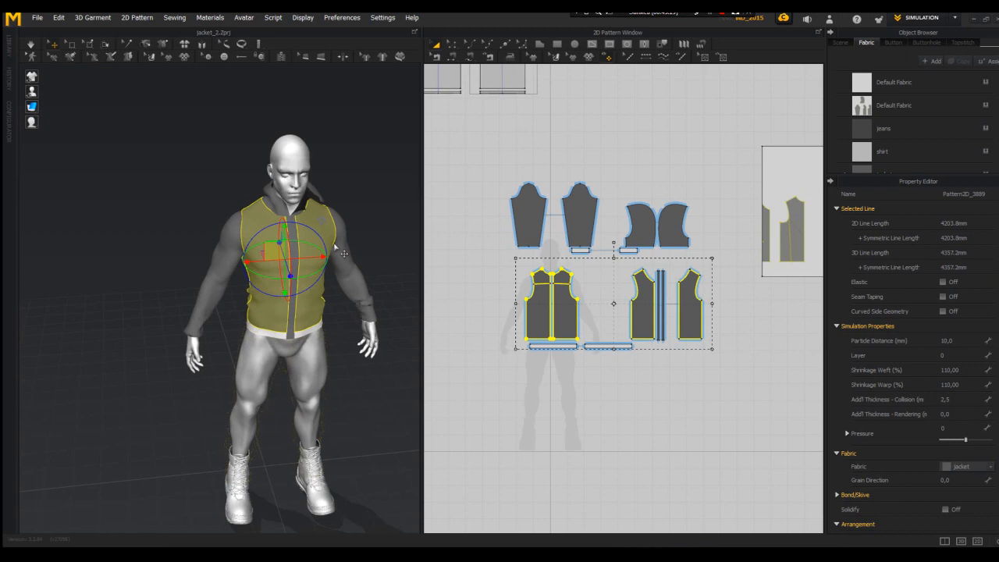
- Simulate the resized body panels and settle the fabric along the front of the jacket
{"action": "scroll", "coordinate": [344, 254], "scroll_direction": "up", "scroll_amount": 5}
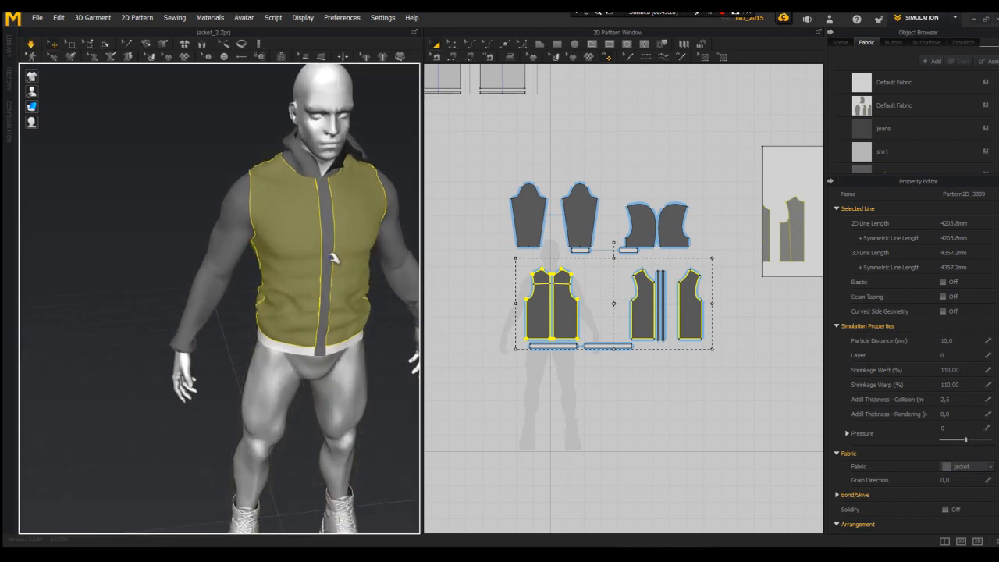
{"action": "right_click_drag", "start_coordinate": [310, 273], "coordinate": [129, 236]}
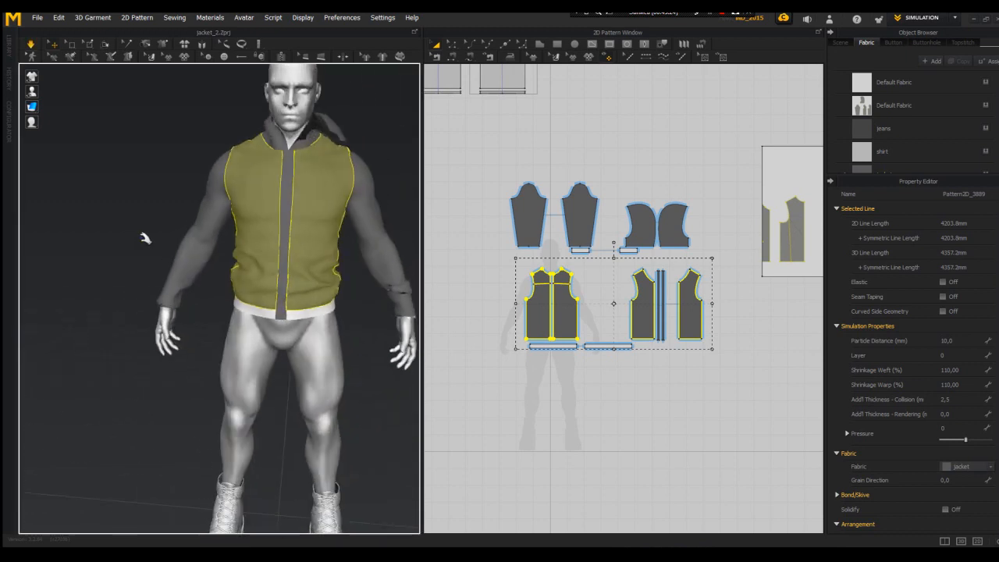
{"action": "left_click", "coordinate": [144, 238]}
{"action": "left_click", "coordinate": [284, 281]}
{"action": "left_click", "coordinate": [283, 299]}
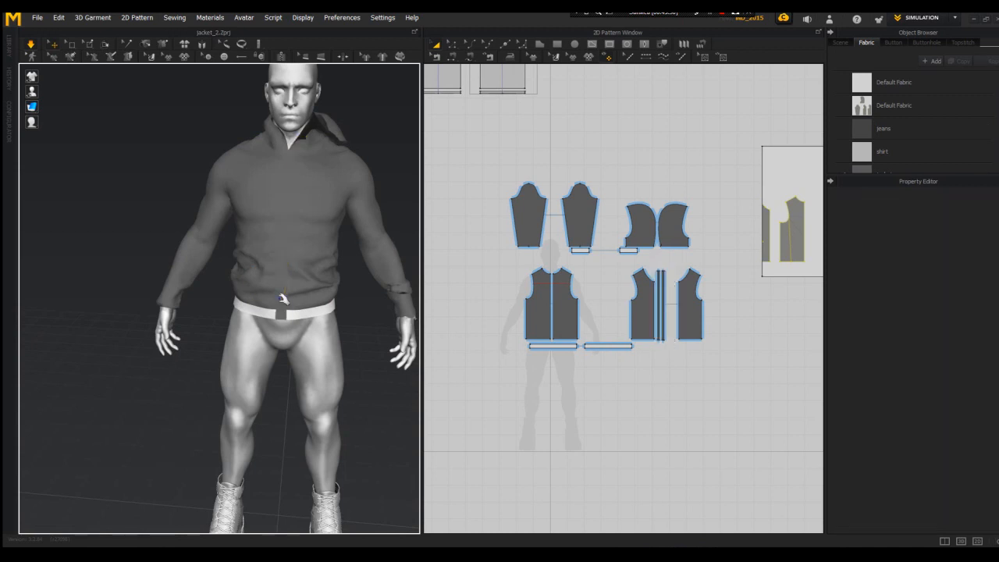
- Set the particle distance of both narrow front placket strips to 10 mm
{"action": "scroll", "coordinate": [283, 298], "scroll_direction": "up", "scroll_amount": 3}
{"action": "left_click", "coordinate": [661, 306]}
{"action": "scroll", "coordinate": [661, 308], "scroll_direction": "up", "scroll_amount": 3}
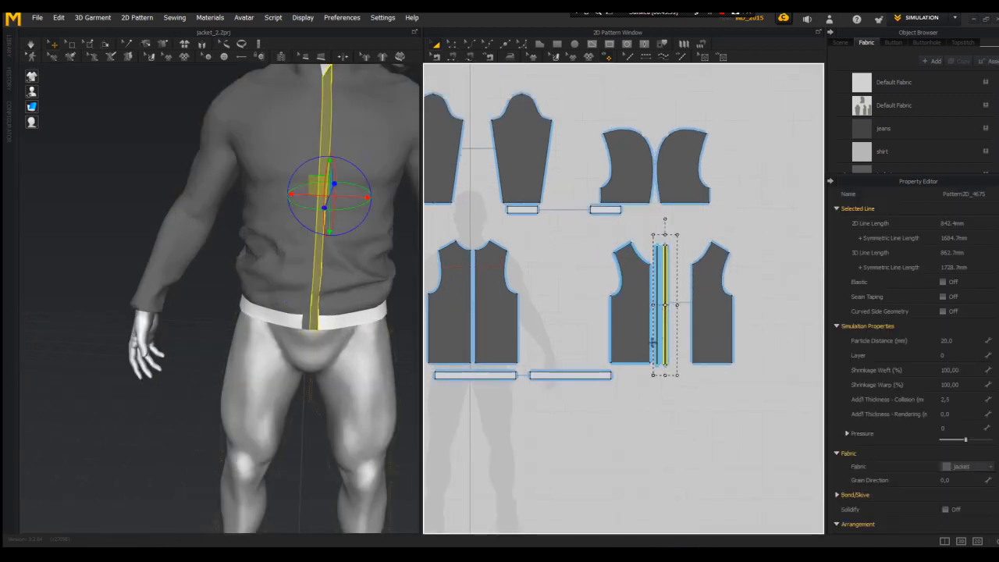
{"action": "left_click", "coordinate": [653, 341], "text": "shift"}
{"action": "left_click", "coordinate": [960, 340]}
{"action": "type", "text": "10"}
{"action": "key", "text": "Return"}
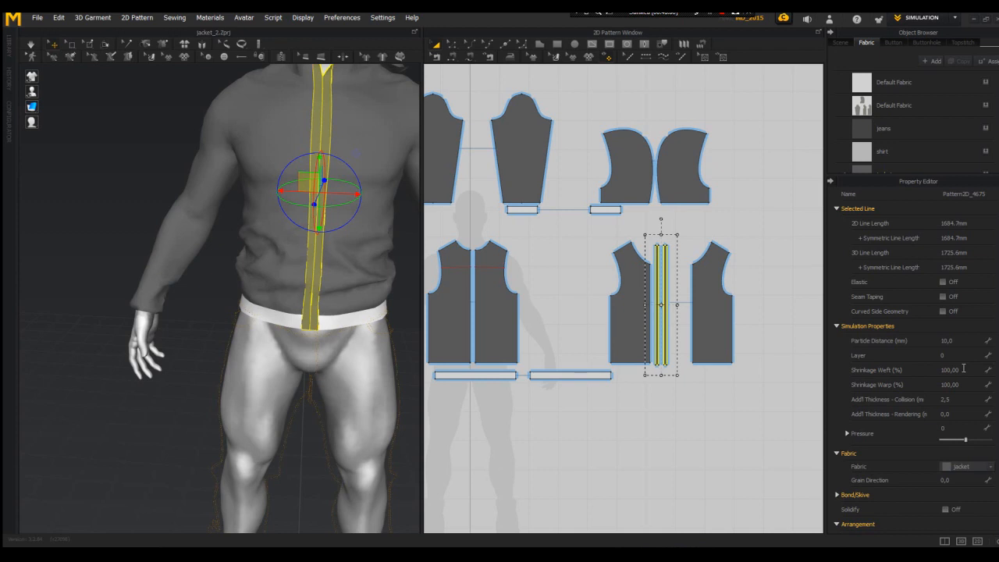
- Set the weft and warp shrinkage of both placket strips to 110% and simulate the jacket
{"action": "left_click", "coordinate": [970, 371]}
{"action": "type", "text": "110"}
{"action": "key", "text": "Tab"}
{"action": "type", "text": "110"}
{"action": "key", "text": "Return"}
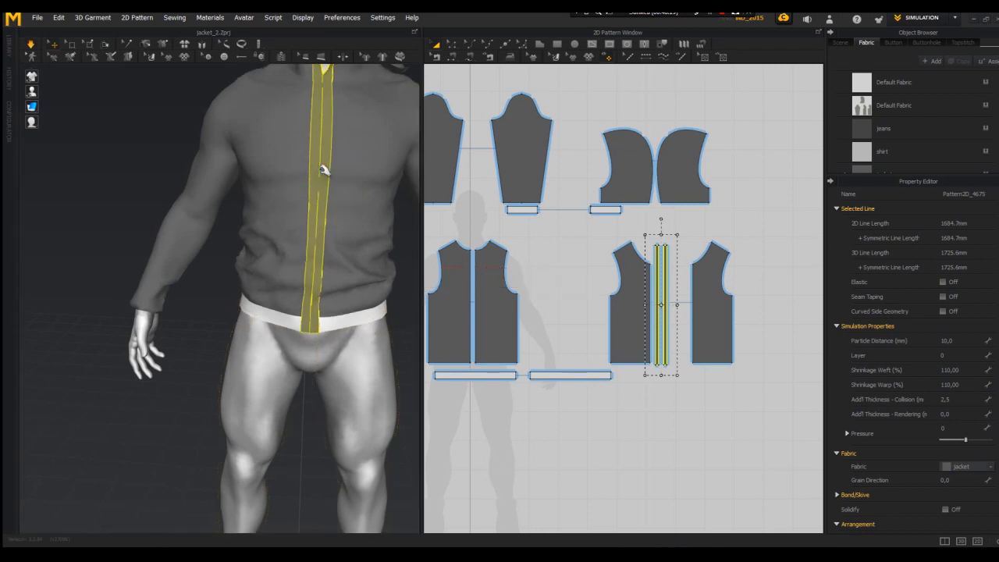
{"action": "right_click_drag", "start_coordinate": [325, 167], "coordinate": [324, 212]}
- Select the sleeve-cap, underarm sleeve, armhole and shoulder seams for sewing edits
{"action": "left_click", "coordinate": [436, 57]}
{"action": "scroll", "coordinate": [511, 132], "scroll_direction": "down", "scroll_amount": 1}
{"action": "scroll", "coordinate": [511, 132], "scroll_direction": "up", "scroll_amount": 5}
{"action": "middle_click_drag", "start_coordinate": [511, 131], "coordinate": [653, 202]}
{"action": "left_click", "coordinate": [477, 174]}
{"action": "left_click", "coordinate": [565, 192]}
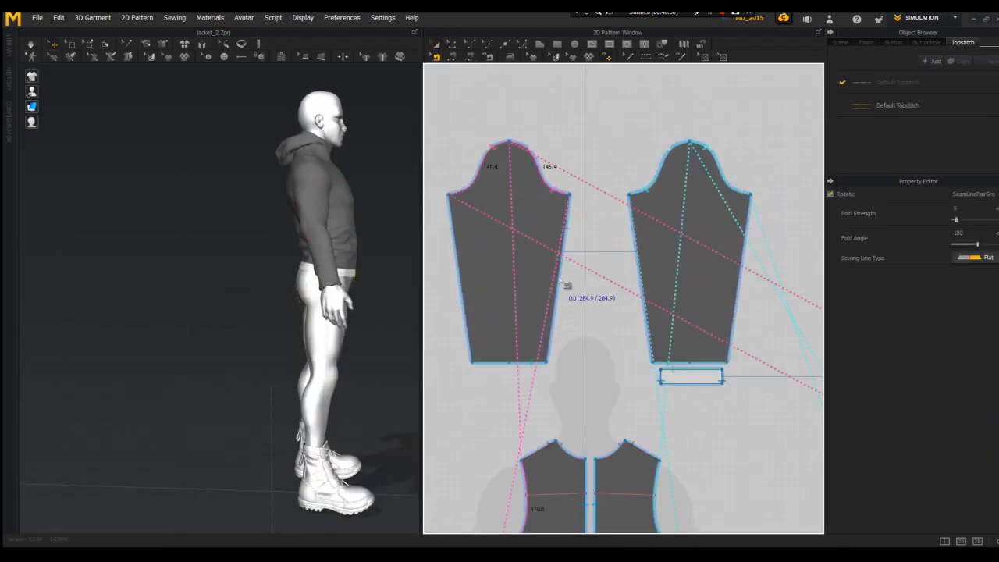
{"action": "scroll", "coordinate": [559, 281], "scroll_direction": "down", "scroll_amount": 1}
{"action": "middle_click_drag", "start_coordinate": [563, 482], "coordinate": [546, 299]}
{"action": "scroll", "coordinate": [546, 298], "scroll_direction": "up", "scroll_amount": 3}
{"action": "scroll", "coordinate": [519, 204], "scroll_direction": "down", "scroll_amount": 2}
{"action": "middle_click_drag", "start_coordinate": [523, 235], "coordinate": [534, 337]}
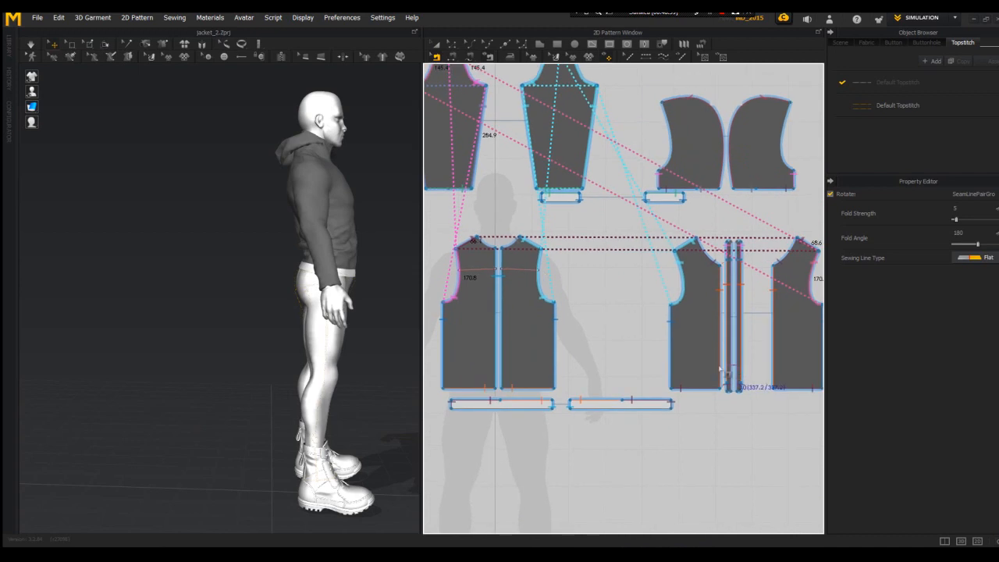
- Add the body side, waistband and hood seams to the seam selection and raise its fold strength and fold angle
{"action": "scroll", "coordinate": [534, 337], "scroll_direction": "up", "scroll_amount": 1}
{"action": "scroll", "coordinate": [534, 337], "scroll_direction": "down", "scroll_amount": 1}
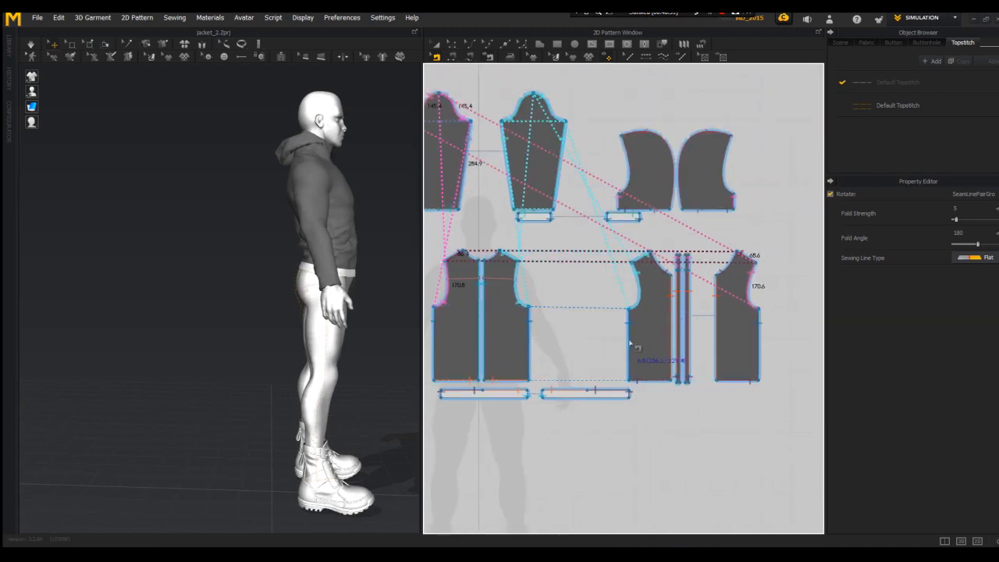
{"action": "scroll", "coordinate": [726, 341], "scroll_direction": "up", "scroll_amount": 2}
{"action": "middle_click_drag", "start_coordinate": [573, 361], "coordinate": [640, 306]}
{"action": "scroll", "coordinate": [640, 306], "scroll_direction": "down", "scroll_amount": 1}
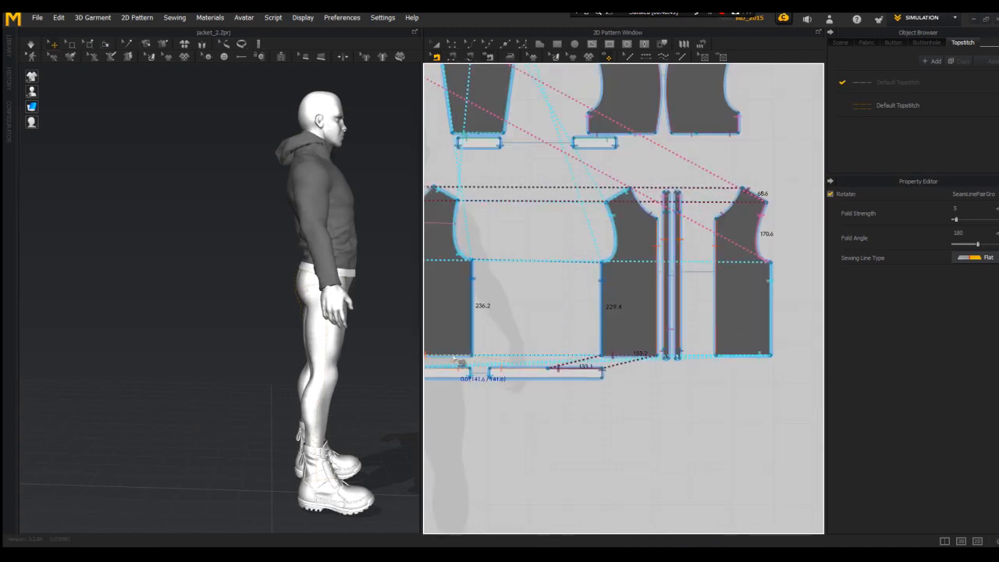
{"action": "scroll", "coordinate": [559, 334], "scroll_direction": "down", "scroll_amount": 1}
{"action": "middle_click_drag", "start_coordinate": [547, 344], "coordinate": [466, 467]}
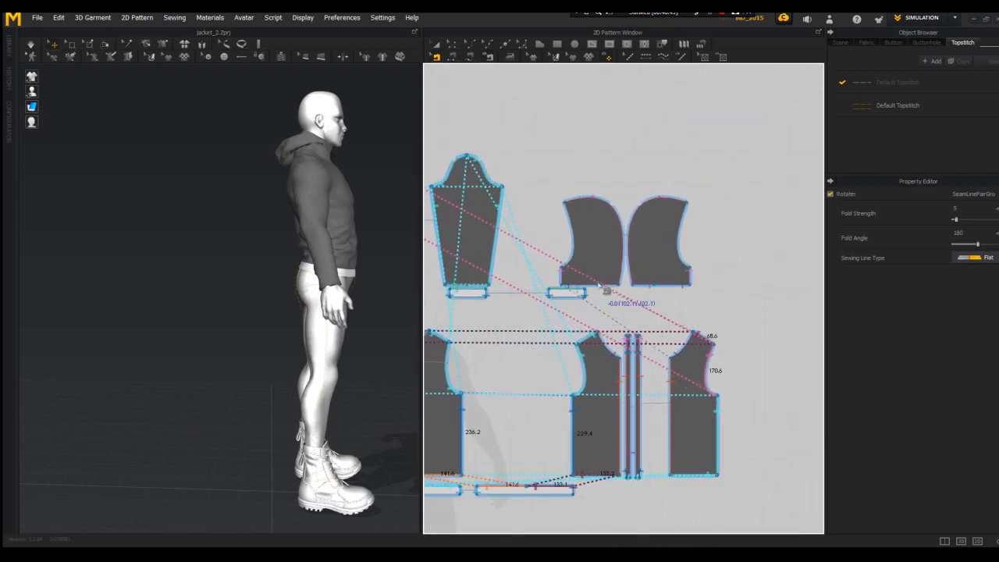
{"action": "scroll", "coordinate": [630, 275], "scroll_direction": "up", "scroll_amount": 2}
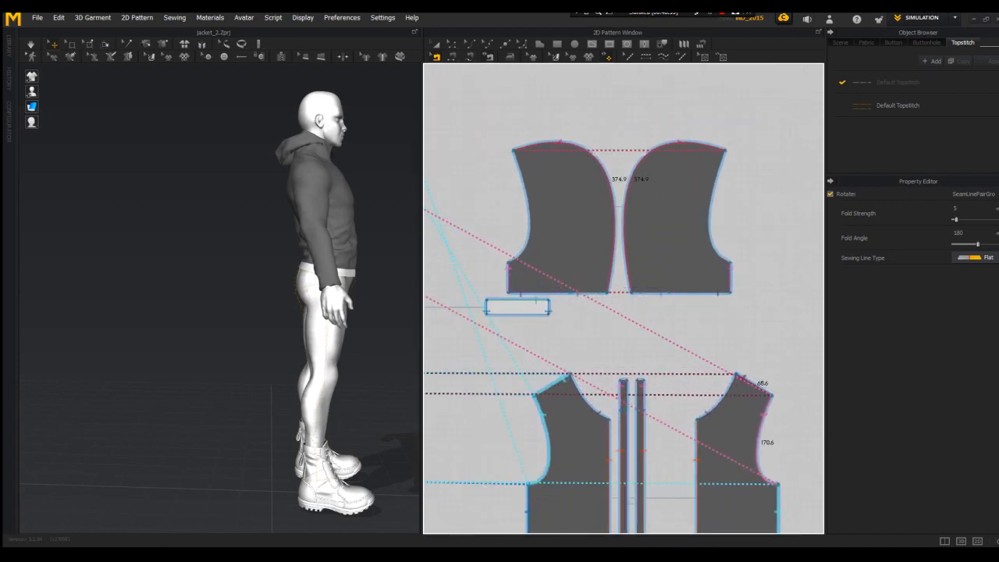
{"action": "scroll", "coordinate": [574, 281], "scroll_direction": "down", "scroll_amount": 3}
{"action": "left_click_drag", "start_coordinate": [982, 244], "coordinate": [962, 222]}
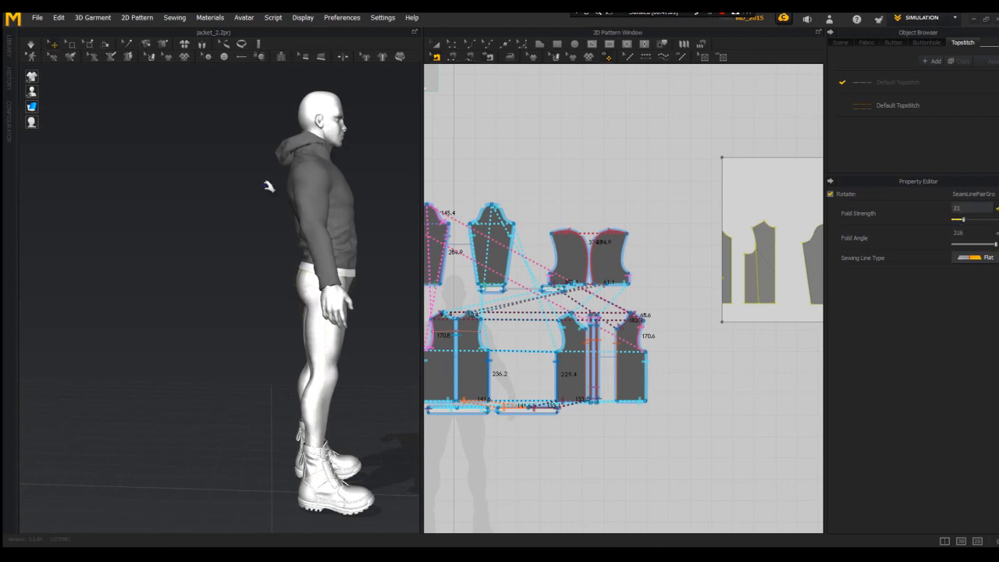
- Select the jacket fabric and set its shear stiffness to 41
{"action": "right_click_drag", "start_coordinate": [268, 186], "coordinate": [115, 269]}
{"action": "left_click", "coordinate": [115, 269]}
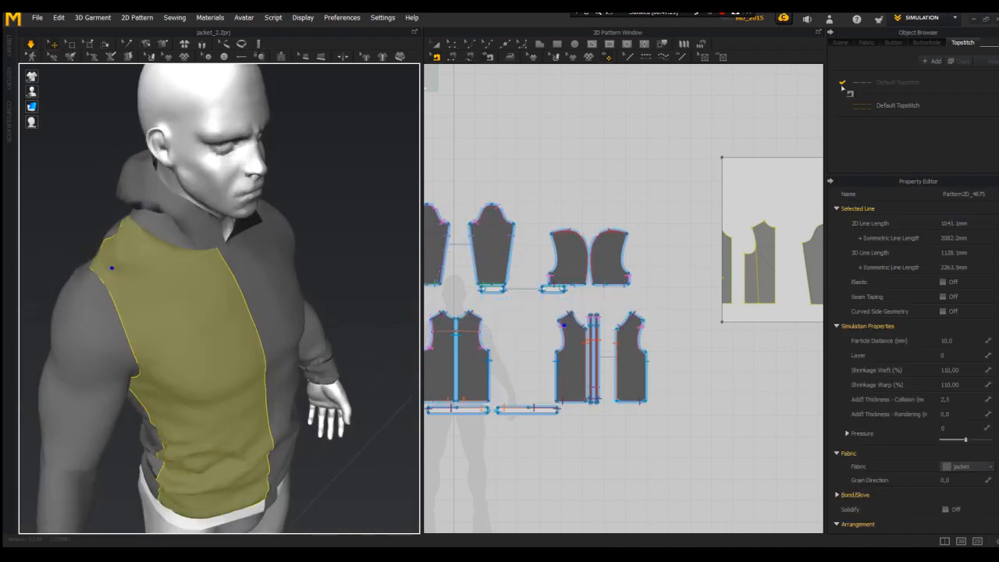
{"action": "left_click", "coordinate": [866, 42]}
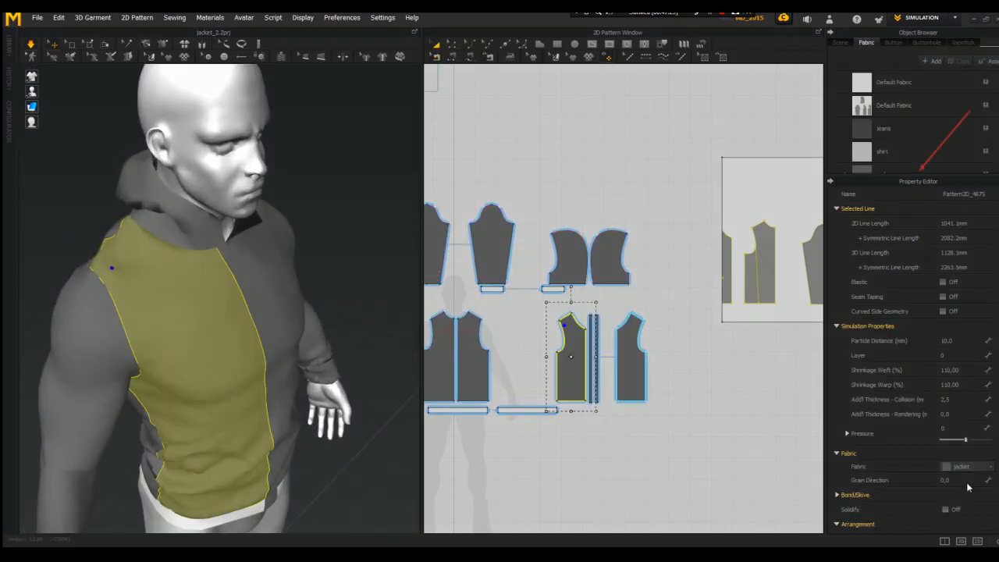
{"action": "left_click", "coordinate": [862, 169]}
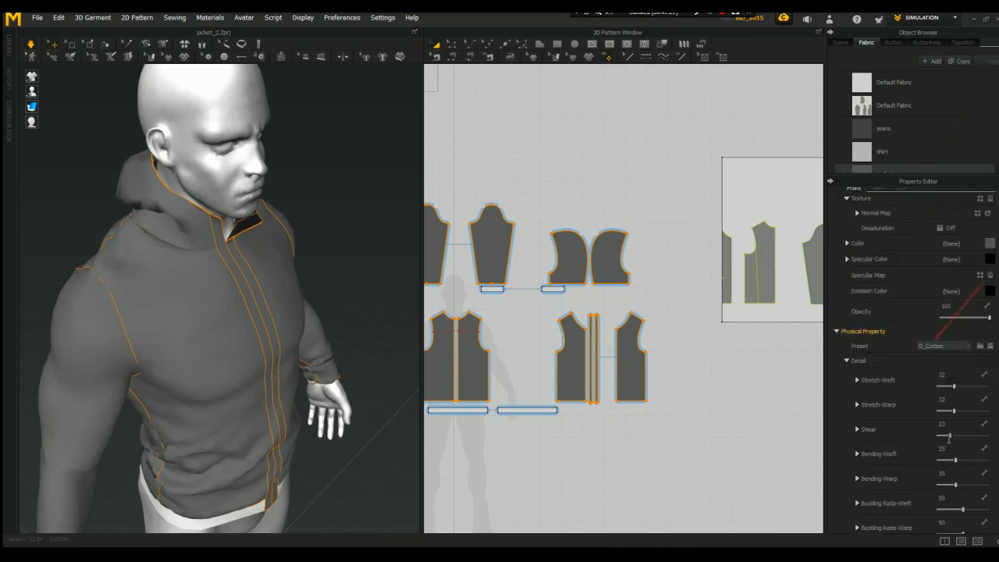
{"action": "mouse_move", "coordinate": [952, 440]}
{"action": "left_mouse_down"}
{"action": "mouse_move", "coordinate": [980, 438]}
{"action": "mouse_move", "coordinate": [966, 437]}
{"action": "left_mouse_up"}
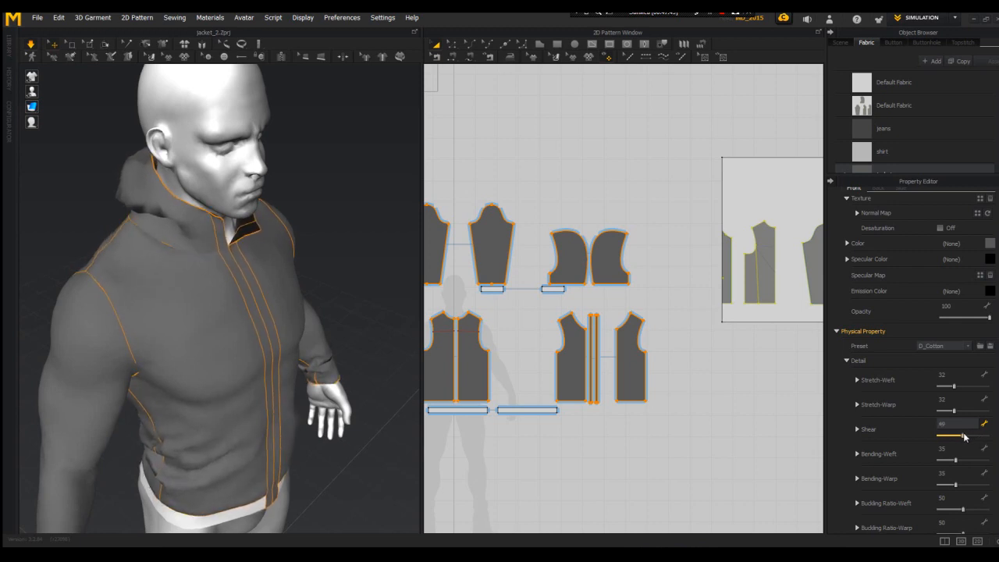
{"action": "right_click_drag", "start_coordinate": [397, 297], "coordinate": [307, 275]}
{"action": "scroll", "coordinate": [307, 275], "scroll_direction": "up", "scroll_amount": 4}
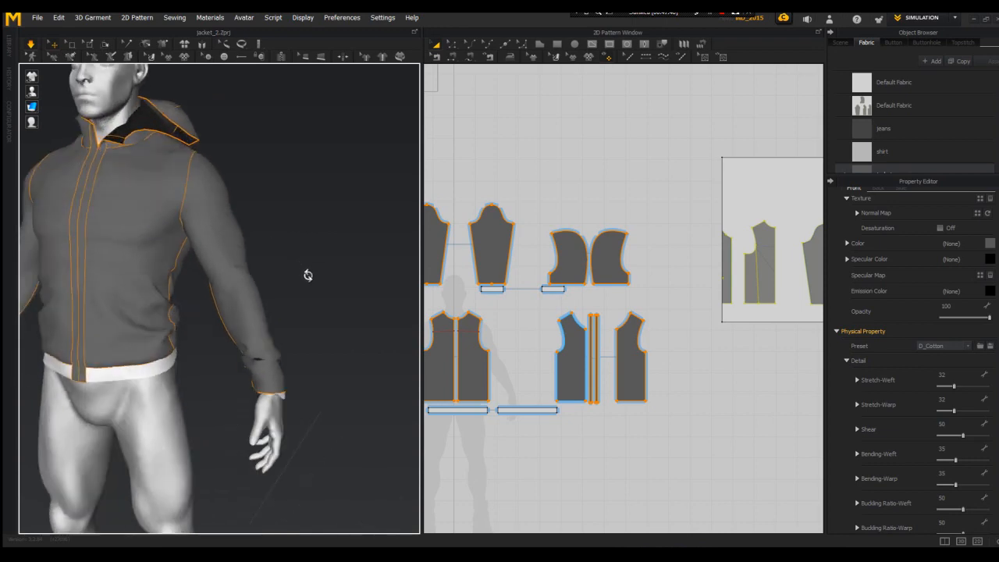
{"action": "middle_click_drag", "start_coordinate": [307, 275], "coordinate": [316, 287]}
{"action": "right_click_drag", "start_coordinate": [346, 304], "coordinate": [401, 294]}
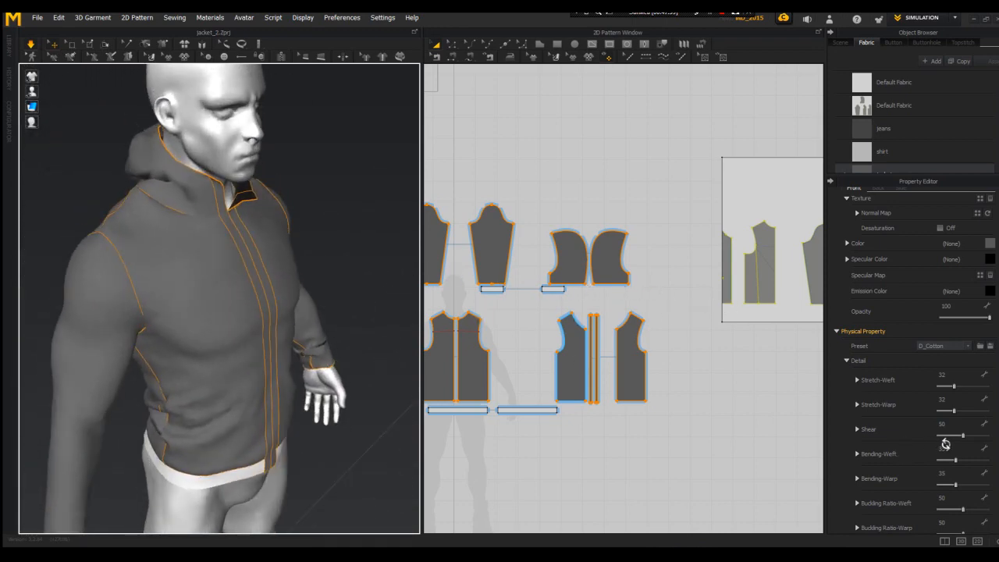
{"action": "left_click_drag", "start_coordinate": [963, 436], "coordinate": [959, 437]}
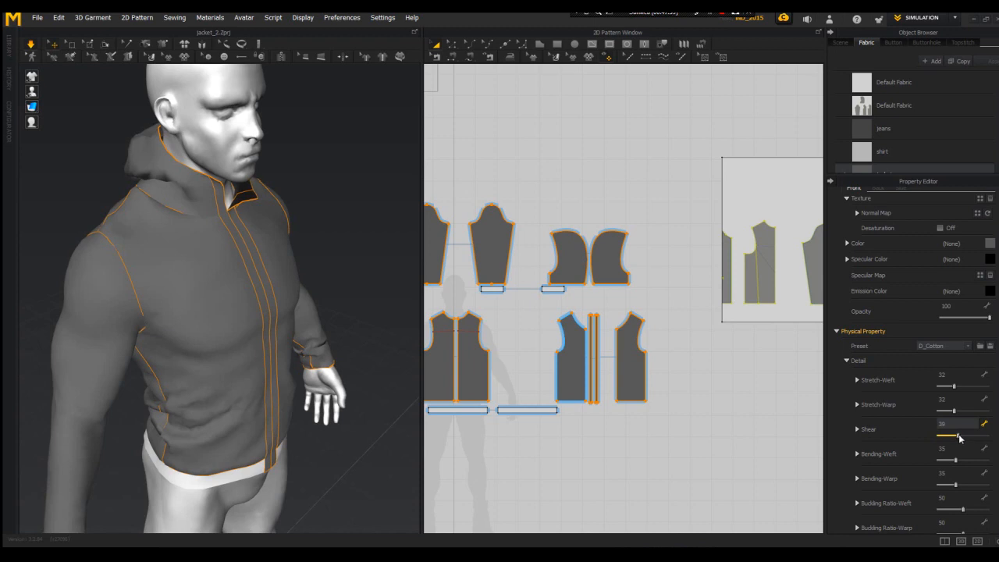
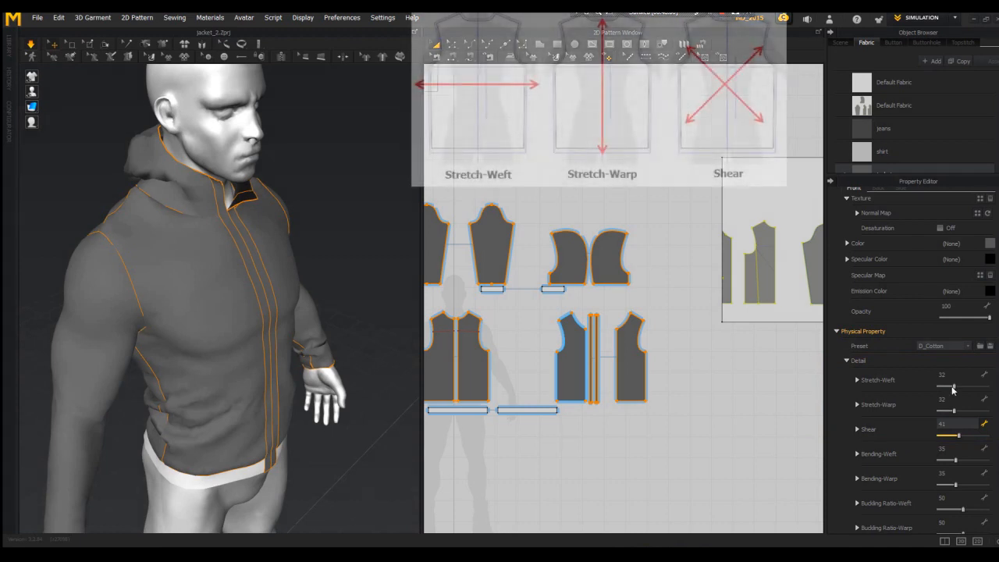
- Set the jacket fabric's weft stretch and warp stretch to 14 each
{"action": "left_click_drag", "start_coordinate": [971, 388], "coordinate": [942, 389]}
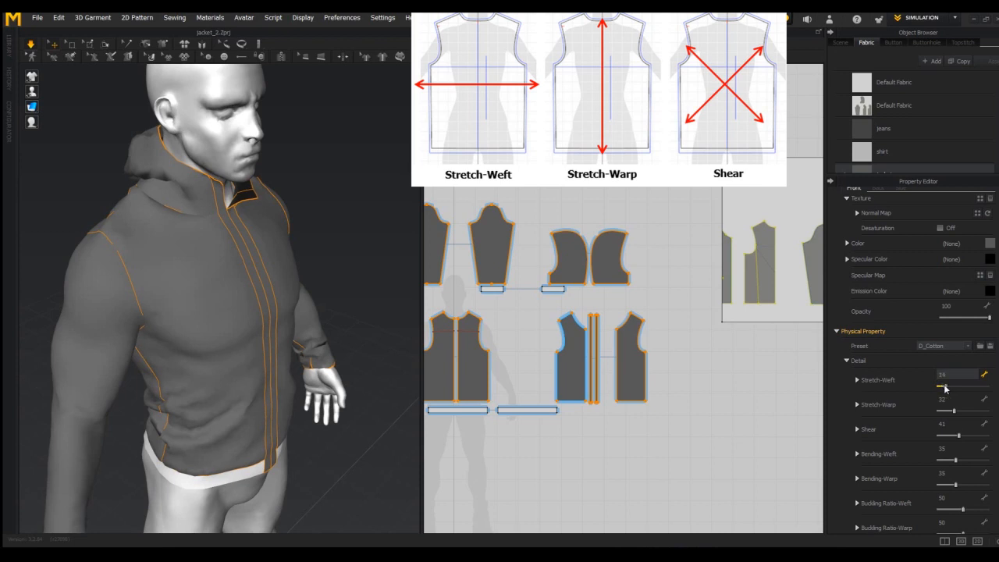
{"action": "left_click_drag", "start_coordinate": [950, 412], "coordinate": [949, 413]}
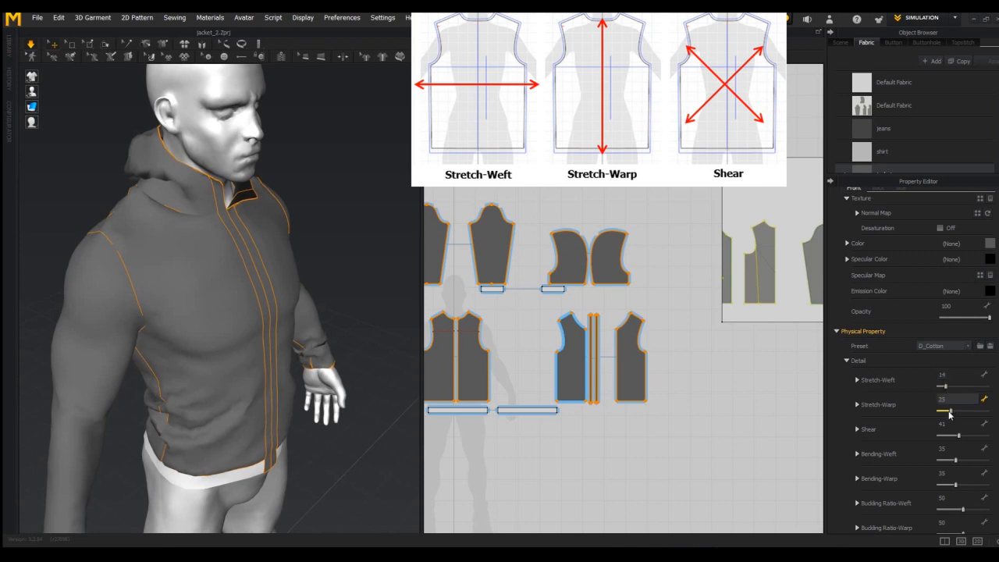
{"action": "left_click_drag", "start_coordinate": [946, 414], "coordinate": [944, 413]}
- Set the weft shrinkage of both sleeves to 130%
{"action": "scroll", "coordinate": [301, 196], "scroll_direction": "down", "scroll_amount": 5}
{"action": "right_click_drag", "start_coordinate": [286, 220], "coordinate": [199, 240]}
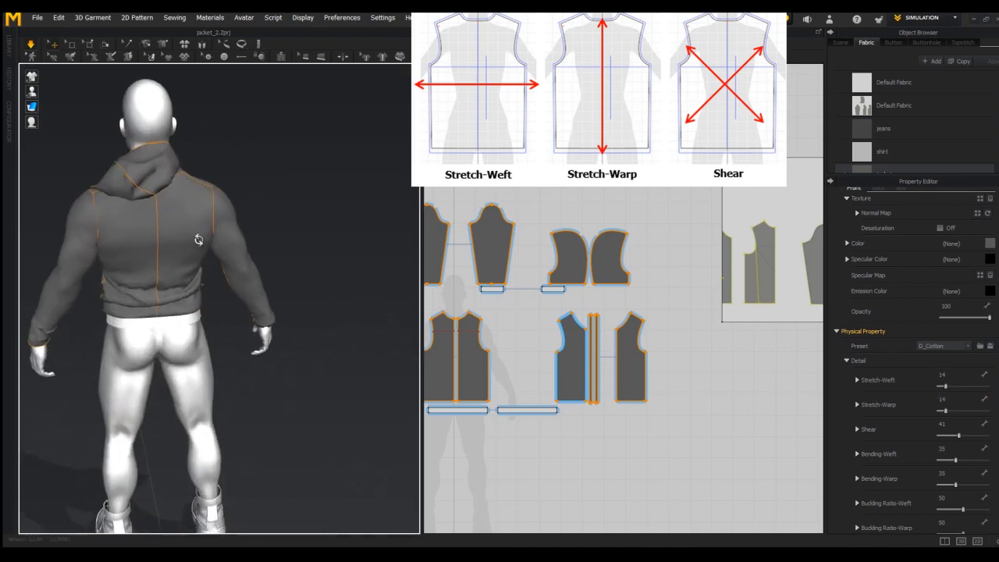
{"action": "left_click", "coordinate": [86, 271]}
{"action": "left_click", "coordinate": [242, 257], "text": "shift"}
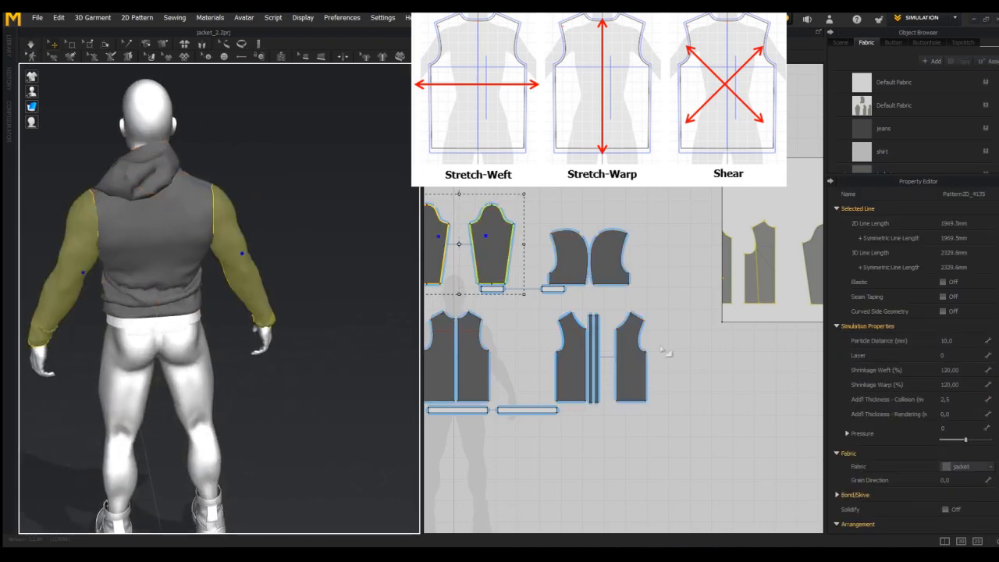
{"action": "left_click", "coordinate": [966, 372]}
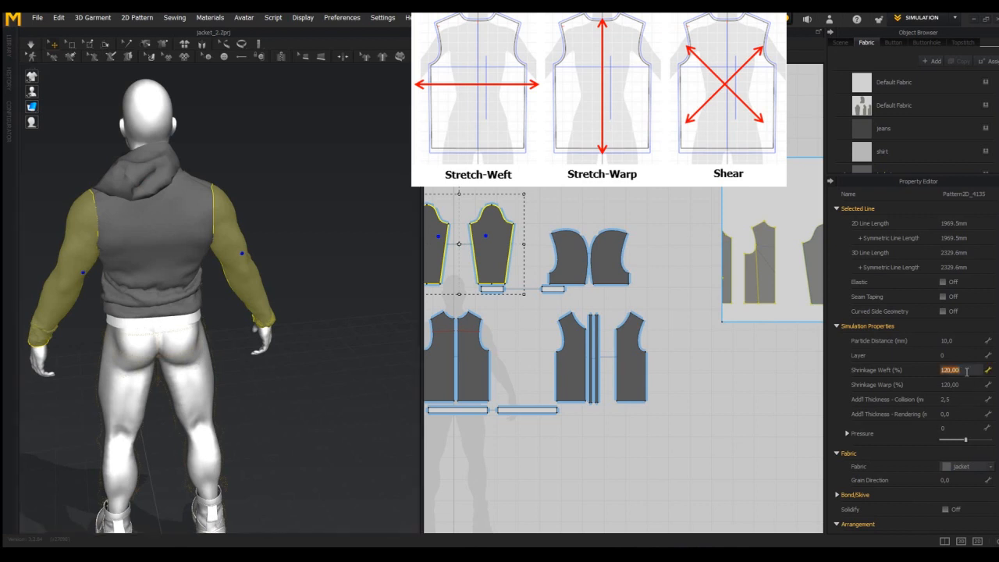
{"action": "key", "text": "Return"}
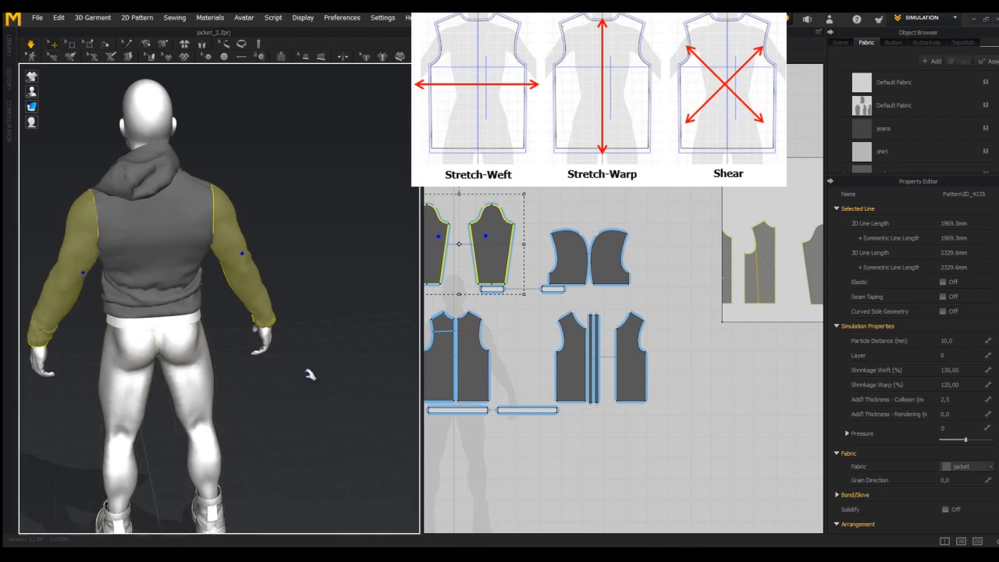
{"action": "right_click_drag", "start_coordinate": [251, 370], "coordinate": [360, 250]}
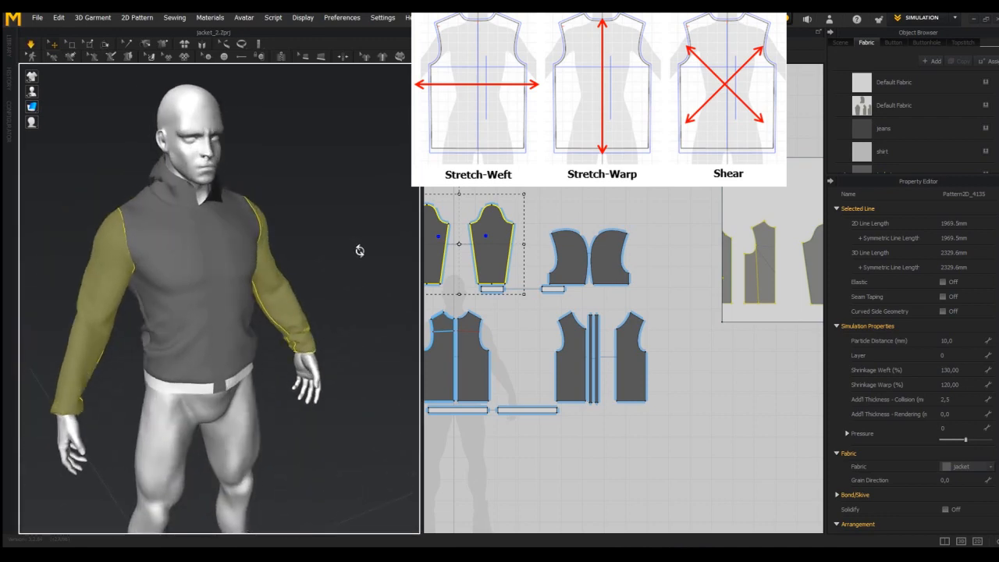
{"action": "left_click", "coordinate": [363, 251]}
- Set the horizontal internal line across the upper back panels to fold angle 309 and fold strength 12
{"action": "right_click_drag", "start_coordinate": [312, 289], "coordinate": [510, 210]}
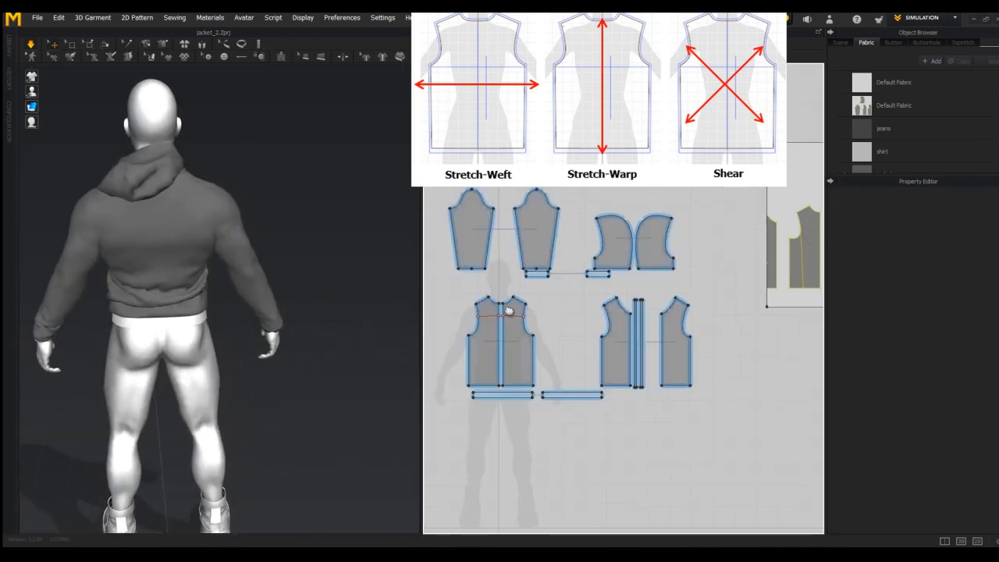
{"action": "scroll", "coordinate": [497, 315], "scroll_direction": "up", "scroll_amount": 2}
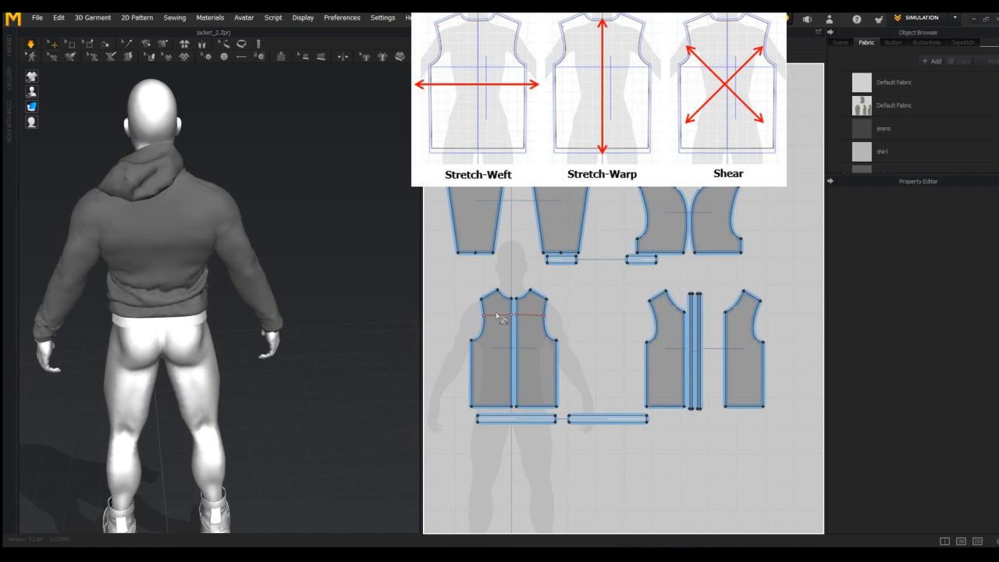
{"action": "left_click", "coordinate": [501, 315]}
{"action": "left_click_drag", "start_coordinate": [976, 260], "coordinate": [994, 261]}
{"action": "left_click_drag", "start_coordinate": [954, 234], "coordinate": [959, 236]}
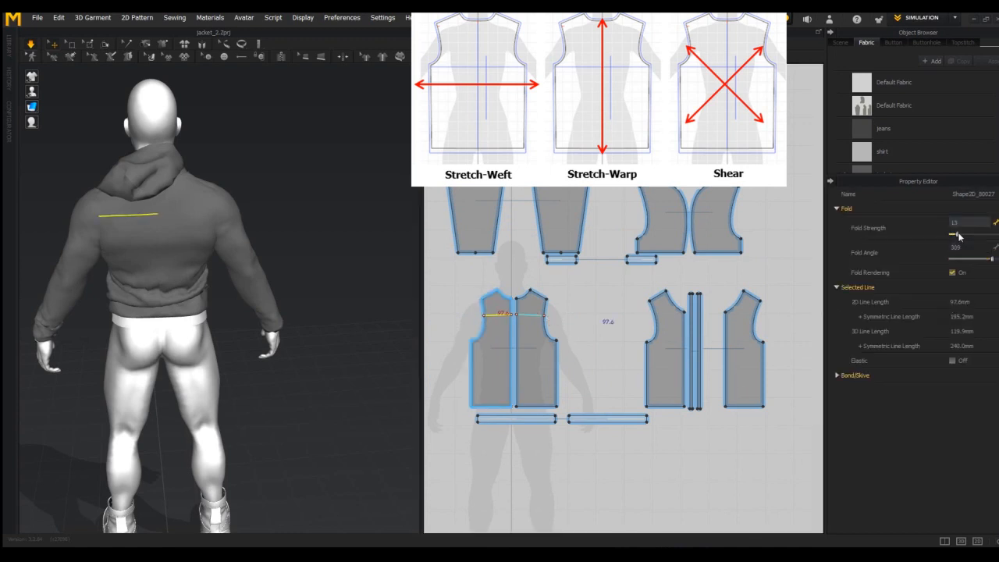
{"action": "right_click_drag", "start_coordinate": [272, 268], "coordinate": [504, 261]}
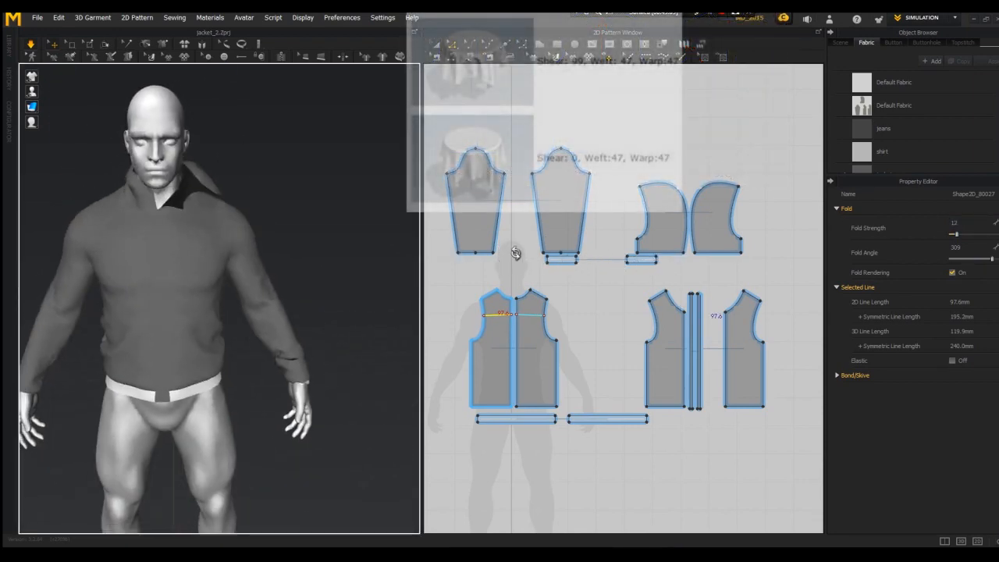
- Stop the simulation and place a copy of the waistband strip beneath the back panels directly below the original
{"action": "scroll", "coordinate": [170, 370], "scroll_direction": "up", "scroll_amount": 3}
{"action": "middle_click_drag", "start_coordinate": [191, 408], "coordinate": [362, 222]}
{"action": "left_click", "coordinate": [298, 234]}
{"action": "key", "text": "space"}
{"action": "middle_click_drag", "start_coordinate": [517, 507], "coordinate": [532, 392]}
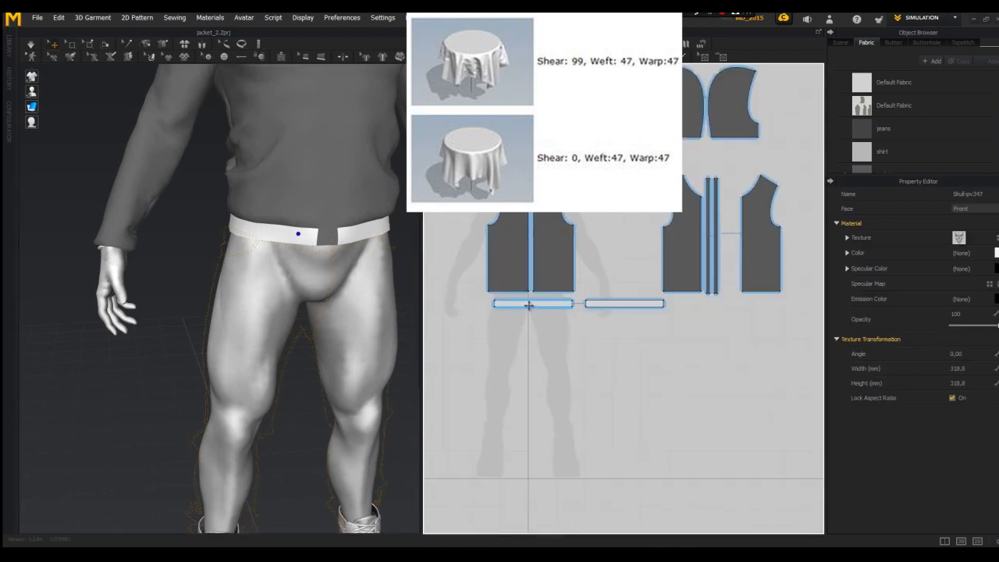
{"action": "left_click", "coordinate": [555, 305]}
{"action": "left_click", "coordinate": [600, 303], "text": "shift"}
{"action": "scroll", "coordinate": [573, 323], "scroll_direction": "up", "scroll_amount": 3}
{"action": "left_click", "coordinate": [556, 289]}
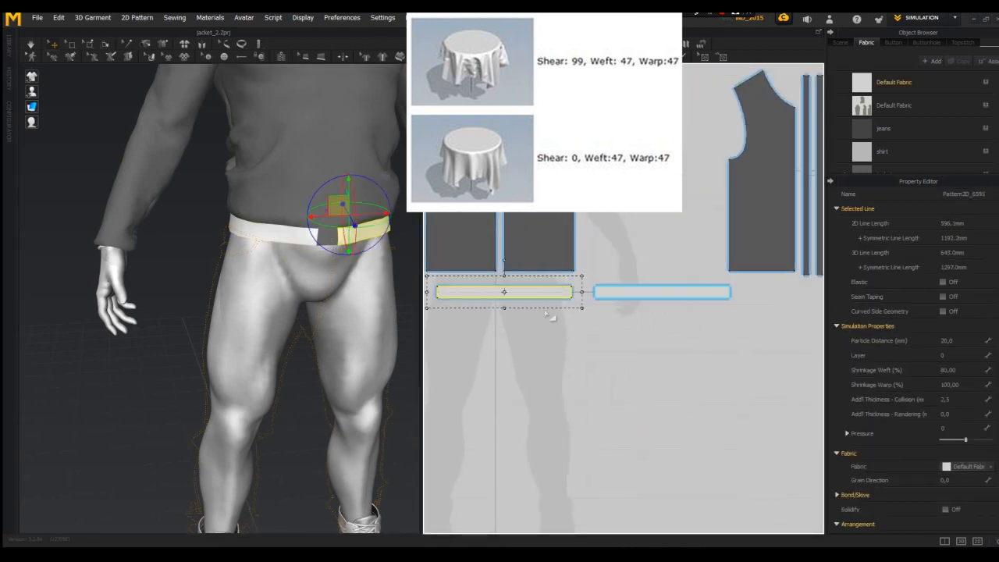
{"action": "left_click_drag", "start_coordinate": [535, 297], "coordinate": [535, 337], "text": "ctrl"}
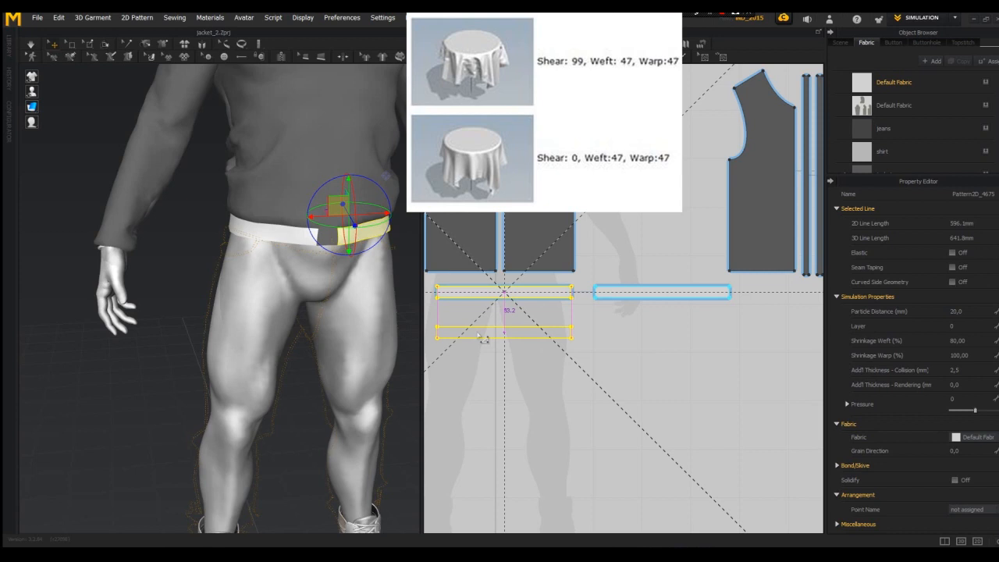
{"action": "left_click_drag", "start_coordinate": [481, 337], "coordinate": [482, 338]}
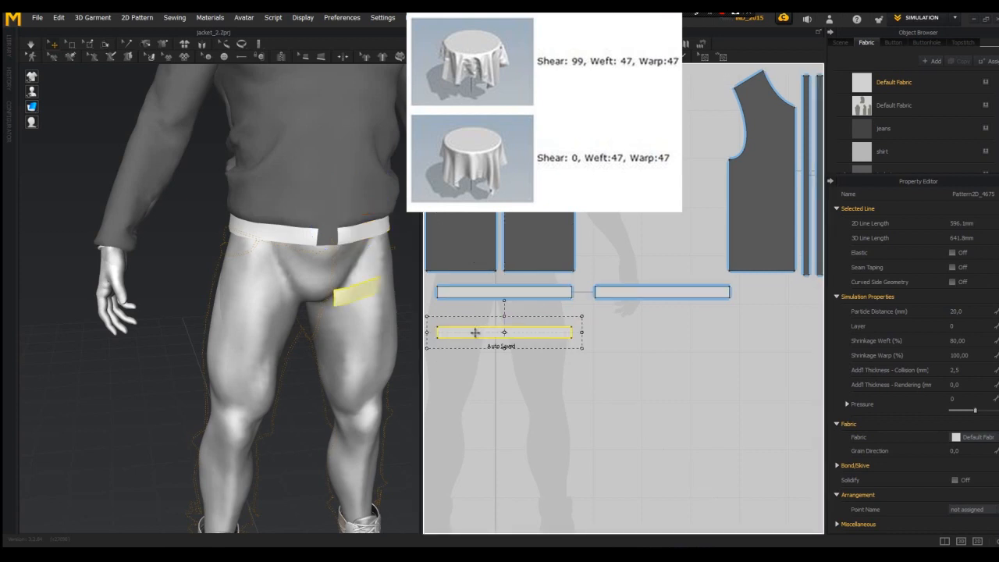
- Create a linked mirrored copy of the new waistband strip and place it in line beside the first copy
{"action": "right_click", "coordinate": [600, 337]}
{"action": "left_click", "coordinate": [706, 139]}
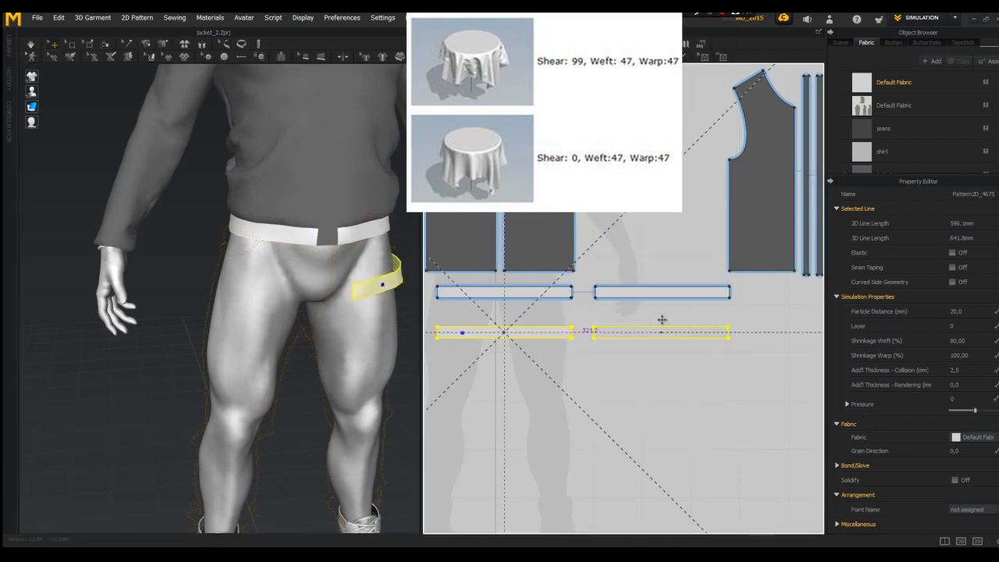
{"action": "left_click", "coordinate": [443, 330]}
{"action": "scroll", "coordinate": [80, 295], "scroll_direction": "down", "scroll_amount": 3}
{"action": "left_click_drag", "start_coordinate": [69, 298], "coordinate": [222, 289]}
{"action": "scroll", "coordinate": [269, 283], "scroll_direction": "up", "scroll_amount": 1}
{"action": "scroll", "coordinate": [269, 283], "scroll_direction": "up", "scroll_amount": 2}
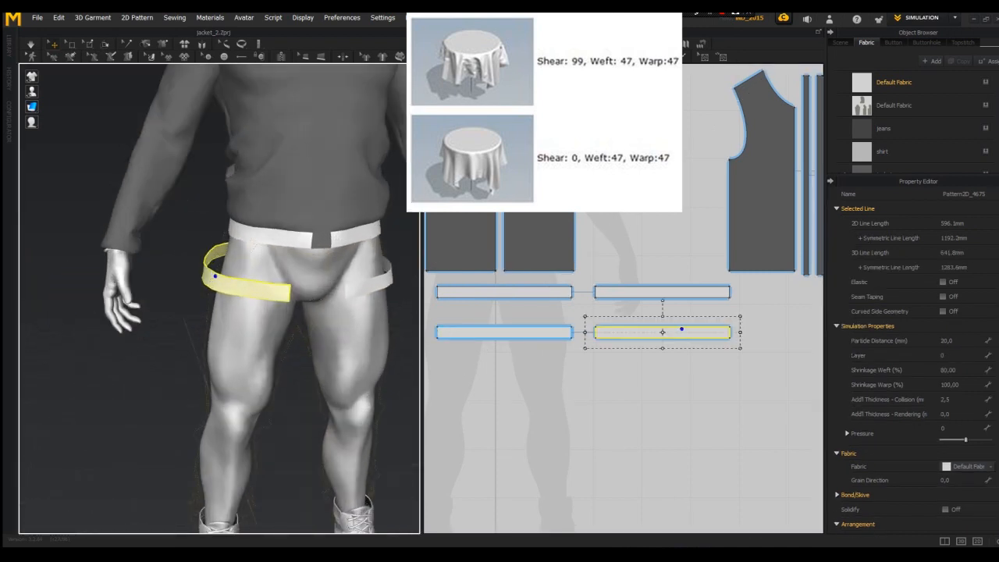
- Select all jacket patterns except the two new waistband strips and set their layer to 4
{"action": "left_click", "coordinate": [508, 338]}
{"action": "left_click", "coordinate": [561, 297]}
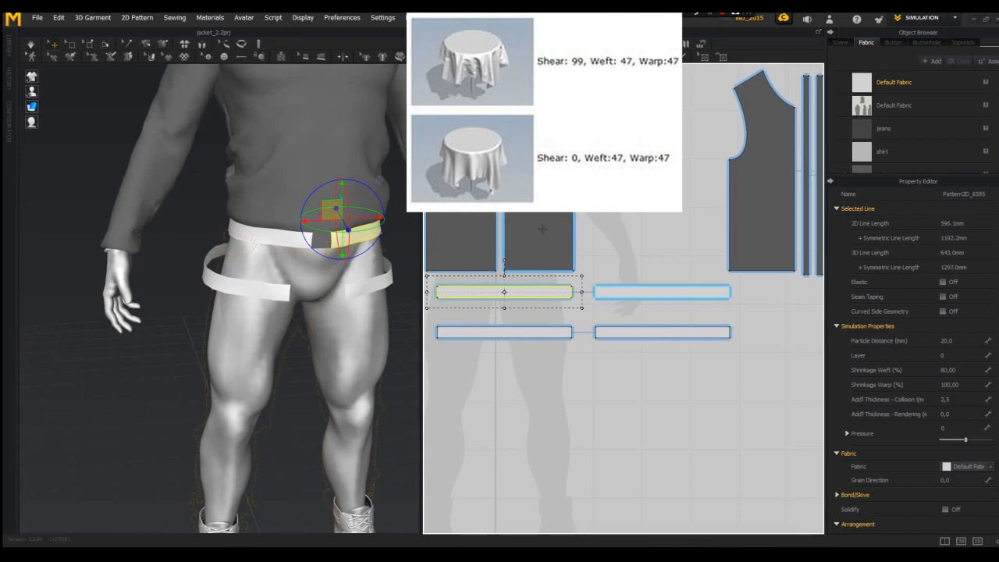
{"action": "left_click", "coordinate": [543, 227]}
{"action": "scroll", "coordinate": [543, 228], "scroll_direction": "down", "scroll_amount": 5}
{"action": "scroll", "coordinate": [701, 117], "scroll_direction": "down", "scroll_amount": 2}
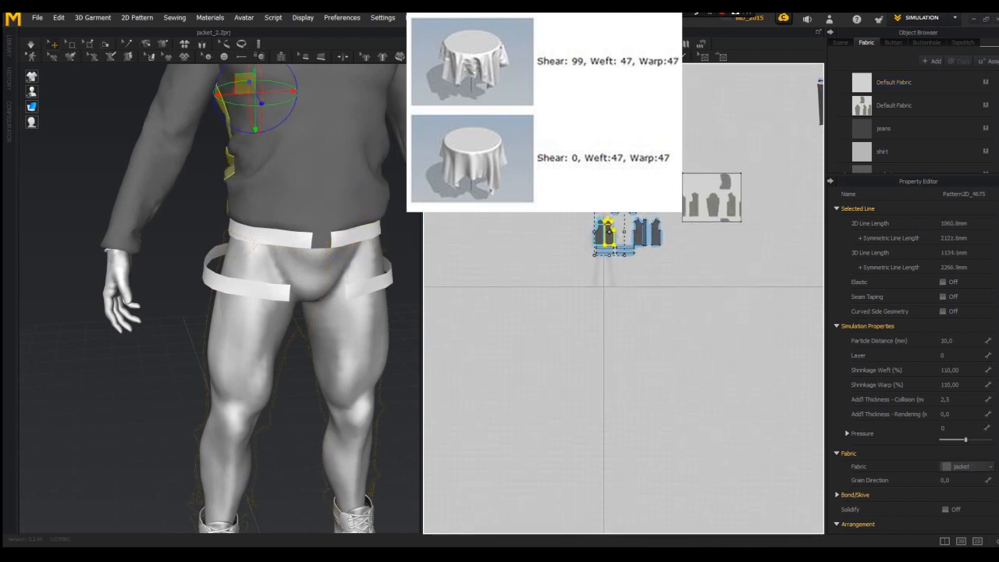
{"action": "left_click", "coordinate": [605, 233]}
{"action": "scroll", "coordinate": [594, 211], "scroll_direction": "up", "scroll_amount": 3}
{"action": "left_click_drag", "start_coordinate": [526, 150], "coordinate": [727, 280]}
{"action": "left_click", "coordinate": [620, 275], "text": "shift"}
{"action": "left_click", "coordinate": [645, 276], "text": "shift"}
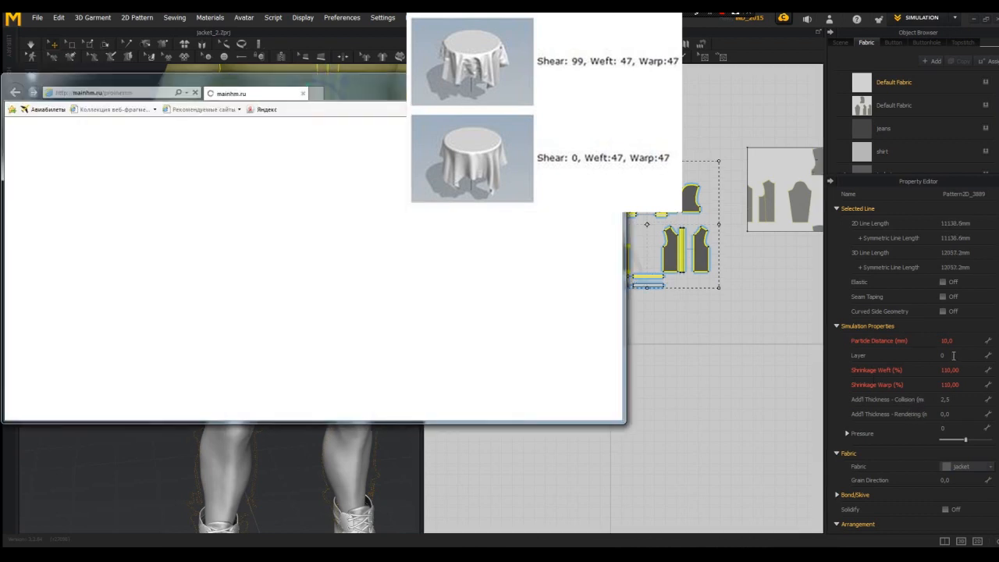
{"action": "left_click", "coordinate": [955, 356]}
{"action": "type", "text": "4"}
{"action": "key", "text": "Return"}
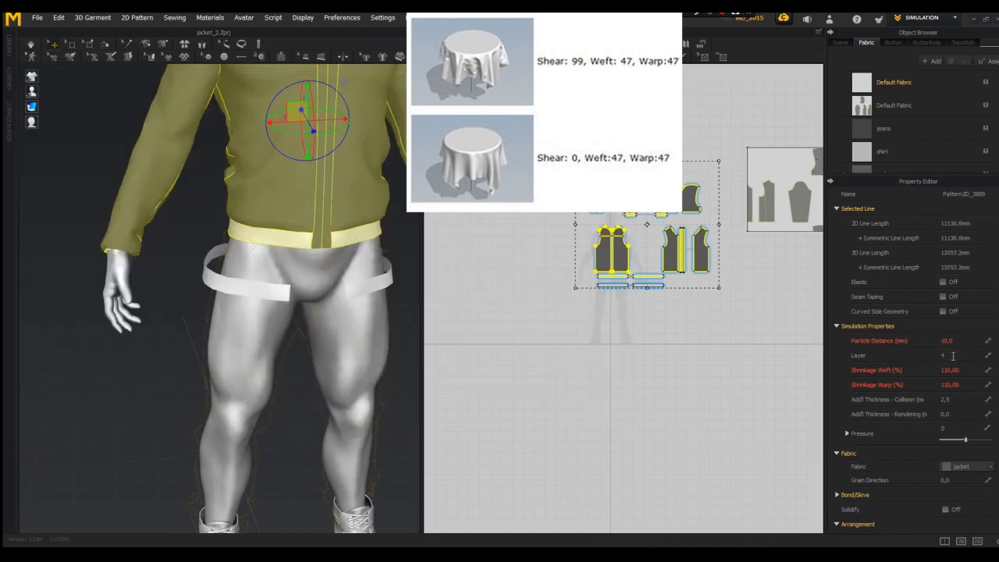
- Set the layer of the two new waistband strips to 5
{"action": "scroll", "coordinate": [593, 349], "scroll_direction": "up", "scroll_amount": 3}
{"action": "left_click", "coordinate": [644, 245]}
{"action": "left_click", "coordinate": [693, 245], "text": "shift"}
{"action": "left_click", "coordinate": [967, 354]}
{"action": "type", "text": "5"}
{"action": "key", "text": "Return"}
- Sew the upper and lower long edges of the new waistband strips to the matching edges of the original waistband
{"action": "key", "text": "k"}
{"action": "scroll", "coordinate": [587, 239], "scroll_direction": "up", "scroll_amount": 4}
{"action": "middle_click_drag", "start_coordinate": [651, 261], "coordinate": [489, 309]}
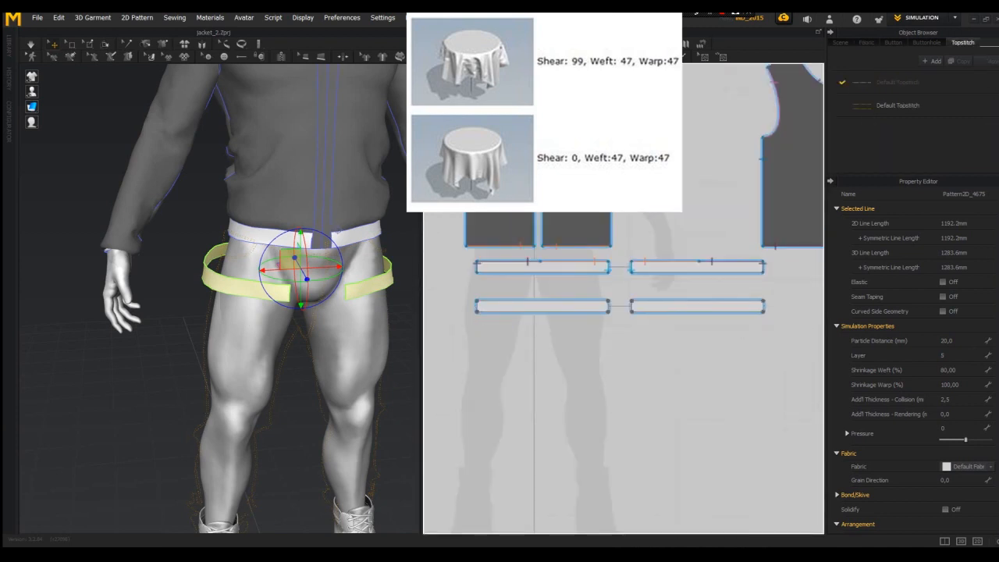
{"action": "left_click", "coordinate": [534, 300]}
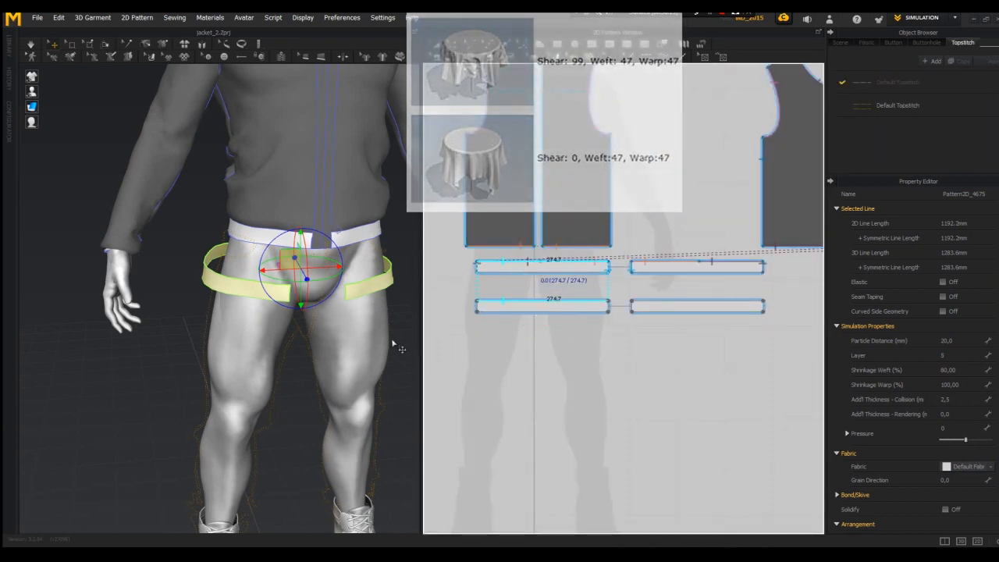
{"action": "left_click", "coordinate": [535, 263]}
{"action": "left_click", "coordinate": [534, 313]}
{"action": "left_click", "coordinate": [522, 273]}
- Sew the two new waistband strips together at their outer and inner short ends and simulate the jacket
{"action": "left_click", "coordinate": [477, 306]}
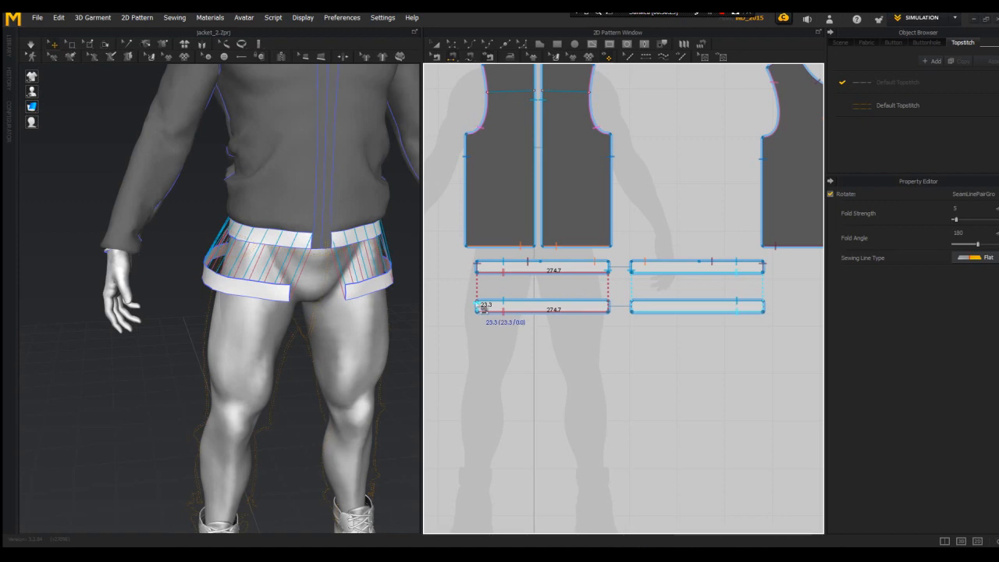
{"action": "left_click", "coordinate": [764, 306]}
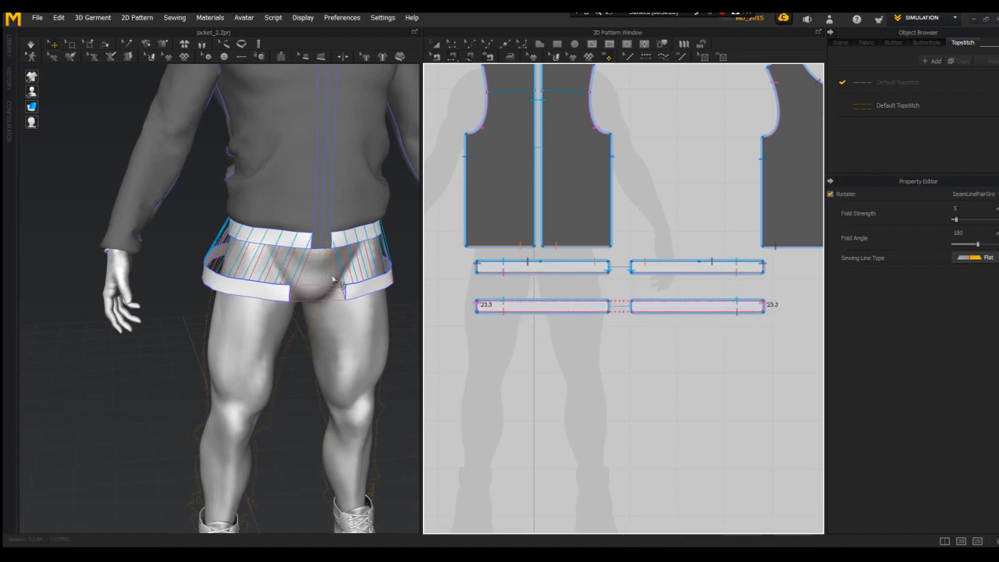
{"action": "left_click", "coordinate": [611, 307]}
{"action": "right_click_drag", "start_coordinate": [380, 298], "coordinate": [366, 260]}
{"action": "key", "text": "space"}
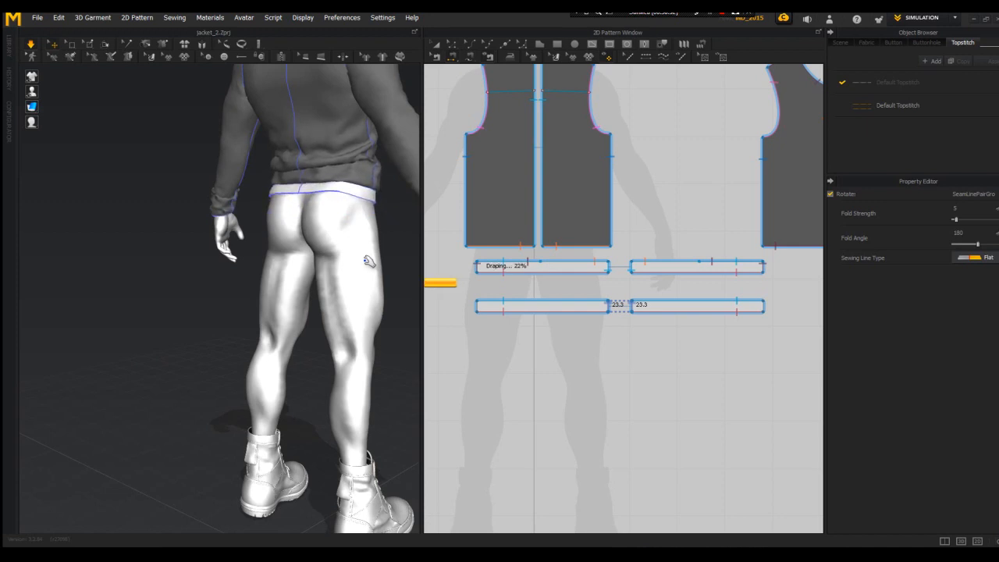
{"action": "right_click_drag", "start_coordinate": [368, 261], "coordinate": [249, 303]}
{"action": "right_click_drag", "start_coordinate": [223, 300], "coordinate": [263, 364]}
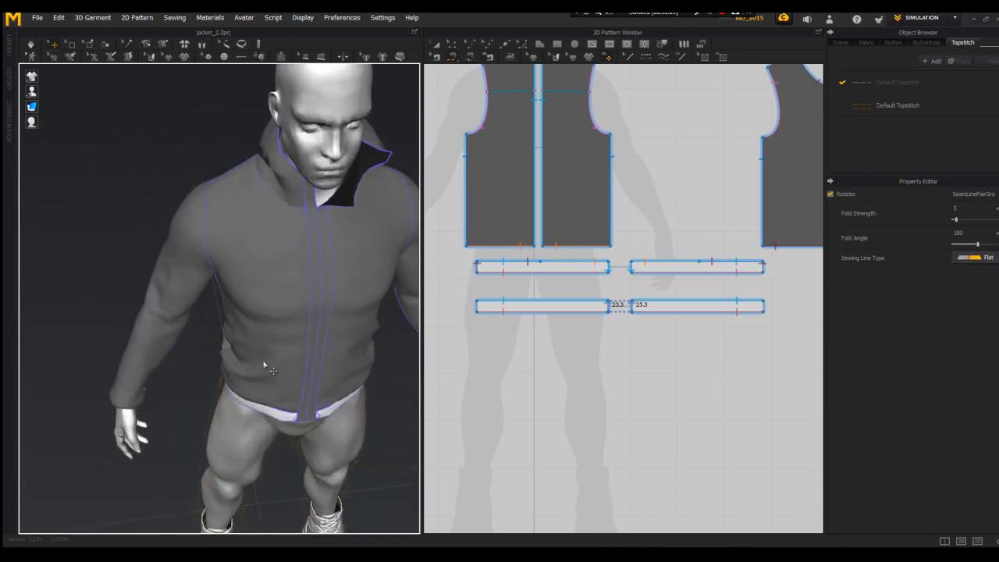
- Stop the simulation and examine the double-layered waistband from the side and the front
{"action": "scroll", "coordinate": [250, 312], "scroll_direction": "up", "scroll_amount": 5}
{"action": "scroll", "coordinate": [96, 350], "scroll_direction": "down", "scroll_amount": 4}
{"action": "left_click", "coordinate": [60, 80]}
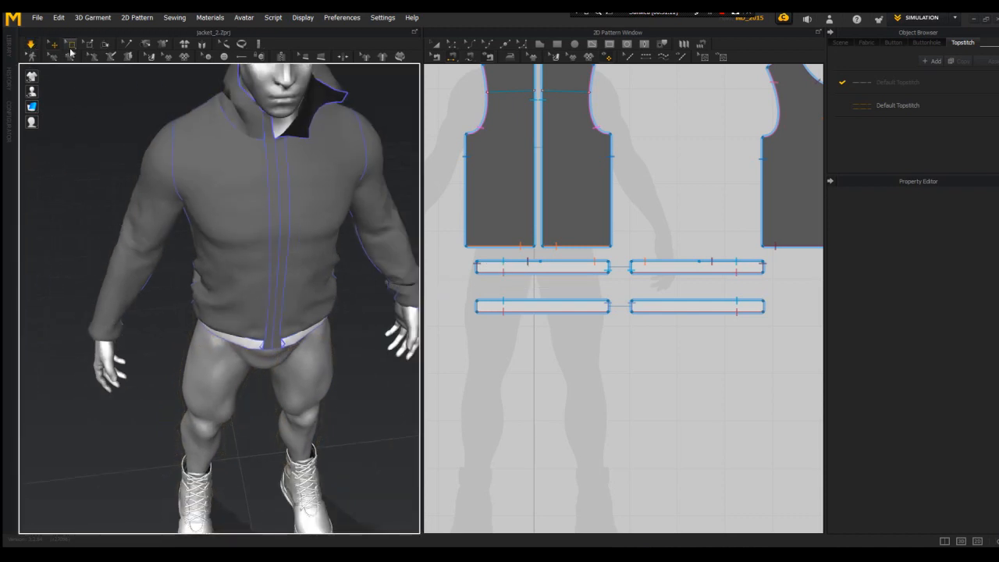
{"action": "left_click", "coordinate": [31, 45]}
{"action": "scroll", "coordinate": [89, 224], "scroll_direction": "down", "scroll_amount": 3}
{"action": "right_click_drag", "start_coordinate": [89, 223], "coordinate": [149, 218]}
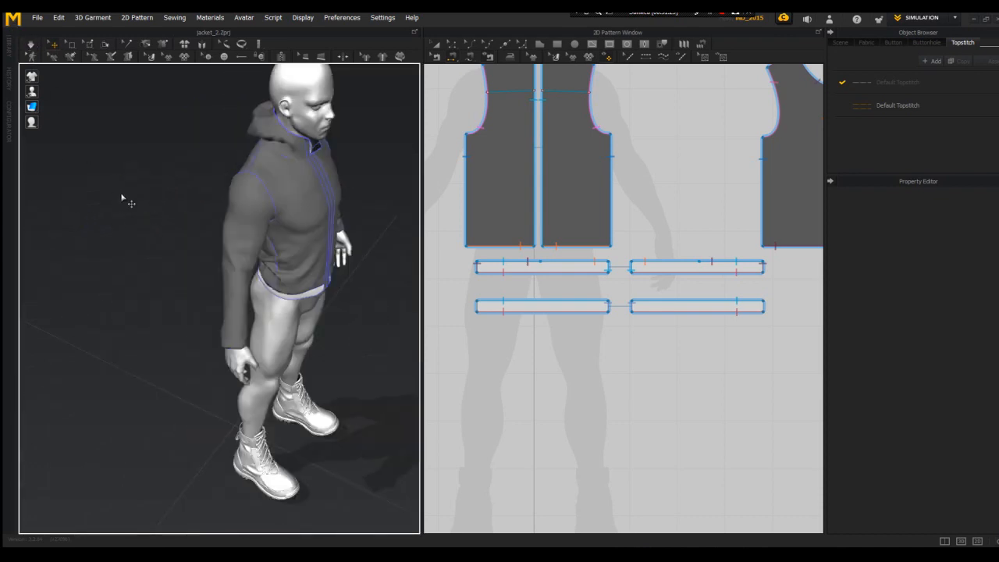
{"action": "right_click_drag", "start_coordinate": [121, 199], "coordinate": [117, 234]}
{"action": "scroll", "coordinate": [211, 250], "scroll_direction": "up", "scroll_amount": 5}
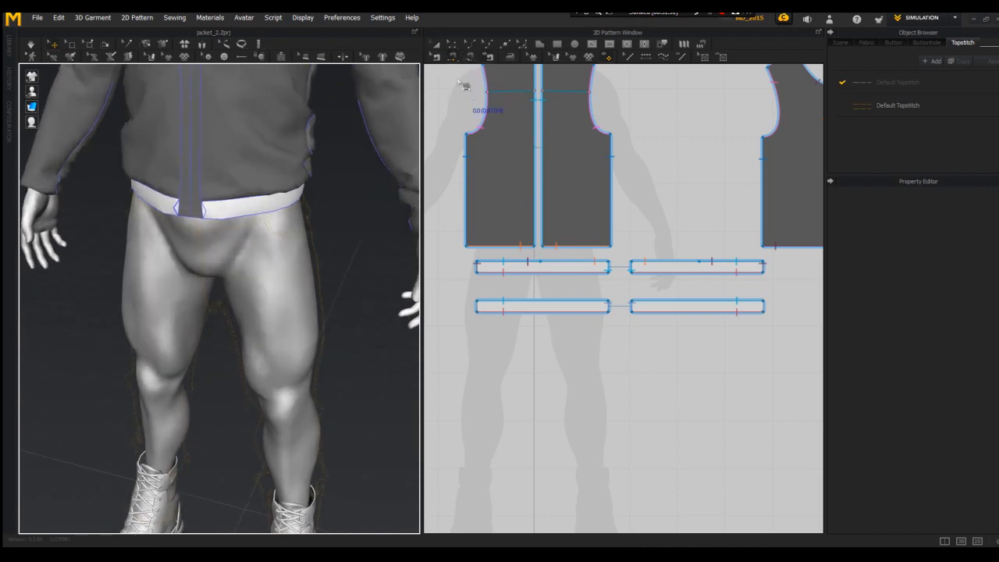
- Sew the inner short ends of the original waistband strips to the matching ends of the new strips
{"action": "scroll", "coordinate": [605, 312], "scroll_direction": "down", "scroll_amount": 3}
{"action": "scroll", "coordinate": [501, 343], "scroll_direction": "up", "scroll_amount": 4}
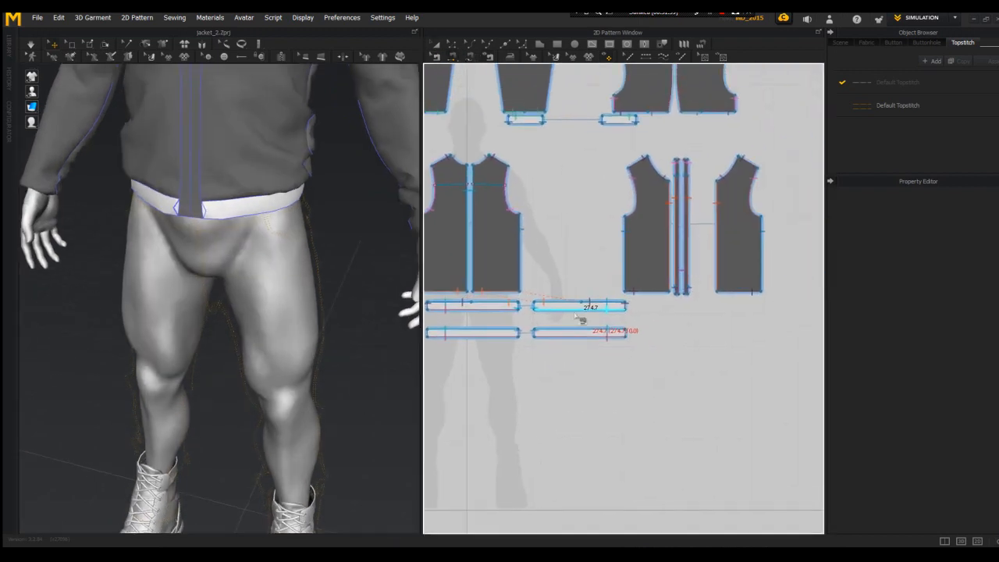
{"action": "left_click", "coordinate": [501, 345]}
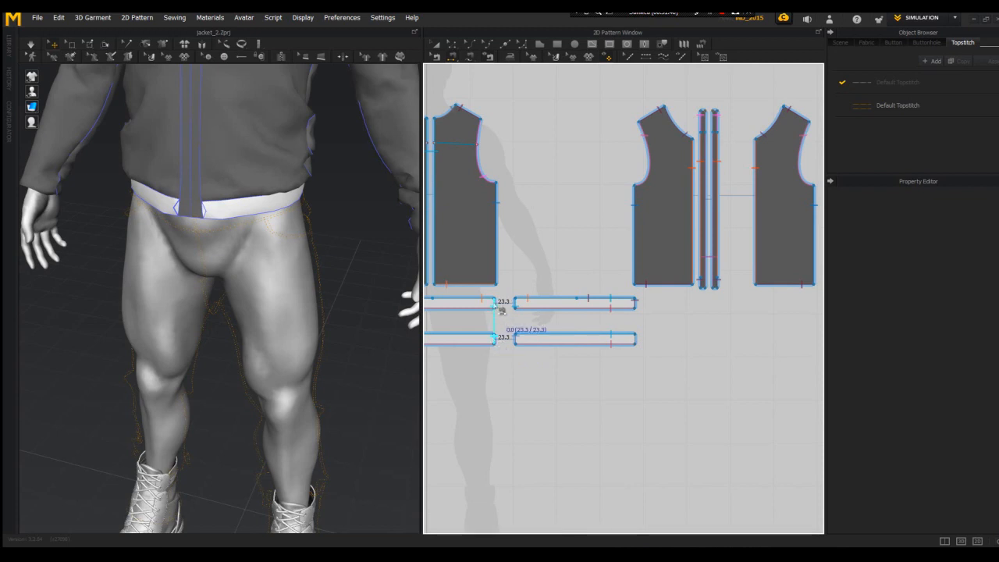
{"action": "left_click", "coordinate": [501, 309]}
{"action": "left_click", "coordinate": [503, 292]}
{"action": "scroll", "coordinate": [499, 306], "scroll_direction": "up", "scroll_amount": 3}
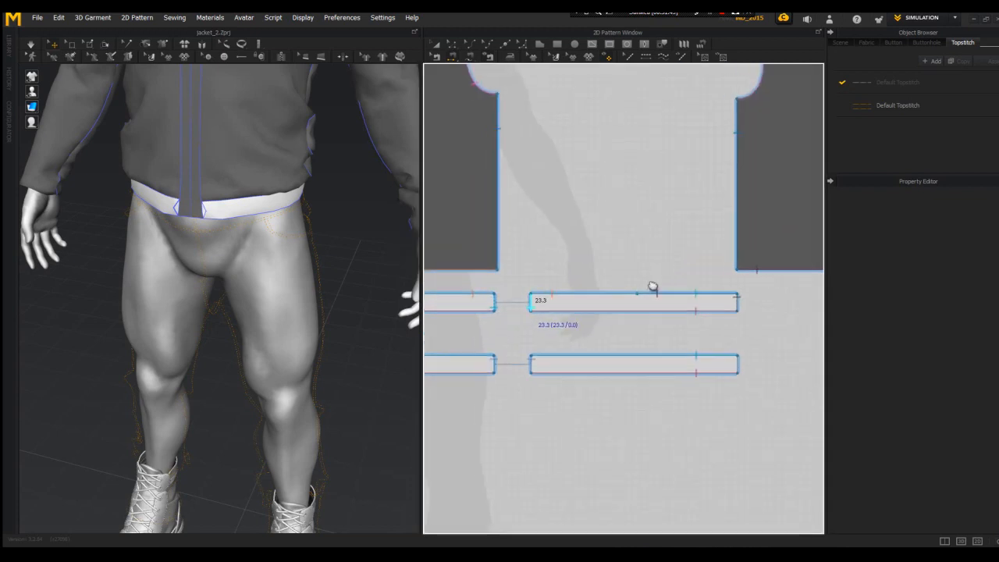
{"action": "scroll", "coordinate": [651, 286], "scroll_direction": "down", "scroll_amount": 2}
{"action": "scroll", "coordinate": [445, 341], "scroll_direction": "up", "scroll_amount": 2}
- Sew the outer short ends of the original and new waistband strips together and simulate the jacket
{"action": "left_click", "coordinate": [438, 45]}
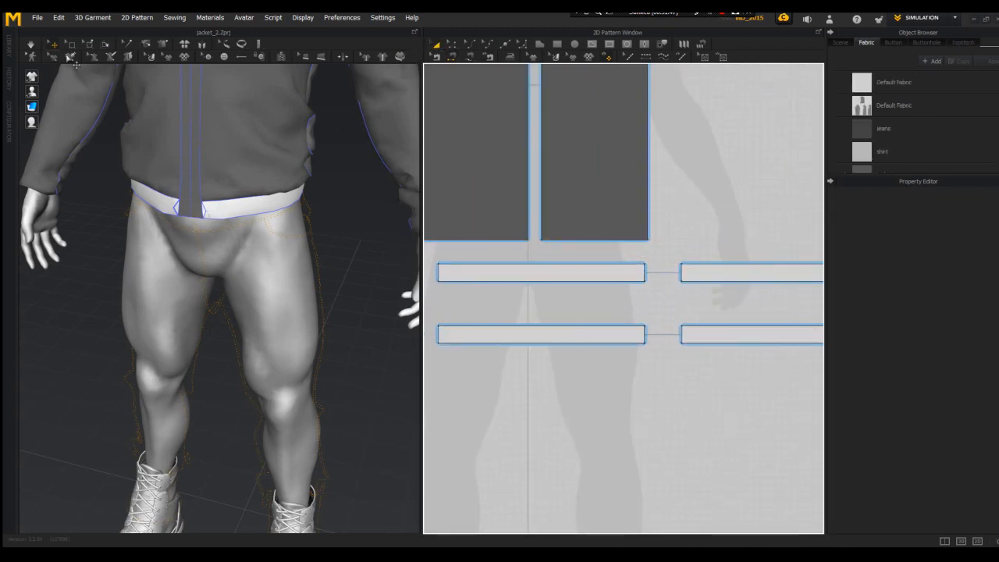
{"action": "left_click", "coordinate": [242, 205]}
{"action": "left_click", "coordinate": [481, 390]}
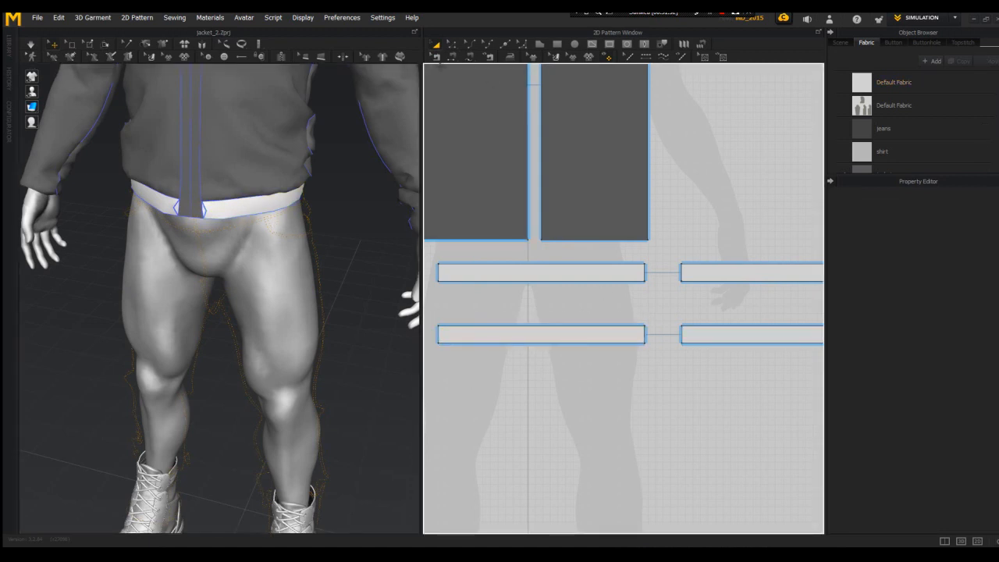
{"action": "left_click", "coordinate": [437, 59]}
{"action": "left_click", "coordinate": [440, 336]}
{"action": "left_click", "coordinate": [440, 272]}
{"action": "left_click", "coordinate": [546, 342]}
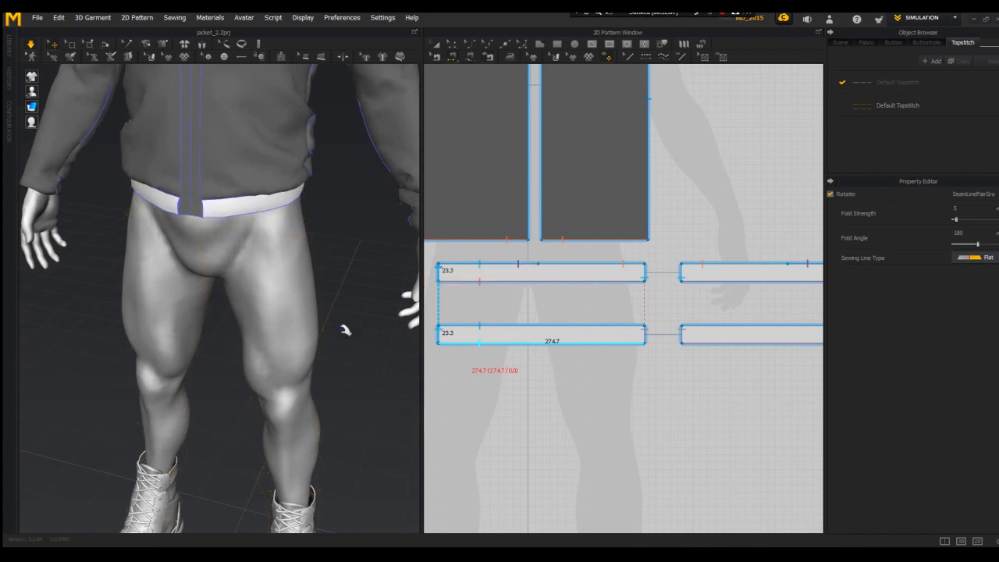
{"action": "scroll", "coordinate": [334, 312], "scroll_direction": "down", "scroll_amount": 3}
{"action": "left_click", "coordinate": [542, 342]}
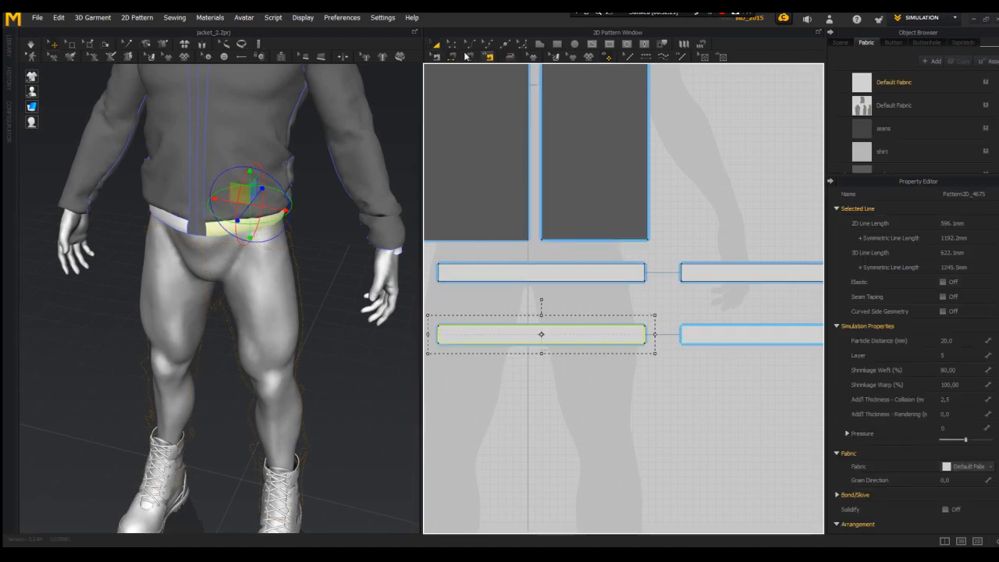
{"action": "left_click", "coordinate": [441, 345]}
{"action": "scroll", "coordinate": [438, 337], "scroll_direction": "up", "scroll_amount": 4}
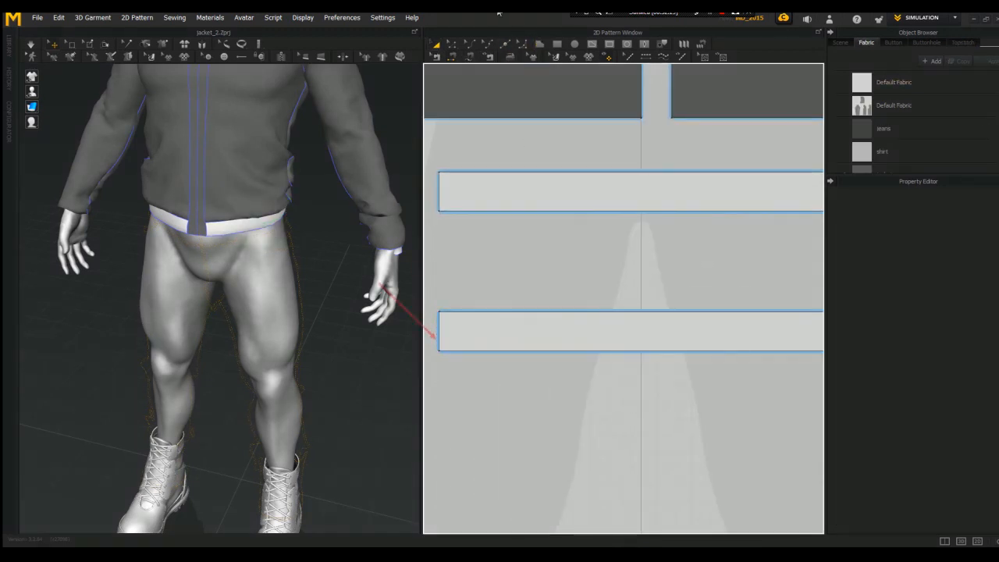
{"action": "right_click", "coordinate": [438, 336]}
{"action": "left_click", "coordinate": [478, 374]}
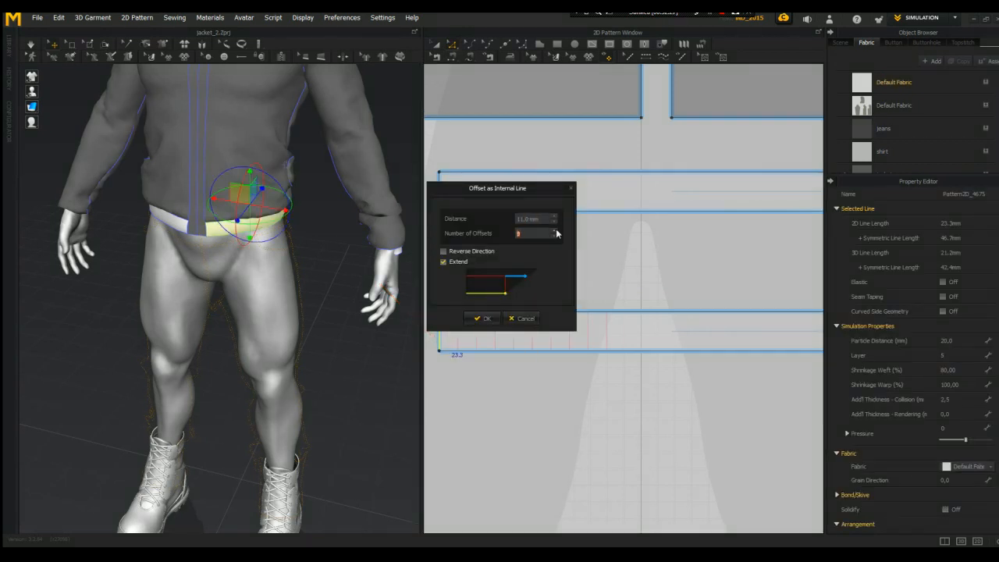
{"action": "scroll", "coordinate": [550, 220], "scroll_direction": "up", "scroll_amount": 3}
{"action": "left_click", "coordinate": [522, 318]}
- Offset the outer short edge of the new waistband strip as 22 internal lines spaced 12 mm apart
{"action": "scroll", "coordinate": [513, 326], "scroll_direction": "down", "scroll_amount": 3}
{"action": "right_click", "coordinate": [485, 336]}
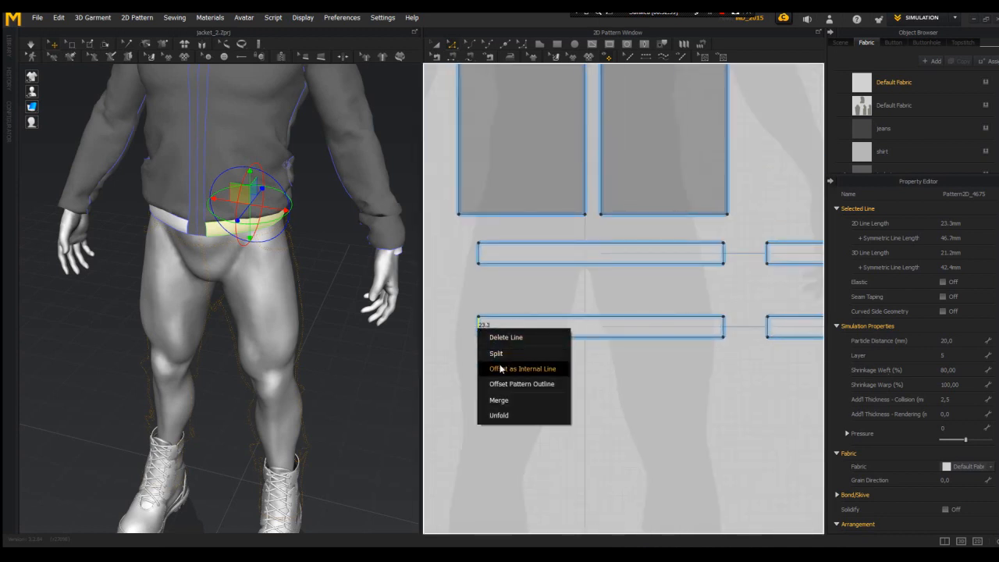
{"action": "left_click", "coordinate": [508, 369]}
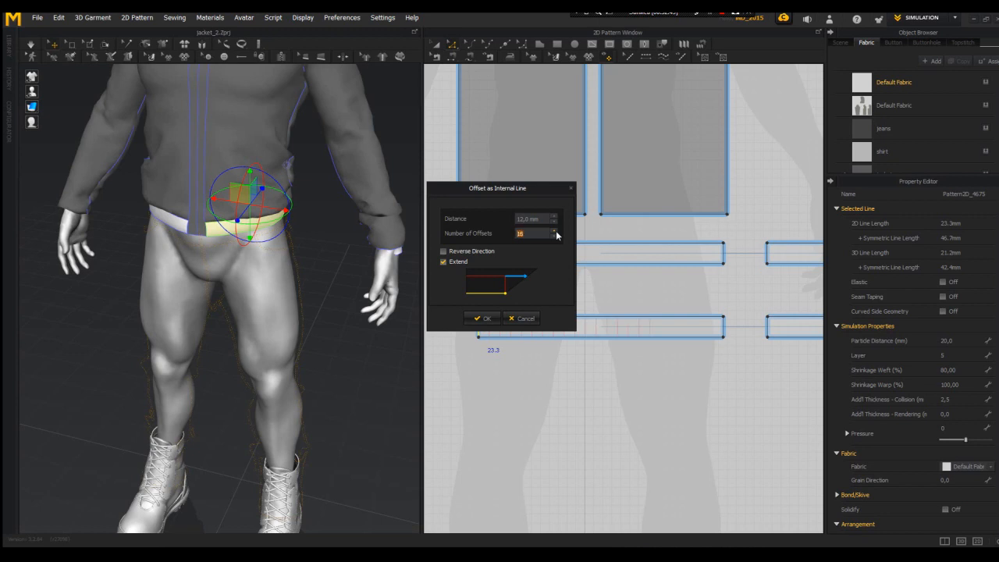
{"action": "left_click", "coordinate": [483, 318]}
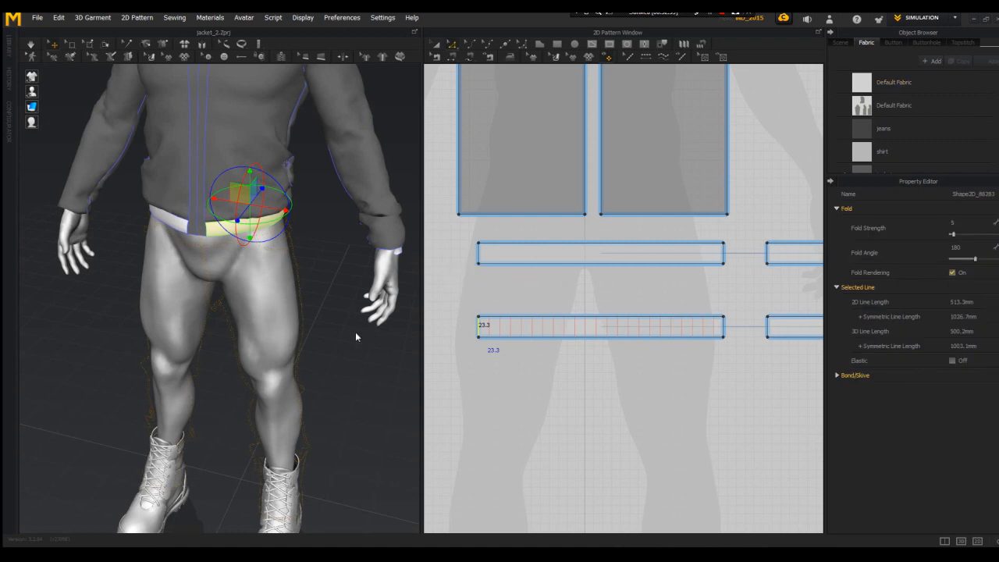
{"action": "left_click", "coordinate": [483, 328]}
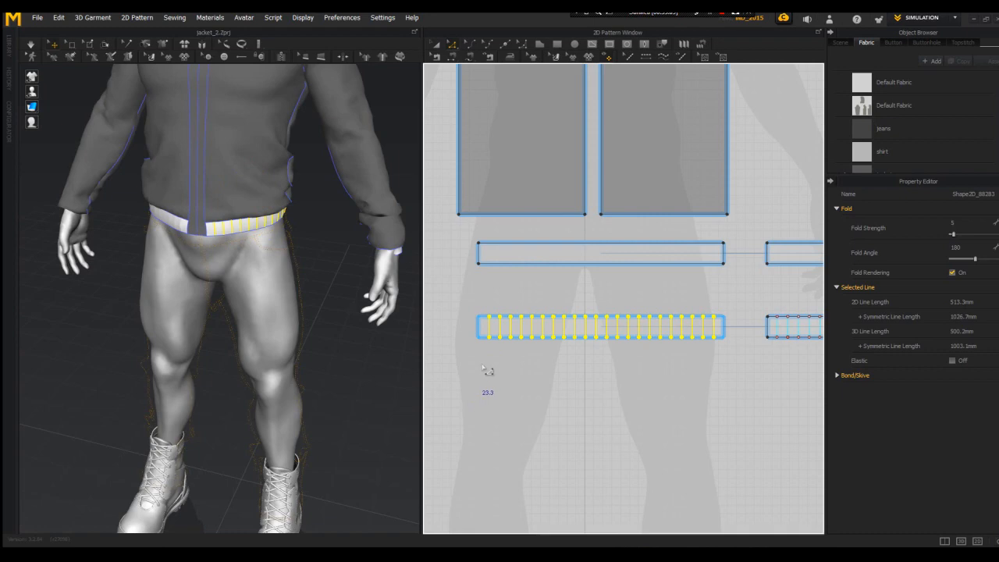
- Set the fold strength of the waistband's internal lines to 26 and their fold angle to 281, and simulate the jacket
{"action": "right_click_drag", "start_coordinate": [200, 242], "coordinate": [353, 301]}
{"action": "scroll", "coordinate": [560, 361], "scroll_direction": "up", "scroll_amount": 2}
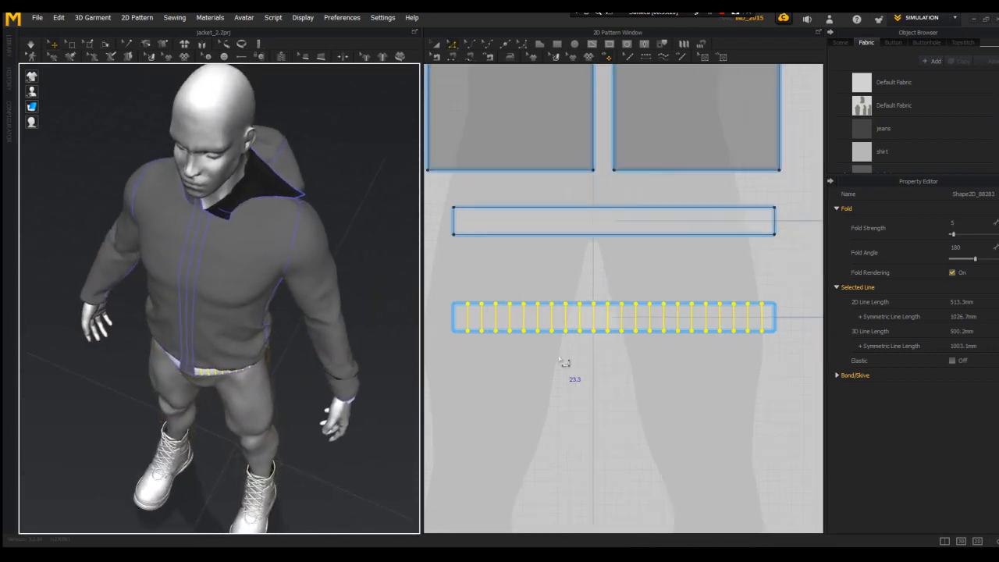
{"action": "left_click_drag", "start_coordinate": [975, 263], "coordinate": [985, 262]}
{"action": "left_click", "coordinate": [959, 235]}
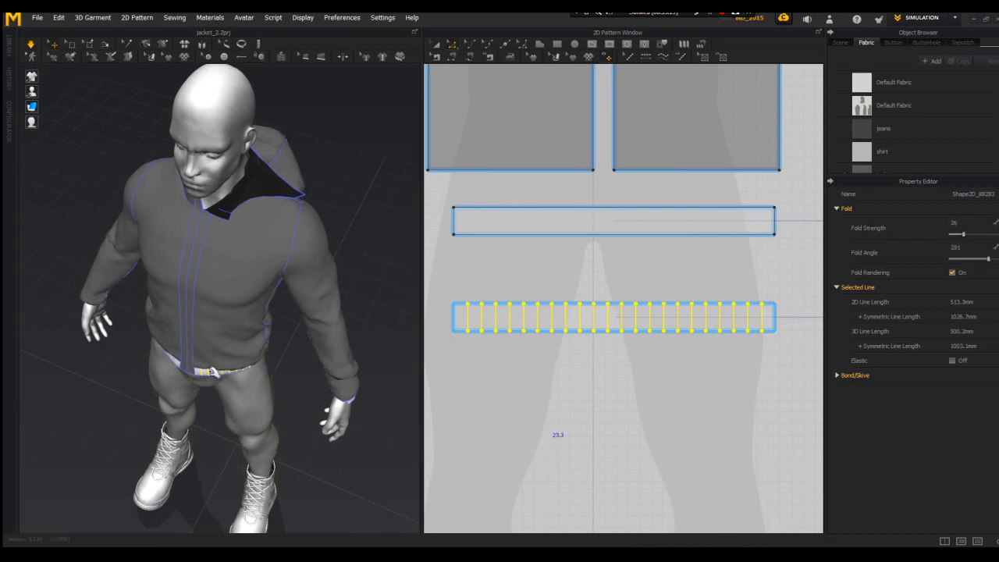
{"action": "scroll", "coordinate": [220, 371], "scroll_direction": "up", "scroll_amount": 5}
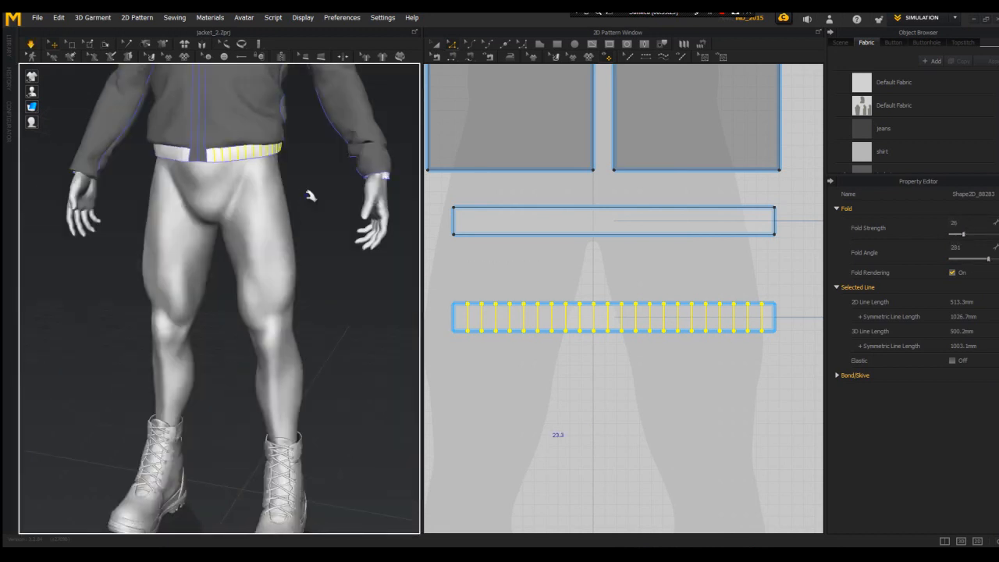
{"action": "left_click", "coordinate": [310, 195]}
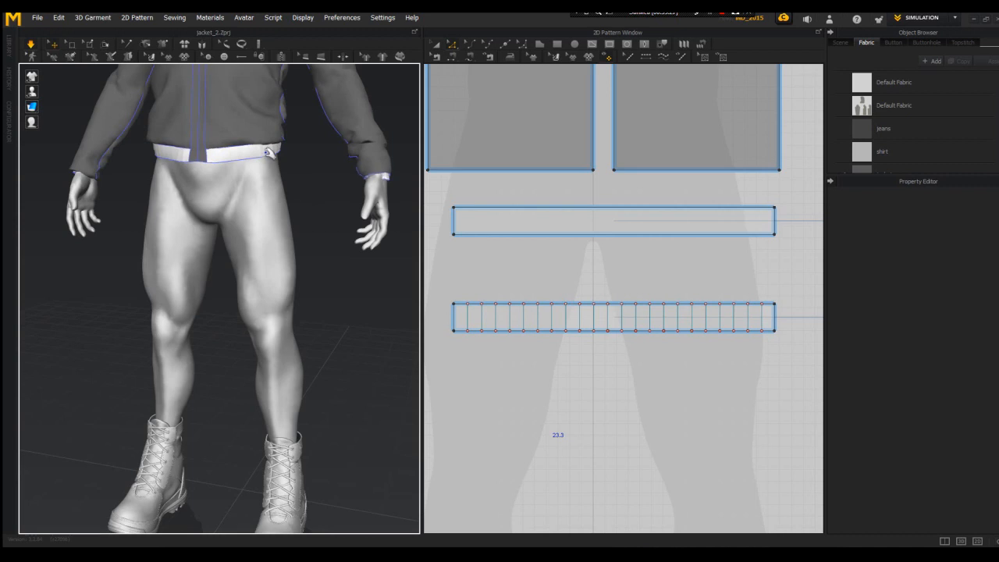
- Set the additional rendering thickness of the new waistband strip with the internal lines to 2 mm
{"action": "left_click", "coordinate": [269, 152]}
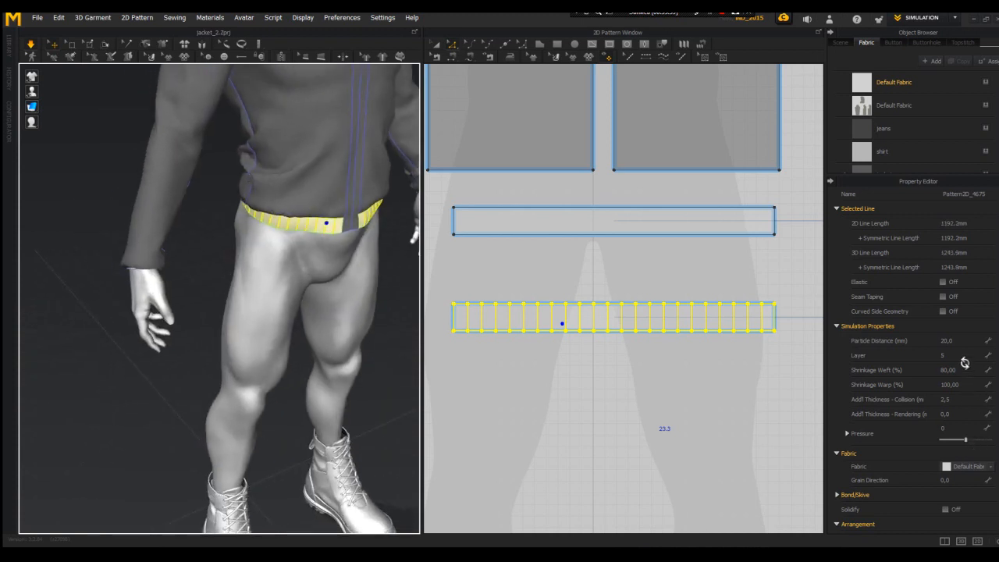
{"action": "left_click", "coordinate": [960, 414]}
{"action": "type", "text": "2"}
{"action": "key", "text": "Return"}
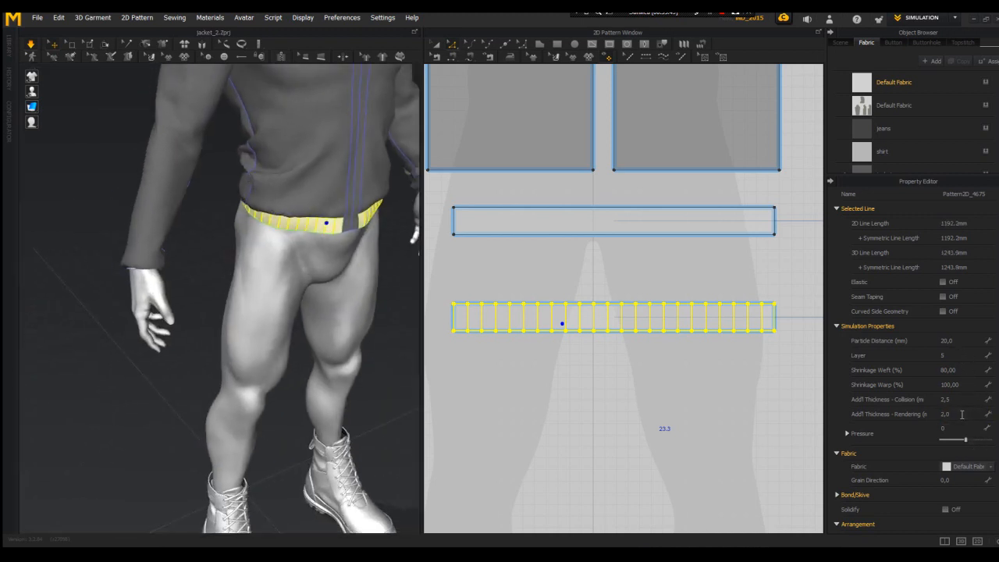
- Set the pressure of the new waistband strip to 70 and check its shape on the avatar
{"action": "right_click_drag", "start_coordinate": [415, 250], "coordinate": [143, 258]}
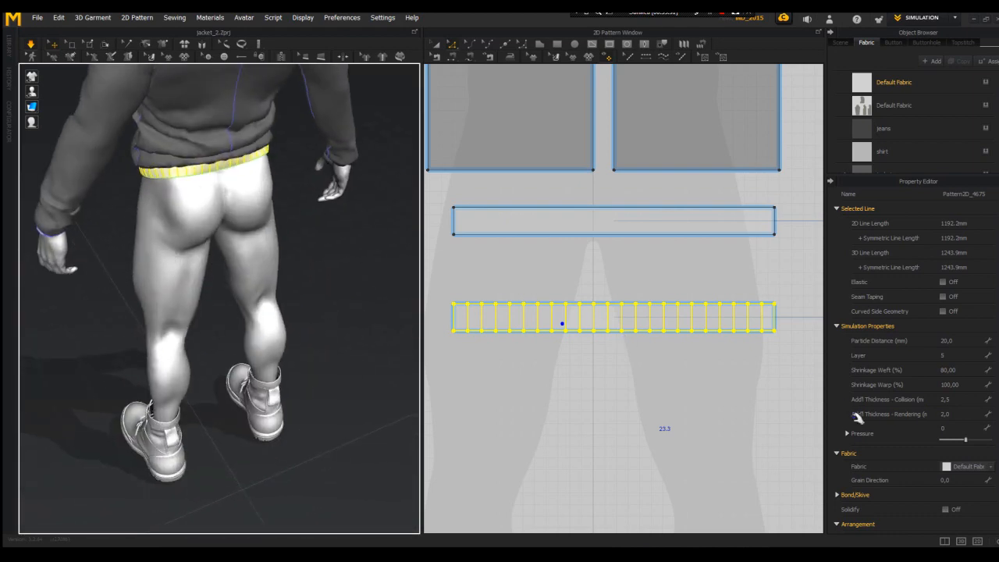
{"action": "left_click", "coordinate": [967, 441]}
{"action": "scroll", "coordinate": [193, 192], "scroll_direction": "up", "scroll_amount": 3}
{"action": "middle_click_drag", "start_coordinate": [193, 192], "coordinate": [246, 349]}
{"action": "right_click_drag", "start_coordinate": [223, 305], "coordinate": [190, 310]}
{"action": "scroll", "coordinate": [237, 296], "scroll_direction": "up", "scroll_amount": 4}
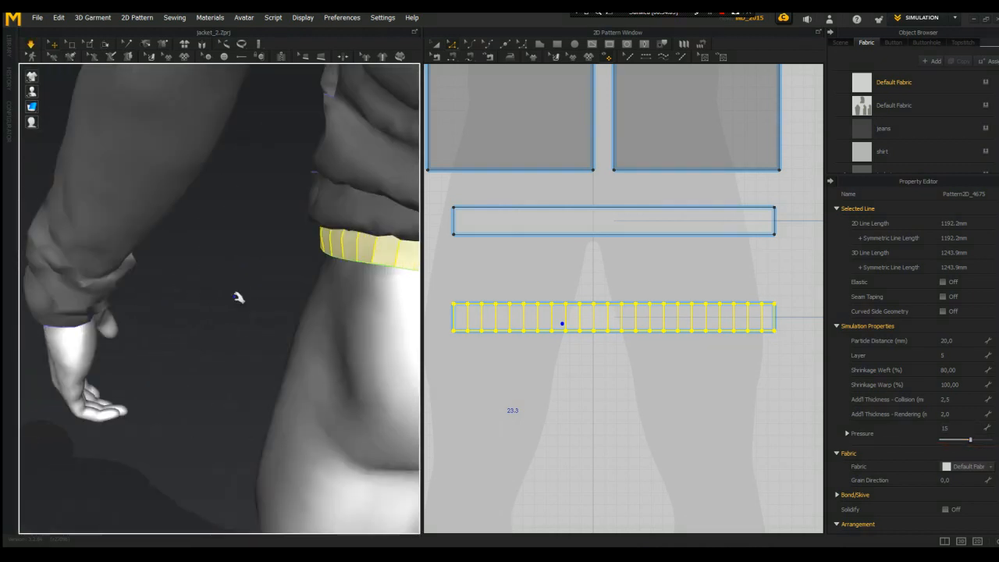
{"action": "left_click_drag", "start_coordinate": [969, 441], "coordinate": [996, 441]}
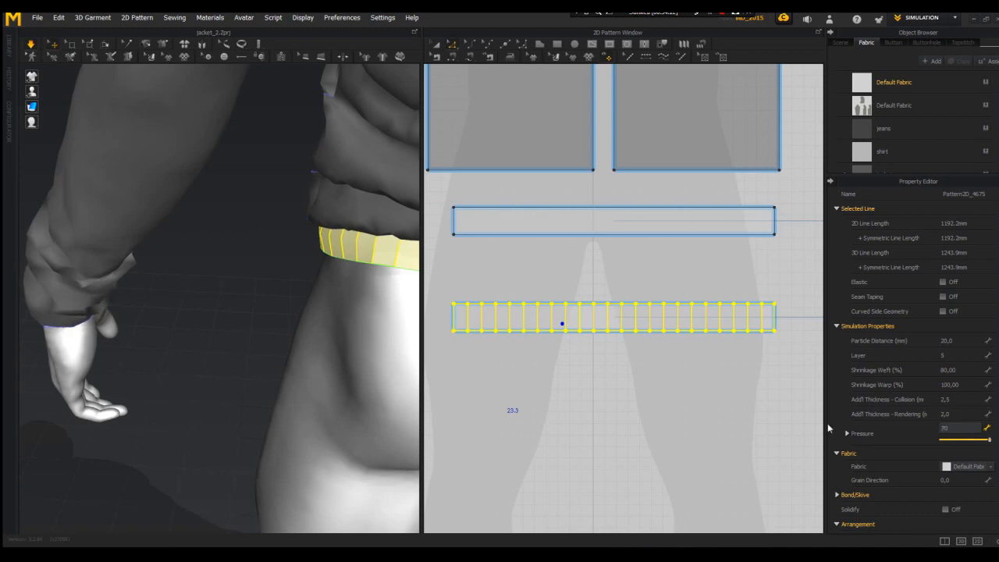
{"action": "left_click", "coordinate": [288, 270]}
{"action": "scroll", "coordinate": [288, 270], "scroll_direction": "down", "scroll_amount": 2}
{"action": "right_click_drag", "start_coordinate": [289, 271], "coordinate": [468, 223]}
{"action": "right_click_drag", "start_coordinate": [330, 245], "coordinate": [475, 151]}
{"action": "scroll", "coordinate": [376, 295], "scroll_direction": "down", "scroll_amount": 3}
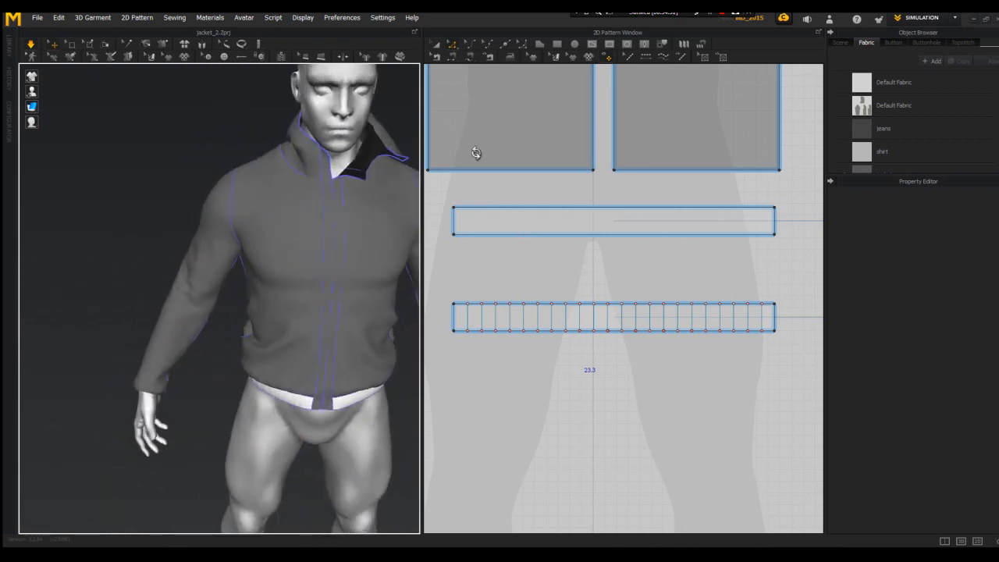
- Draw a diagonal internal line about 86 mm long across the front panel's upper part, between the neckline and the armhole
{"action": "scroll", "coordinate": [513, 166], "scroll_direction": "down", "scroll_amount": 2}
{"action": "middle_click_drag", "start_coordinate": [513, 166], "coordinate": [569, 366]}
{"action": "middle_click_drag", "start_coordinate": [550, 168], "coordinate": [551, 203]}
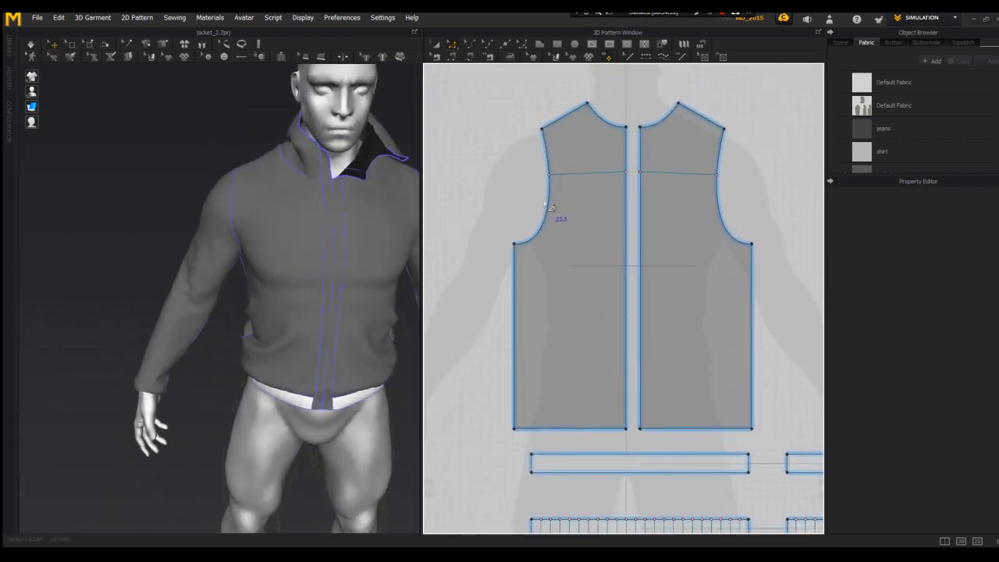
{"action": "scroll", "coordinate": [542, 203], "scroll_direction": "down", "scroll_amount": 5}
{"action": "scroll", "coordinate": [536, 301], "scroll_direction": "down", "scroll_amount": 1}
{"action": "left_click", "coordinate": [558, 50]}
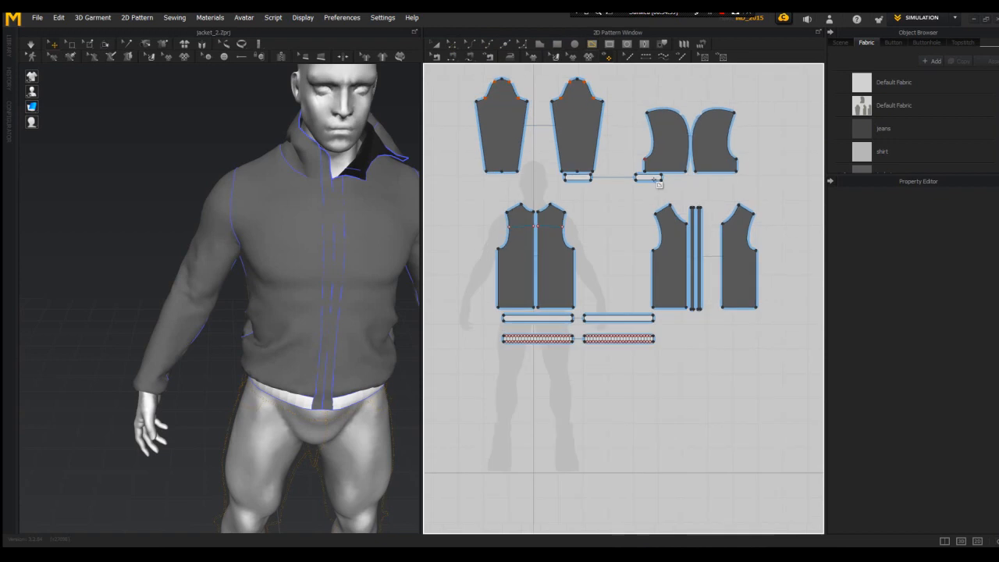
{"action": "scroll", "coordinate": [650, 199], "scroll_direction": "up", "scroll_amount": 5}
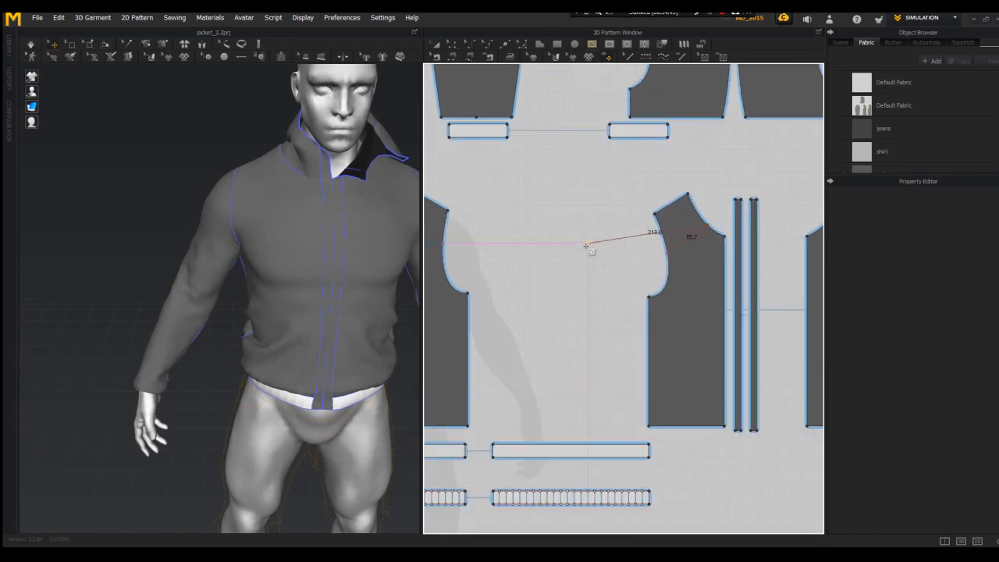
{"action": "left_click", "coordinate": [679, 282]}
{"action": "right_click_drag", "start_coordinate": [344, 296], "coordinate": [312, 234]}
{"action": "scroll", "coordinate": [646, 260], "scroll_direction": "up", "scroll_amount": 3}
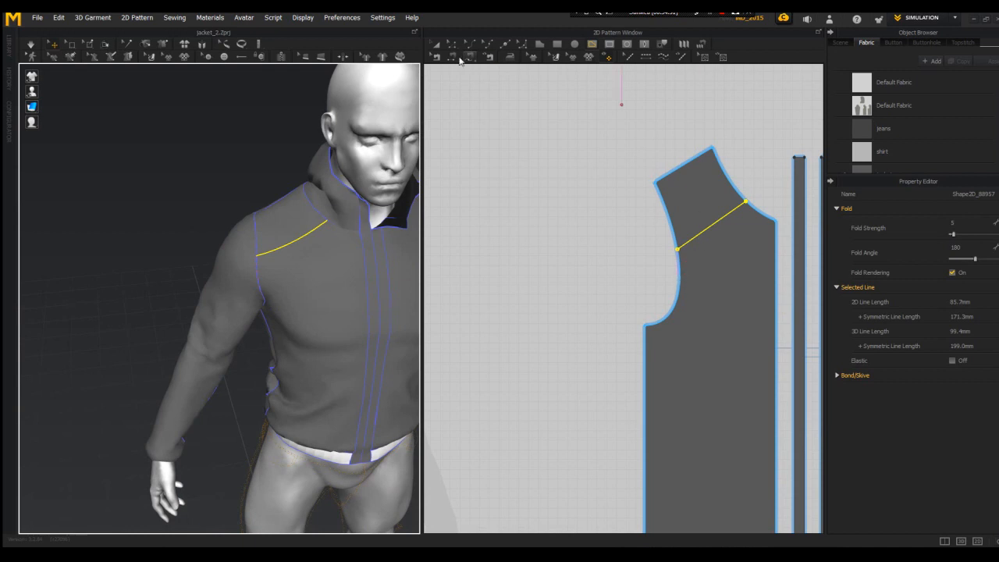
- Duplicate the diagonal internal line parallel below the first, with its upper end at the front neckline corner
{"action": "key", "text": "a"}
{"action": "left_click_drag", "start_coordinate": [701, 243], "coordinate": [741, 248]}
{"action": "scroll", "coordinate": [693, 267], "scroll_direction": "up", "scroll_amount": 3}
{"action": "left_click", "coordinate": [710, 272]}
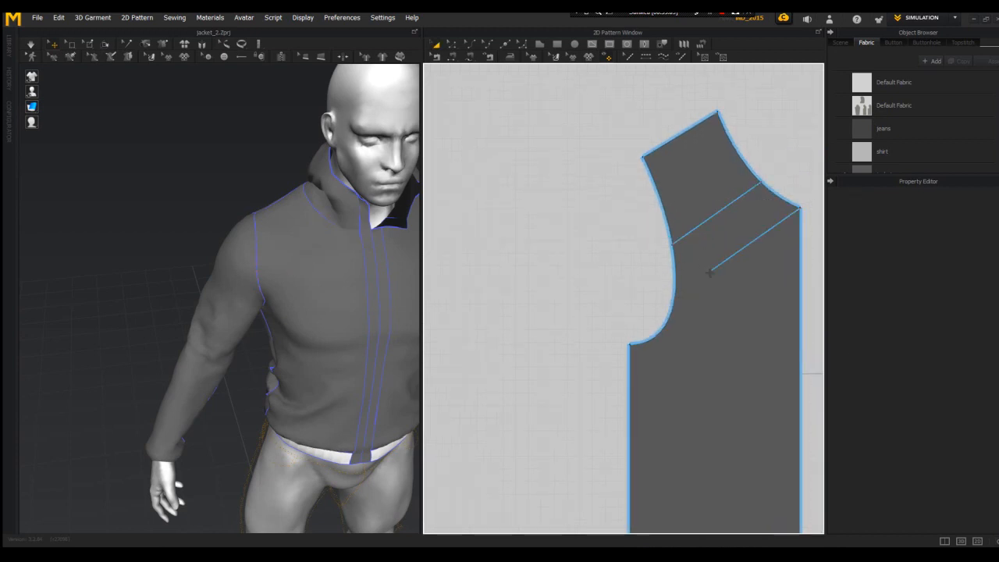
- Extend the lower diagonal line on the front panel so that its free end meets the armhole edge
{"action": "left_click", "coordinate": [453, 43]}
{"action": "middle_click_drag", "start_coordinate": [523, 200], "coordinate": [448, 182]}
{"action": "scroll", "coordinate": [453, 185], "scroll_direction": "up", "scroll_amount": 2}
{"action": "left_click_drag", "start_coordinate": [694, 276], "coordinate": [648, 313]}
{"action": "scroll", "coordinate": [676, 311], "scroll_direction": "up", "scroll_amount": 3}
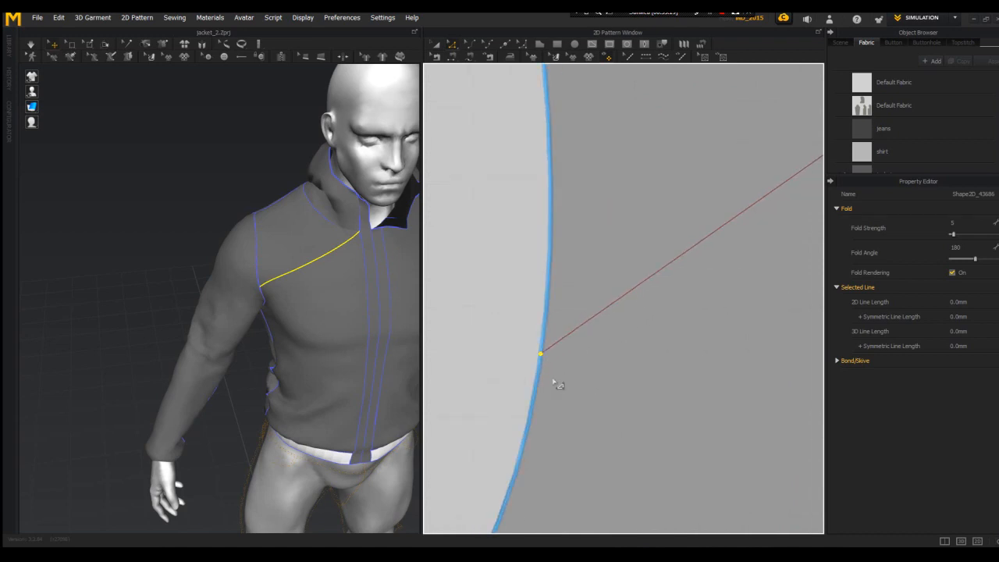
{"action": "scroll", "coordinate": [558, 367], "scroll_direction": "down", "scroll_amount": 8}
{"action": "scroll", "coordinate": [558, 356], "scroll_direction": "up", "scroll_amount": 5}
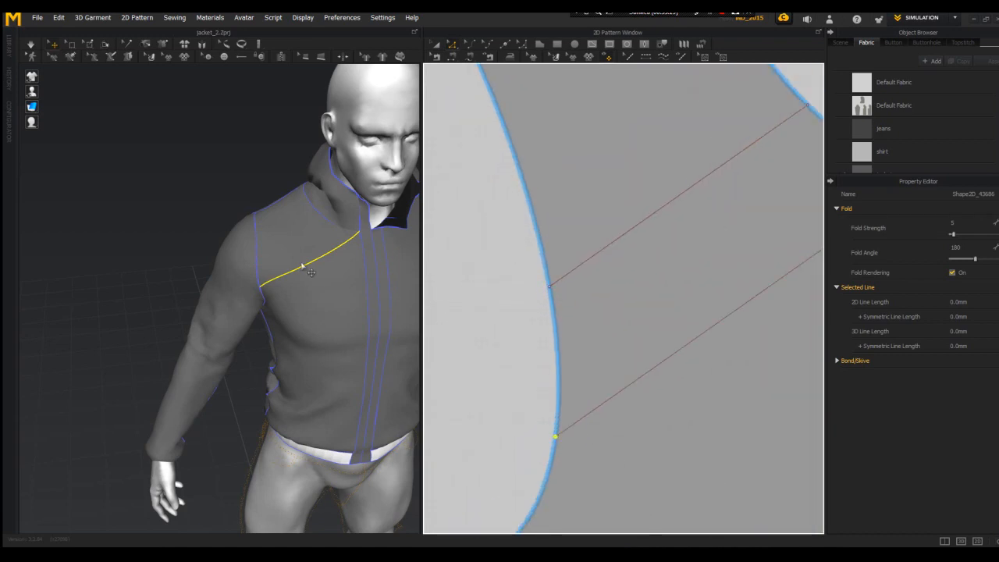
{"action": "scroll", "coordinate": [302, 267], "scroll_direction": "down", "scroll_amount": 3}
- Examine the placement of the two diagonal chest lines on the jacket from the side and the front
{"action": "right_click_drag", "start_coordinate": [302, 267], "coordinate": [343, 265]}
{"action": "left_click", "coordinate": [587, 262]}
{"action": "scroll", "coordinate": [305, 233], "scroll_direction": "up", "scroll_amount": 1}
{"action": "left_click", "coordinate": [331, 221]}
{"action": "scroll", "coordinate": [343, 234], "scroll_direction": "down", "scroll_amount": 4}
{"action": "right_click_drag", "start_coordinate": [357, 245], "coordinate": [399, 219]}
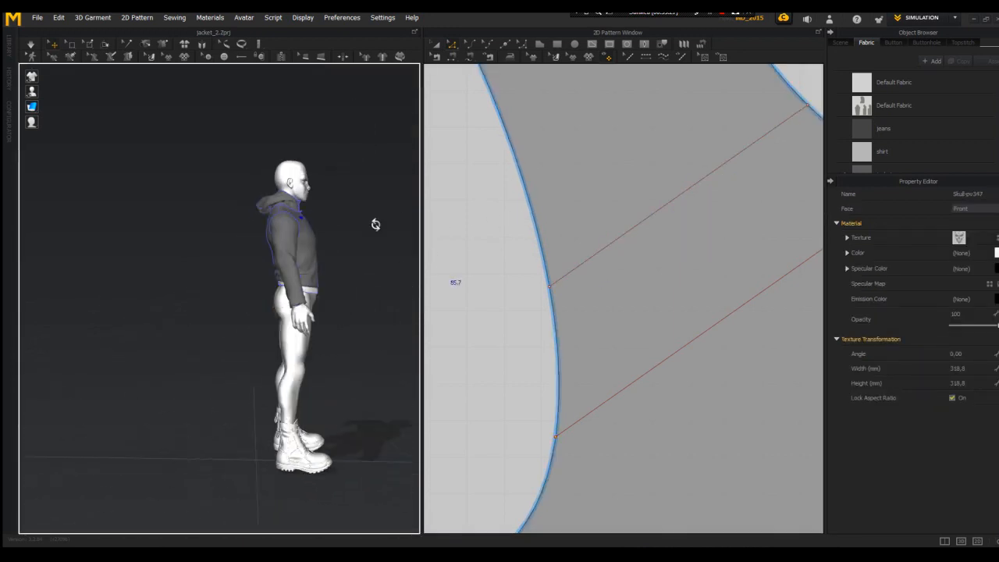
{"action": "key", "text": "2"}
{"action": "scroll", "coordinate": [662, 341], "scroll_direction": "down", "scroll_amount": 6}
{"action": "key", "text": "8"}
{"action": "key", "text": "2"}
{"action": "scroll", "coordinate": [268, 304], "scroll_direction": "up", "scroll_amount": 3}
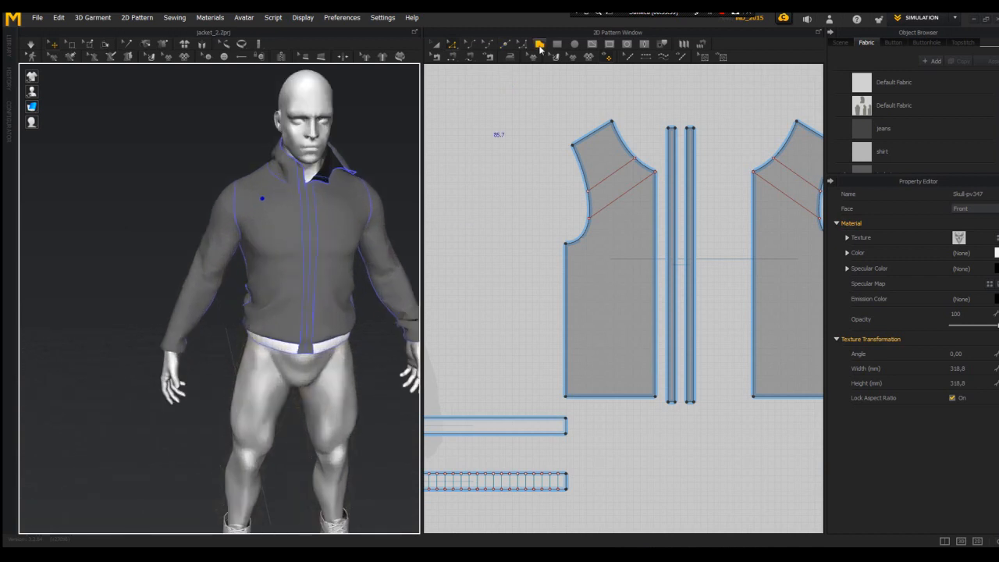
- Draw a narrow upright internal rectangle on the lower part of the front panel and rotate it to a slanted pocket angle
{"action": "scroll", "coordinate": [553, 375], "scroll_direction": "up", "scroll_amount": 2}
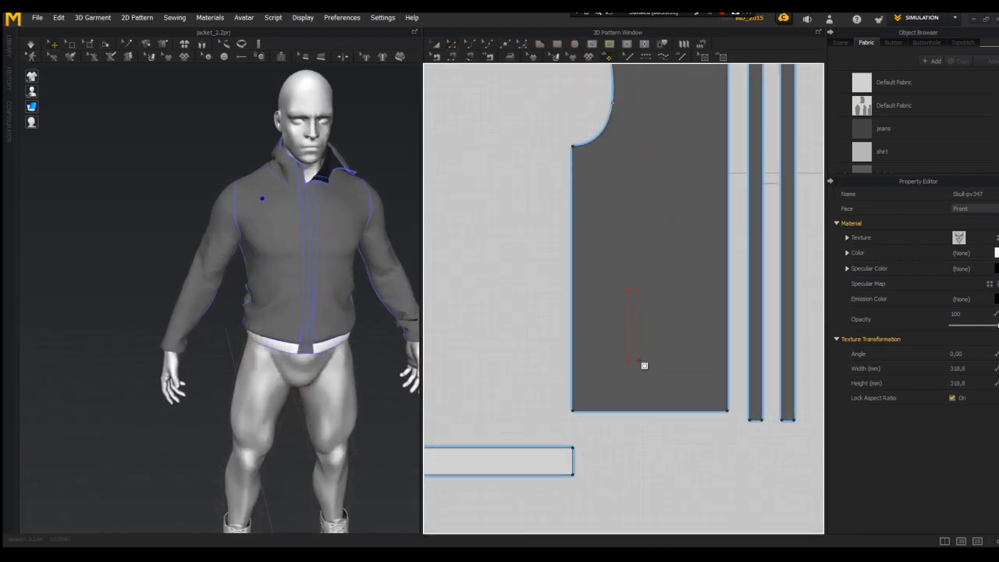
{"action": "left_click", "coordinate": [638, 324]}
{"action": "left_click", "coordinate": [439, 45]}
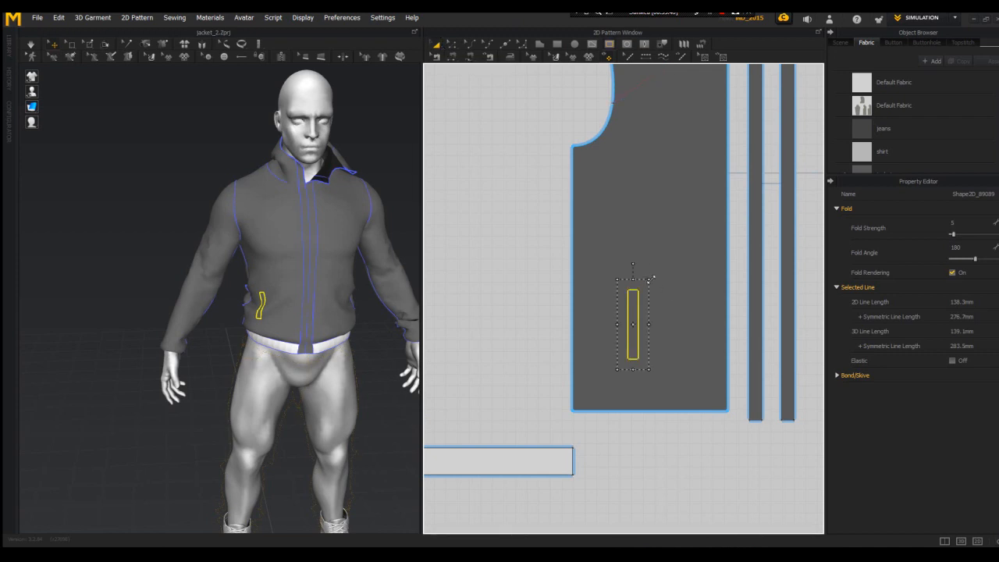
{"action": "left_click_drag", "start_coordinate": [632, 275], "coordinate": [662, 275]}
{"action": "right_click_drag", "start_coordinate": [328, 312], "coordinate": [353, 268]}
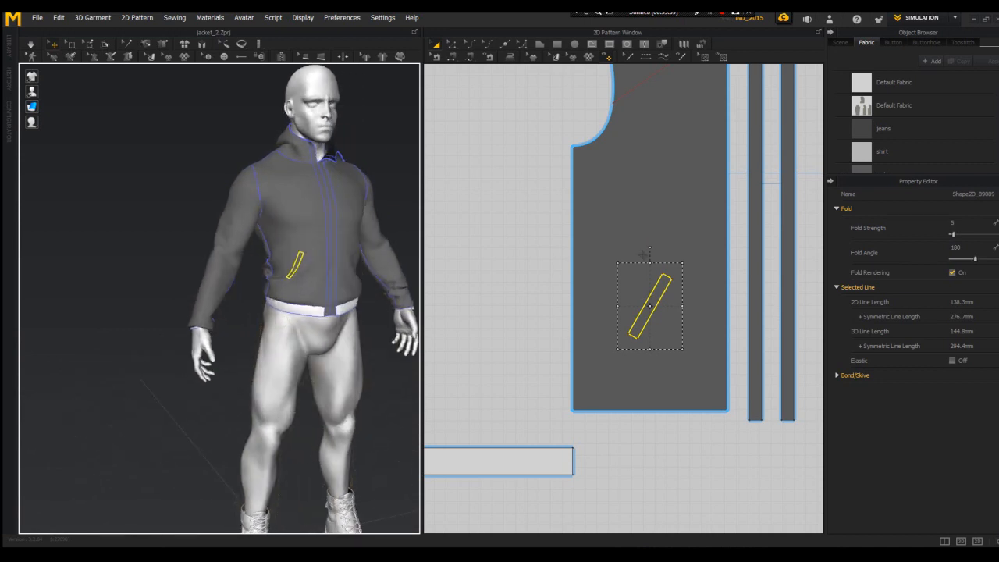
- Enlarge the slanted internal rectangle to about 72 by 11 mm and move it lower on the front panel
{"action": "left_click_drag", "start_coordinate": [668, 278], "coordinate": [692, 251]}
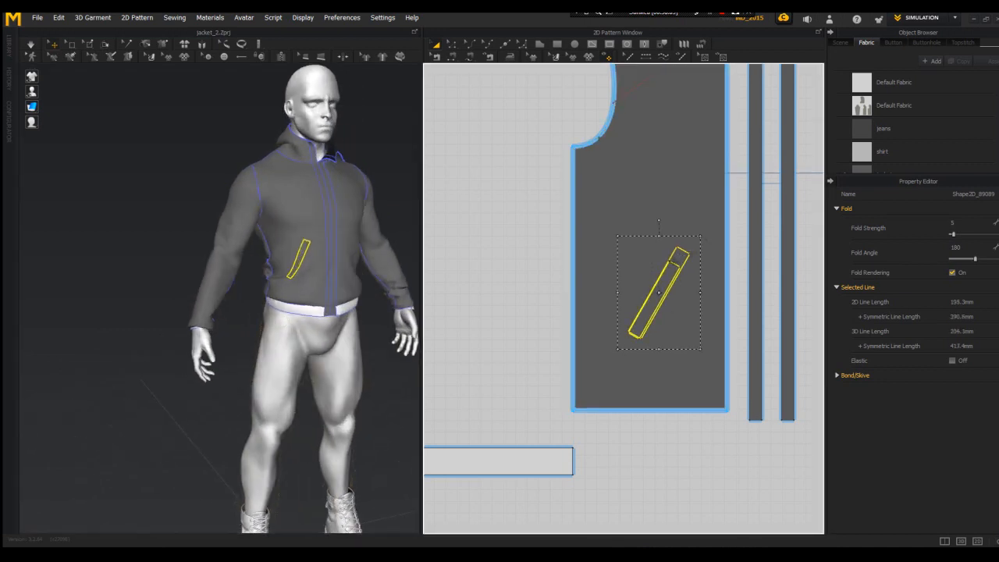
{"action": "left_click_drag", "start_coordinate": [690, 253], "coordinate": [690, 253]}
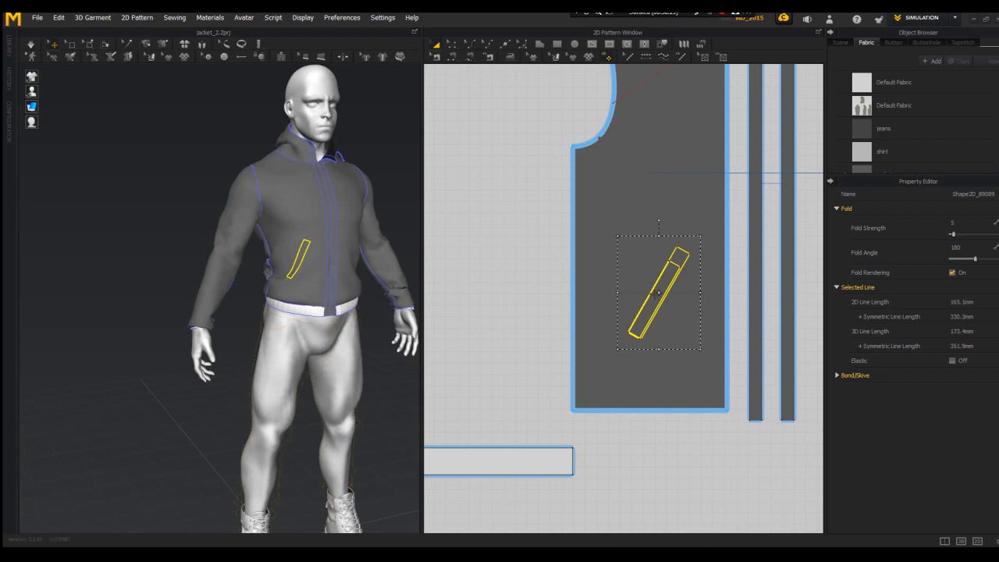
{"action": "left_click_drag", "start_coordinate": [656, 296], "coordinate": [645, 327]}
{"action": "right_click_drag", "start_coordinate": [379, 328], "coordinate": [328, 304]}
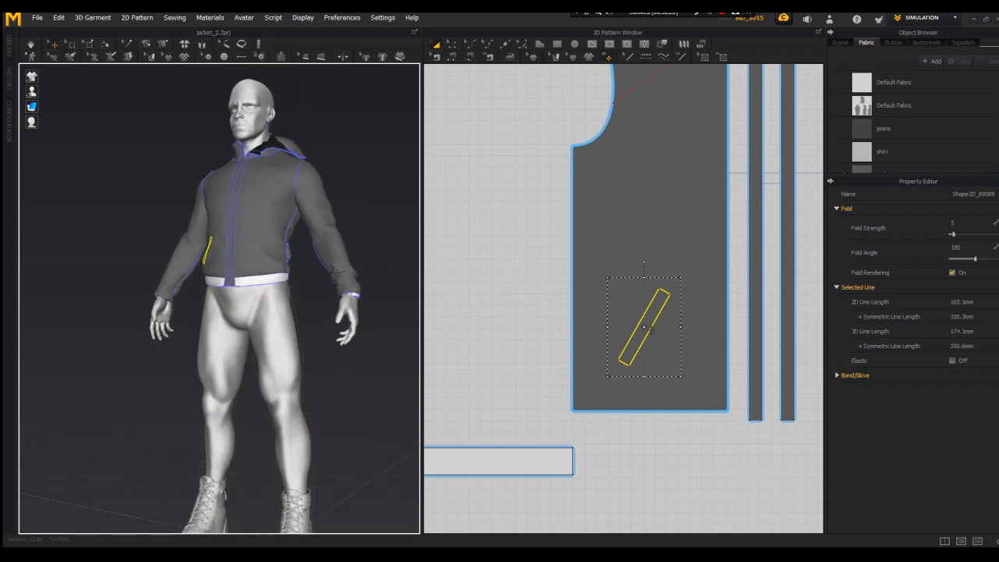
- Clone the slanted rectangle as a separate pattern piece beside the front panel and assign it Default Fabric
{"action": "right_click", "coordinate": [652, 334]}
{"action": "left_click", "coordinate": [692, 146]}
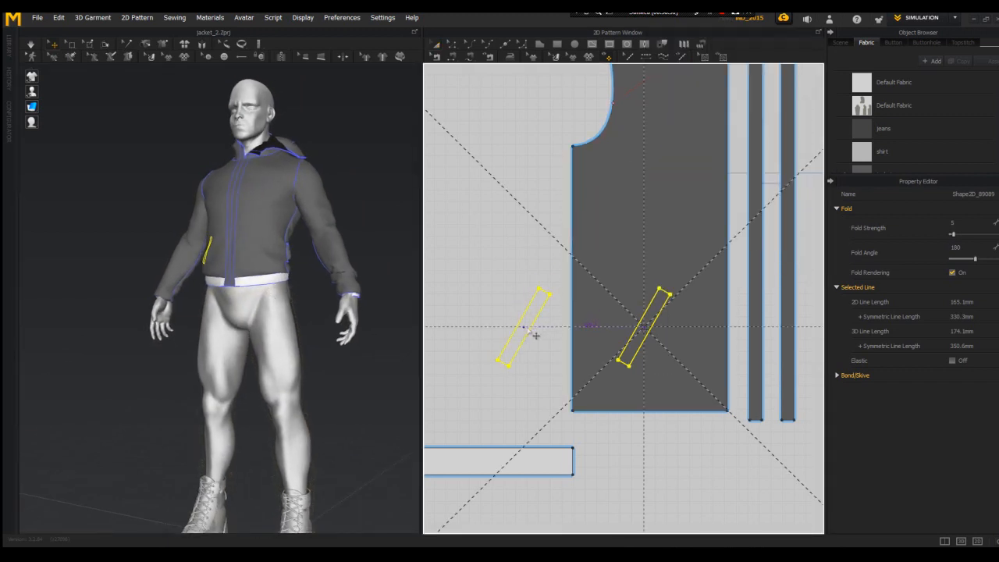
{"action": "left_click", "coordinate": [535, 335]}
{"action": "scroll", "coordinate": [503, 400], "scroll_direction": "down", "scroll_amount": 2}
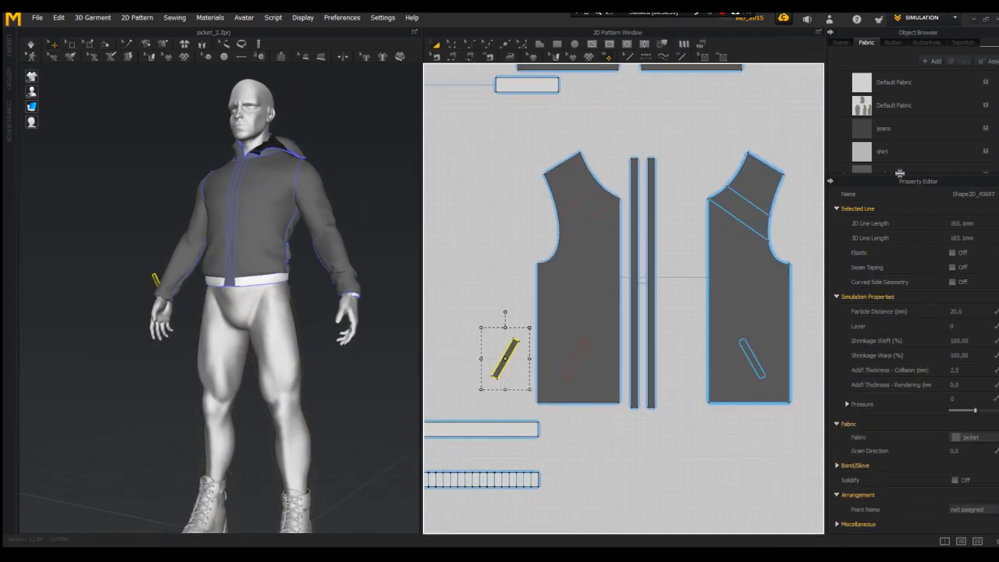
{"action": "left_click", "coordinate": [973, 439]}
{"action": "left_click", "coordinate": [973, 404]}
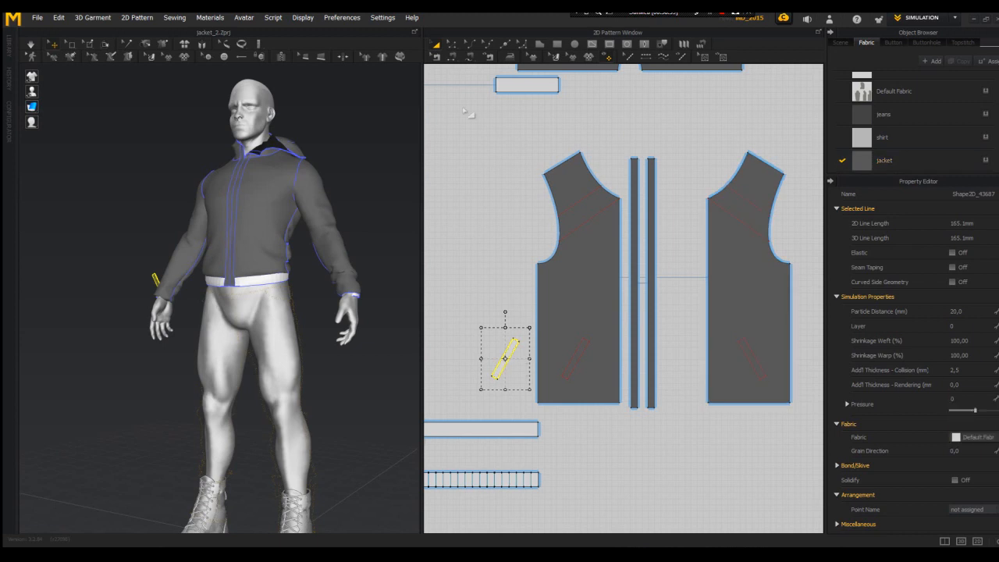
- Sew the pocket strip's two short ends and inner long edge to the matching lines of the internal rectangle
{"action": "left_click", "coordinate": [469, 57]}
{"action": "scroll", "coordinate": [515, 394], "scroll_direction": "up", "scroll_amount": 3}
{"action": "left_click", "coordinate": [511, 388]}
{"action": "left_click", "coordinate": [630, 391]}
{"action": "left_click", "coordinate": [497, 438]}
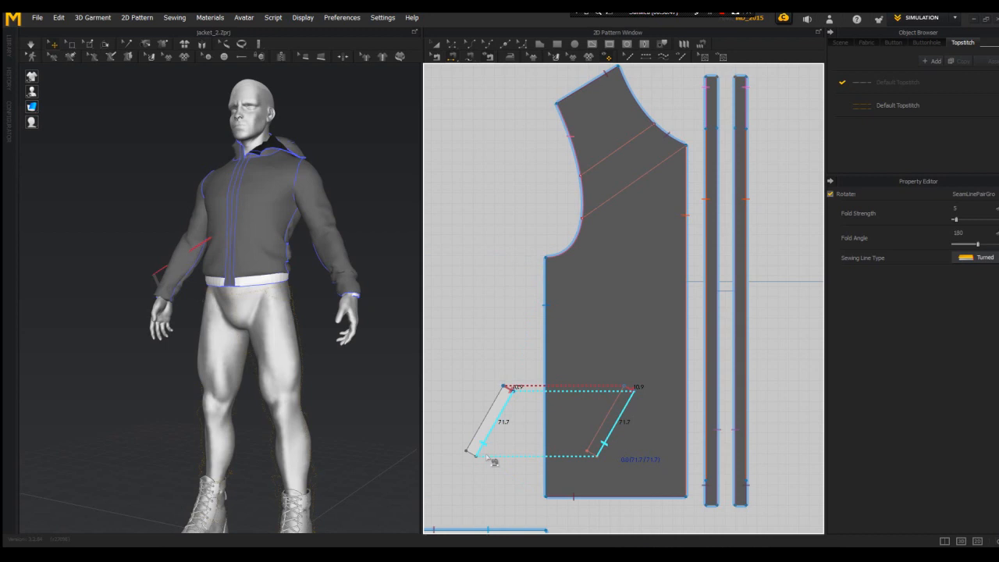
{"action": "left_click", "coordinate": [472, 454]}
{"action": "left_click", "coordinate": [592, 455]}
- Position the pocket strip in front of its place on the 3D jacket and simulate to attach it
{"action": "right_click_drag", "start_coordinate": [270, 379], "coordinate": [341, 383]}
{"action": "left_click_drag", "start_coordinate": [122, 289], "coordinate": [271, 273]}
{"action": "right_click_drag", "start_coordinate": [273, 293], "coordinate": [372, 308]}
{"action": "right_click_drag", "start_coordinate": [402, 269], "coordinate": [332, 265]}
{"action": "left_click", "coordinate": [322, 311]}
{"action": "left_click_drag", "start_coordinate": [320, 313], "coordinate": [387, 312]}
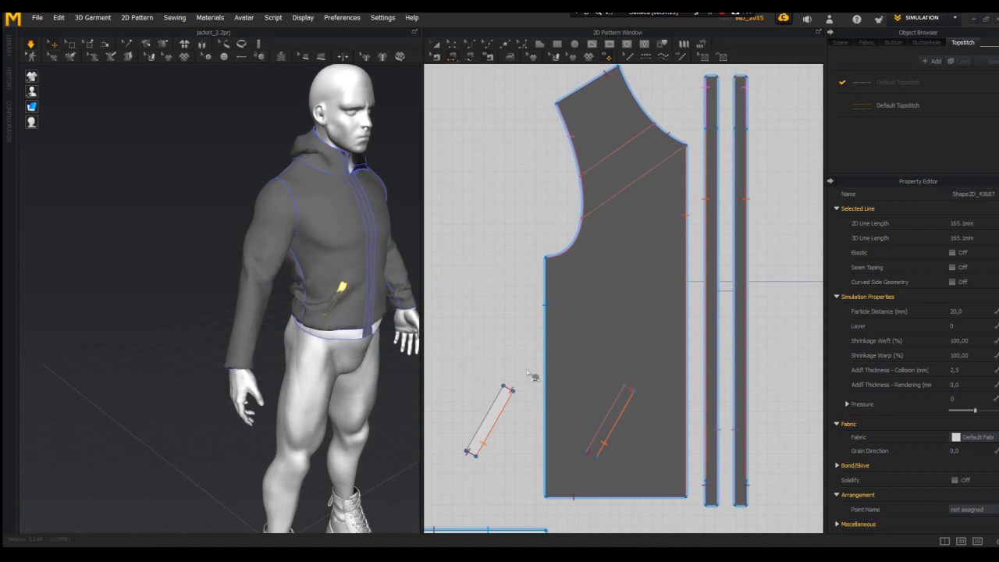
- Set the pocket strip's layer to 5 and simulate, tugging the cloth so that the strip settles outside the front panel
{"action": "left_click", "coordinate": [488, 420]}
{"action": "scroll", "coordinate": [498, 410], "scroll_direction": "up", "scroll_amount": 2}
{"action": "left_click", "coordinate": [970, 327]}
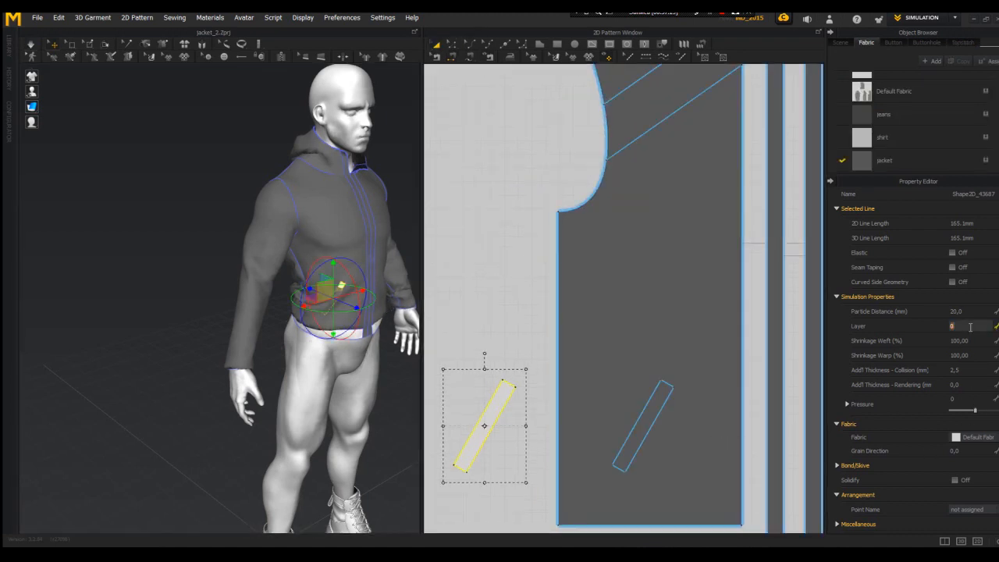
{"action": "key", "text": "Return"}
{"action": "key", "text": "space"}
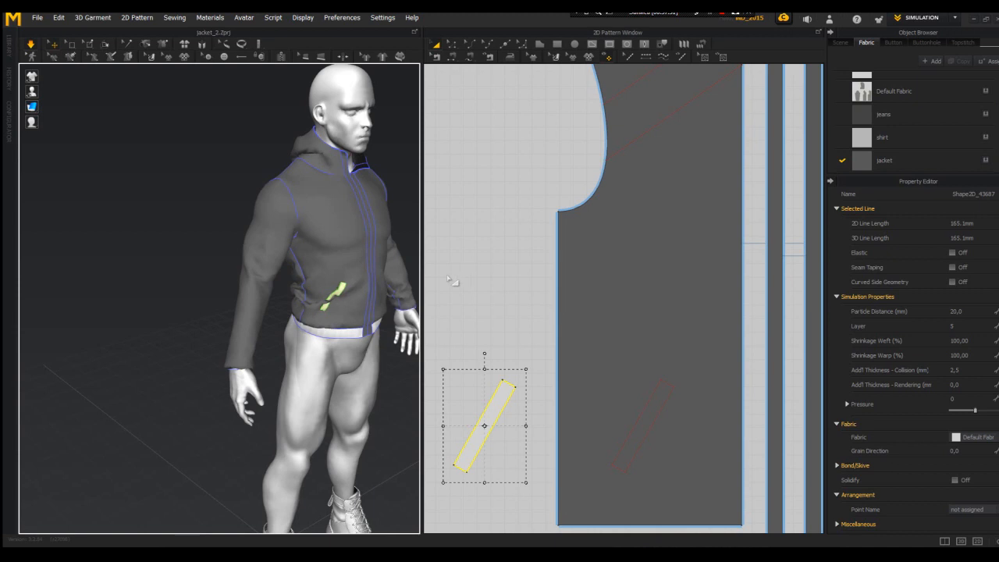
{"action": "scroll", "coordinate": [377, 315], "scroll_direction": "up", "scroll_amount": 3}
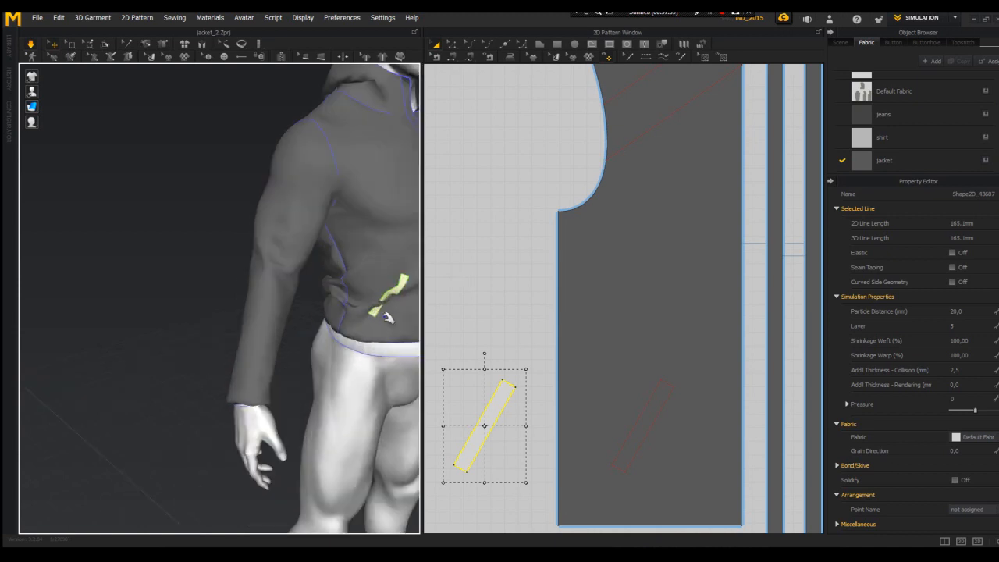
{"action": "left_click", "coordinate": [408, 384]}
{"action": "left_click_drag", "start_coordinate": [404, 377], "coordinate": [405, 376]}
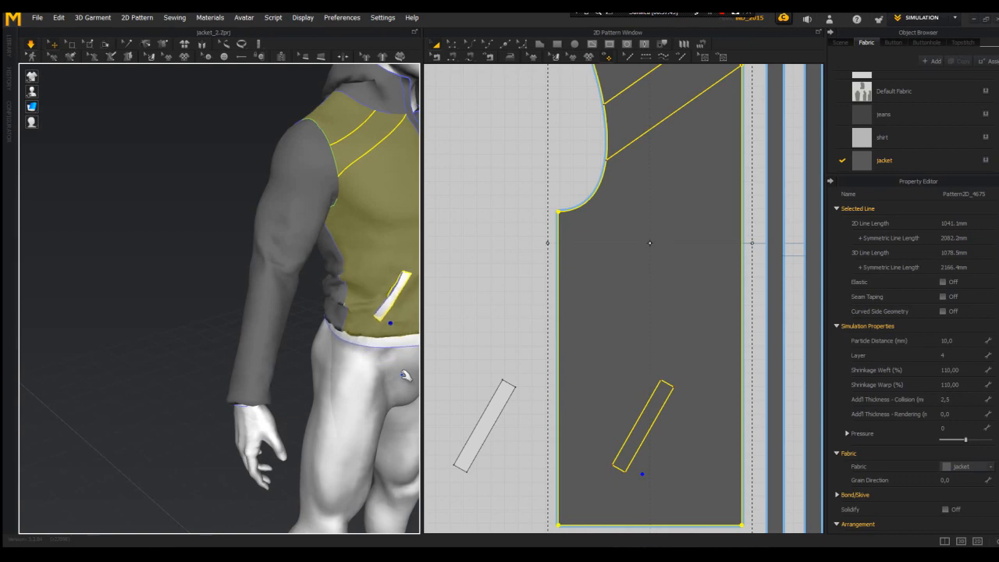
- Create a symmetric copy of the pocket strip with its sewing and place it beside the opposite front panel
{"action": "scroll", "coordinate": [404, 376], "scroll_direction": "down", "scroll_amount": 5}
{"action": "right_click_drag", "start_coordinate": [327, 304], "coordinate": [435, 370]}
{"action": "left_click", "coordinate": [479, 413]}
{"action": "scroll", "coordinate": [479, 413], "scroll_direction": "down", "scroll_amount": 3}
{"action": "right_click", "coordinate": [481, 411]}
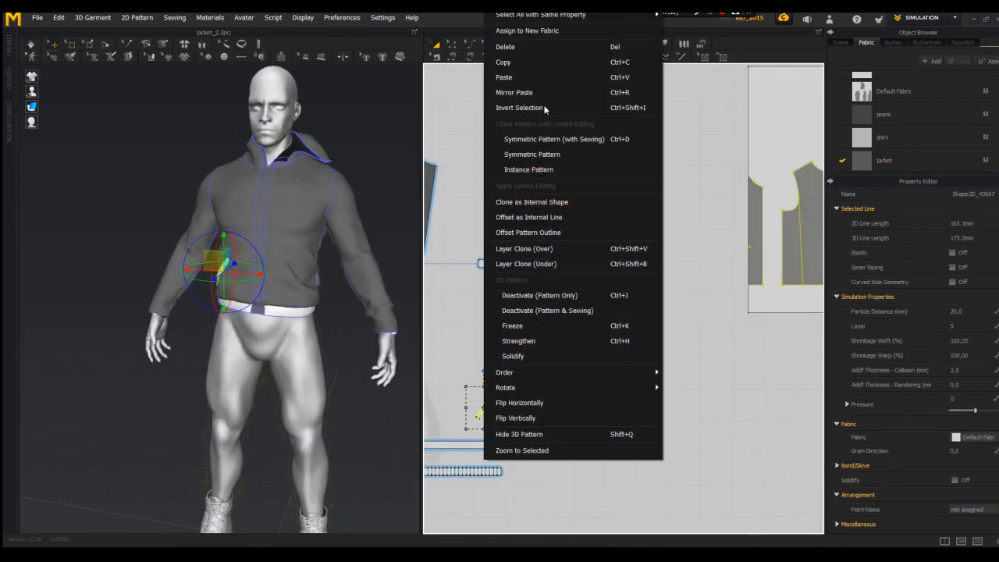
{"action": "left_click", "coordinate": [532, 154]}
{"action": "left_click", "coordinate": [695, 398]}
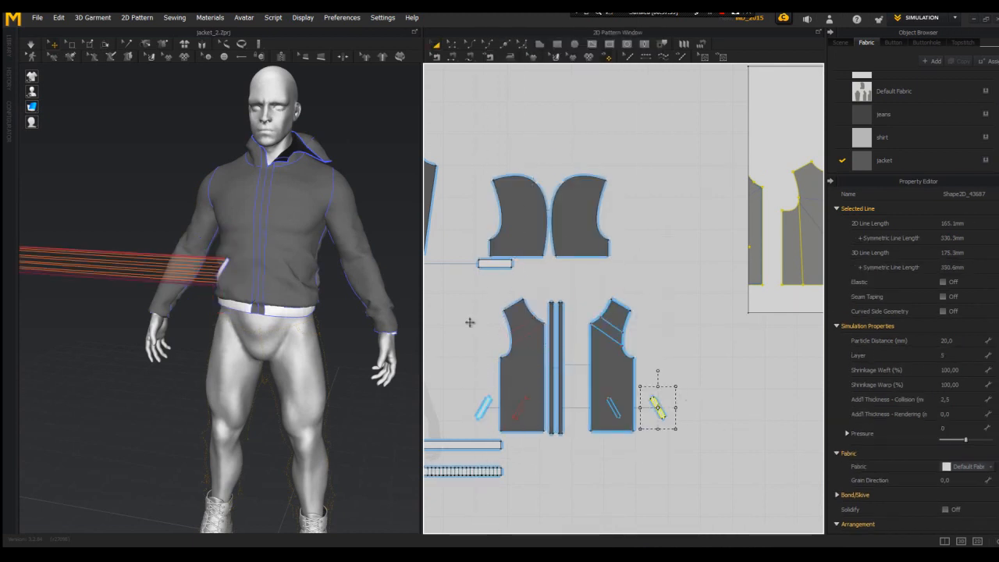
- Move the mirrored pocket strip in front of the opposite side of the 3D jacket and simulate to attach it
{"action": "scroll", "coordinate": [156, 261], "scroll_direction": "down", "scroll_amount": 4}
{"action": "left_click_drag", "start_coordinate": [62, 275], "coordinate": [257, 290]}
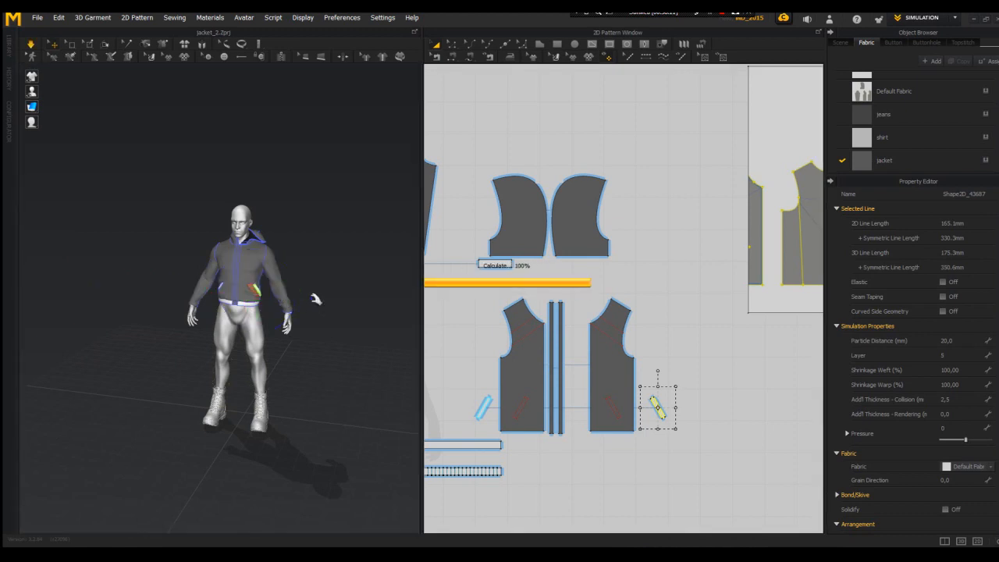
{"action": "scroll", "coordinate": [316, 299], "scroll_direction": "up", "scroll_amount": 5}
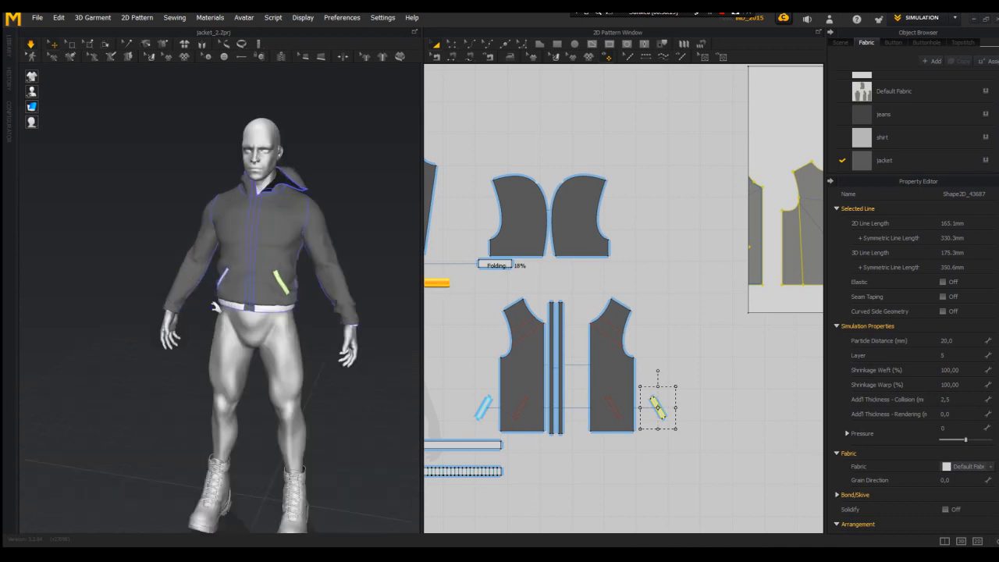
{"action": "mouse_move", "coordinate": [189, 336]}
{"action": "right_mouse_down"}
{"action": "mouse_move", "coordinate": [468, 346]}
{"action": "mouse_move", "coordinate": [188, 344]}
{"action": "right_mouse_up"}
{"action": "middle_click_drag", "start_coordinate": [190, 344], "coordinate": [139, 340]}
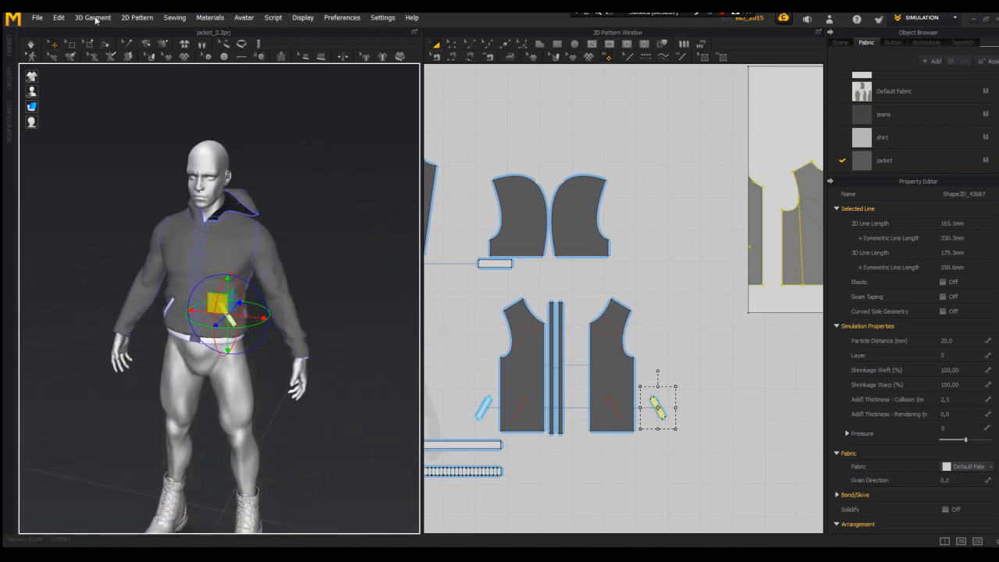
- Save the project as jacket_2.Zprj, overwriting the existing file
{"action": "left_click", "coordinate": [37, 18]}
{"action": "mouse_move", "coordinate": [47, 91]}
{"action": "left_click", "coordinate": [139, 94]}
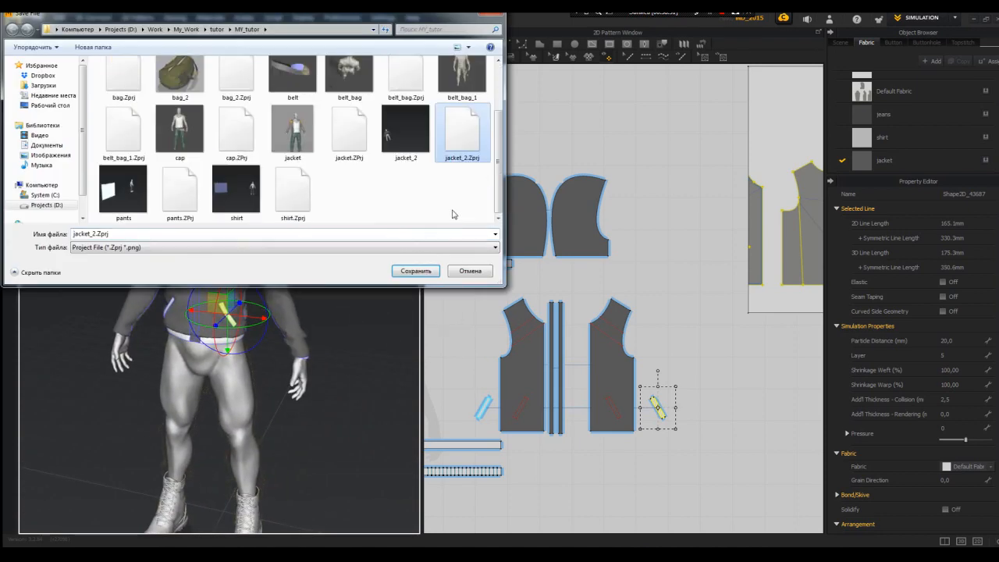
{"action": "left_click", "coordinate": [394, 140]}
{"action": "left_click", "coordinate": [463, 139]}
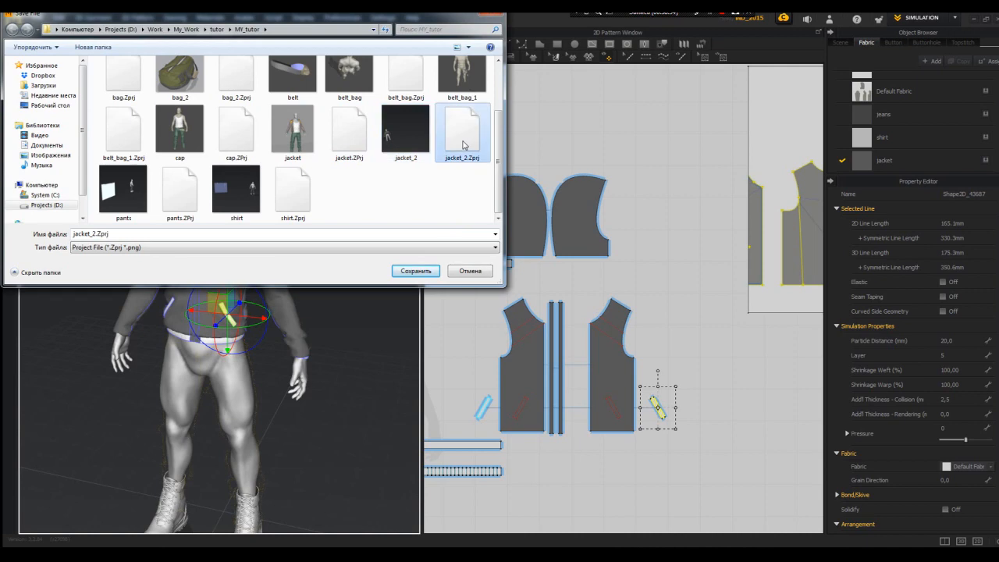
{"action": "left_click", "coordinate": [415, 271]}
{"action": "left_click", "coordinate": [527, 283]}
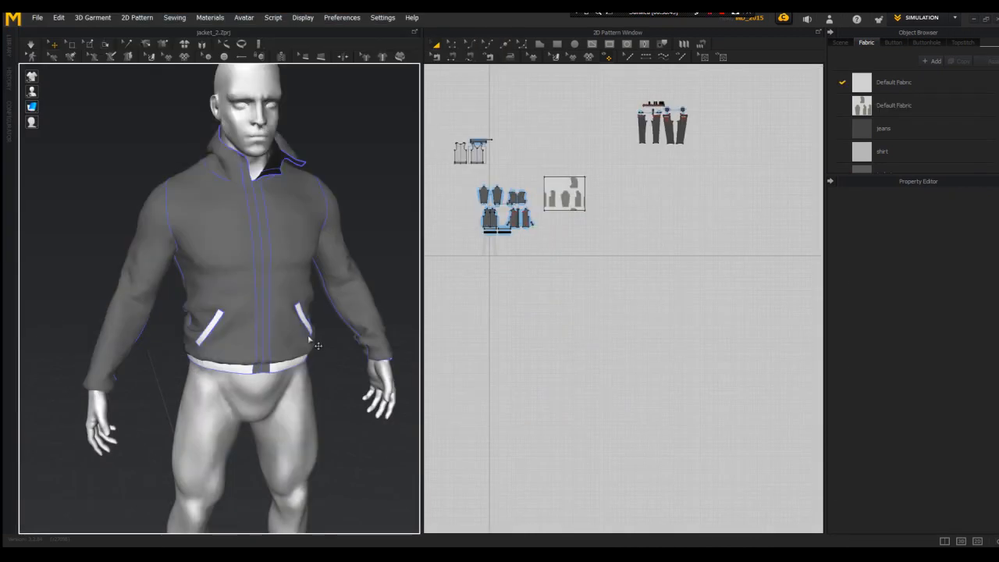
- Set the particle distance of both ribbed waistband pieces to 10 mm and simulate
{"action": "left_click", "coordinate": [239, 366]}
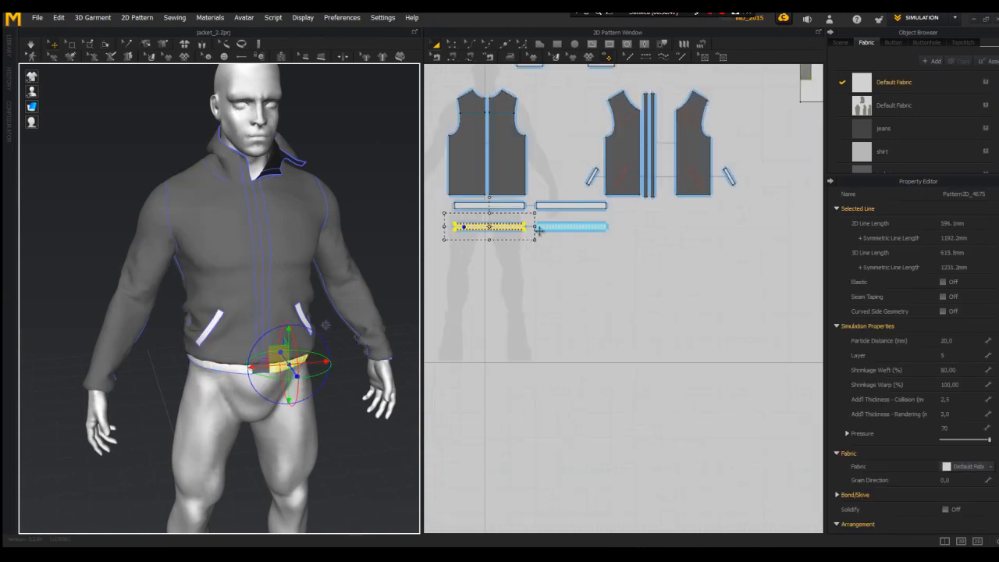
{"action": "left_click", "coordinate": [608, 227], "text": "shift"}
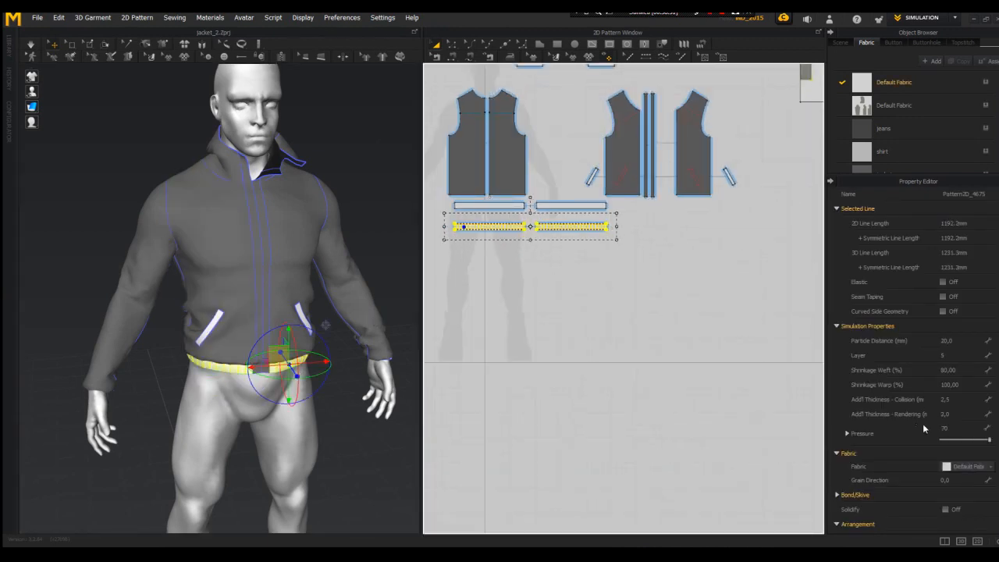
{"action": "left_click", "coordinate": [968, 340]}
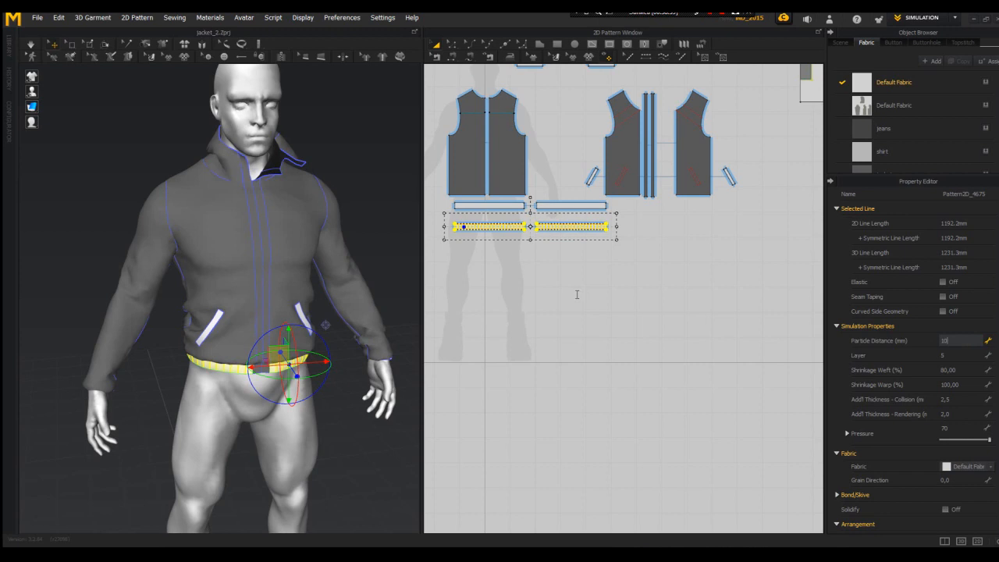
{"action": "type", "text": "10"}
{"action": "key", "text": "Return"}
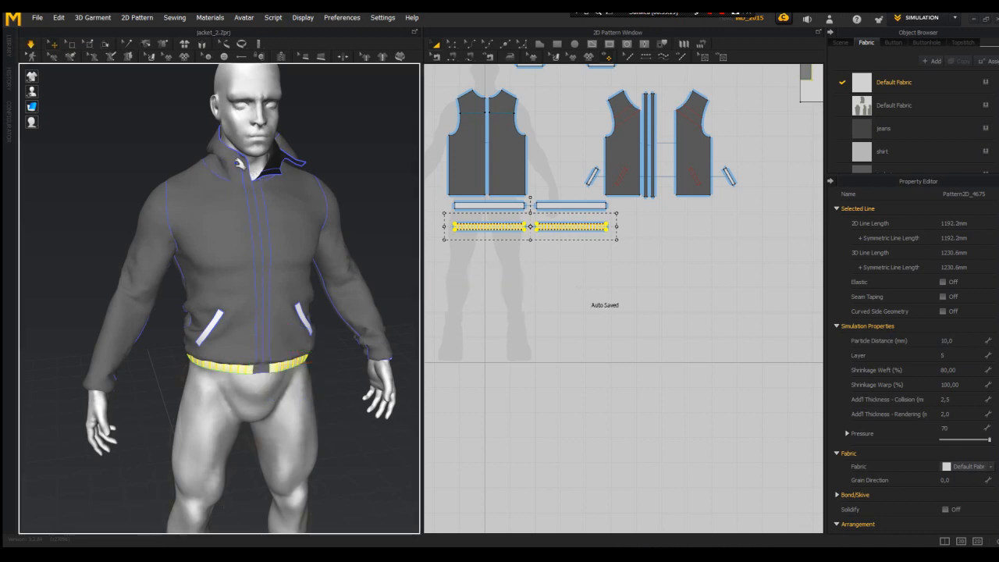
- Set the hood pieces' particle distance to 10 mm and their pressure to 2
{"action": "left_click", "coordinate": [285, 149]}
{"action": "scroll", "coordinate": [285, 149], "scroll_direction": "down", "scroll_amount": 3}
{"action": "right_click_drag", "start_coordinate": [285, 148], "coordinate": [247, 151]}
{"action": "scroll", "coordinate": [247, 151], "scroll_direction": "up", "scroll_amount": 3}
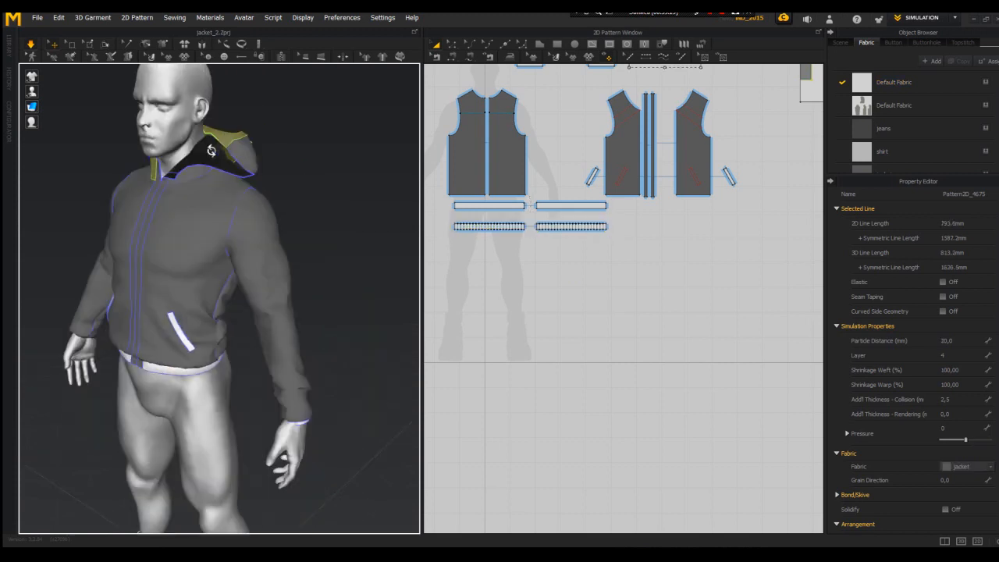
{"action": "left_click", "coordinate": [247, 151]}
{"action": "left_click", "coordinate": [964, 340]}
{"action": "type", "text": "10"}
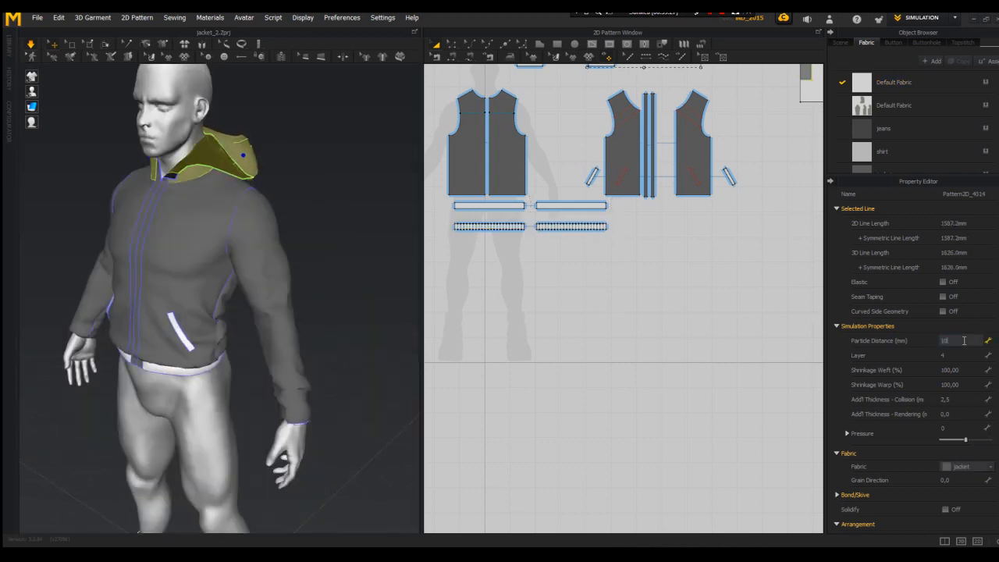
{"action": "key", "text": "Return"}
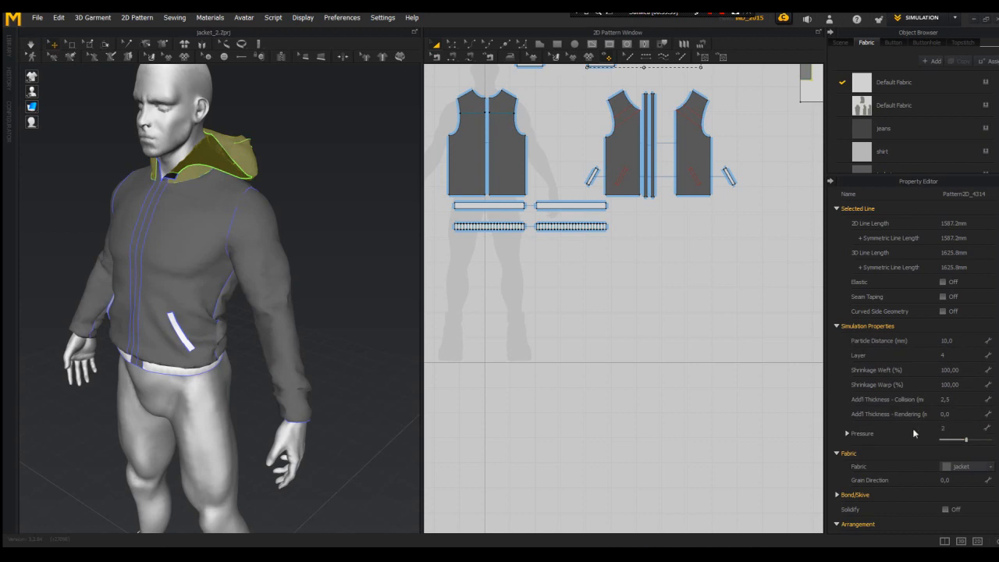
- Set the weft shrinkage of both sleeves to 140%
{"action": "right_click_drag", "start_coordinate": [302, 204], "coordinate": [362, 209]}
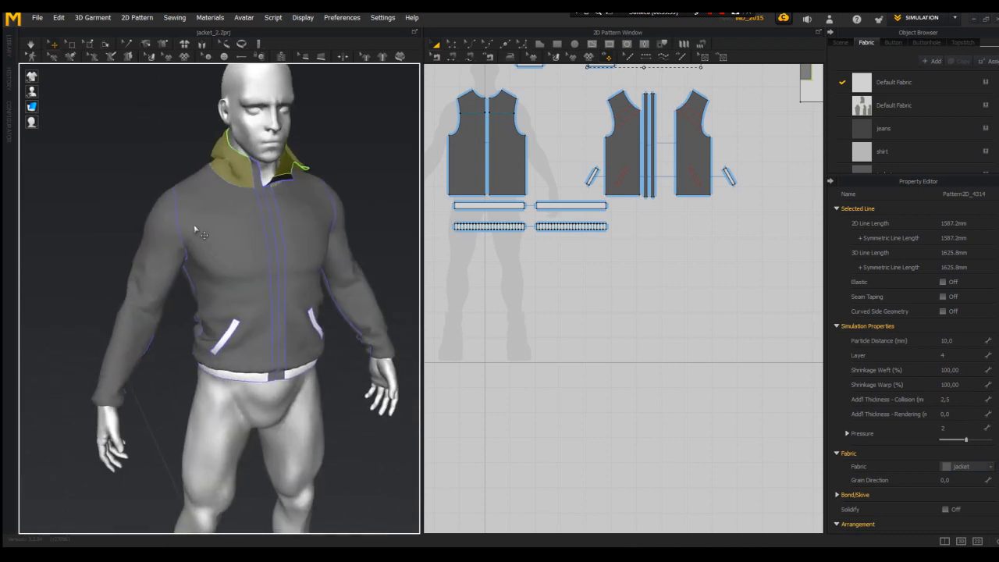
{"action": "left_click", "coordinate": [154, 237]}
{"action": "left_click", "coordinate": [346, 261], "text": "shift"}
{"action": "left_click", "coordinate": [953, 367]}
{"action": "type", "text": "140"}
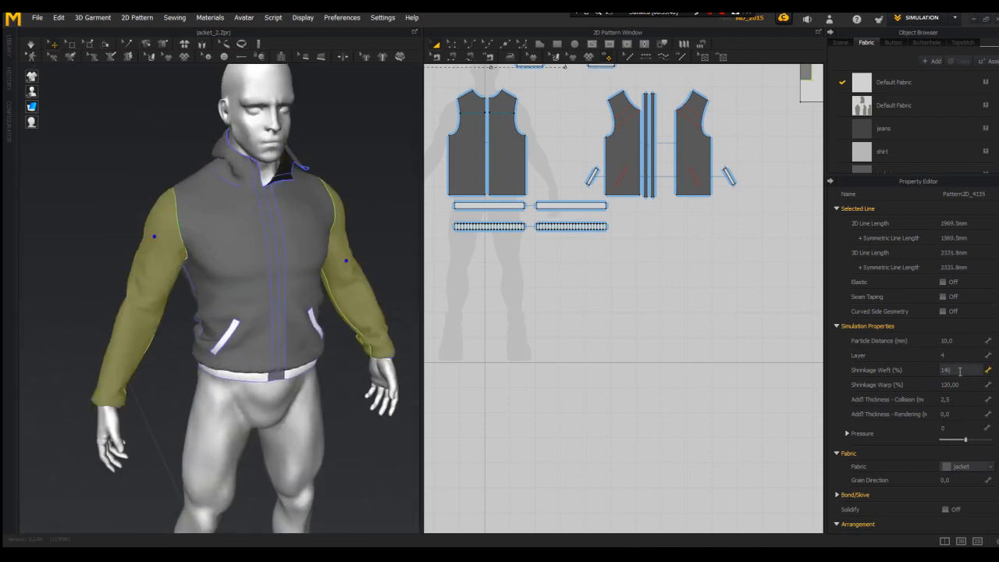
{"action": "key", "text": "Return"}
- Select the jacket's front, back and sleeve panels, simulate, and examine the drape from the back and front
{"action": "right_click_drag", "start_coordinate": [244, 203], "coordinate": [244, 182]}
{"action": "left_click", "coordinate": [250, 227]}
{"action": "right_click_drag", "start_coordinate": [318, 247], "coordinate": [360, 247]}
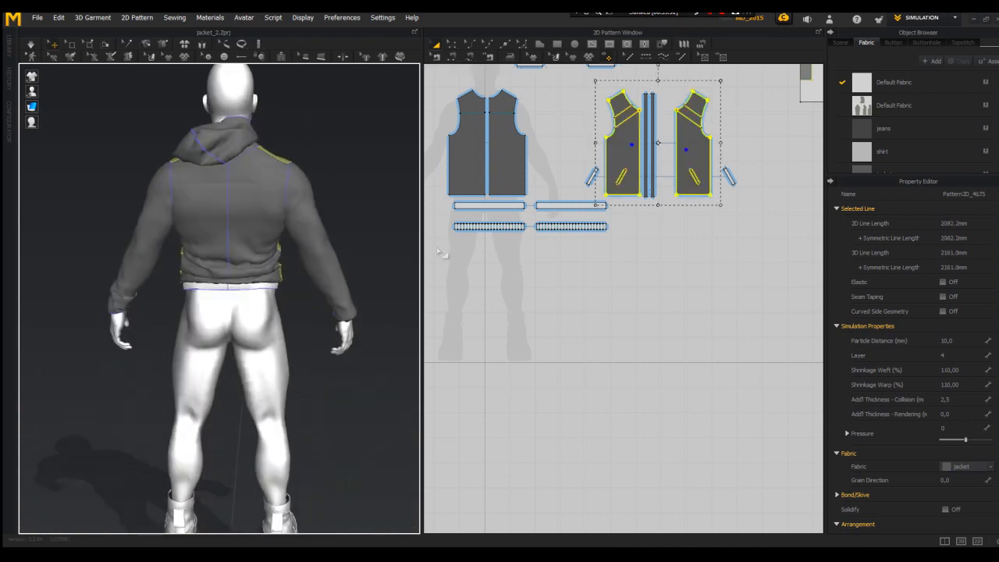
{"action": "key", "text": "ctrl+a"}
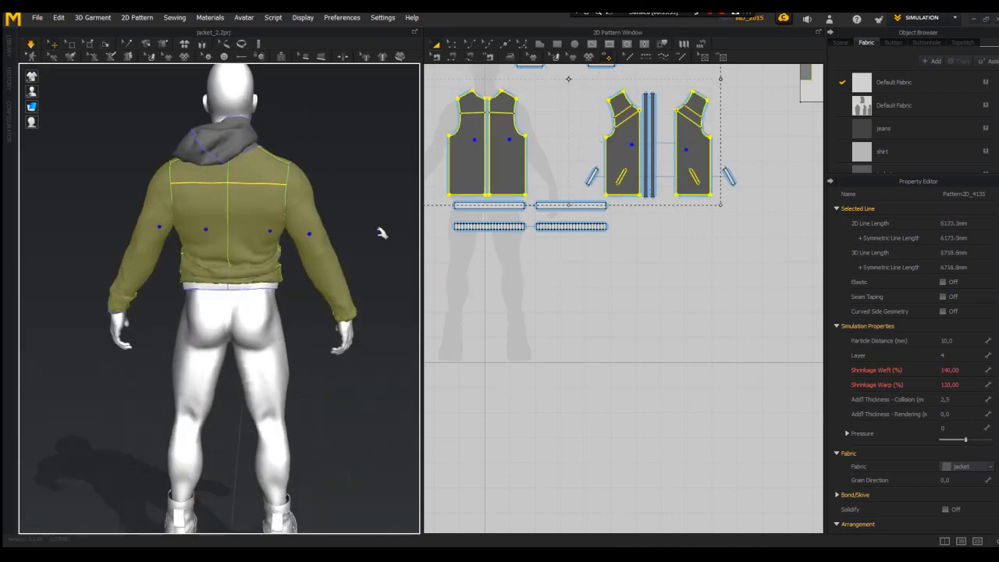
{"action": "right_click_drag", "start_coordinate": [381, 233], "coordinate": [323, 185]}
{"action": "scroll", "coordinate": [370, 241], "scroll_direction": "up", "scroll_amount": 3}
{"action": "scroll", "coordinate": [374, 241], "scroll_direction": "down", "scroll_amount": 3}
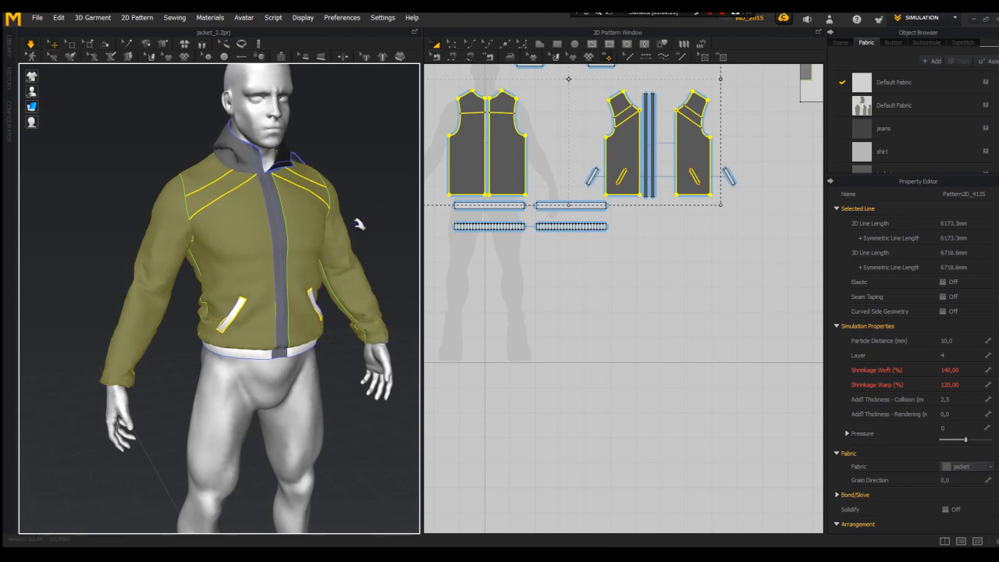
- Set the pressure of the selected jacket front, back and sleeve panels to 5
{"action": "scroll", "coordinate": [347, 240], "scroll_direction": "down", "scroll_amount": 3}
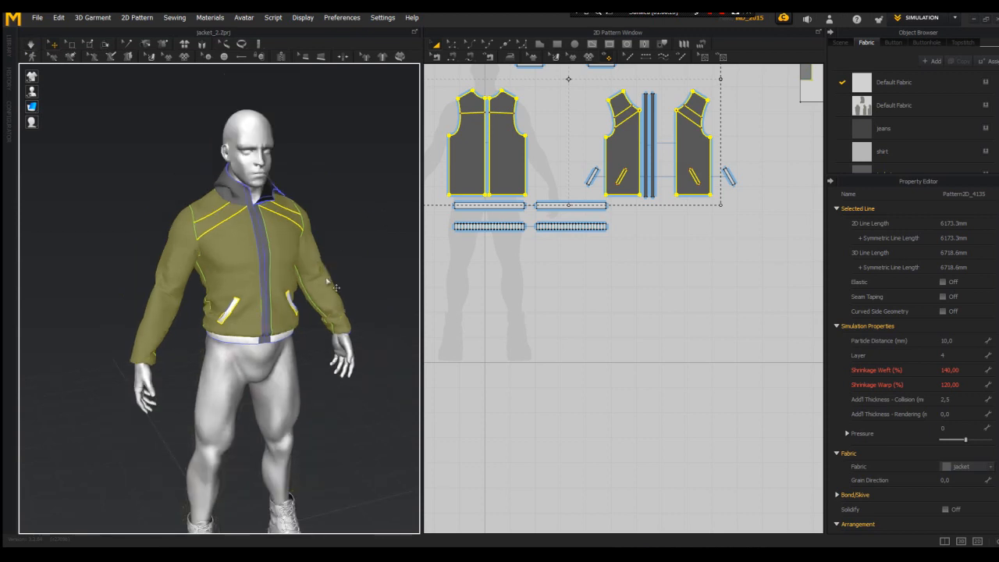
{"action": "left_click", "coordinate": [957, 425]}
{"action": "type", "text": "5"}
{"action": "key", "text": "Return"}
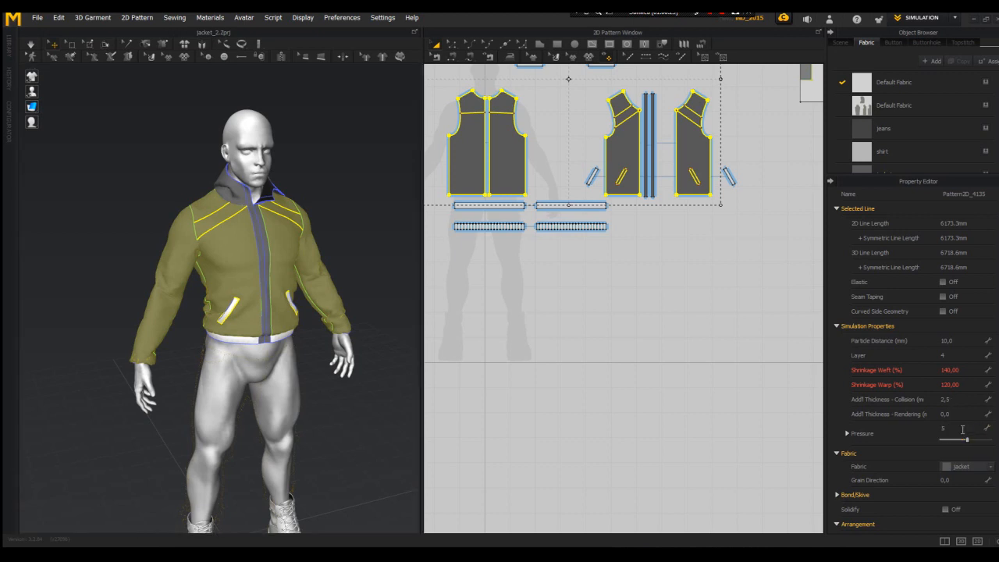
- Set the pressure of the two front placket strips to 5, simulate, and check the jacket from the front
{"action": "left_click", "coordinate": [264, 255]}
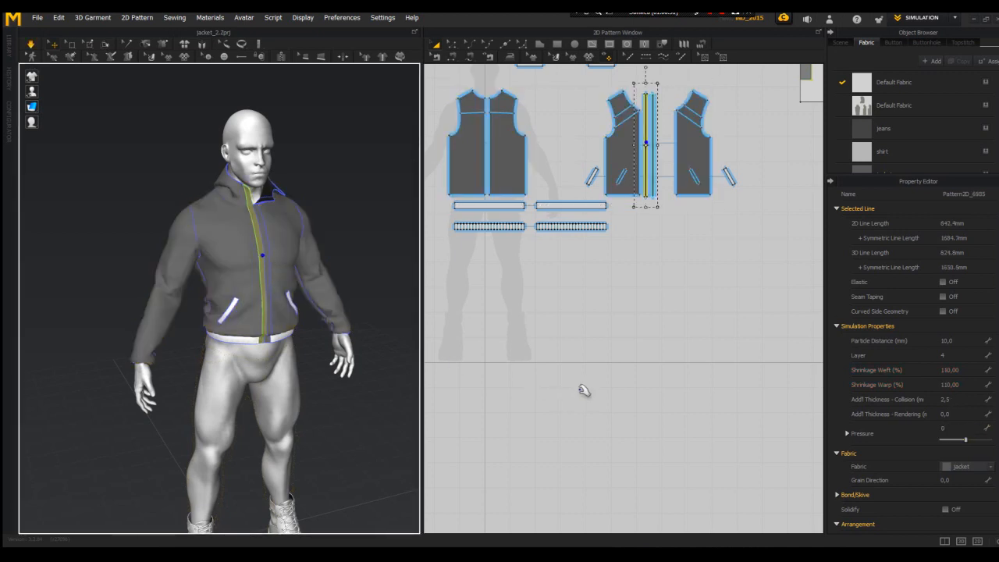
{"action": "left_click", "coordinate": [963, 428]}
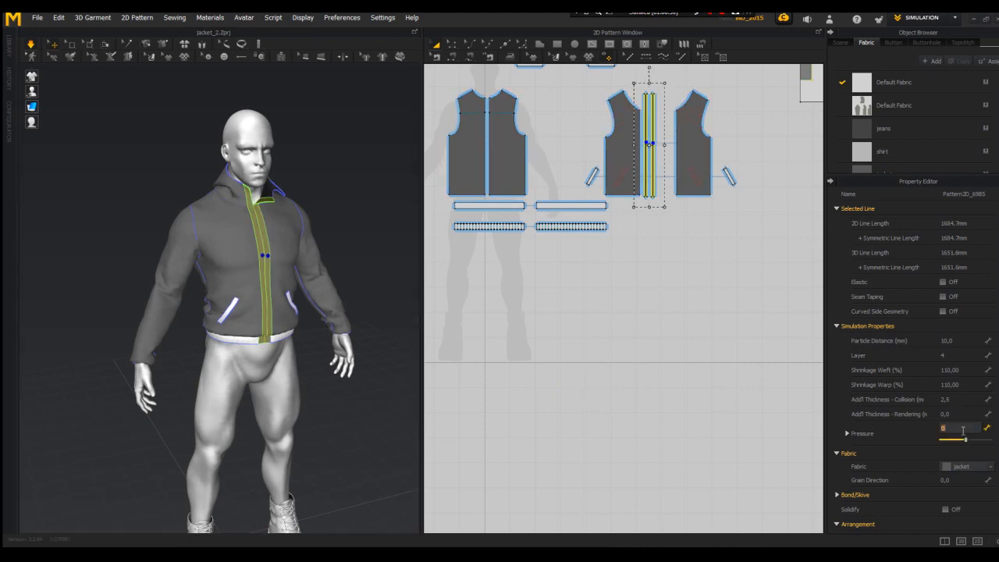
{"action": "type", "text": "5"}
{"action": "key", "text": "Return"}
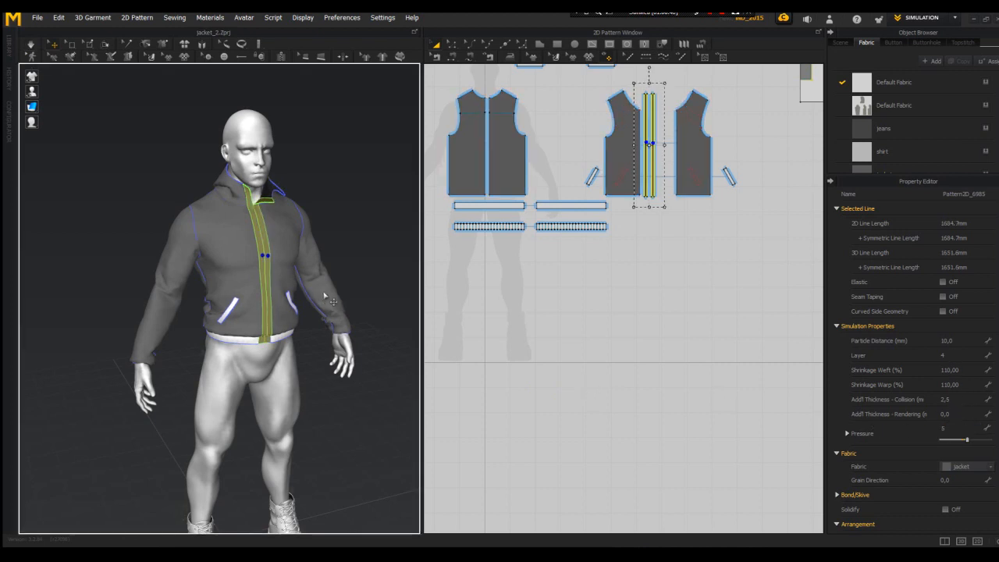
{"action": "right_click_drag", "start_coordinate": [345, 312], "coordinate": [207, 248]}
{"action": "scroll", "coordinate": [211, 248], "scroll_direction": "up", "scroll_amount": 5}
{"action": "key", "text": "2"}
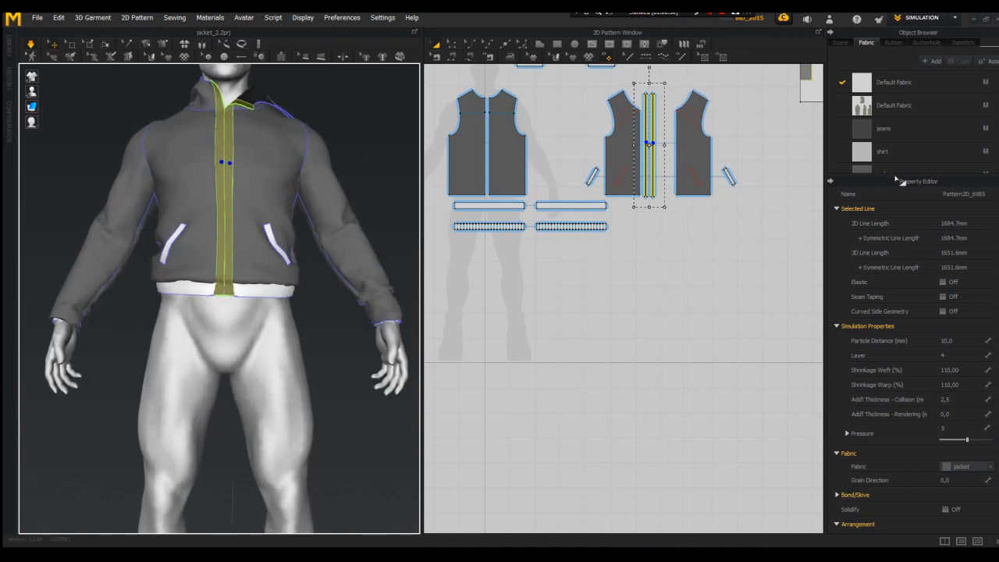
- Change the jacket fabric's color to dark grey #414141 and its specular color to grey #545454
{"action": "left_click", "coordinate": [885, 170]}
{"action": "left_click", "coordinate": [989, 244]}
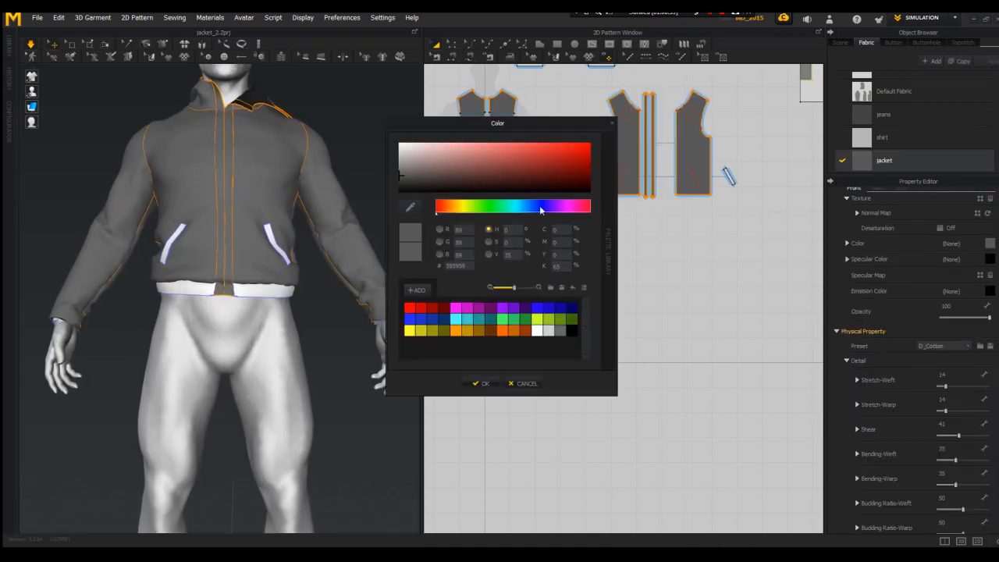
{"action": "left_click", "coordinate": [401, 181]}
{"action": "left_click", "coordinate": [478, 382]}
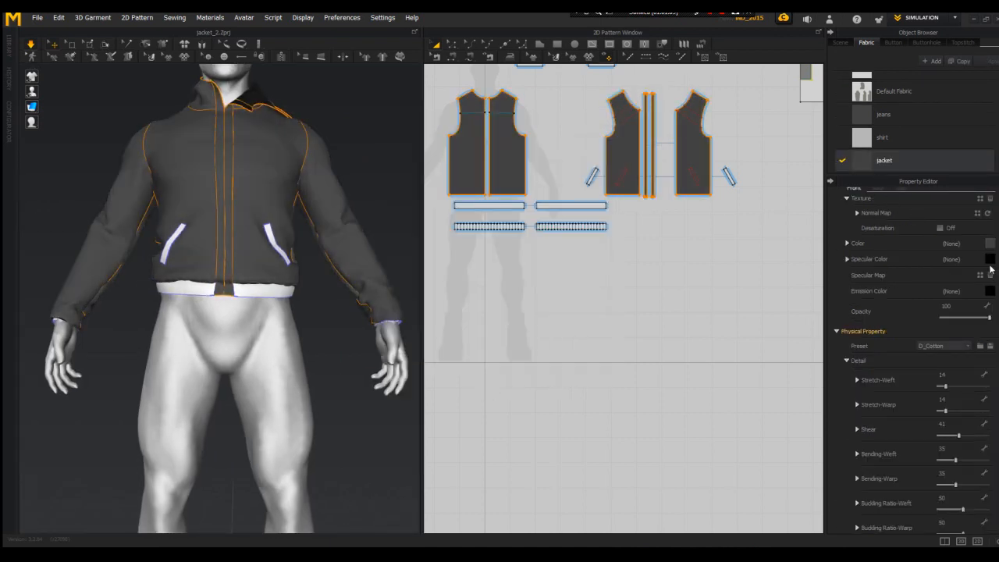
{"action": "left_click_drag", "start_coordinate": [401, 171], "coordinate": [391, 177]}
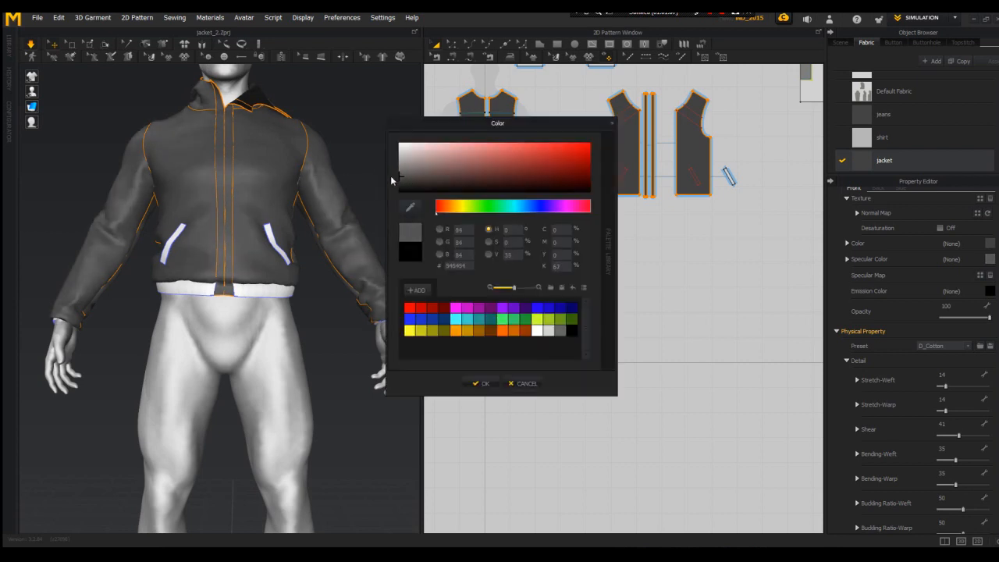
{"action": "left_click", "coordinate": [479, 383]}
{"action": "right_click_drag", "start_coordinate": [361, 301], "coordinate": [277, 276]}
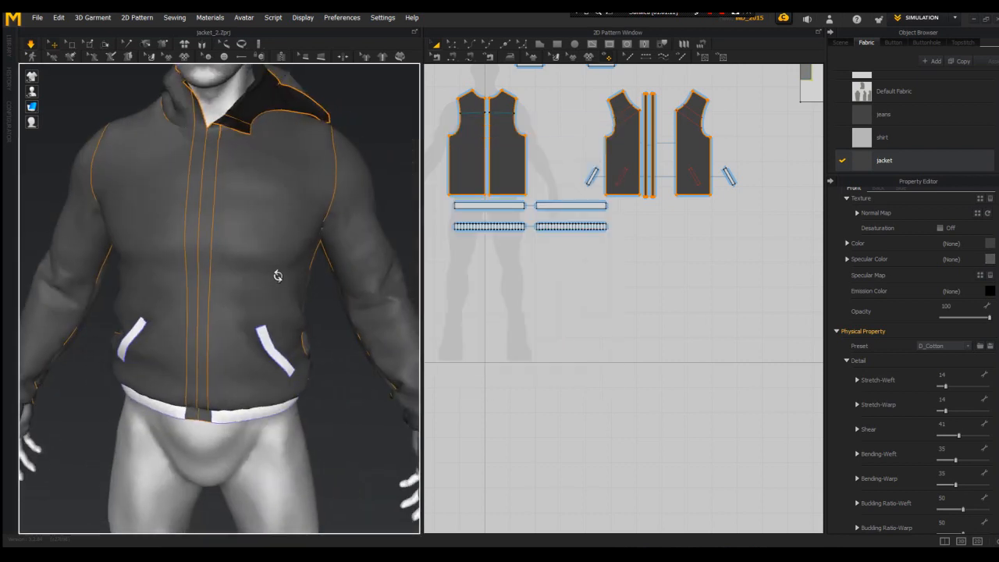
{"action": "scroll", "coordinate": [281, 279], "scroll_direction": "down", "scroll_amount": 5}
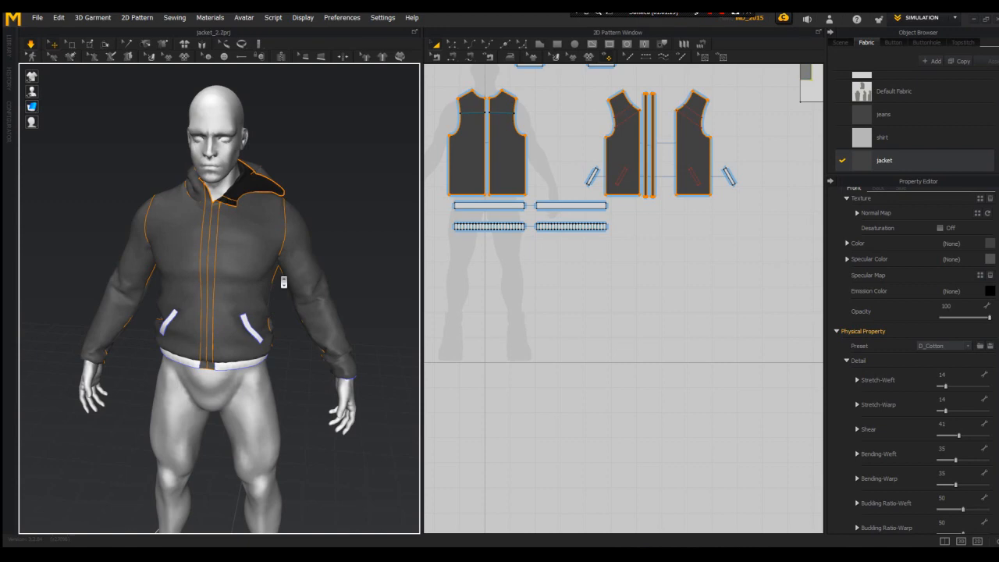
{"action": "mouse_move", "coordinate": [281, 279]}
{"action": "right_mouse_down"}
{"action": "mouse_move", "coordinate": [551, 278]}
{"action": "mouse_move", "coordinate": [321, 281]}
{"action": "mouse_move", "coordinate": [506, 279]}
{"action": "mouse_move", "coordinate": [529, 250]}
{"action": "mouse_move", "coordinate": [467, 244]}
{"action": "mouse_move", "coordinate": [269, 281]}
{"action": "right_mouse_up"}
- Try to cut and sew the front panel along its two slanted chest lines, and undo the cut
{"action": "scroll", "coordinate": [321, 280], "scroll_direction": "up", "scroll_amount": 3}
{"action": "scroll", "coordinate": [269, 281], "scroll_direction": "up", "scroll_amount": 2}
{"action": "scroll", "coordinate": [546, 207], "scroll_direction": "up", "scroll_amount": 5}
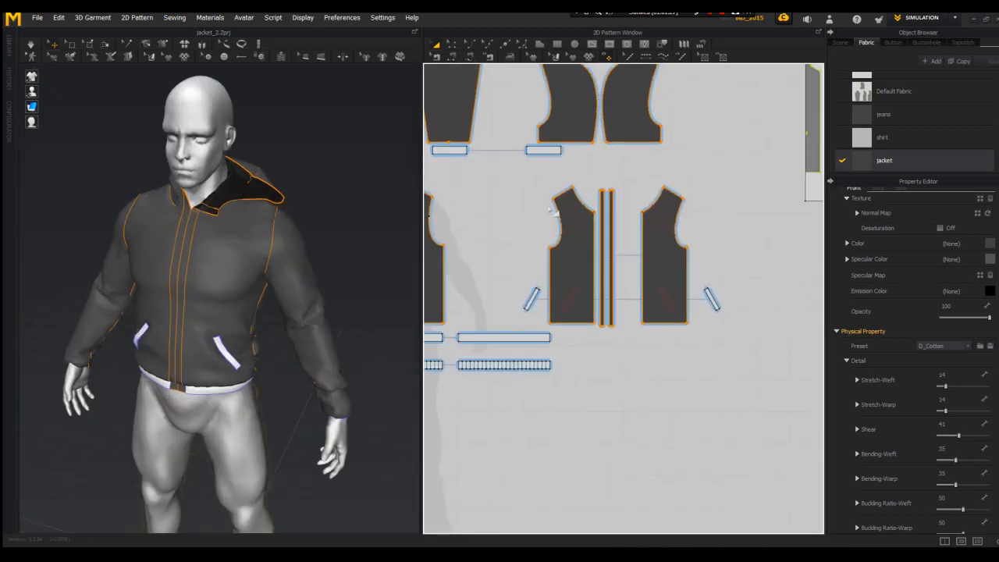
{"action": "left_click", "coordinate": [613, 226]}
{"action": "left_click", "coordinate": [598, 194]}
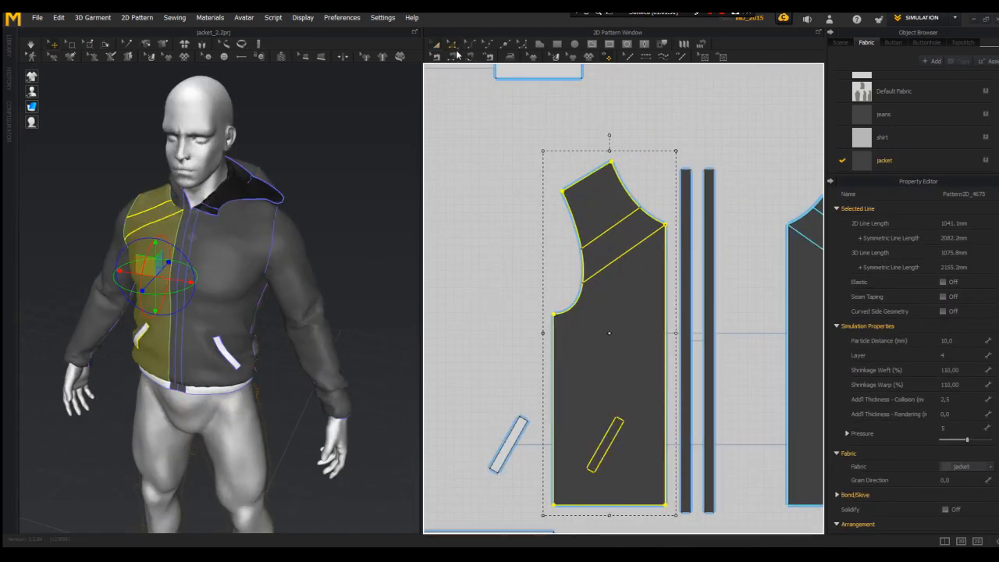
{"action": "left_click", "coordinate": [454, 46]}
{"action": "left_click", "coordinate": [602, 235]}
{"action": "right_click", "coordinate": [626, 269]}
{"action": "left_click", "coordinate": [648, 304]}
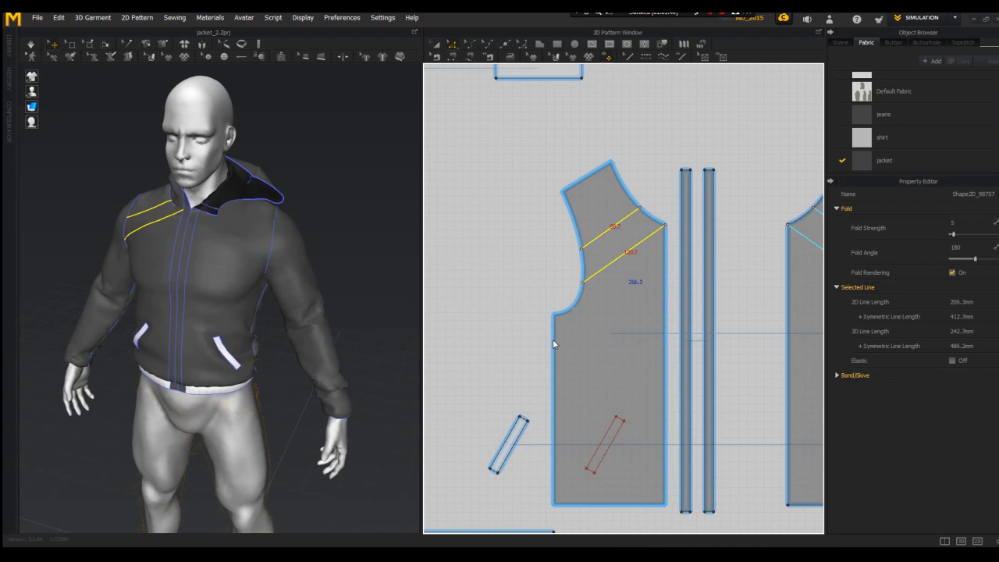
{"action": "key", "text": "space"}
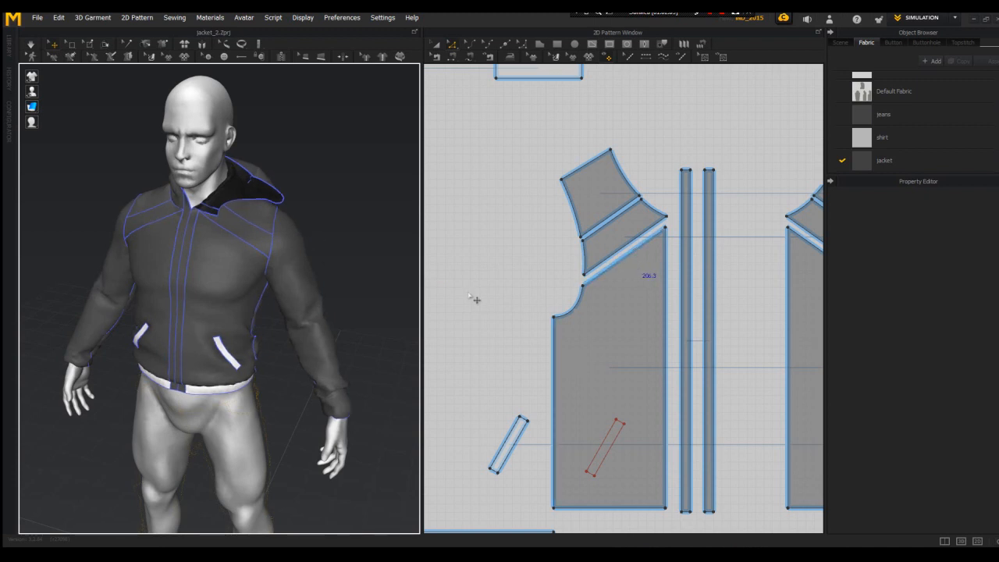
{"action": "key", "text": "ctrl+z"}
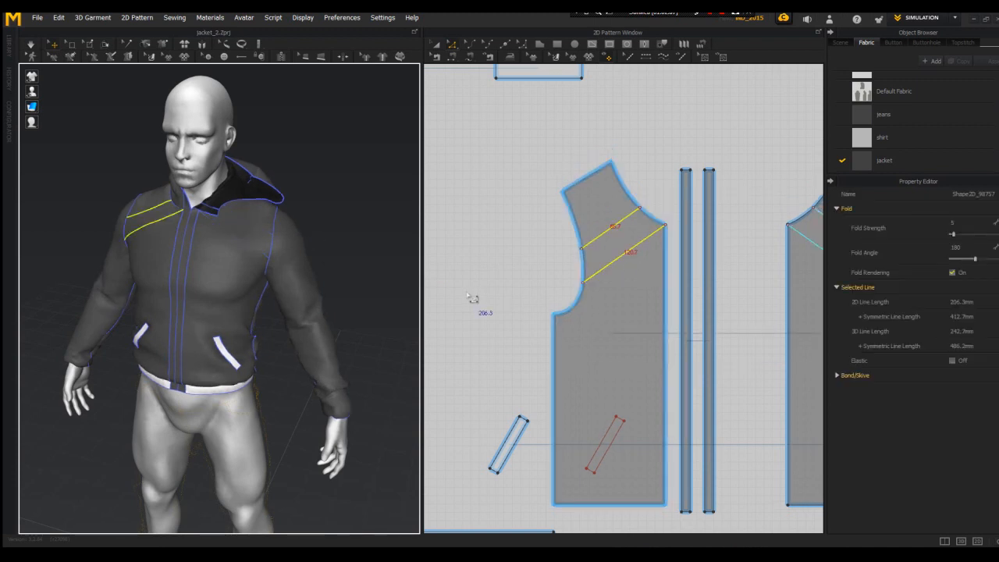
- Move the front panel's upper chest line up toward the shoulder and check its placement on the avatar
{"action": "right_click_drag", "start_coordinate": [88, 206], "coordinate": [128, 219]}
{"action": "scroll", "coordinate": [128, 218], "scroll_direction": "up", "scroll_amount": 3}
{"action": "left_click", "coordinate": [606, 239]}
{"action": "left_click_drag", "start_coordinate": [604, 236], "coordinate": [599, 225]}
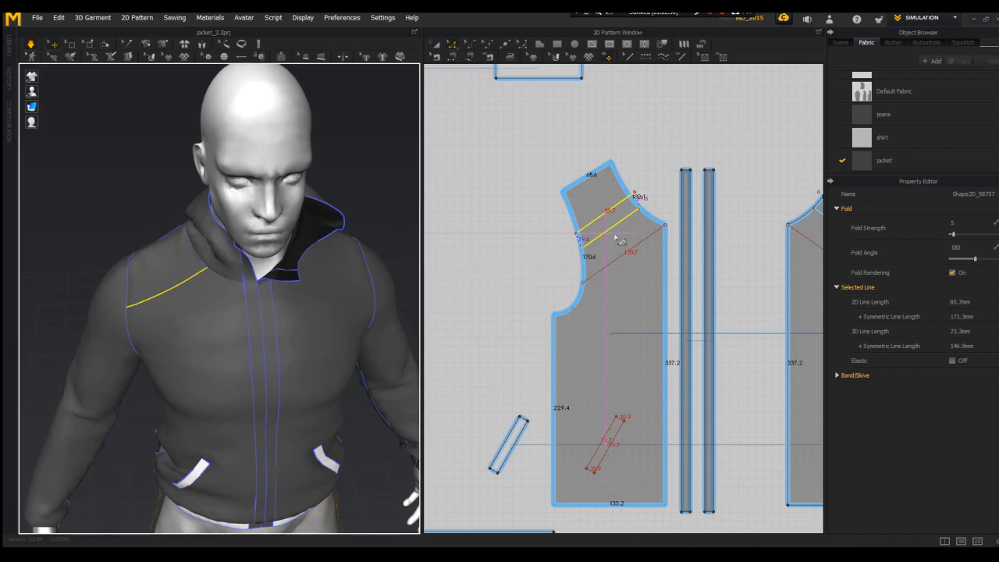
{"action": "left_click", "coordinate": [196, 341]}
{"action": "scroll", "coordinate": [197, 341], "scroll_direction": "down", "scroll_amount": 3}
{"action": "right_click_drag", "start_coordinate": [197, 341], "coordinate": [362, 329]}
{"action": "key", "text": "2"}
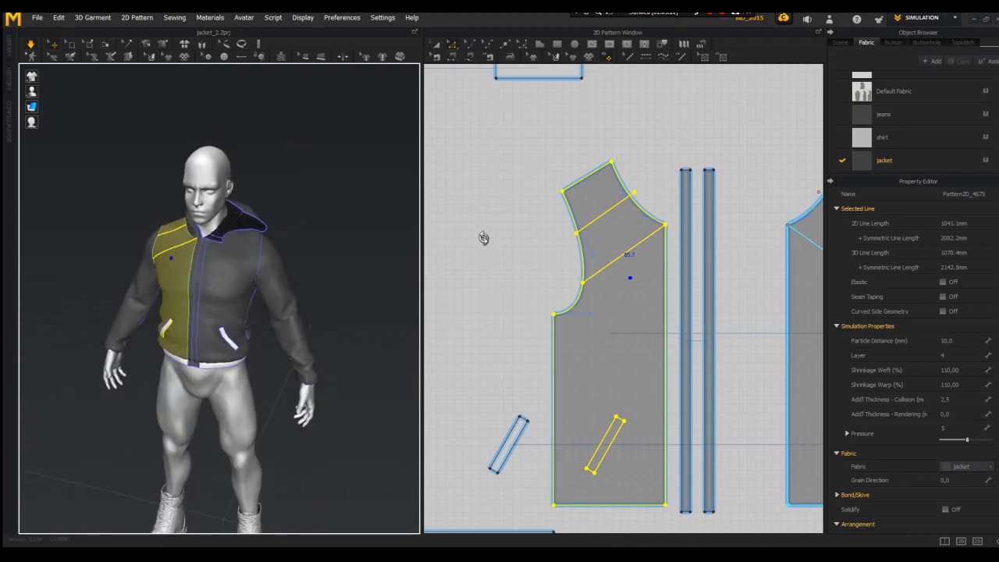
- Move the front panel's lower chest line up, parallel to the upper line, and check it on the avatar
{"action": "left_click", "coordinate": [484, 235]}
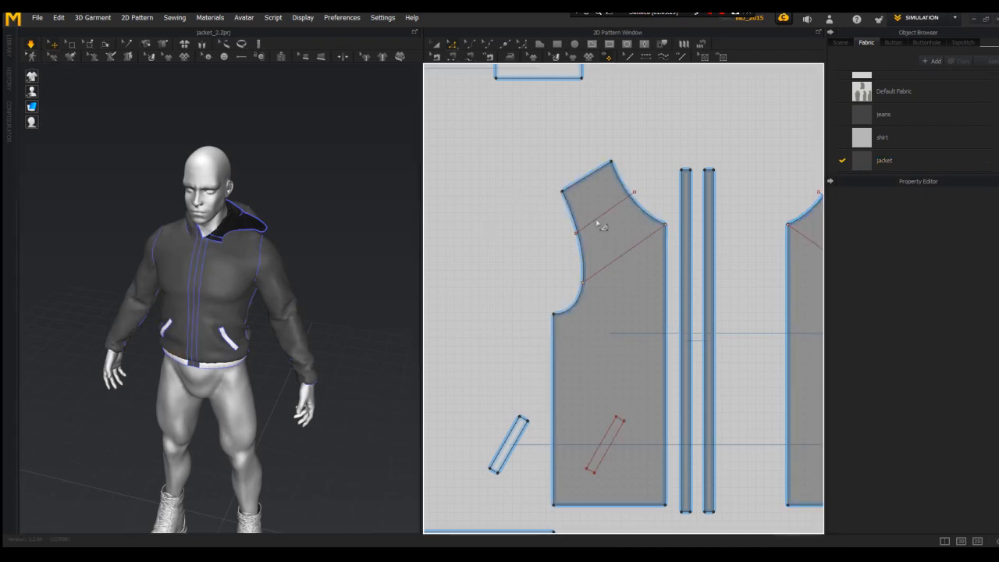
{"action": "left_click", "coordinate": [632, 250]}
{"action": "left_click_drag", "start_coordinate": [624, 247], "coordinate": [622, 242]}
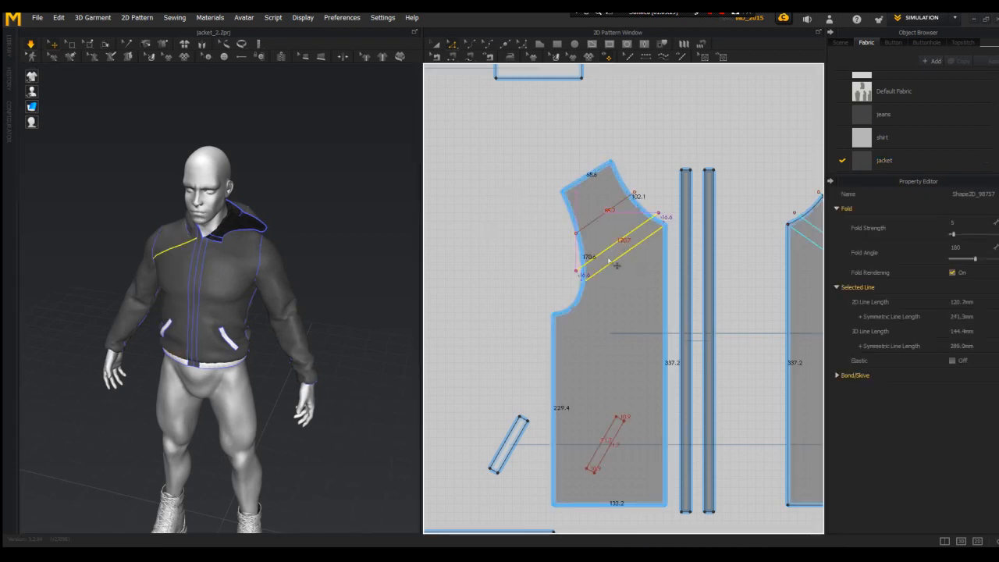
{"action": "scroll", "coordinate": [330, 252], "scroll_direction": "up", "scroll_amount": 4}
{"action": "left_click", "coordinate": [230, 278]}
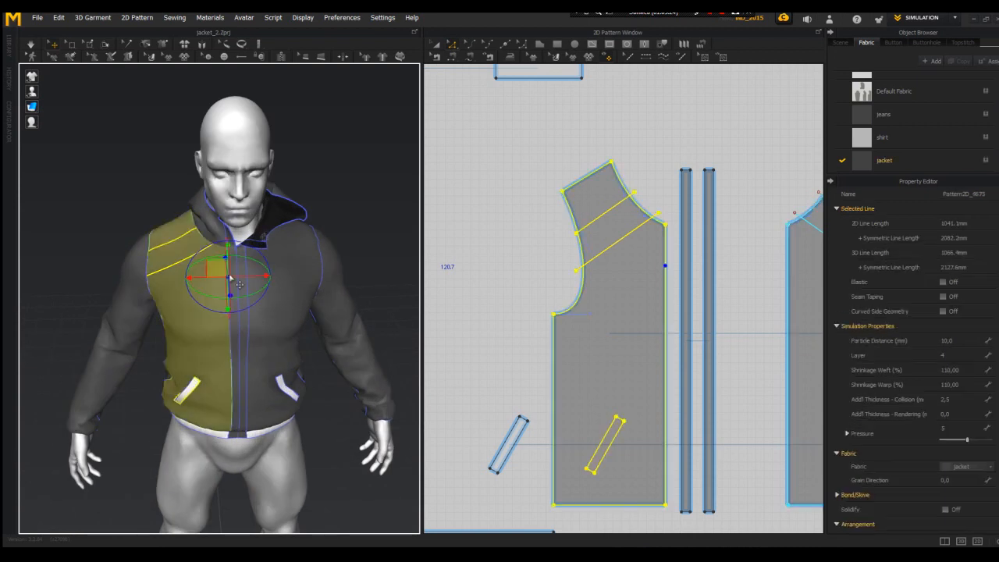
- Cut and sew the front panels along both repositioned chest lines to separate the chest band pieces
{"action": "left_click", "coordinate": [637, 177]}
{"action": "left_click", "coordinate": [608, 210]}
{"action": "left_click", "coordinate": [617, 242], "text": "shift"}
{"action": "right_click", "coordinate": [618, 243]}
{"action": "left_click", "coordinate": [643, 358]}
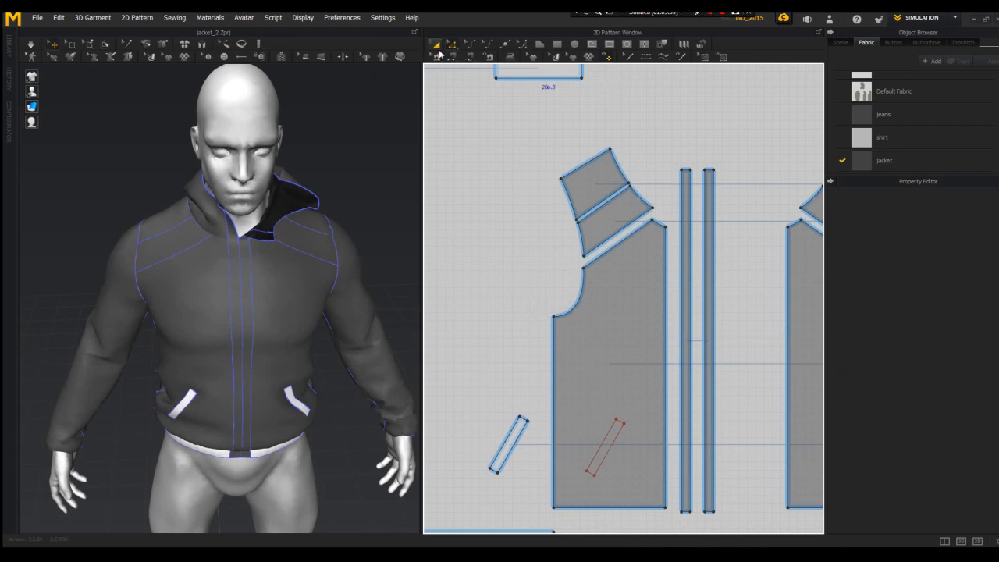
- Duplicate the jacket fabric and set the copy's color to Orange 1
{"action": "left_click", "coordinate": [885, 160]}
{"action": "left_click", "coordinate": [962, 61]}
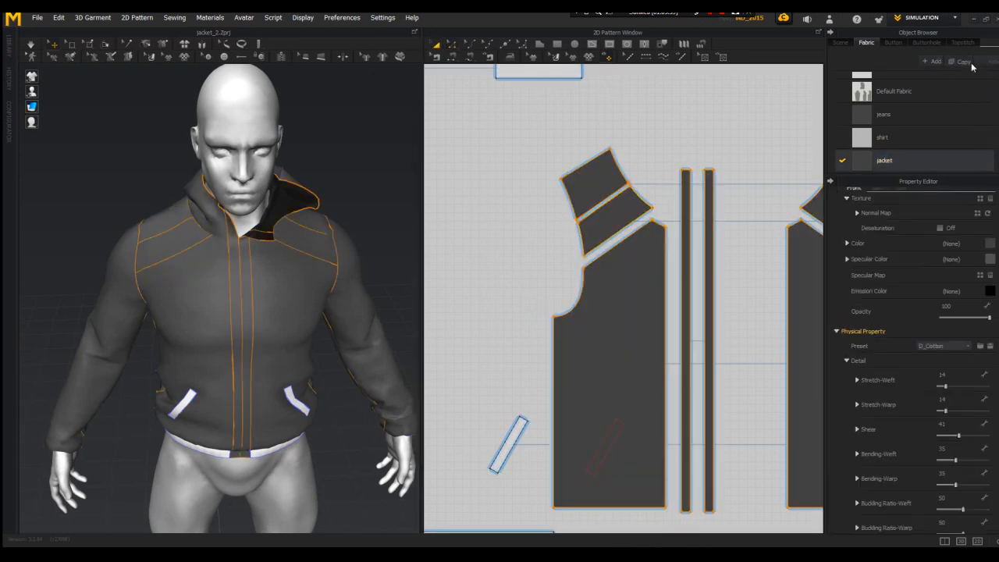
{"action": "left_click", "coordinate": [989, 244]}
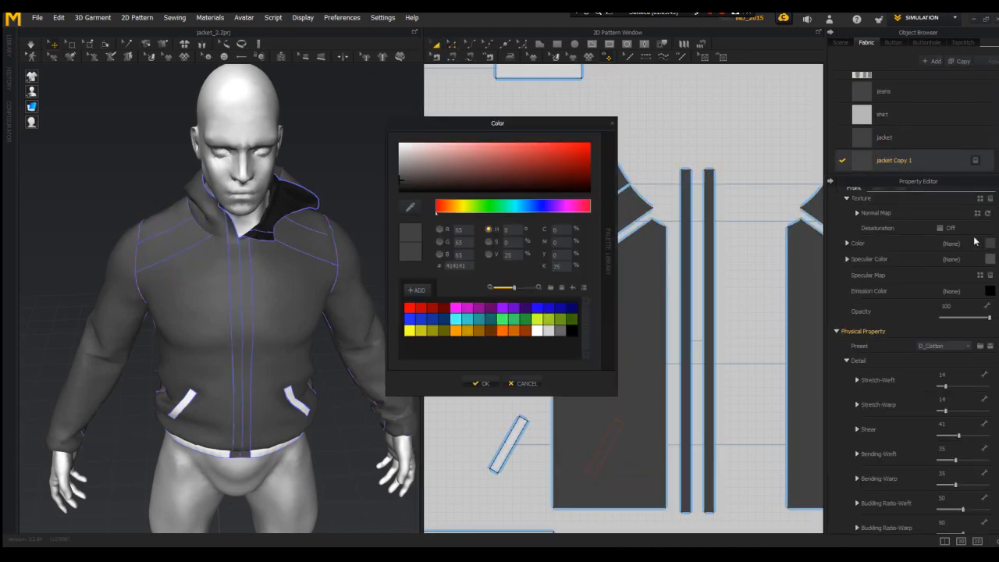
{"action": "left_click", "coordinate": [457, 331]}
{"action": "left_click", "coordinate": [475, 383]}
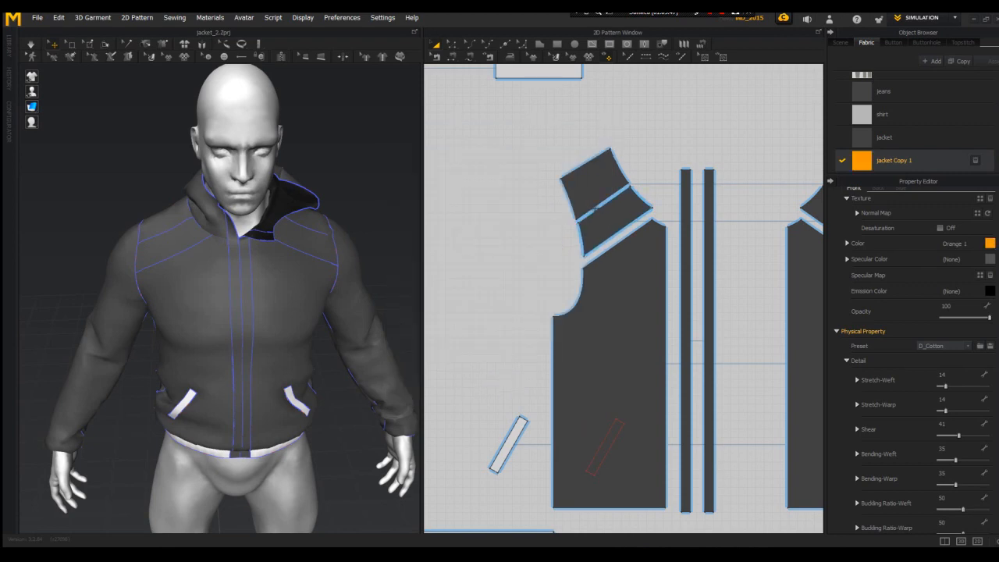
- Assign the orange jacket Copy 1 fabric to the chest band pieces on both sides of the front
{"action": "left_click", "coordinate": [615, 221]}
{"action": "left_click", "coordinate": [987, 468]}
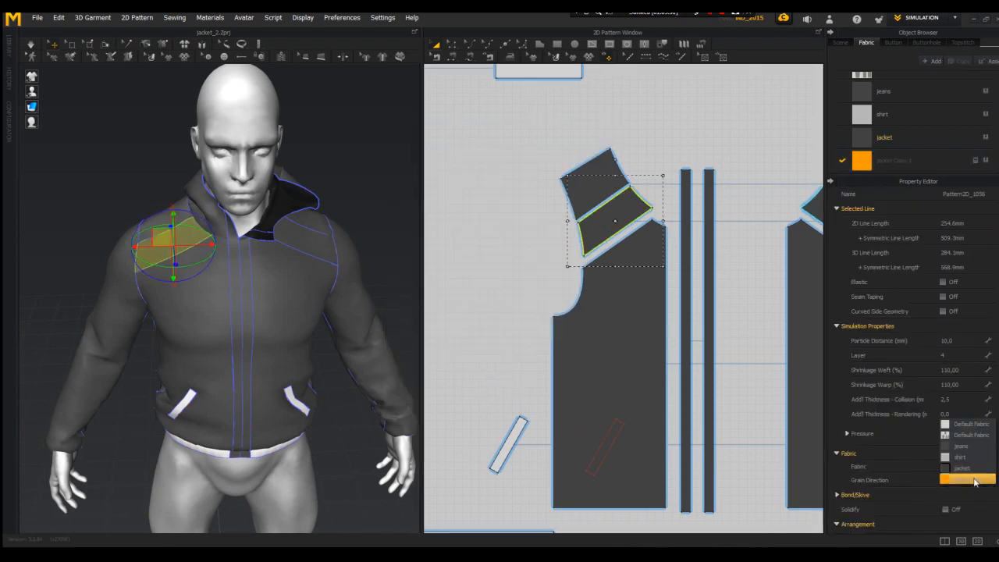
{"action": "left_click", "coordinate": [974, 481]}
{"action": "left_click", "coordinate": [305, 235]}
{"action": "right_click_drag", "start_coordinate": [351, 190], "coordinate": [609, 351]}
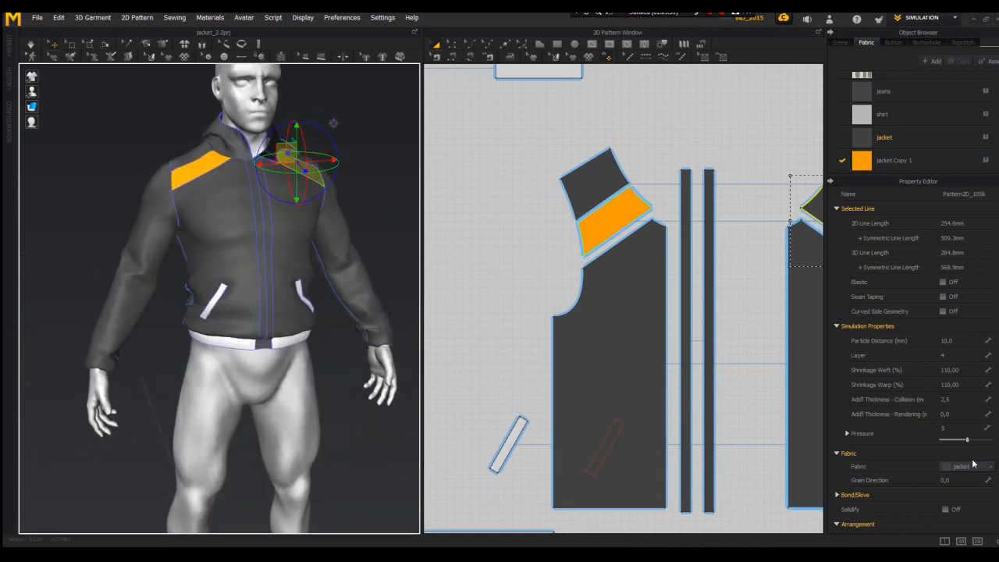
{"action": "left_click", "coordinate": [977, 468]}
{"action": "left_click", "coordinate": [982, 481]}
{"action": "left_click", "coordinate": [352, 244]}
{"action": "mouse_move", "coordinate": [351, 243]}
{"action": "right_mouse_down"}
{"action": "mouse_move", "coordinate": [520, 224]}
{"action": "mouse_move", "coordinate": [350, 248]}
{"action": "right_mouse_up"}
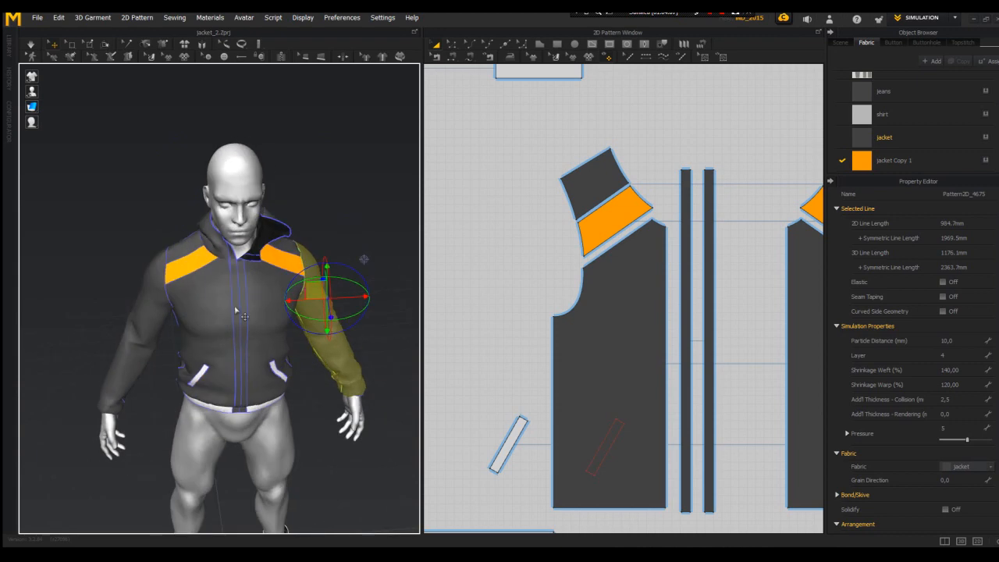
- Select the jacket's front, placket and back pieces and lower their pressure to -4
{"action": "scroll", "coordinate": [611, 190], "scroll_direction": "down", "scroll_amount": 4}
{"action": "left_click_drag", "start_coordinate": [579, 183], "coordinate": [754, 349]}
{"action": "left_click", "coordinate": [471, 279], "text": "shift"}
{"action": "middle_click_drag", "start_coordinate": [523, 267], "coordinate": [696, 244]}
{"action": "left_click", "coordinate": [576, 252], "text": "shift"}
{"action": "left_click_drag", "start_coordinate": [971, 441], "coordinate": [966, 442]}
{"action": "left_click_drag", "start_coordinate": [964, 442], "coordinate": [964, 441]}
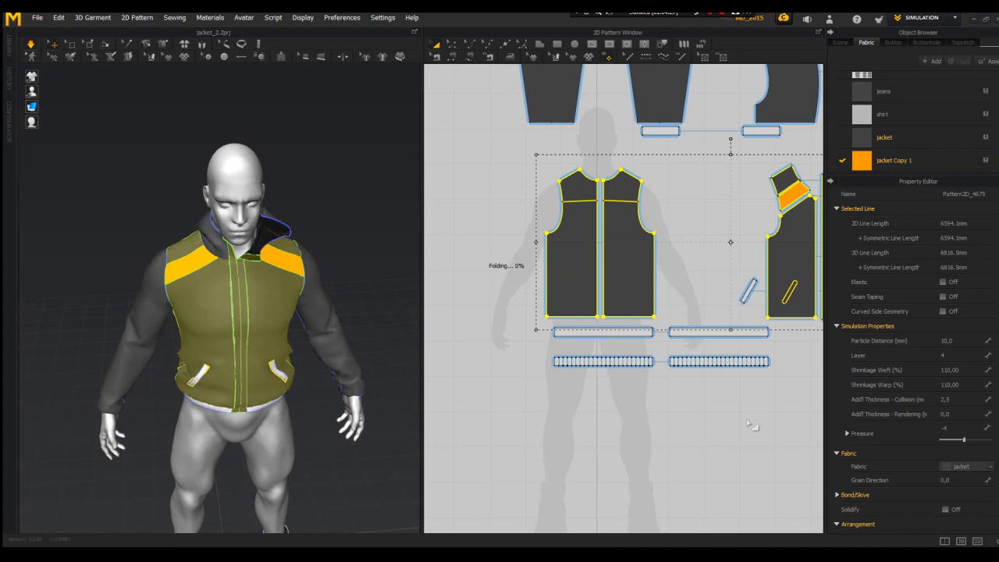
- Simulate the jacket, check its side profile, and set the selected body pieces' pressure to 1
{"action": "key", "text": "space"}
{"action": "right_click_drag", "start_coordinate": [328, 289], "coordinate": [391, 295]}
{"action": "scroll", "coordinate": [351, 288], "scroll_direction": "down", "scroll_amount": 3}
{"action": "scroll", "coordinate": [427, 299], "scroll_direction": "up", "scroll_amount": 4}
{"action": "scroll", "coordinate": [320, 268], "scroll_direction": "down", "scroll_amount": 2}
{"action": "right_click_drag", "start_coordinate": [320, 267], "coordinate": [390, 269]}
{"action": "left_click", "coordinate": [958, 428]}
{"action": "type", "text": "1"}
{"action": "key", "text": "Return"}
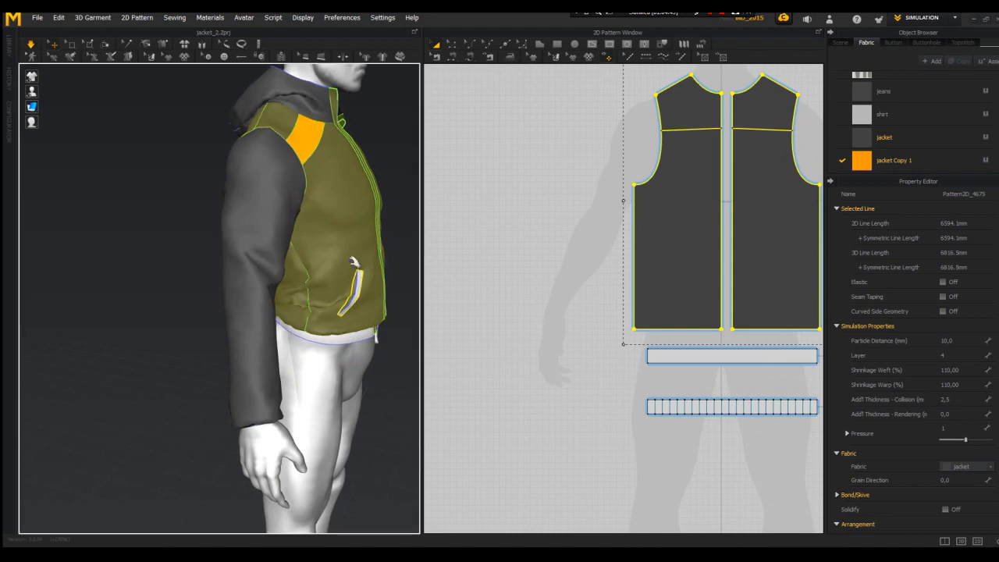
- Examine the jacket's drape and orange chest bands from several angles with all pieces deselected
{"action": "right_click_drag", "start_coordinate": [295, 262], "coordinate": [291, 228]}
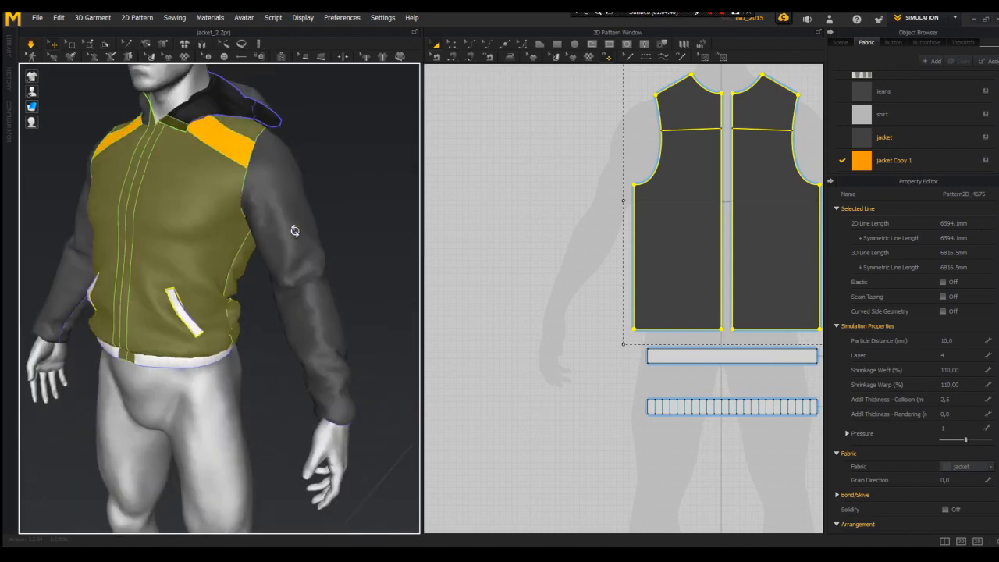
{"action": "left_click", "coordinate": [361, 212]}
{"action": "scroll", "coordinate": [362, 218], "scroll_direction": "down", "scroll_amount": 5}
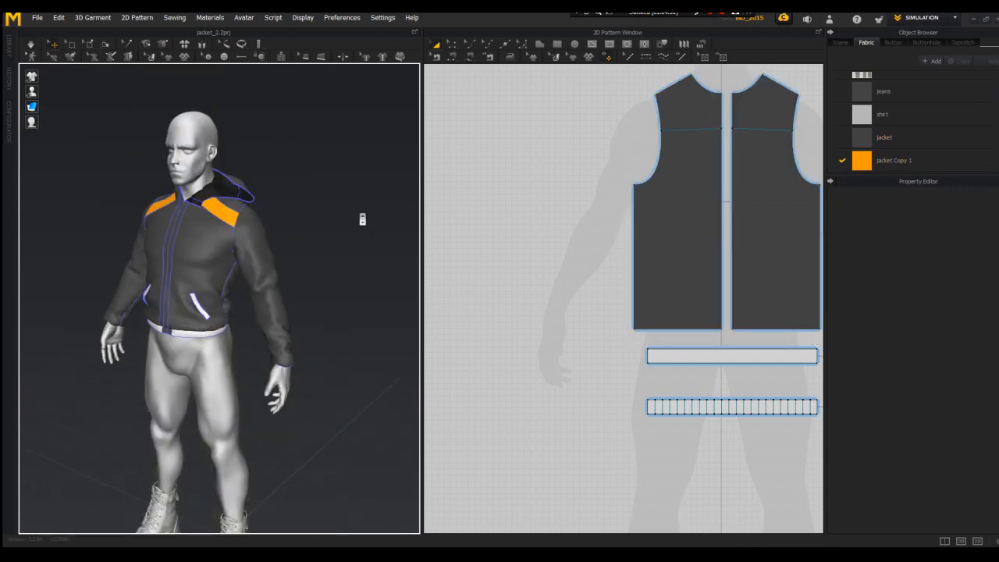
{"action": "right_click_drag", "start_coordinate": [362, 219], "coordinate": [463, 208]}
{"action": "scroll", "coordinate": [624, 199], "scroll_direction": "down", "scroll_amount": 3}
{"action": "mouse_move", "coordinate": [172, 265]}
{"action": "right_mouse_down"}
{"action": "mouse_move", "coordinate": [216, 270]}
{"action": "mouse_move", "coordinate": [169, 282]}
{"action": "right_mouse_up"}
{"action": "scroll", "coordinate": [282, 287], "scroll_direction": "up", "scroll_amount": 5}
{"action": "scroll", "coordinate": [662, 200], "scroll_direction": "down", "scroll_amount": 1}
- Delete the seam joining the two front placket strips and simulate so the jacket front opens
{"action": "middle_click_drag", "start_coordinate": [580, 225], "coordinate": [397, 289]}
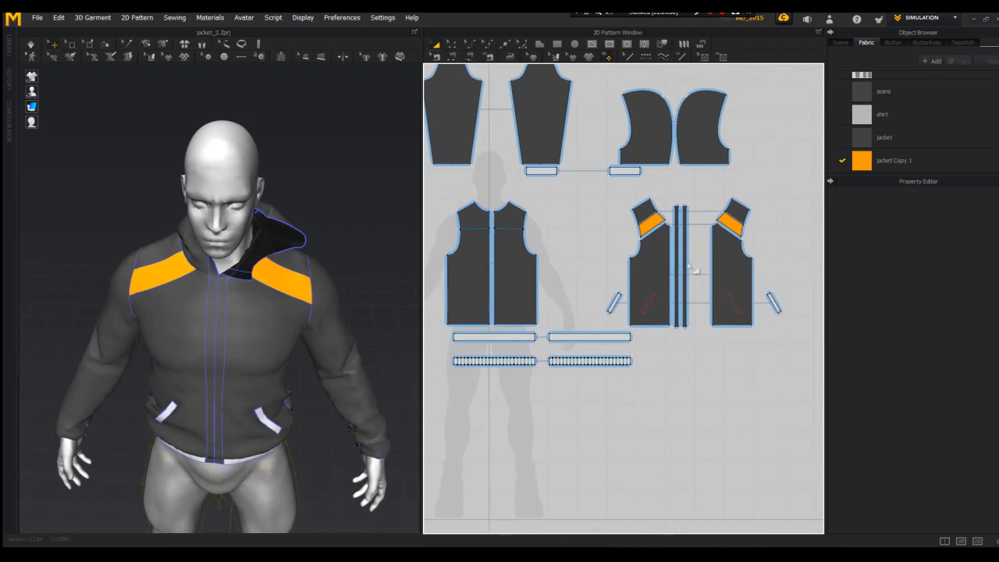
{"action": "scroll", "coordinate": [684, 265], "scroll_direction": "up", "scroll_amount": 3}
{"action": "left_click", "coordinate": [437, 57]}
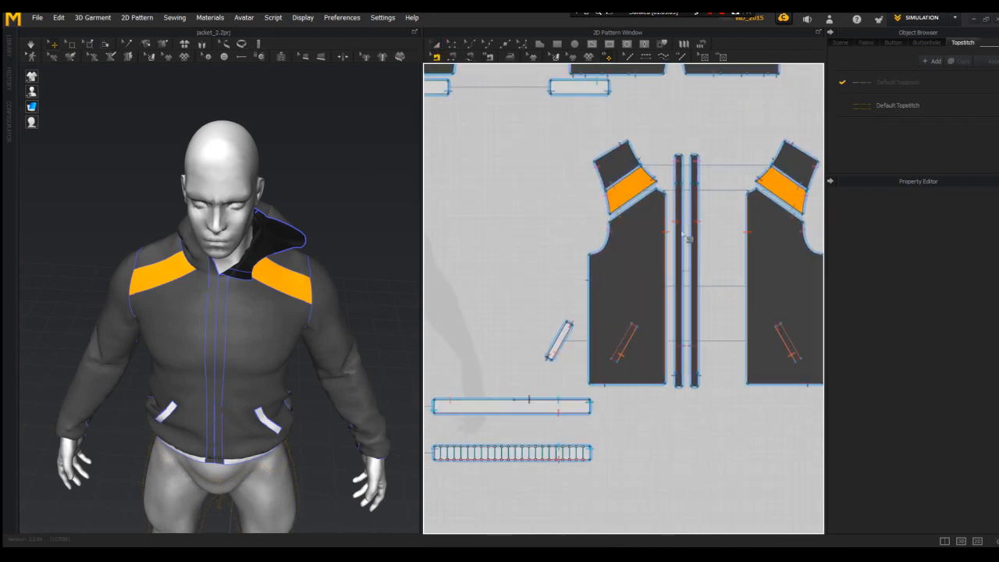
{"action": "left_click", "coordinate": [687, 238]}
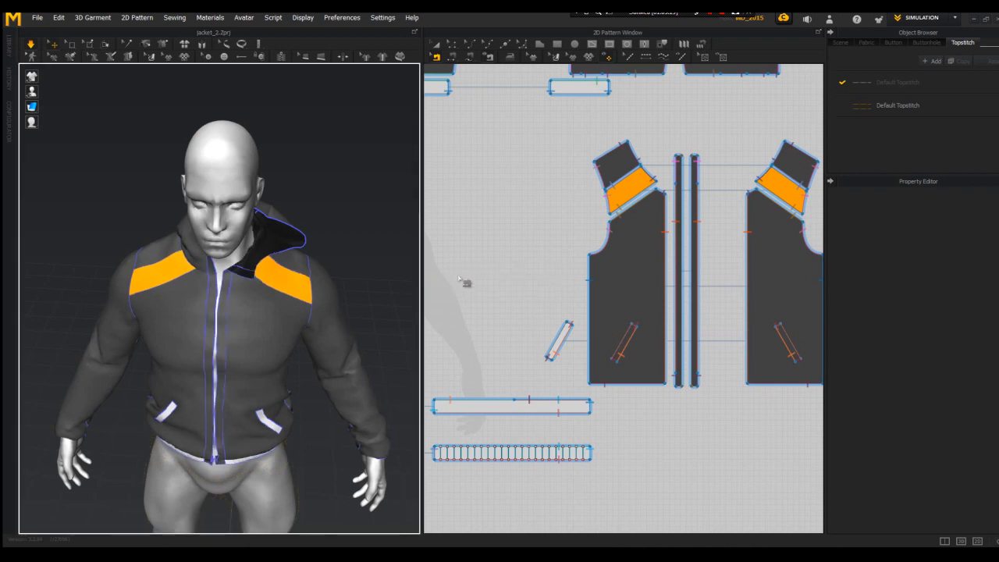
- Stop the simulation and draw a zipper line along the avatar's right placket edge from the collar to the hem
{"action": "key", "text": "space"}
{"action": "right_click_drag", "start_coordinate": [292, 348], "coordinate": [307, 293]}
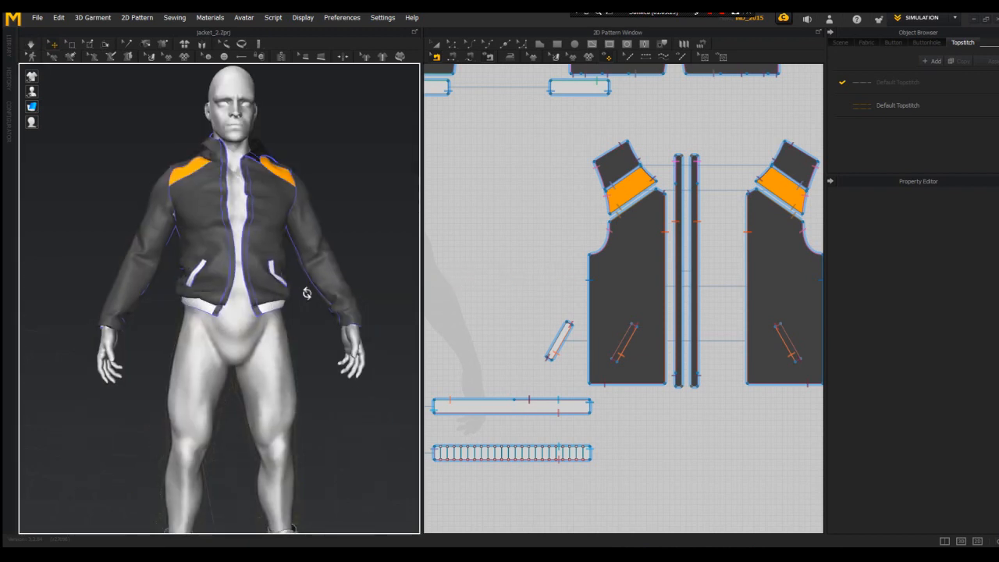
{"action": "scroll", "coordinate": [307, 294], "scroll_direction": "up", "scroll_amount": 5}
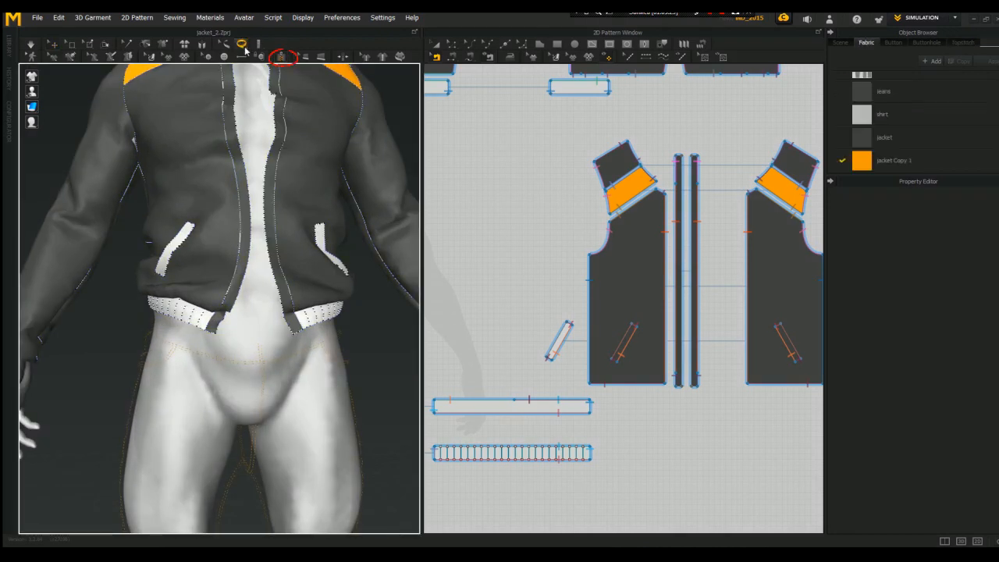
{"action": "scroll", "coordinate": [215, 272], "scroll_direction": "down", "scroll_amount": 3}
{"action": "scroll", "coordinate": [313, 196], "scroll_direction": "up", "scroll_amount": 6}
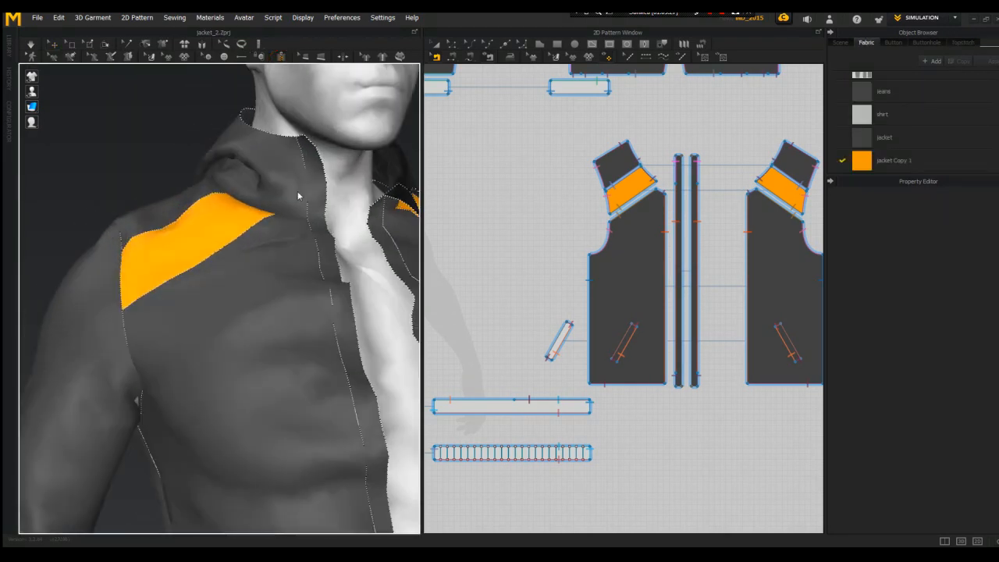
{"action": "scroll", "coordinate": [371, 219], "scroll_direction": "down", "scroll_amount": 4}
{"action": "middle_click_drag", "start_coordinate": [272, 502], "coordinate": [262, 309]}
{"action": "right_click_drag", "start_coordinate": [312, 281], "coordinate": [374, 273]}
{"action": "scroll", "coordinate": [394, 262], "scroll_direction": "up", "scroll_amount": 3}
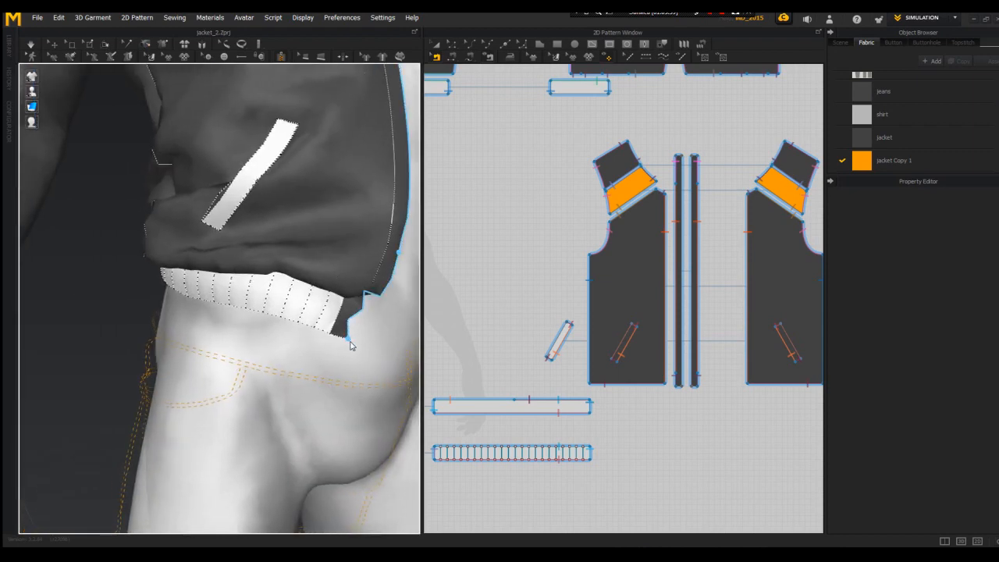
- Draw the matching zipper line down the avatar's left placket edge from collar to hem and simulate to close the jacket front
{"action": "scroll", "coordinate": [327, 367], "scroll_direction": "down", "scroll_amount": 4}
{"action": "scroll", "coordinate": [258, 195], "scroll_direction": "up", "scroll_amount": 6}
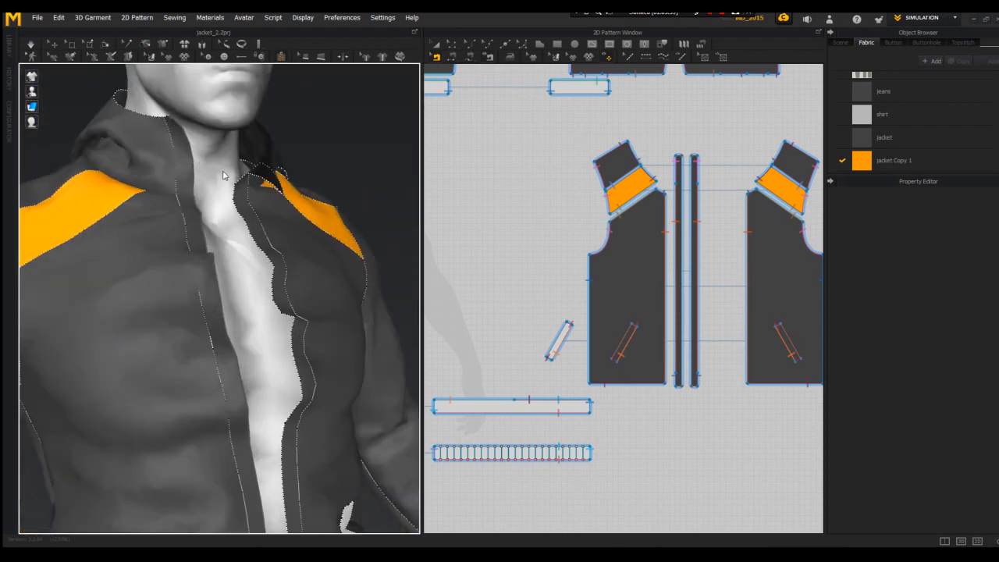
{"action": "left_click", "coordinate": [273, 233]}
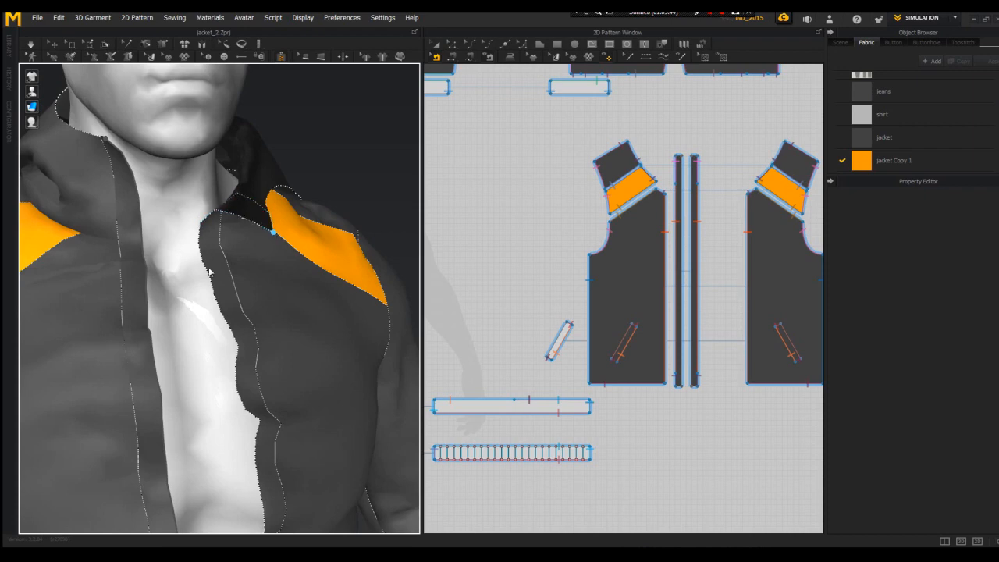
{"action": "middle_click_drag", "start_coordinate": [241, 344], "coordinate": [236, 105]}
{"action": "left_click", "coordinate": [208, 264]}
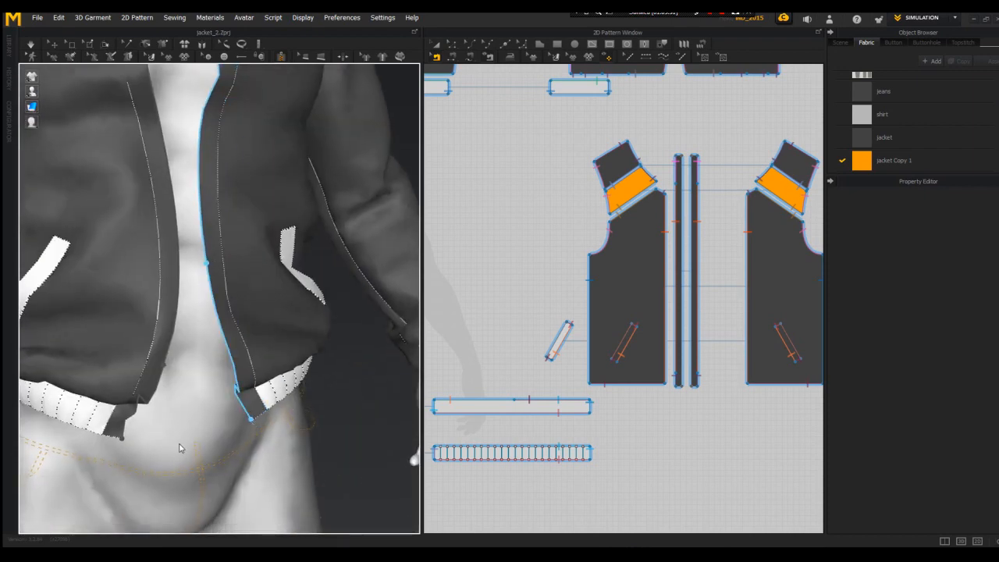
{"action": "double_click", "coordinate": [246, 433]}
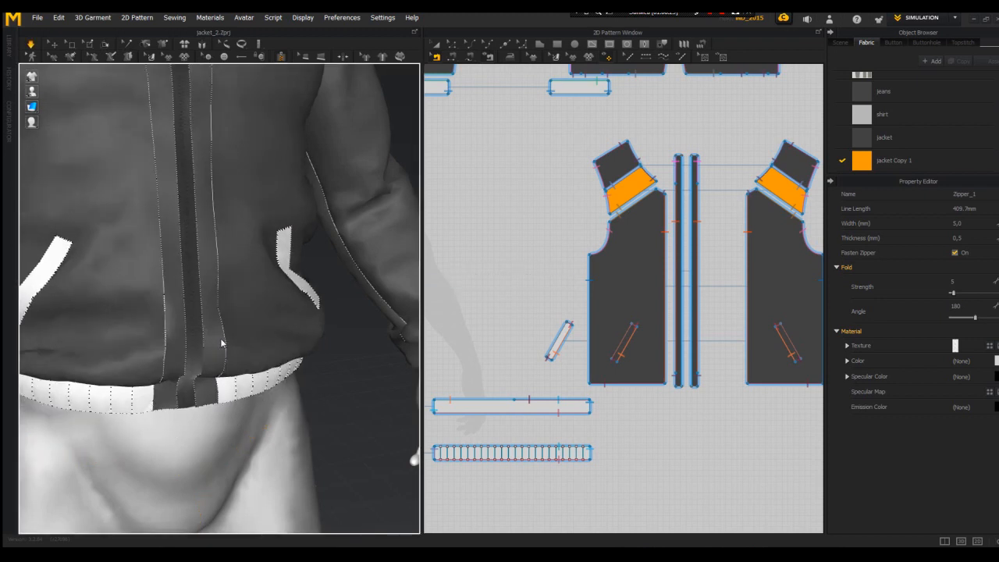
- Examine the closed zipper along the jacket front and stop the simulation to look closely at its slider by the collar
{"action": "scroll", "coordinate": [226, 286], "scroll_direction": "down", "scroll_amount": 5}
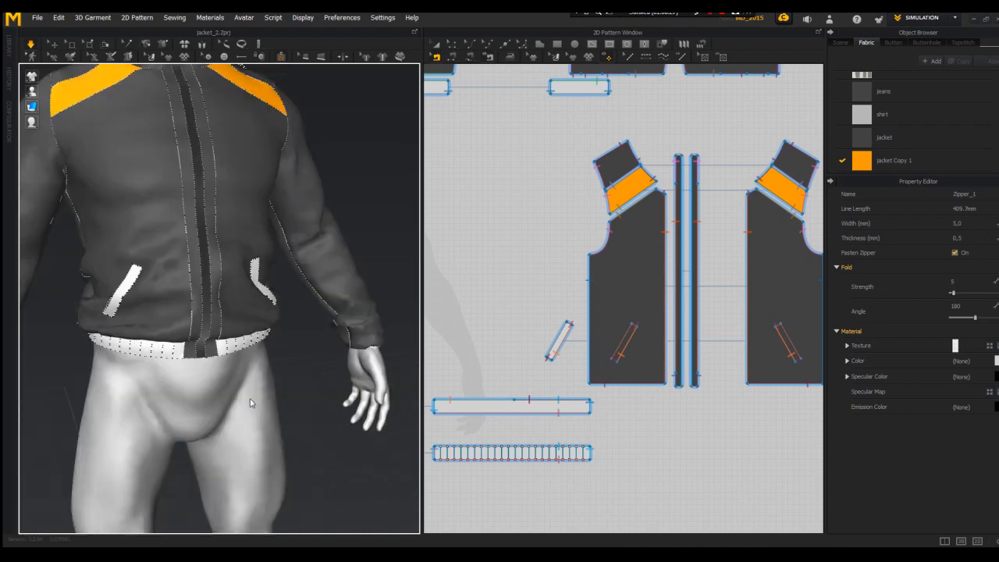
{"action": "scroll", "coordinate": [251, 216], "scroll_direction": "up", "scroll_amount": 5}
{"action": "right_click_drag", "start_coordinate": [253, 219], "coordinate": [235, 200]}
{"action": "scroll", "coordinate": [234, 192], "scroll_direction": "down", "scroll_amount": 3}
{"action": "scroll", "coordinate": [224, 173], "scroll_direction": "down", "scroll_amount": 3}
{"action": "scroll", "coordinate": [236, 200], "scroll_direction": "up", "scroll_amount": 4}
{"action": "scroll", "coordinate": [153, 185], "scroll_direction": "up", "scroll_amount": 6}
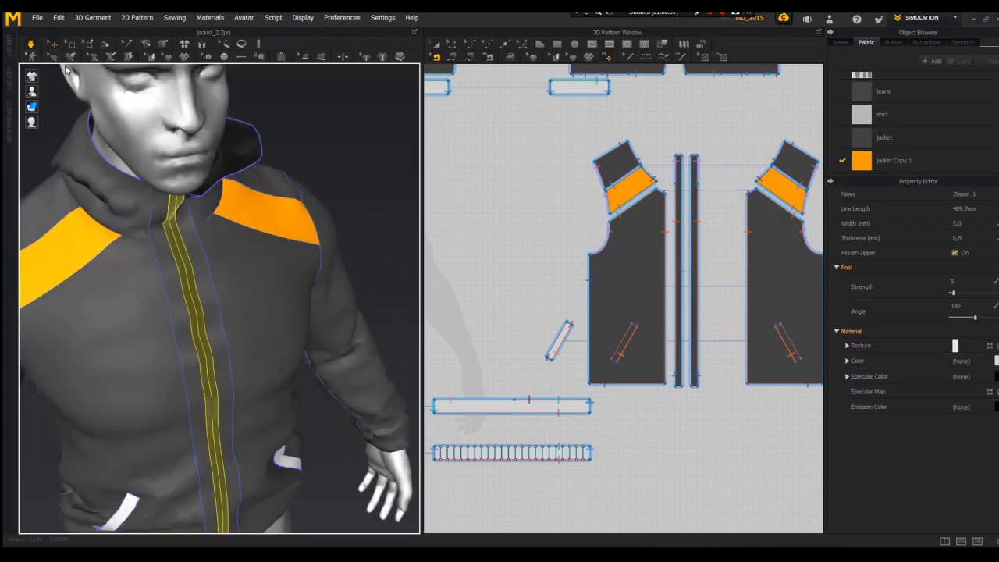
{"action": "scroll", "coordinate": [148, 179], "scroll_direction": "down", "scroll_amount": 4}
{"action": "scroll", "coordinate": [203, 267], "scroll_direction": "down", "scroll_amount": 4}
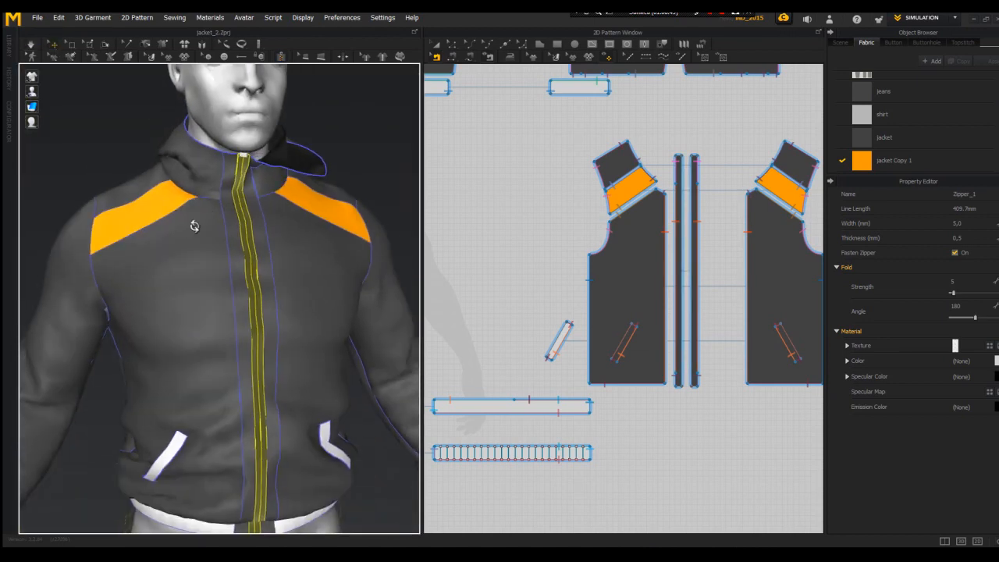
{"action": "scroll", "coordinate": [200, 219], "scroll_direction": "up", "scroll_amount": 6}
{"action": "right_click_drag", "start_coordinate": [201, 218], "coordinate": [211, 215]}
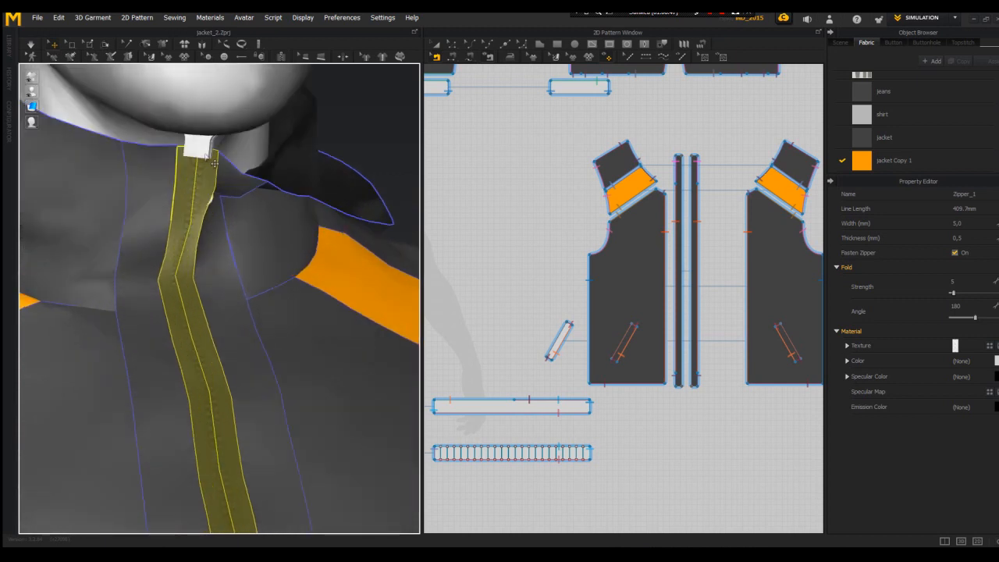
- Select the zipper slider at the collar and choose a puller shape with a ring
{"action": "left_click", "coordinate": [634, 353]}
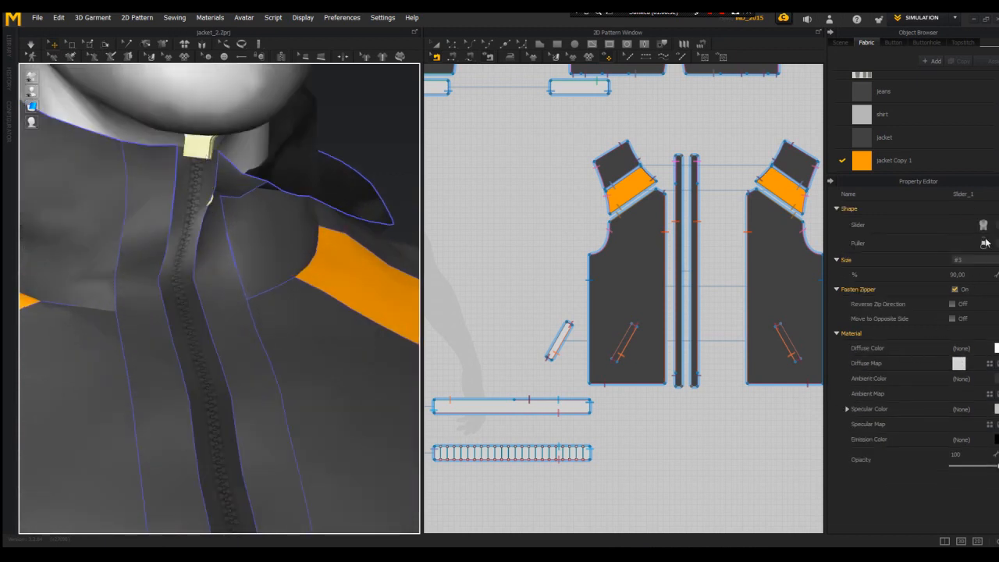
{"action": "left_click", "coordinate": [982, 262]}
{"action": "left_click", "coordinate": [973, 263]}
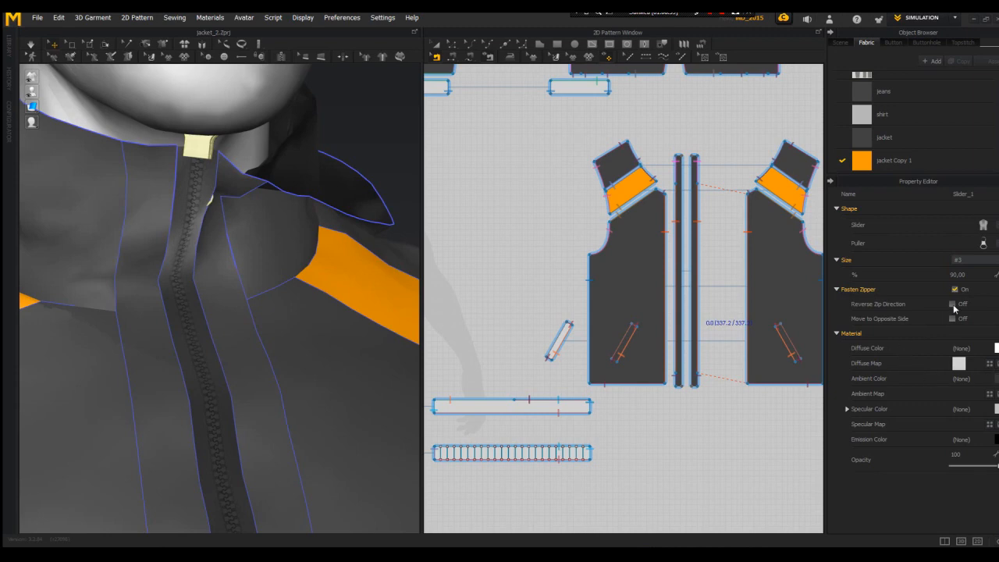
- Try the Reverse Zip Direction option on the slider and switch it back off
{"action": "left_click", "coordinate": [952, 304]}
{"action": "middle_click_drag", "start_coordinate": [391, 352], "coordinate": [295, 419]}
{"action": "scroll", "coordinate": [275, 150], "scroll_direction": "down", "scroll_amount": 2}
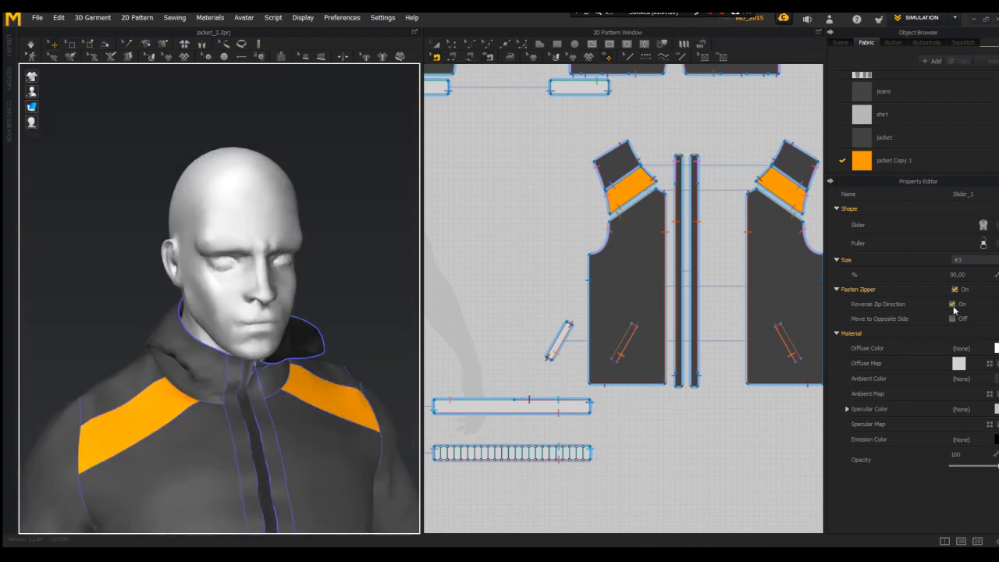
{"action": "left_click", "coordinate": [952, 304]}
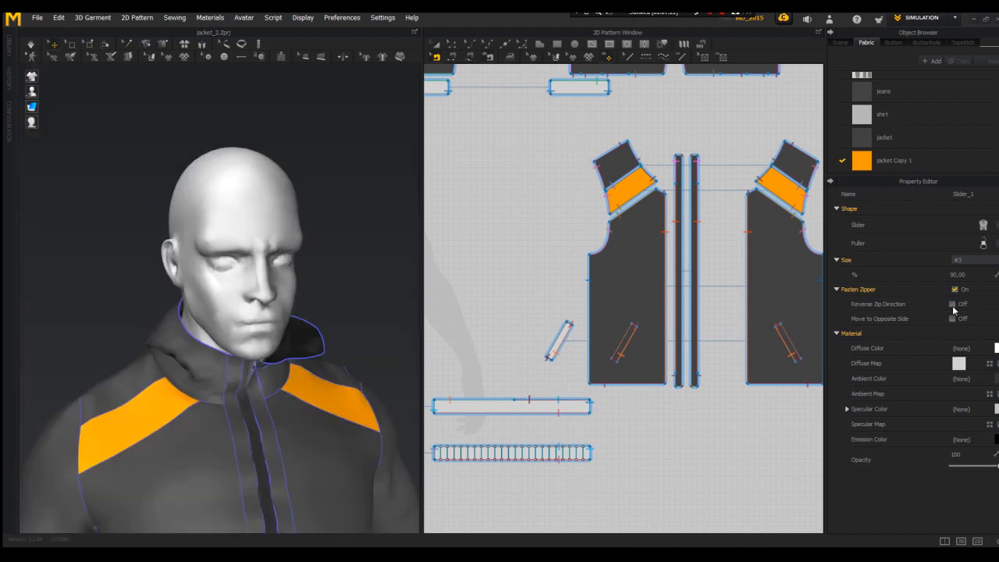
- Flip the zipper at its slider so the slider, puller and right-hand teeth face outward
{"action": "scroll", "coordinate": [199, 219], "scroll_direction": "up", "scroll_amount": 4}
{"action": "scroll", "coordinate": [199, 219], "scroll_direction": "up", "scroll_amount": 2}
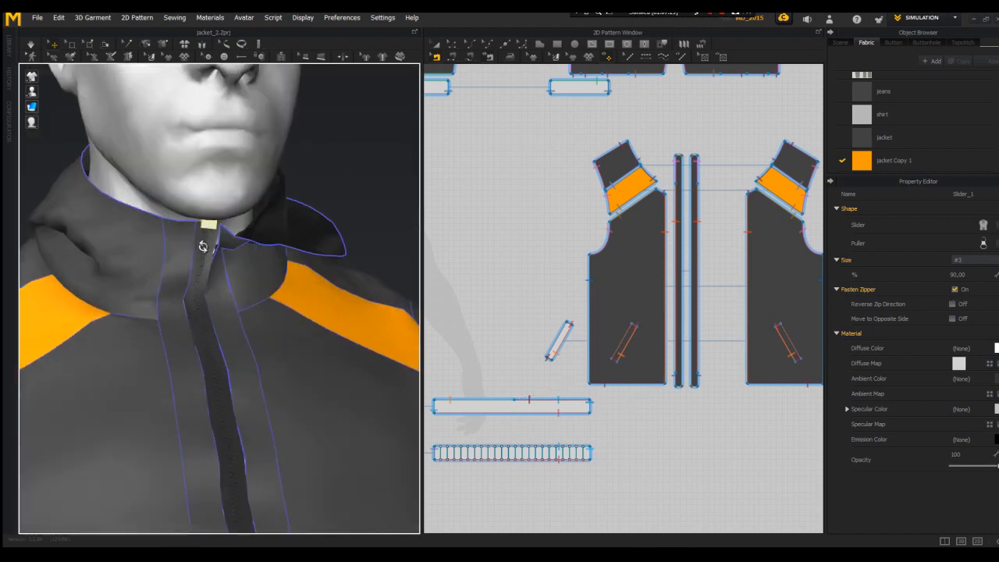
{"action": "right_click", "coordinate": [205, 248]}
{"action": "left_click", "coordinate": [257, 286]}
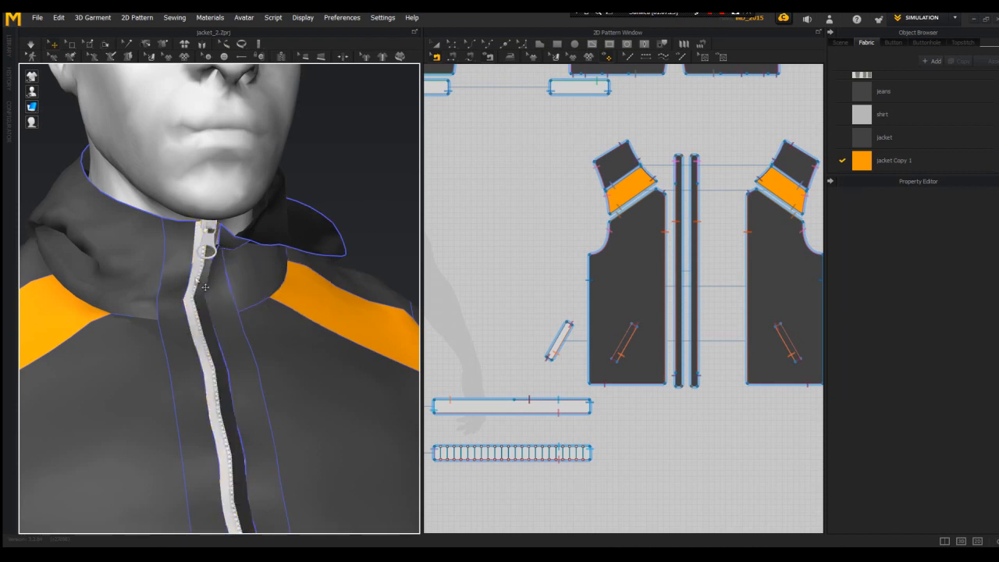
- Move the zipper slider down to the upper chest and simulate so the collar opens
{"action": "left_click", "coordinate": [209, 236]}
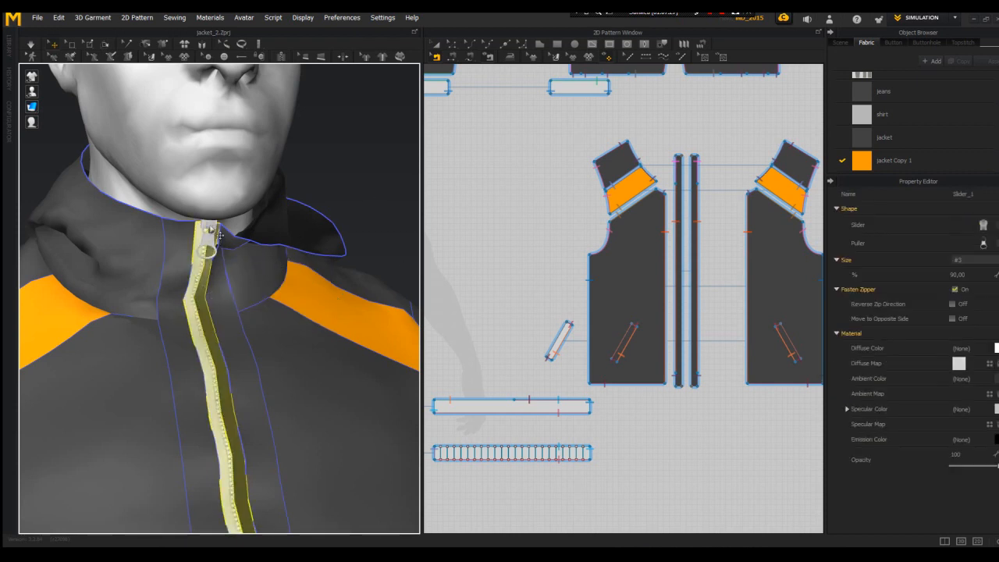
{"action": "left_click_drag", "start_coordinate": [208, 237], "coordinate": [234, 474]}
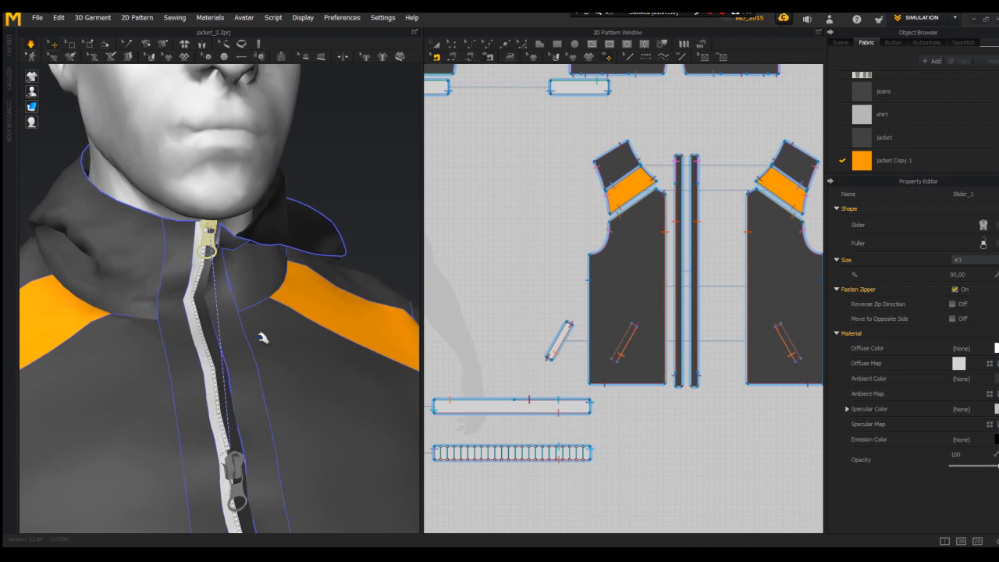
{"action": "key", "text": "space"}
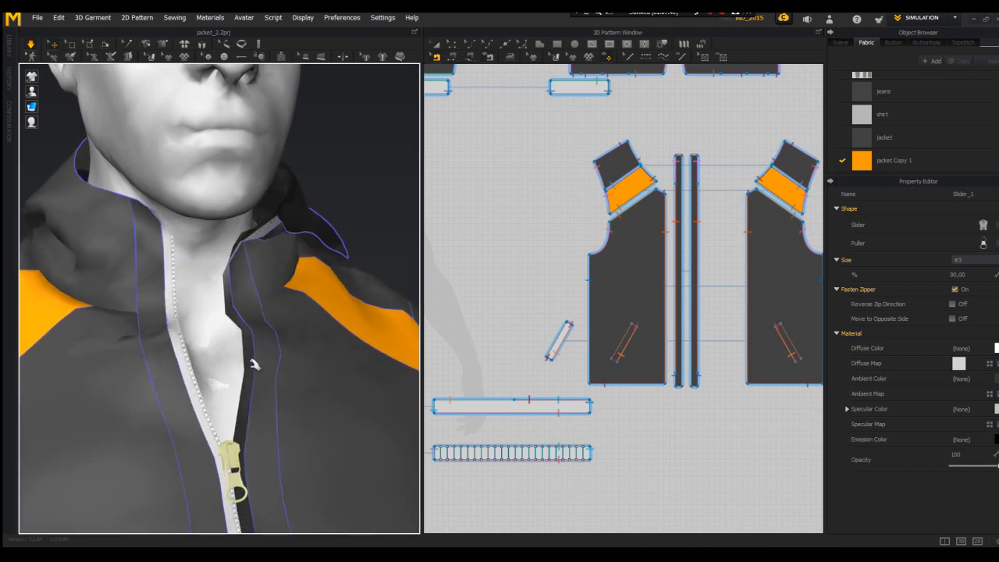
{"action": "left_click", "coordinate": [253, 364]}
- Flip the zipper tape on the avatar's left side so its front face also points outward
{"action": "right_click_drag", "start_coordinate": [252, 357], "coordinate": [396, 248]}
{"action": "left_click", "coordinate": [405, 255]}
{"action": "left_click", "coordinate": [351, 270]}
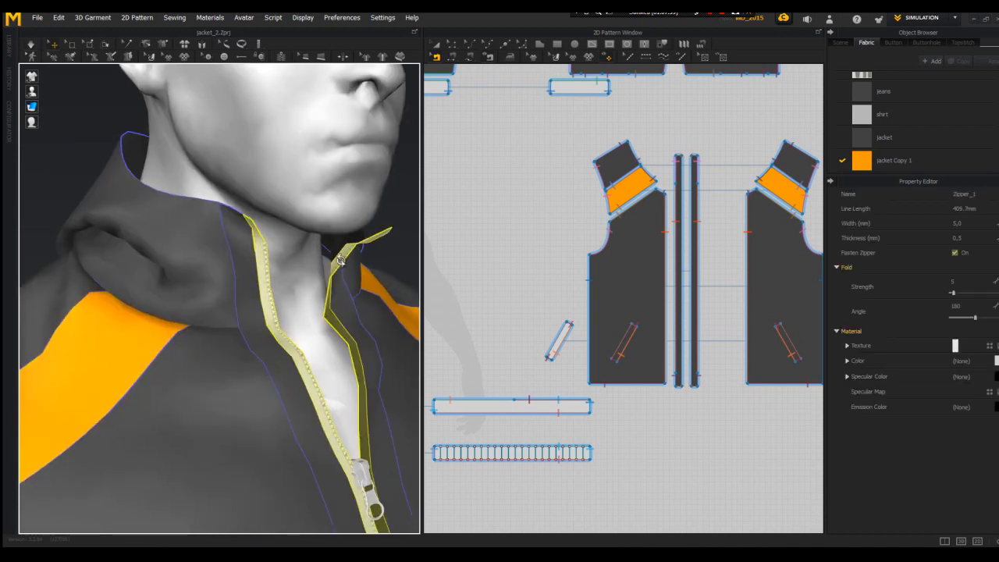
{"action": "right_click", "coordinate": [341, 261]}
{"action": "left_click", "coordinate": [372, 301]}
- Select the zipper and change its material color to a dark tone matching the jacket fabric
{"action": "scroll", "coordinate": [378, 288], "scroll_direction": "down", "scroll_amount": 10}
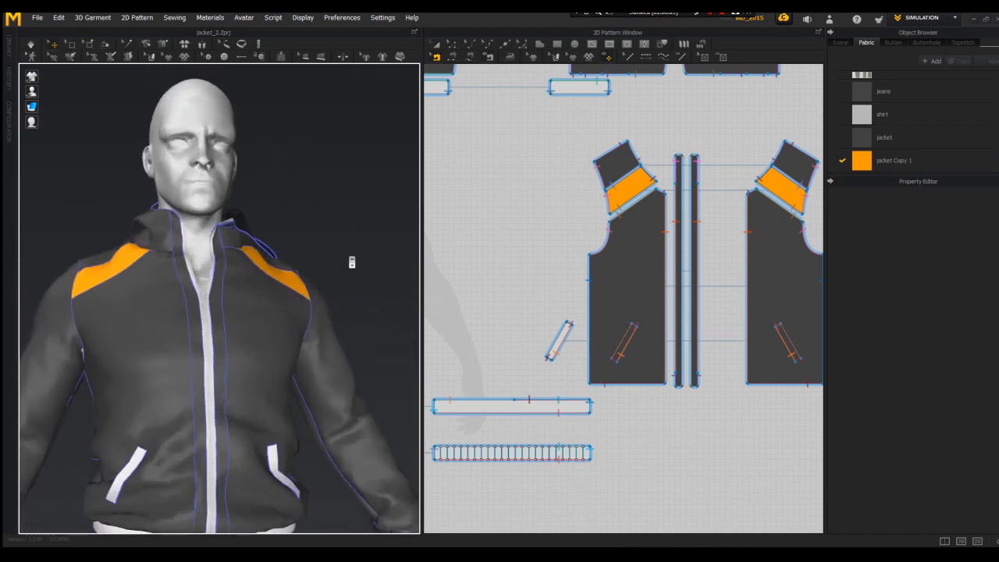
{"action": "scroll", "coordinate": [351, 262], "scroll_direction": "up", "scroll_amount": 5}
{"action": "left_click", "coordinate": [203, 333]}
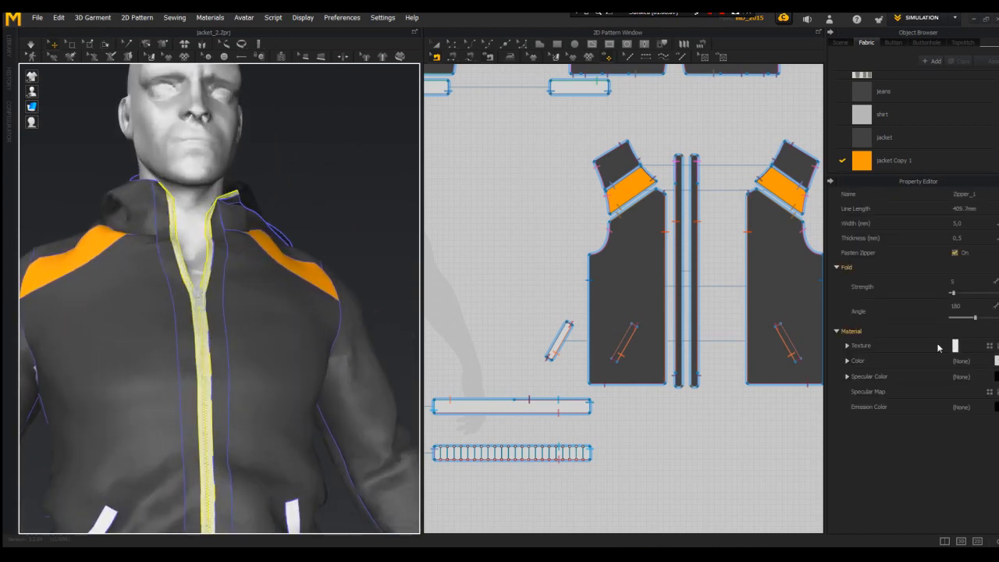
{"action": "left_click", "coordinate": [972, 362]}
{"action": "left_click", "coordinate": [471, 336]}
{"action": "left_click", "coordinate": [474, 383]}
{"action": "left_click", "coordinate": [306, 220]}
- Examine the partly unzipped jacket and its dark zipper up close and from a three-quarter view
{"action": "scroll", "coordinate": [306, 220], "scroll_direction": "down", "scroll_amount": 4}
{"action": "right_click_drag", "start_coordinate": [306, 220], "coordinate": [339, 234]}
{"action": "scroll", "coordinate": [339, 234], "scroll_direction": "up", "scroll_amount": 6}
{"action": "left_click", "coordinate": [298, 400]}
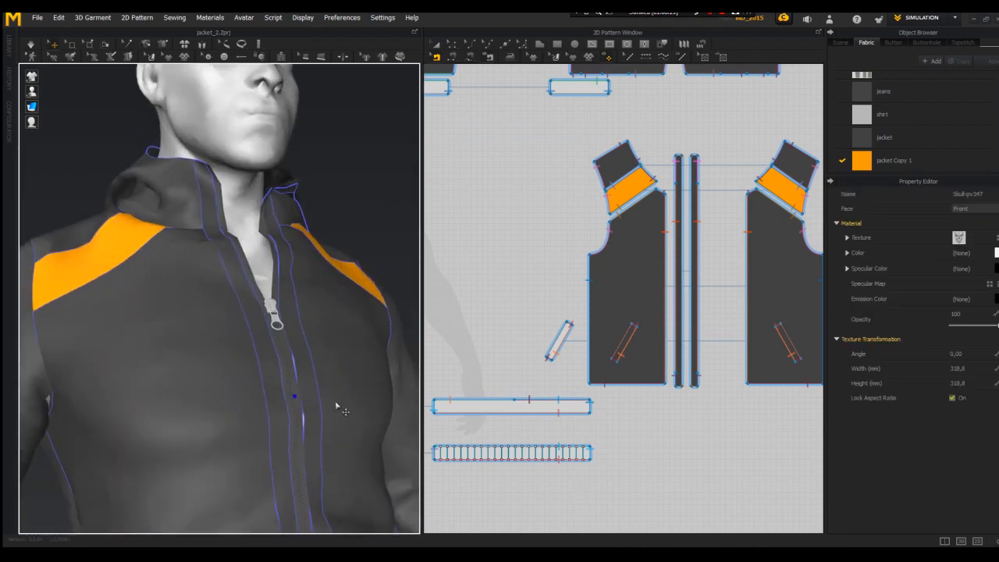
{"action": "scroll", "coordinate": [337, 405], "scroll_direction": "down", "scroll_amount": 3}
{"action": "right_click_drag", "start_coordinate": [337, 405], "coordinate": [258, 349]}
{"action": "scroll", "coordinate": [328, 394], "scroll_direction": "up", "scroll_amount": 2}
{"action": "scroll", "coordinate": [343, 415], "scroll_direction": "down", "scroll_amount": 4}
{"action": "scroll", "coordinate": [359, 408], "scroll_direction": "up", "scroll_amount": 2}
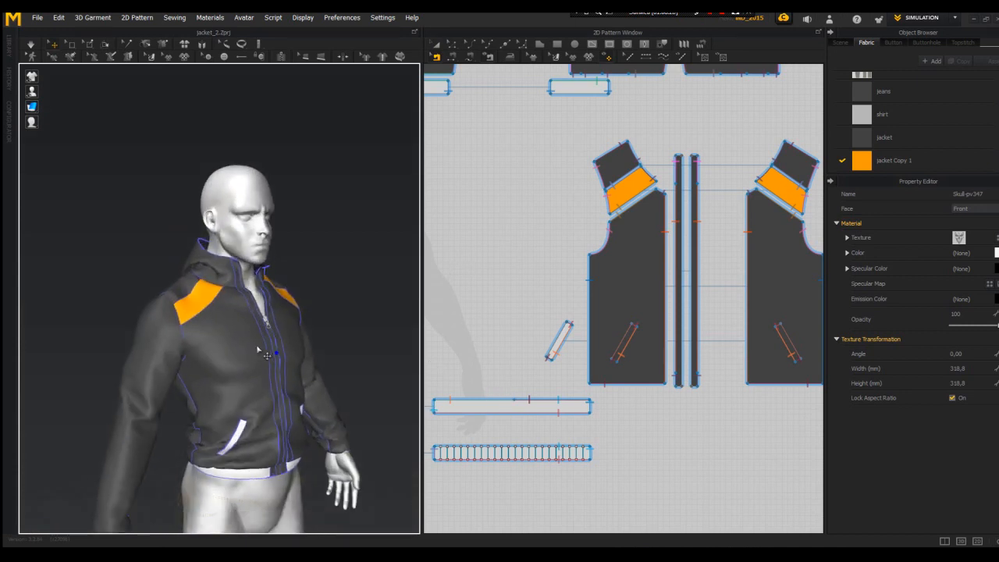